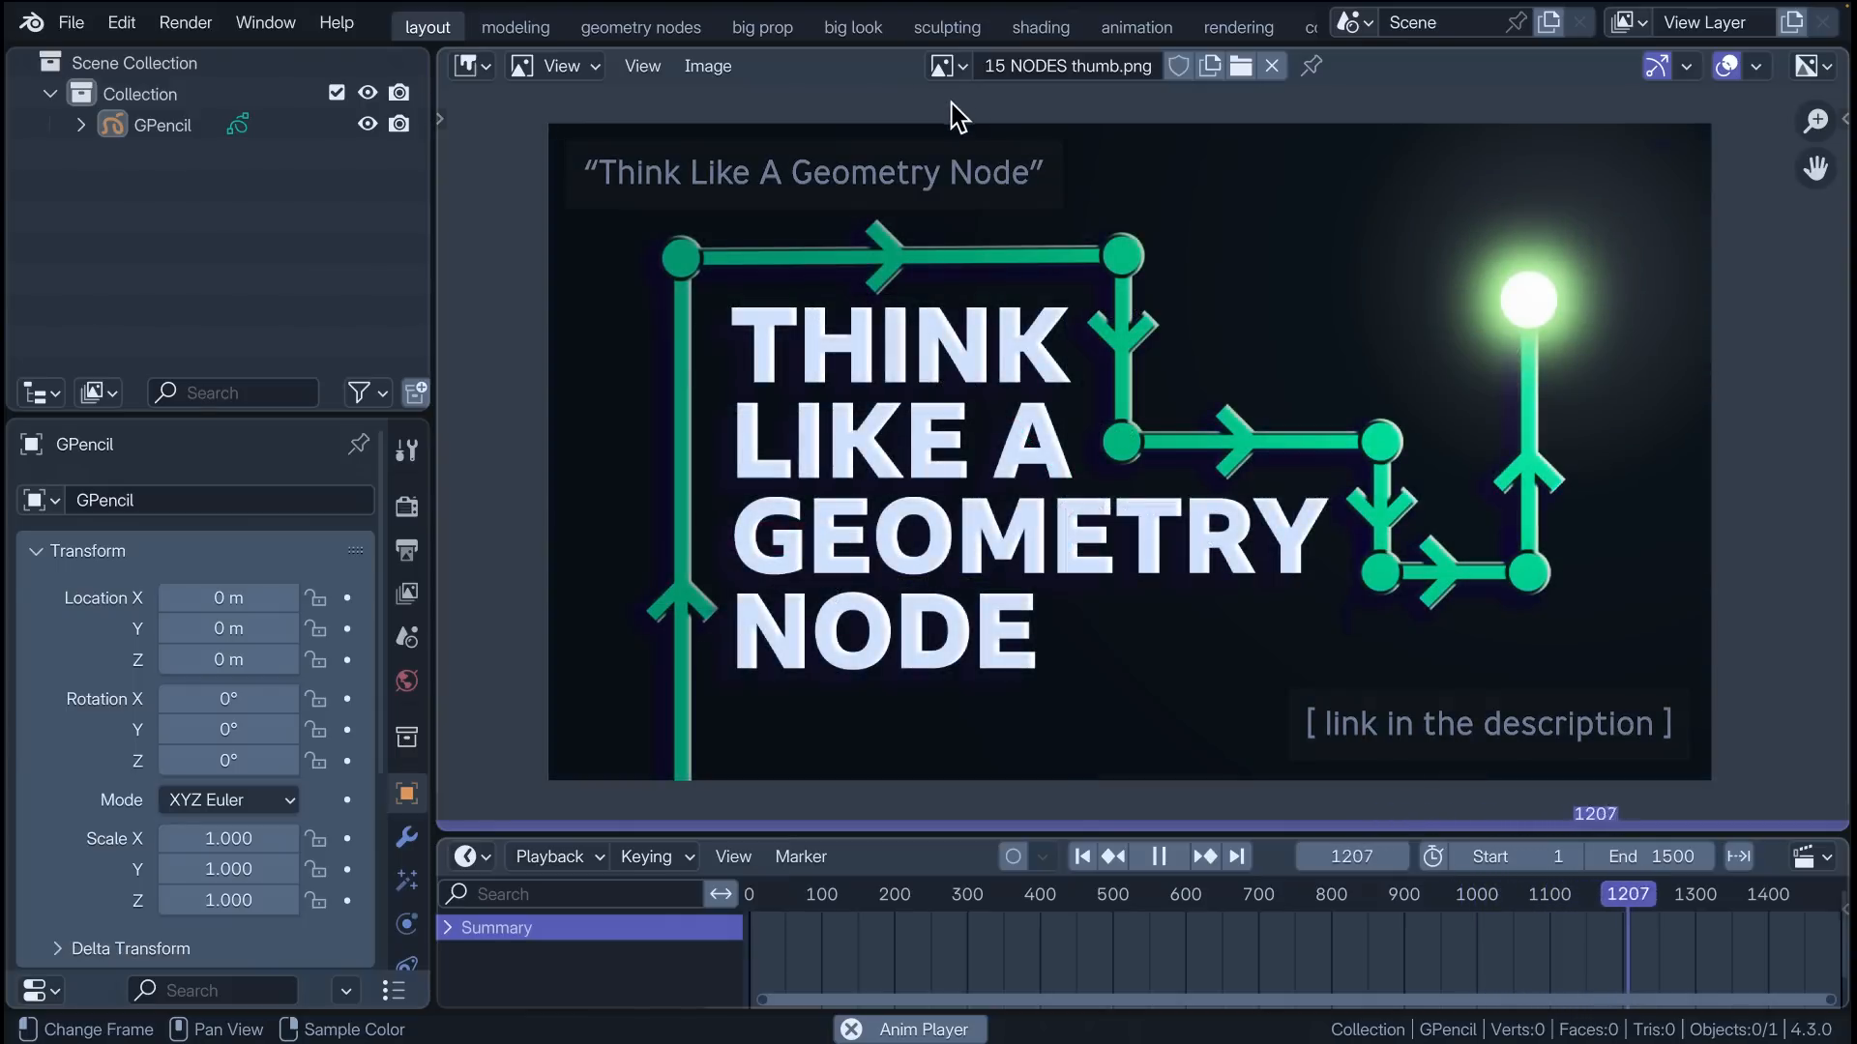
Step: Show the image my face.png in the Image Editor and switch that area to the 3D Viewport
click(944, 66)
click(969, 172)
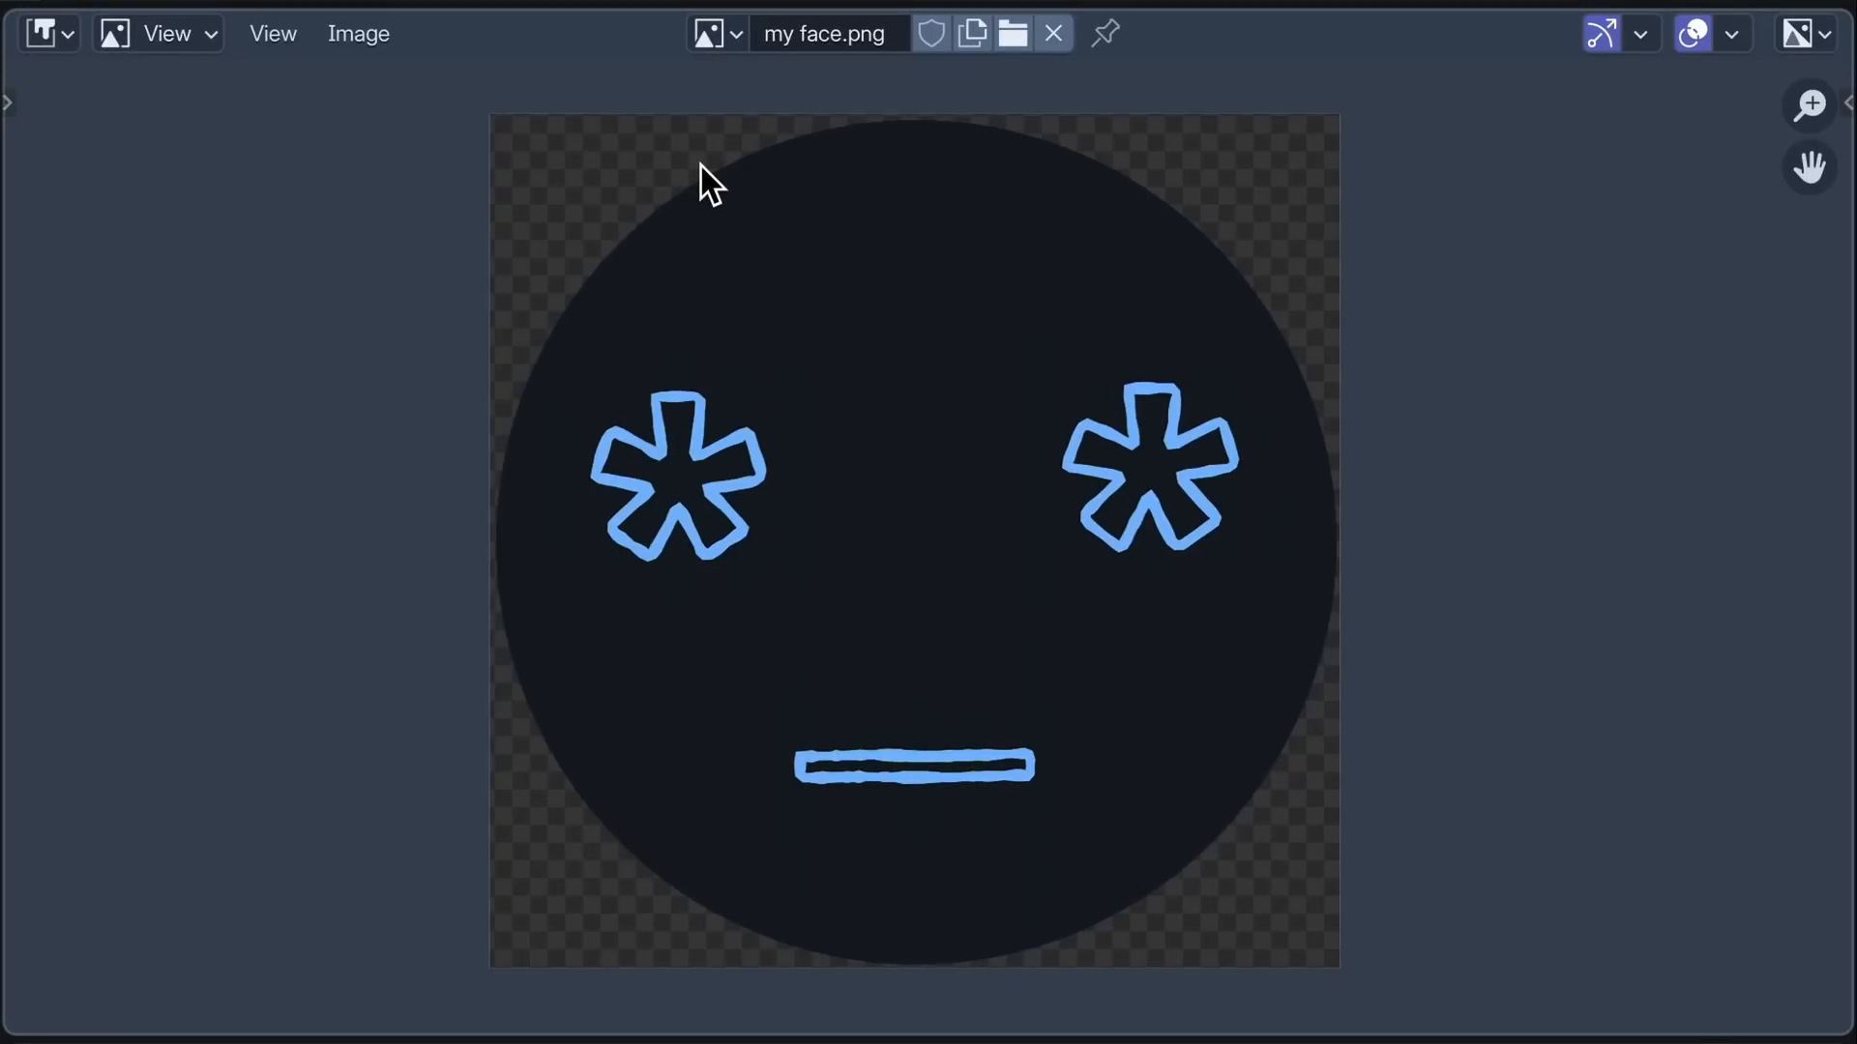
click(49, 33)
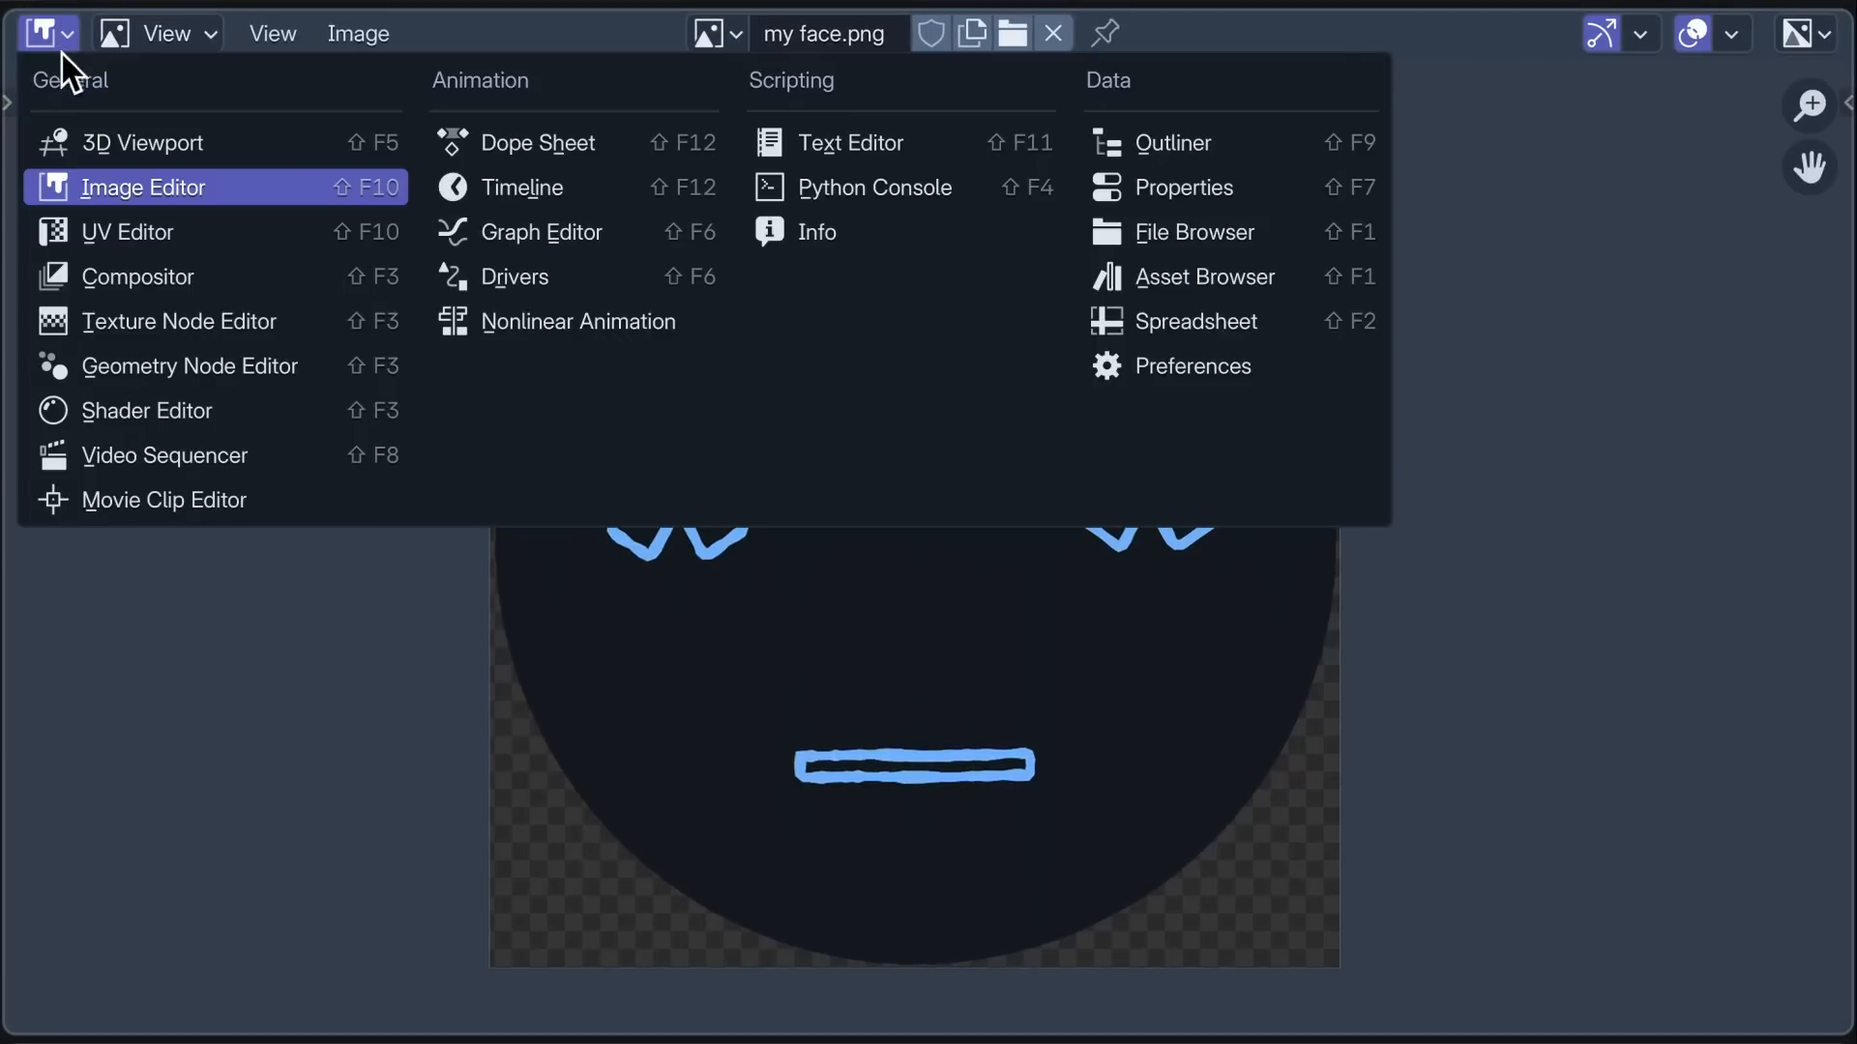
click(294, 141)
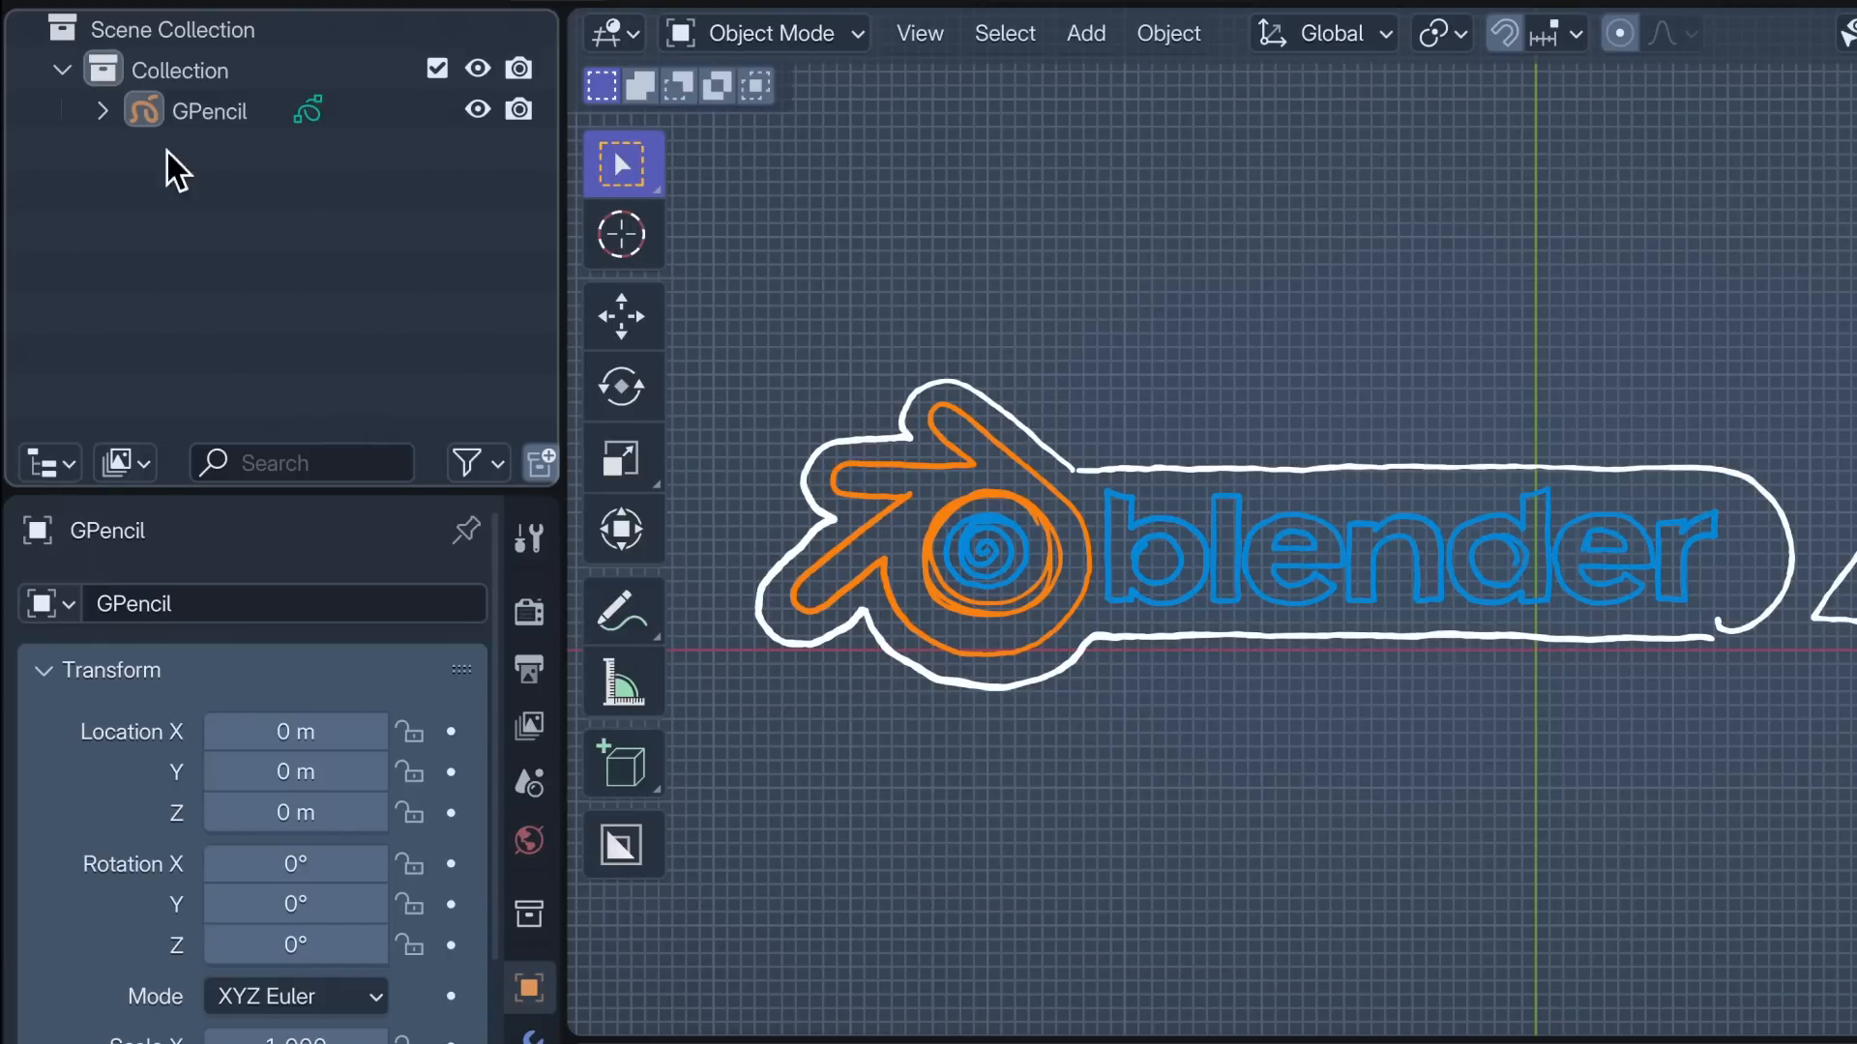
Step: Hide the GPencil object and add an empty Grease Pencil object to the scene
click(477, 109)
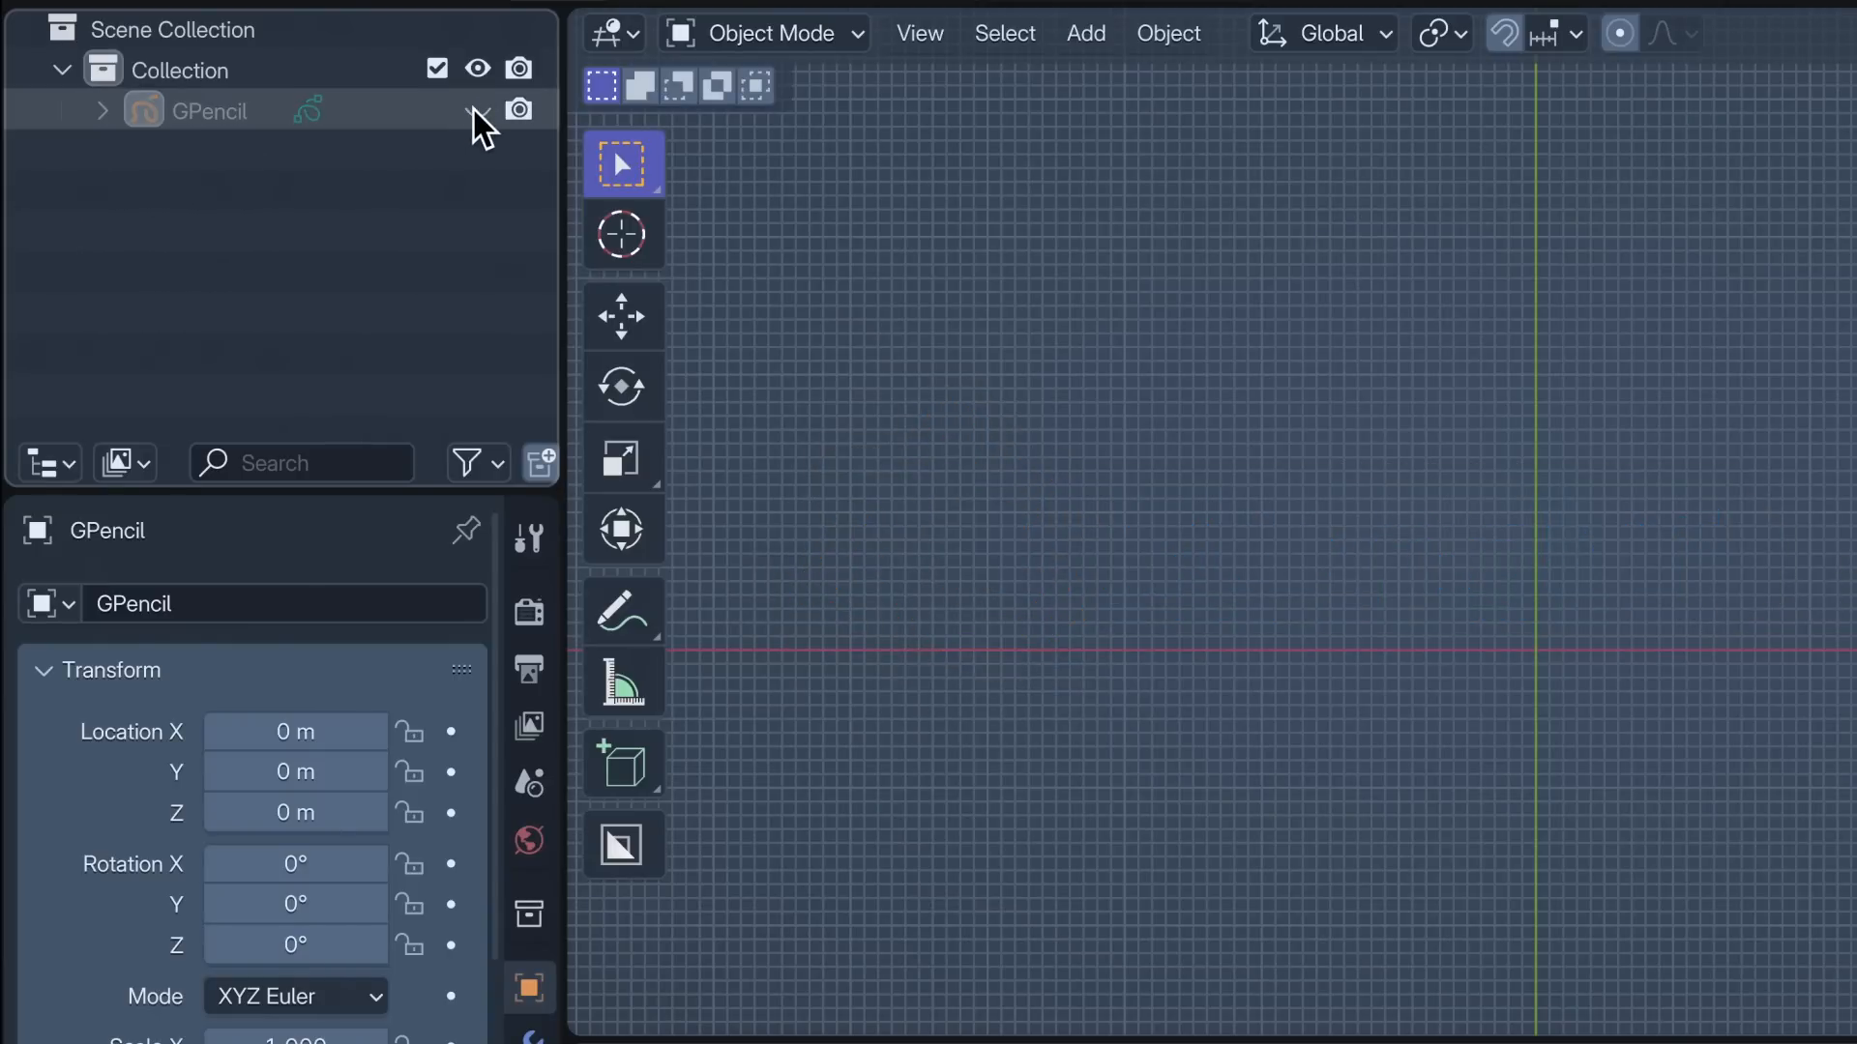
click(1088, 35)
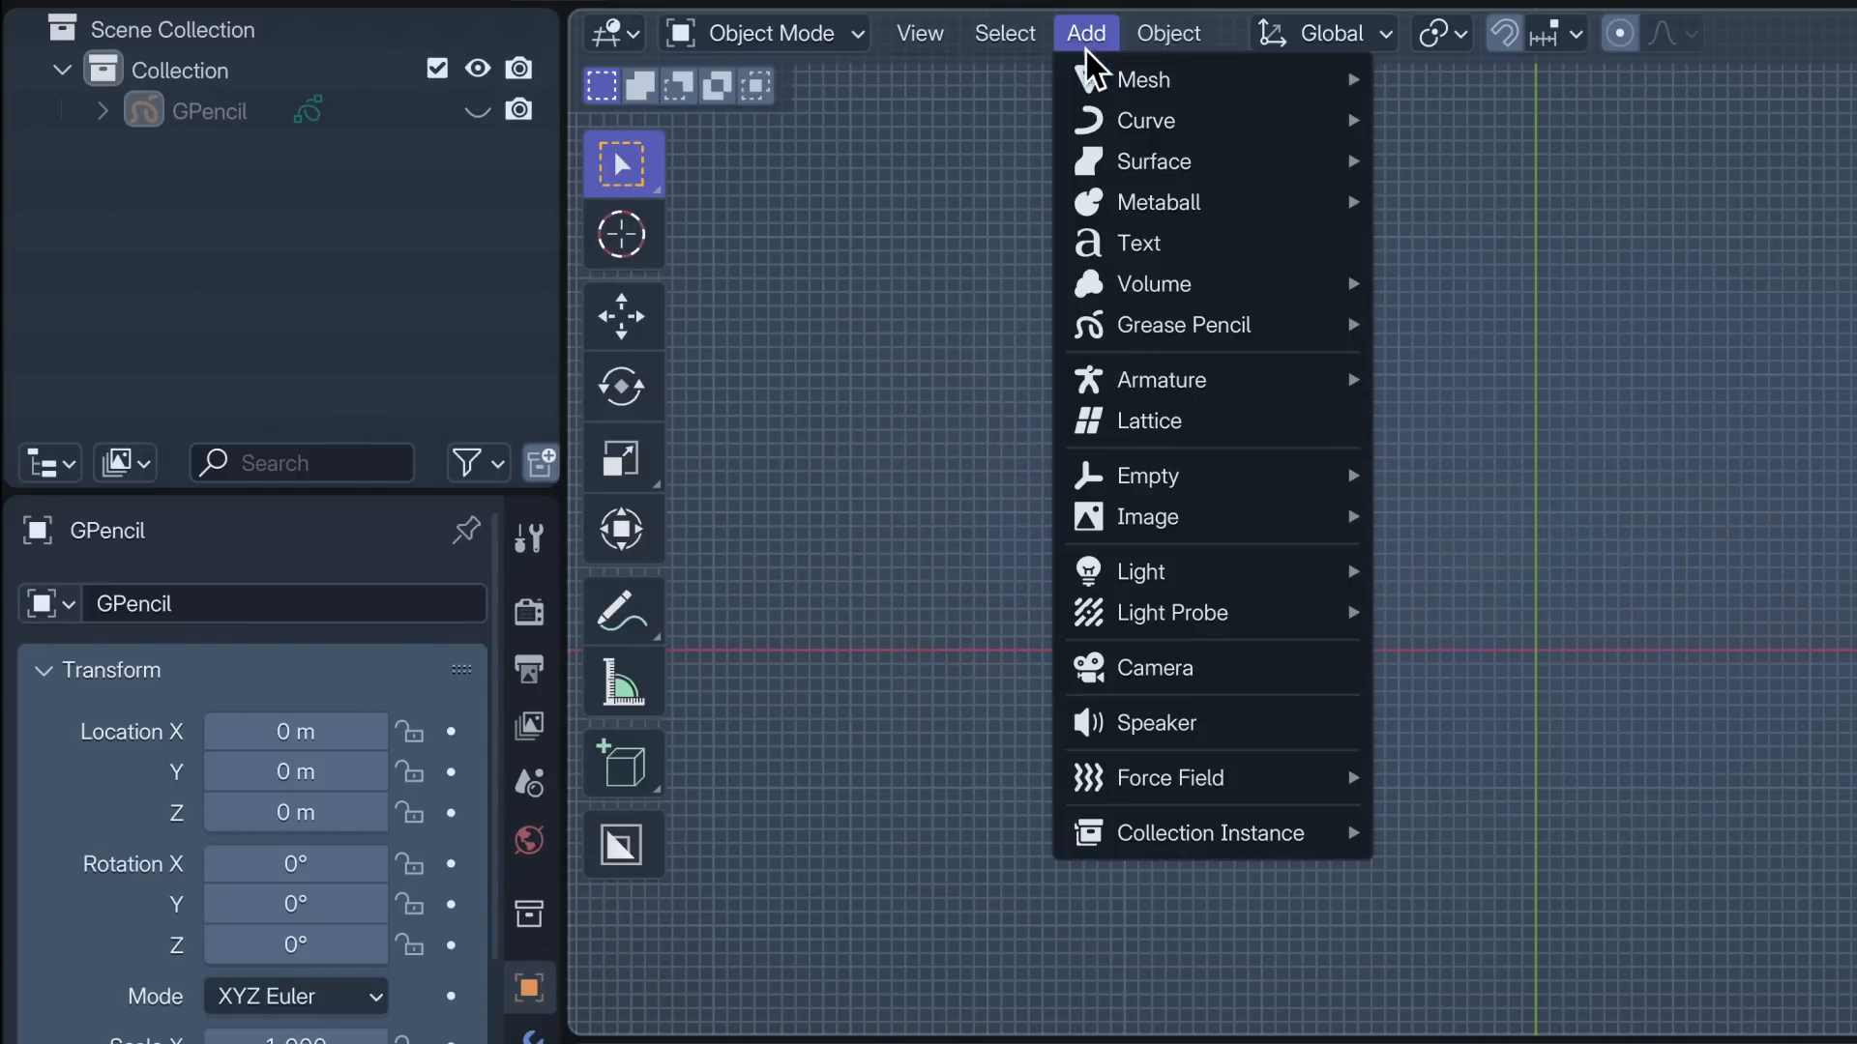
mouse_move(1165, 339)
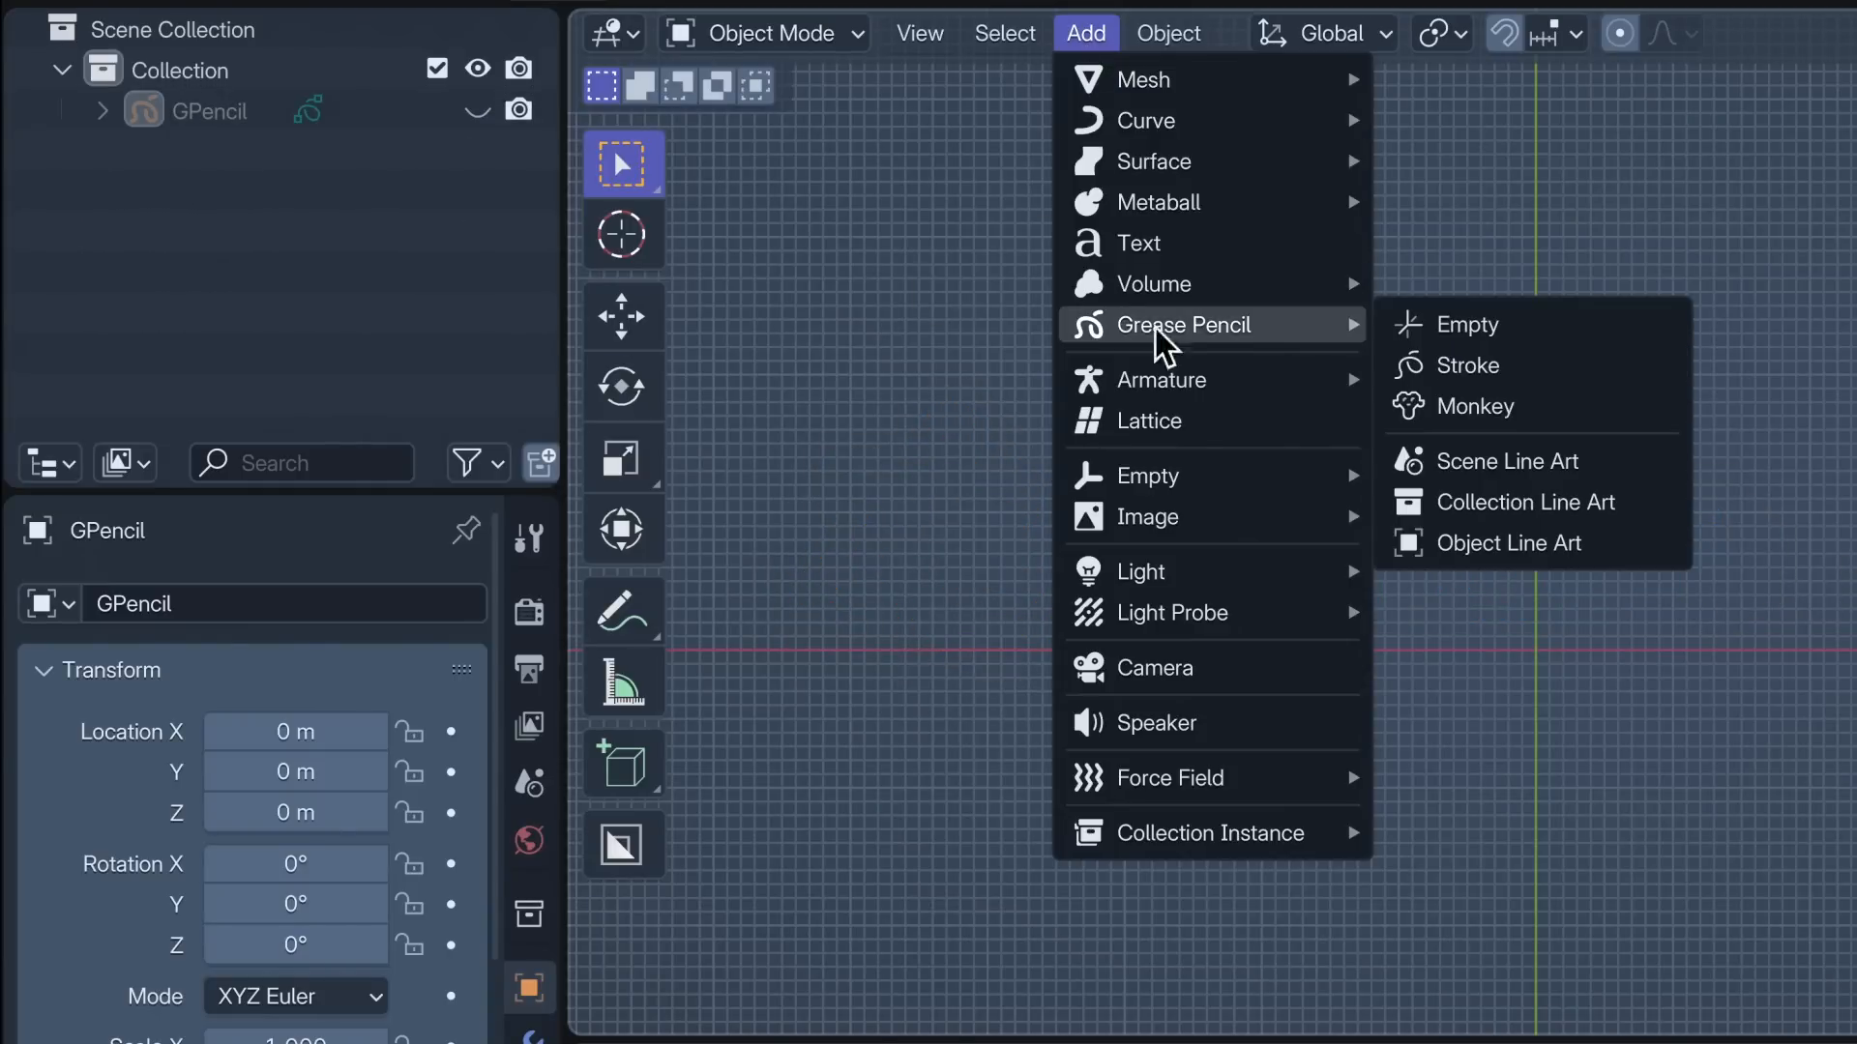
click(1531, 334)
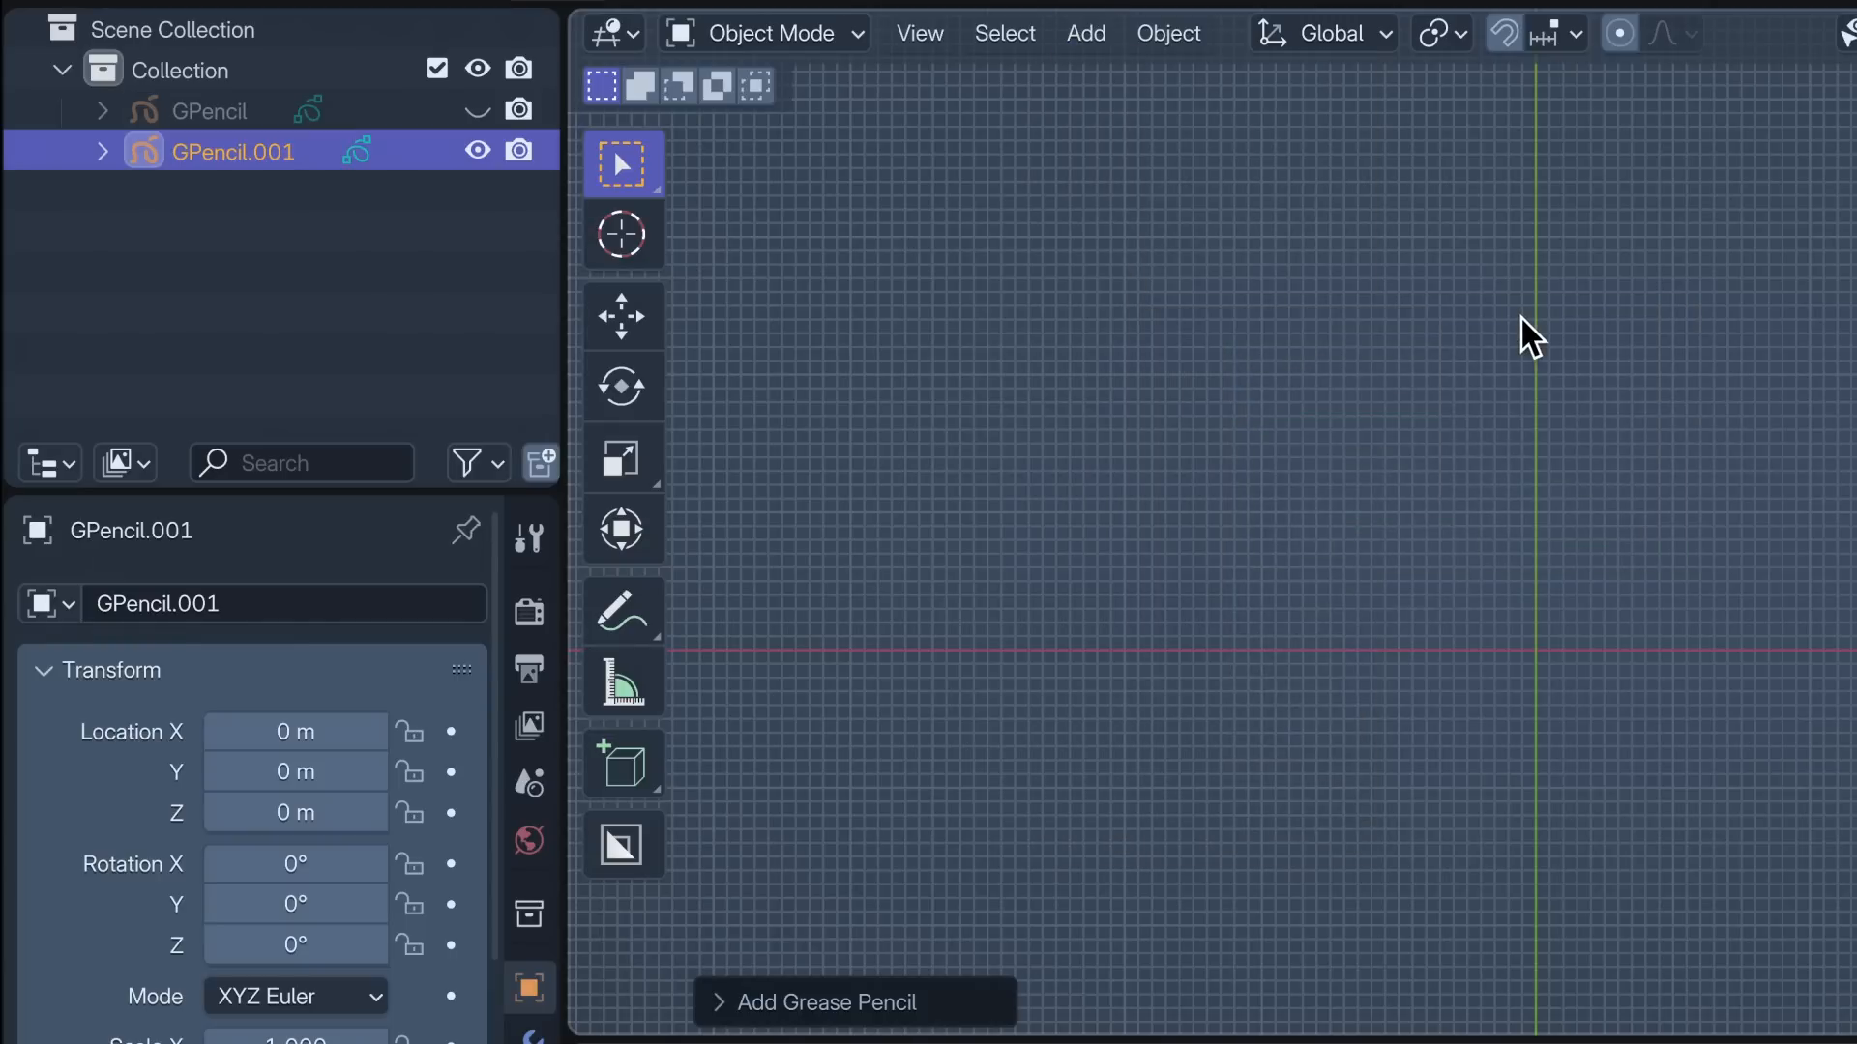
Step: Put the new Grease Pencil object in Draw Mode and set the Ink Pen brush radius to 0.25 m
click(819, 43)
click(821, 220)
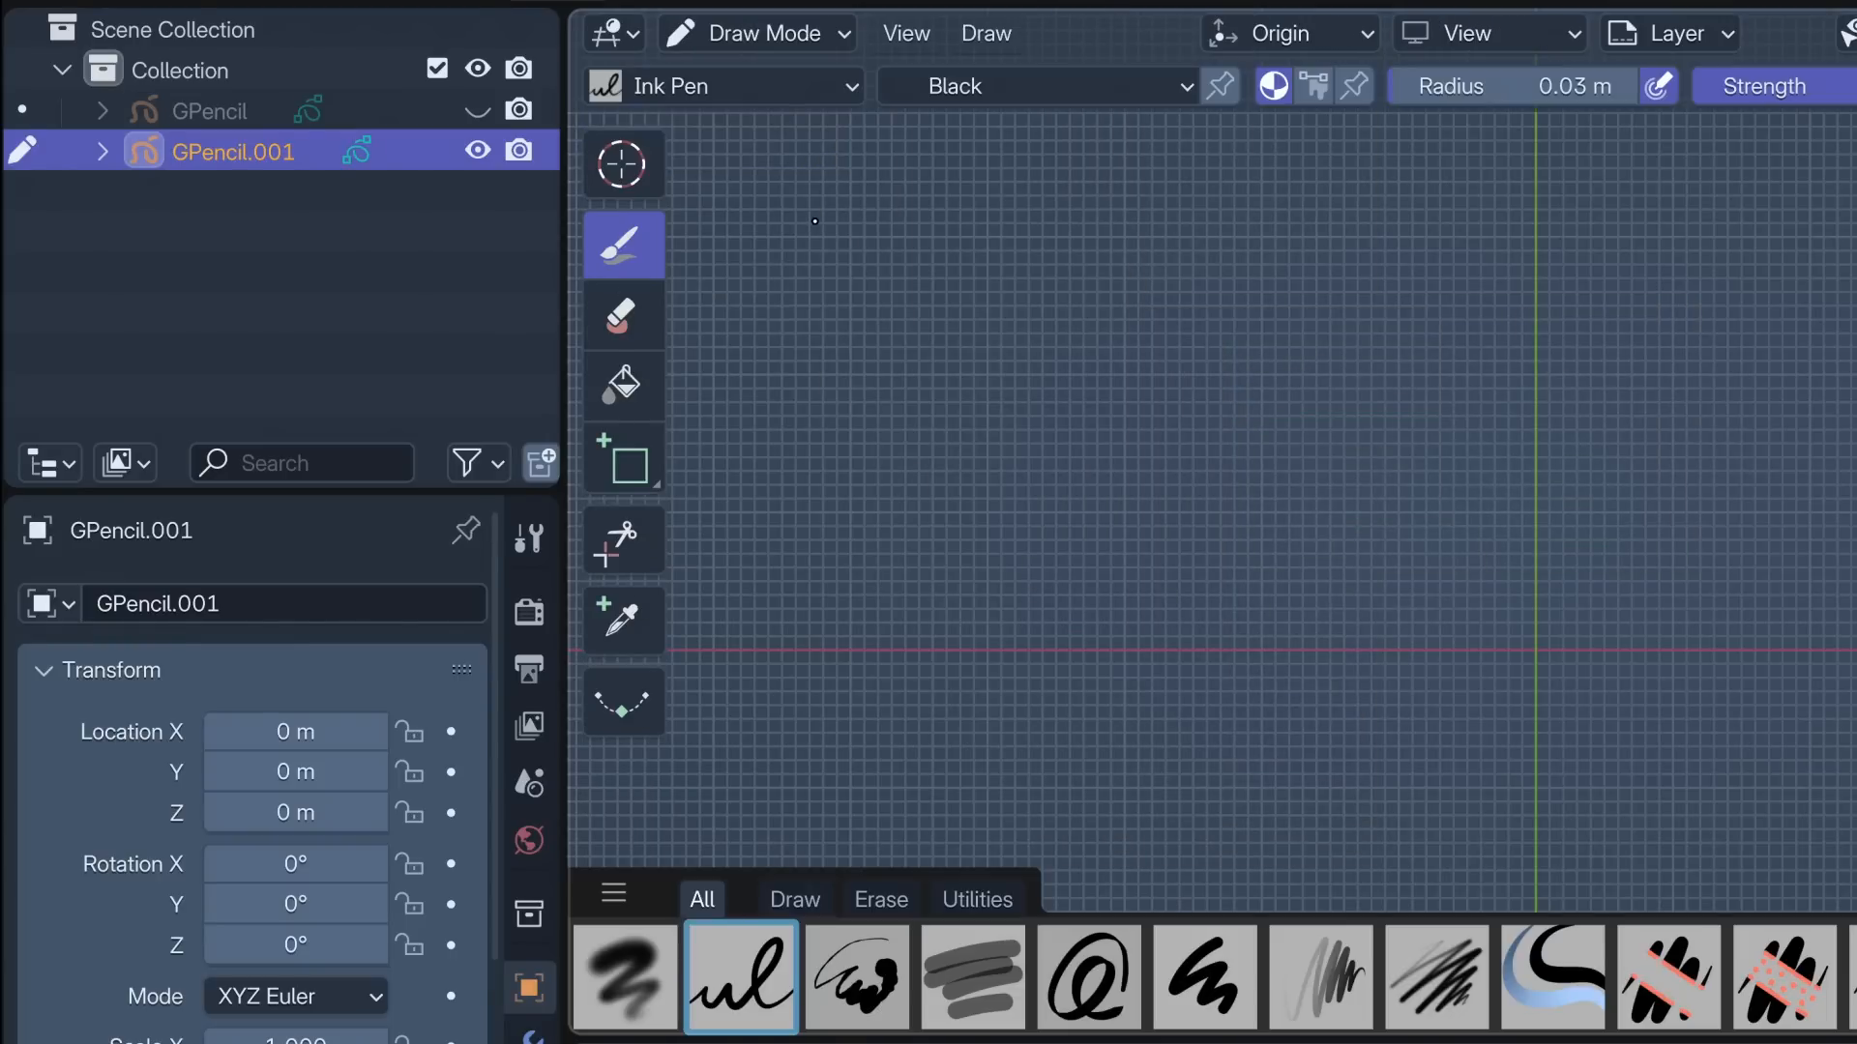
drag(1423, 95, 1436, 95)
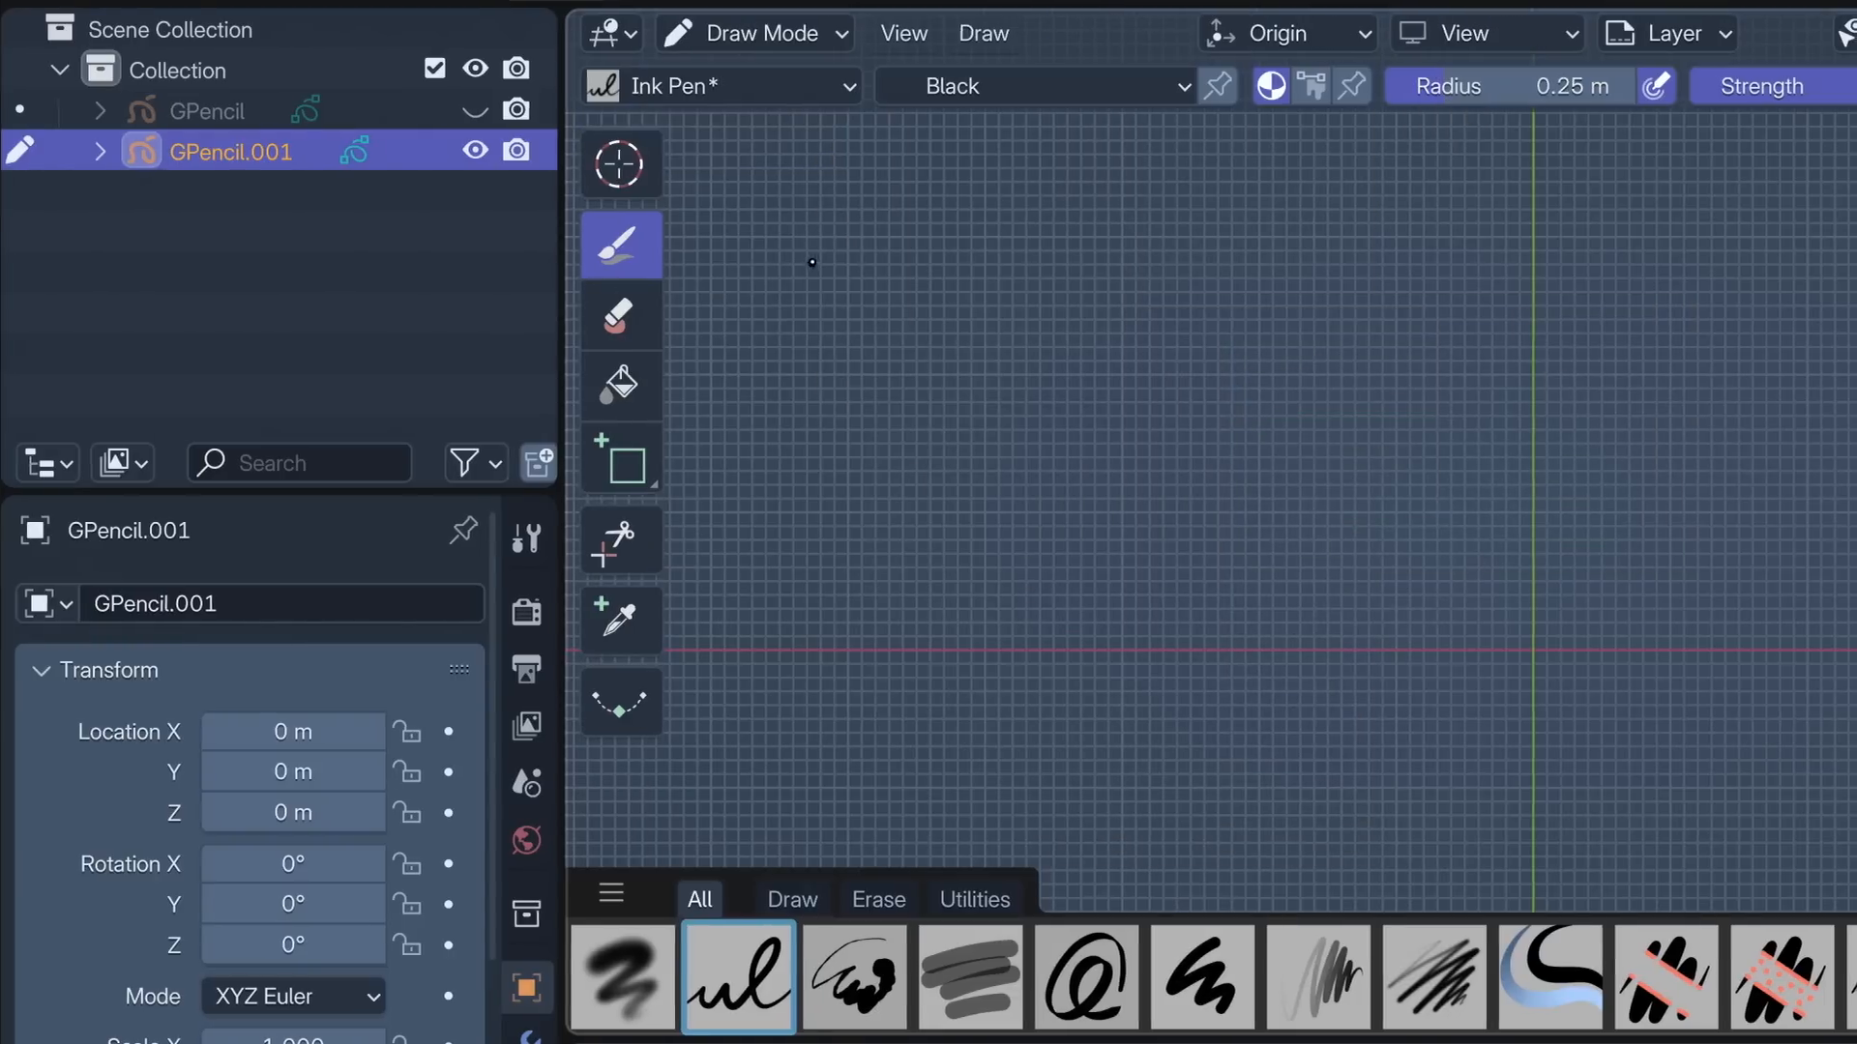
Step: Handwrite the words "HELLO YOU" in large black strokes across the viewport with the Ink Pen brush
drag(821, 266, 829, 680)
drag(870, 440, 980, 658)
drag(1080, 389, 1090, 575)
drag(1017, 489, 1087, 488)
drag(1135, 373, 1211, 607)
drag(1191, 374, 1262, 570)
drag(1259, 416, 1177, 611)
mouse_move(1545, 400)
mouse_down()
mouse_move(1472, 431)
mouse_move(1568, 416)
mouse_up()
drag(1633, 371, 1768, 380)
Step: Sketch a smiling face with eyes, nose, ears, spiky hair and neck beside the lettering
drag(1745, 531, 1748, 528)
drag(1579, 504, 1583, 502)
drag(1528, 602, 1670, 606)
drag(1603, 526, 1599, 592)
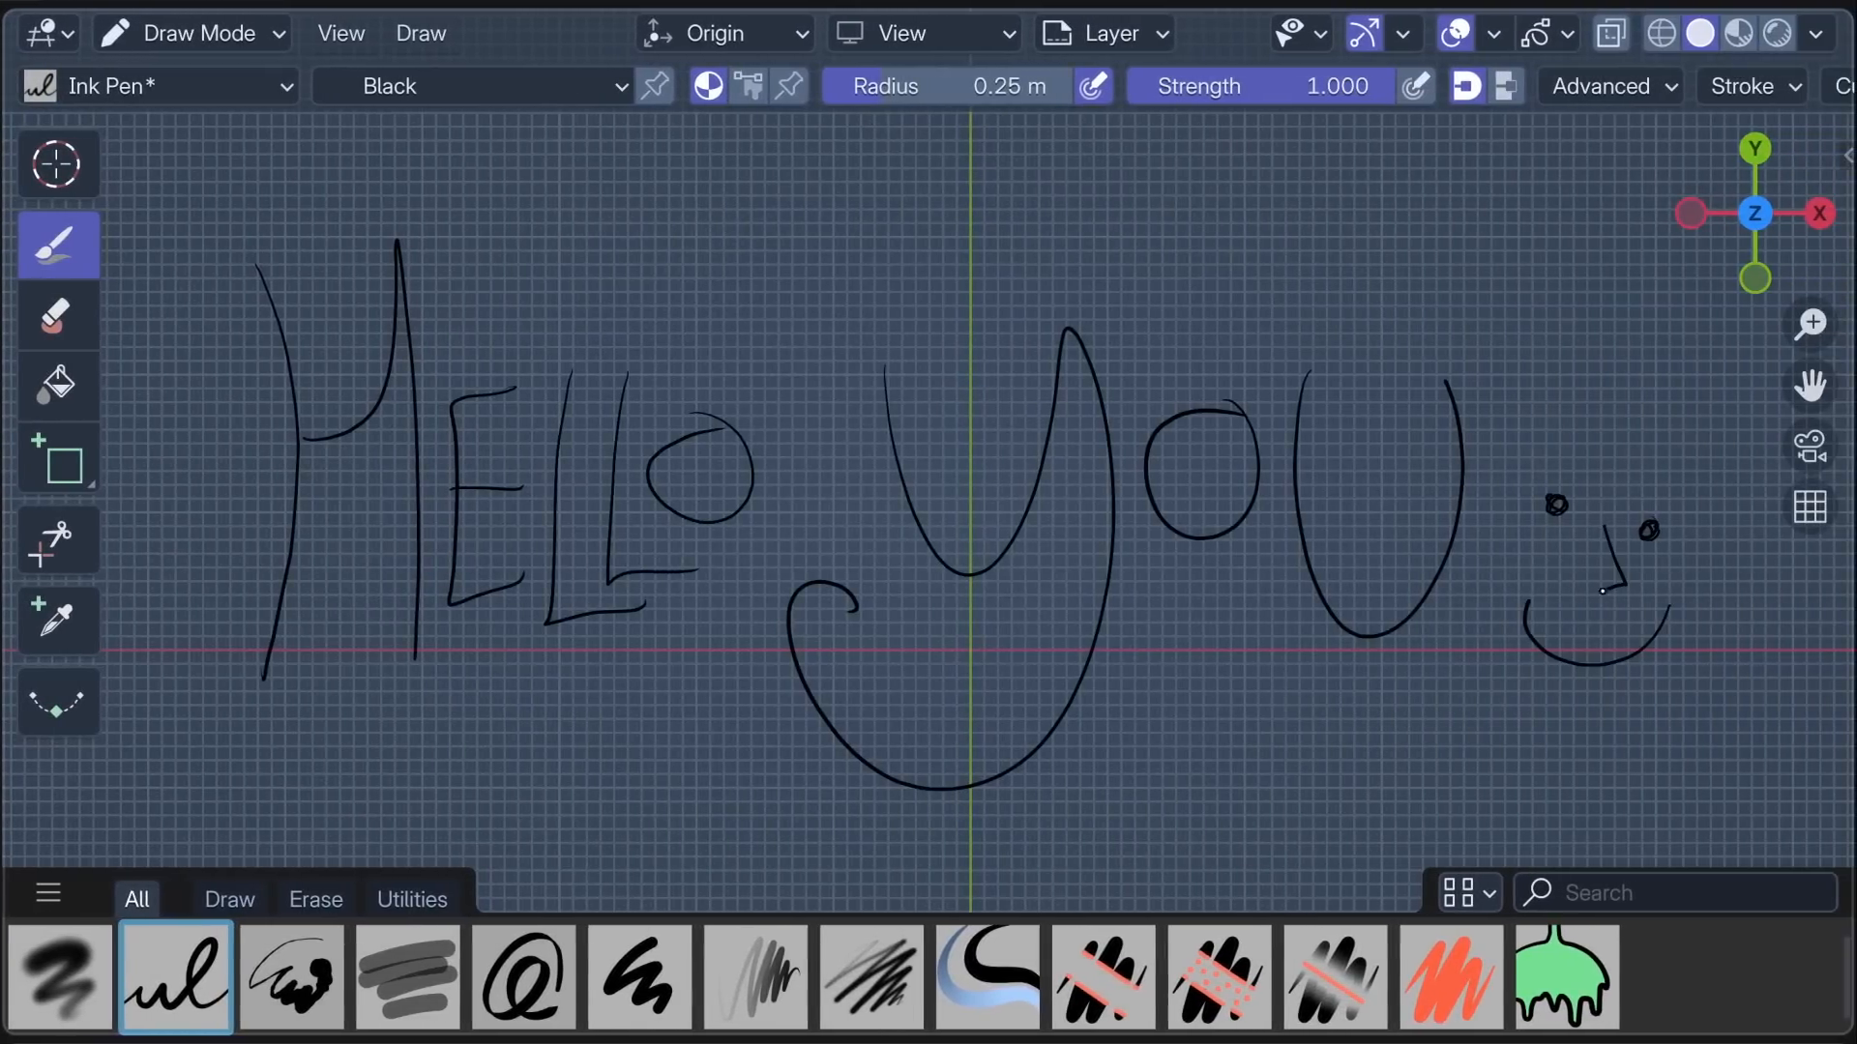
mouse_move(1673, 471)
mouse_down()
mouse_move(1636, 429)
mouse_move(1524, 418)
mouse_up()
drag(1698, 547, 1710, 572)
drag(1506, 533, 1496, 551)
drag(1690, 662, 1585, 743)
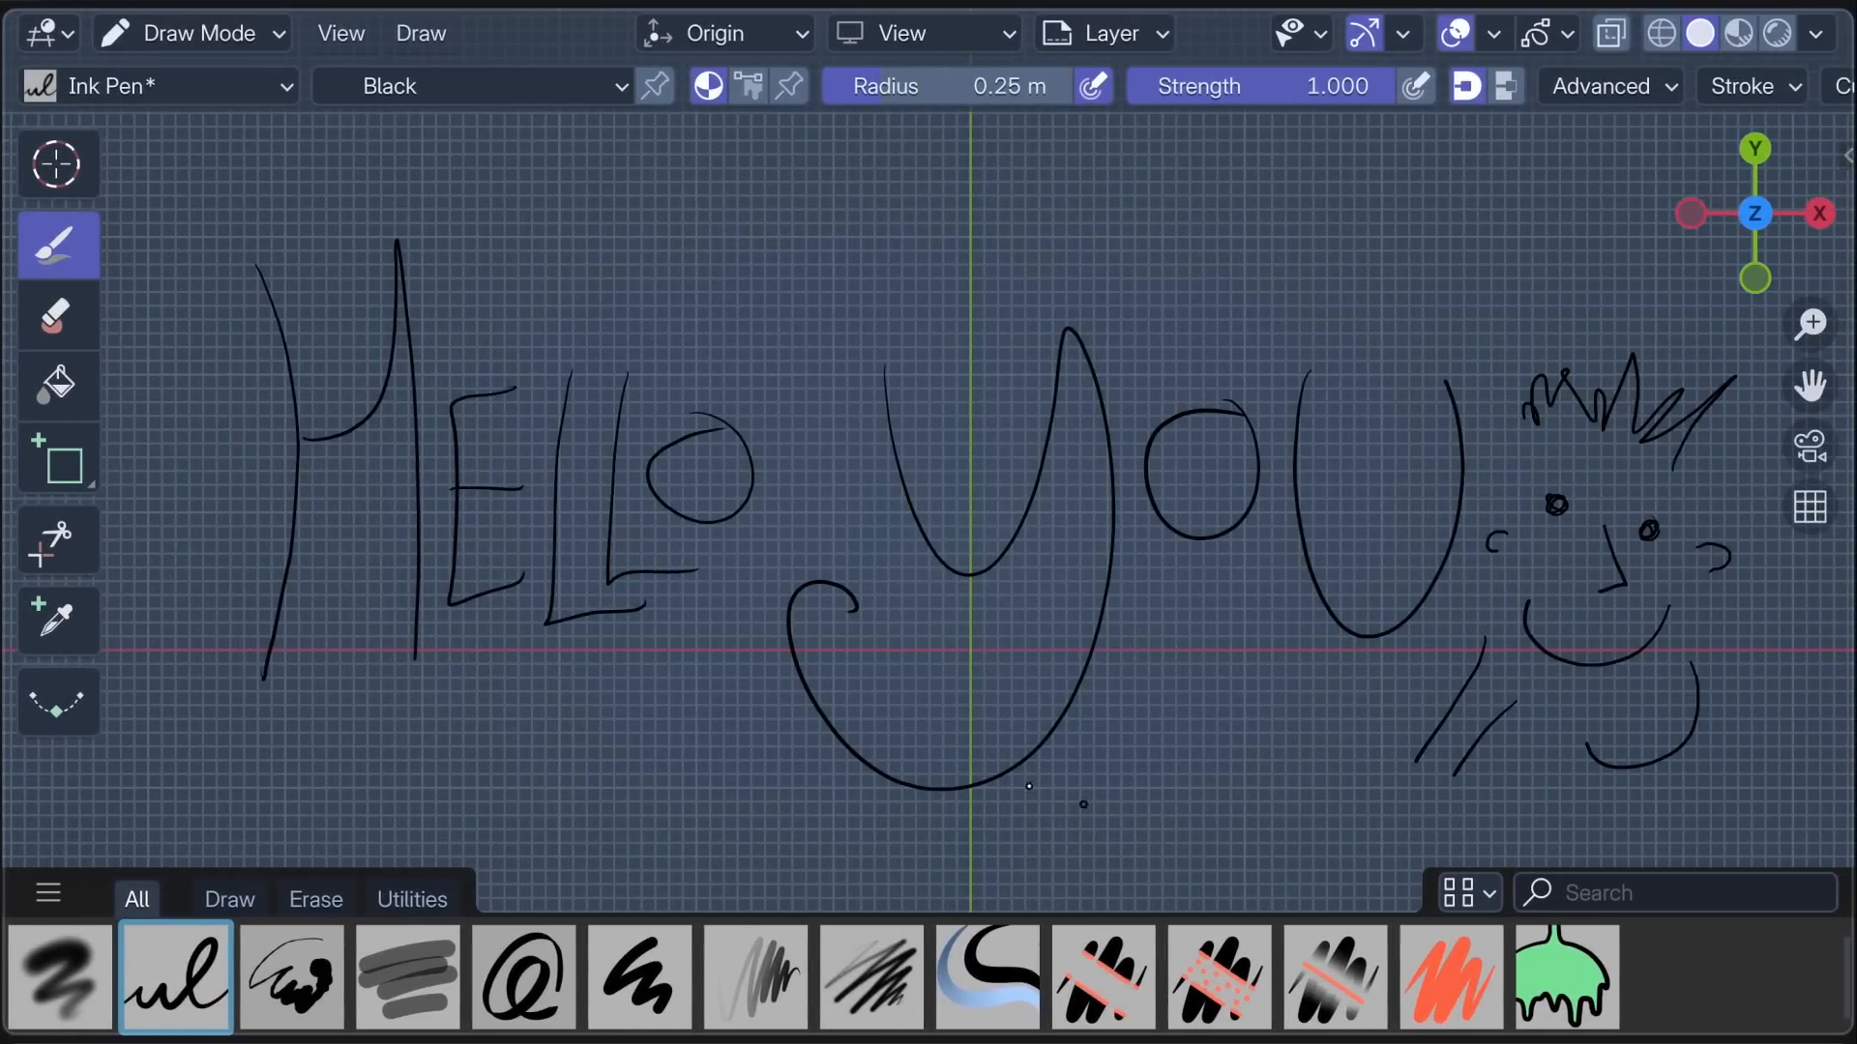
Step: Return to Object Mode and delete the Grease Pencil object holding the test drawing
click(247, 39)
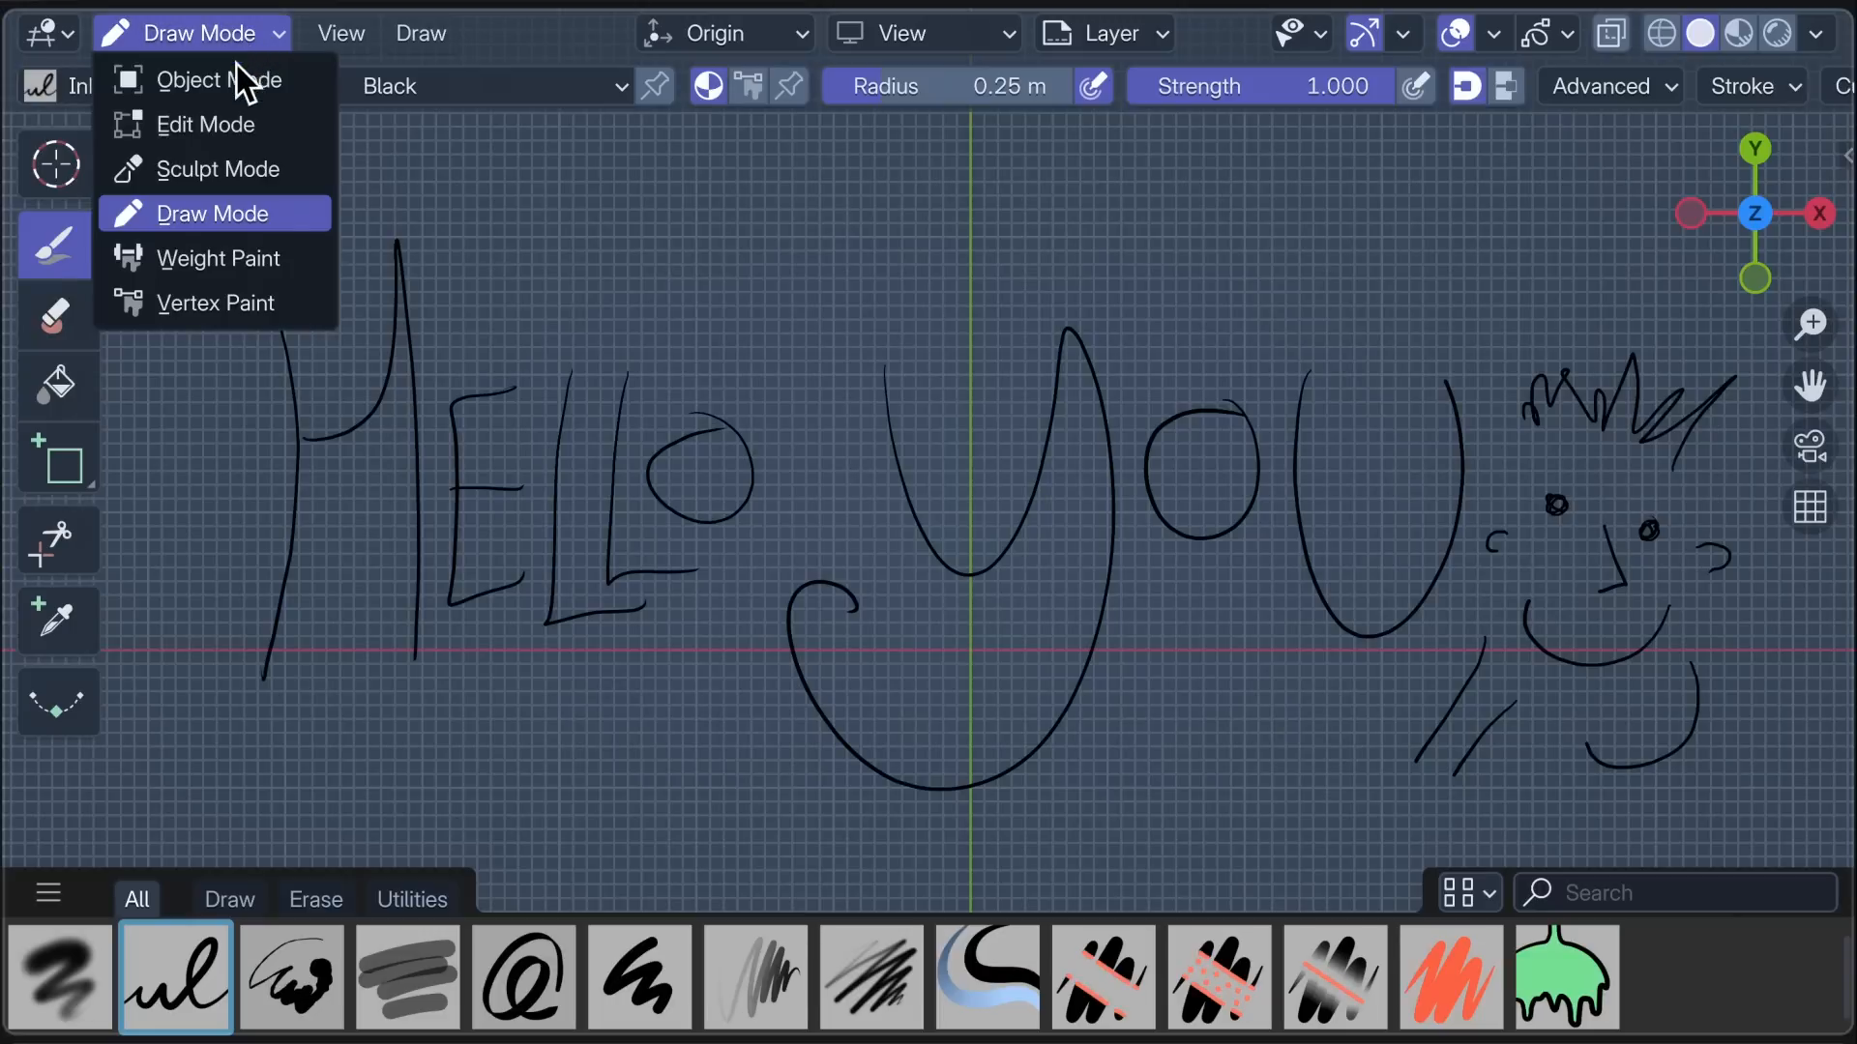
click(242, 74)
key(x)
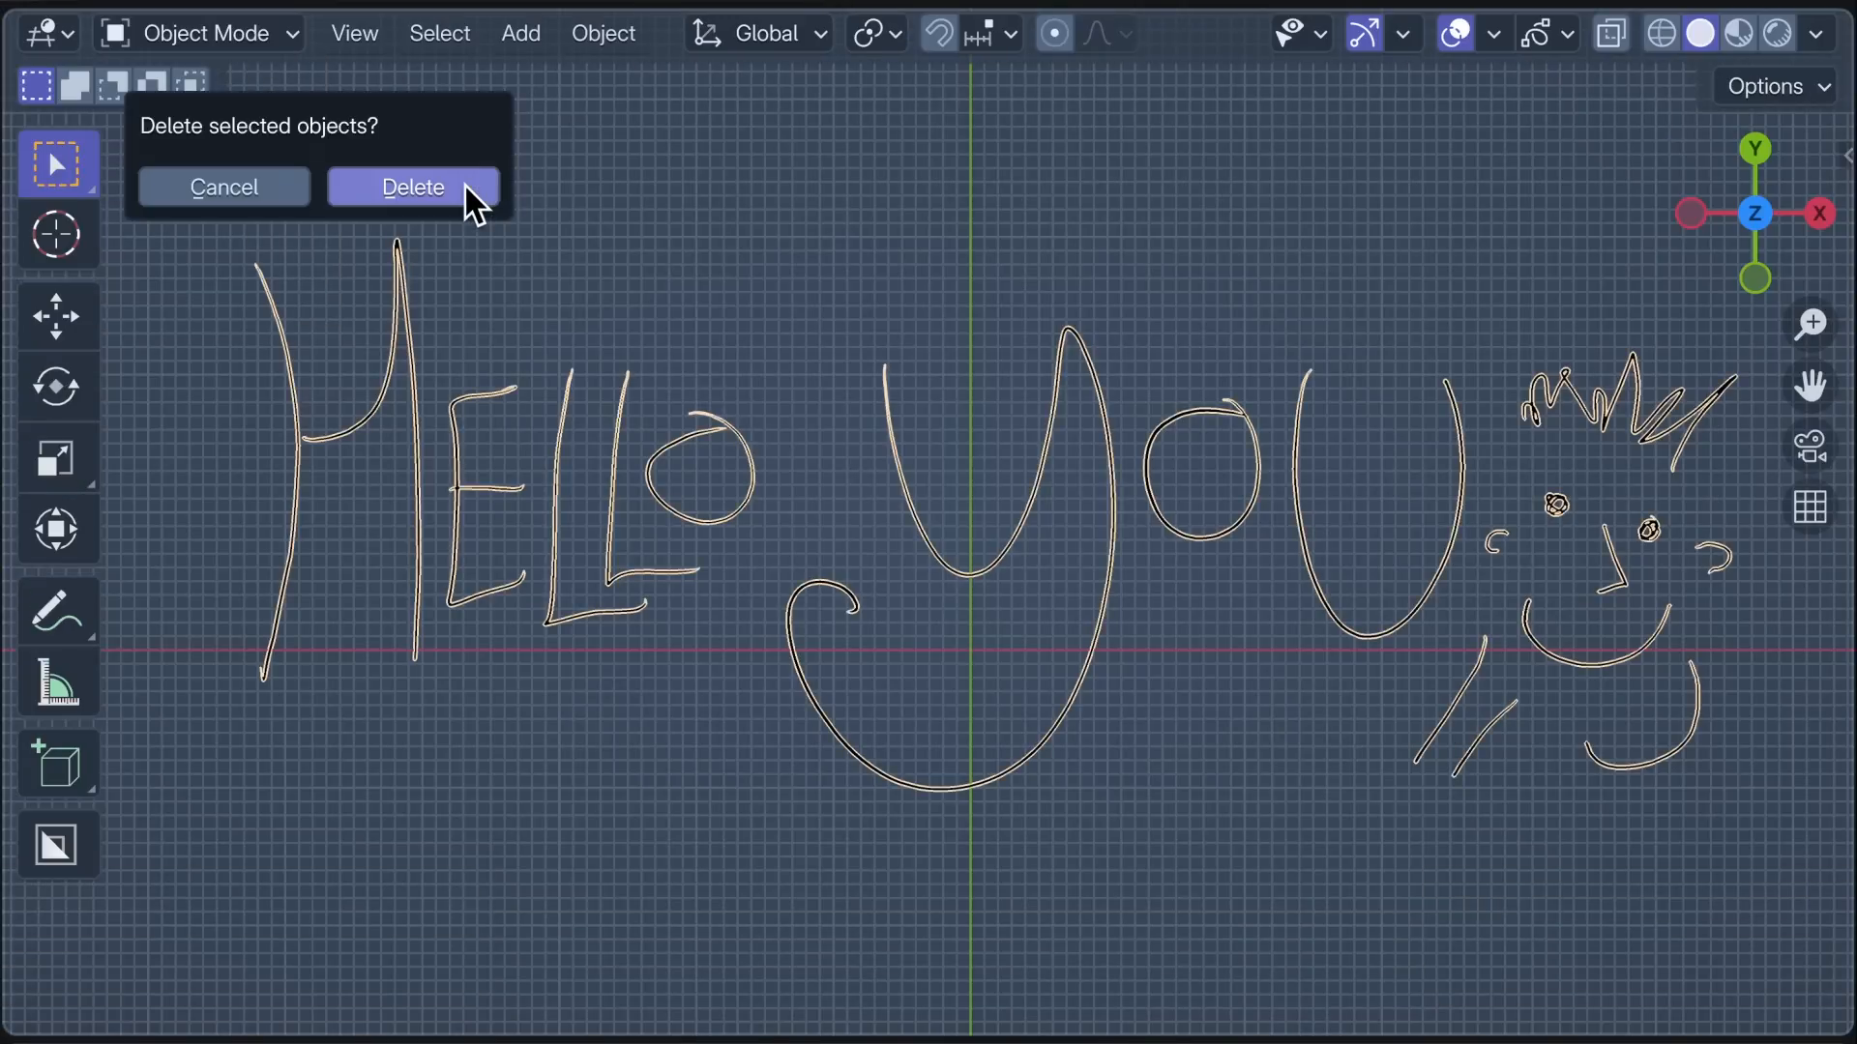
click(466, 186)
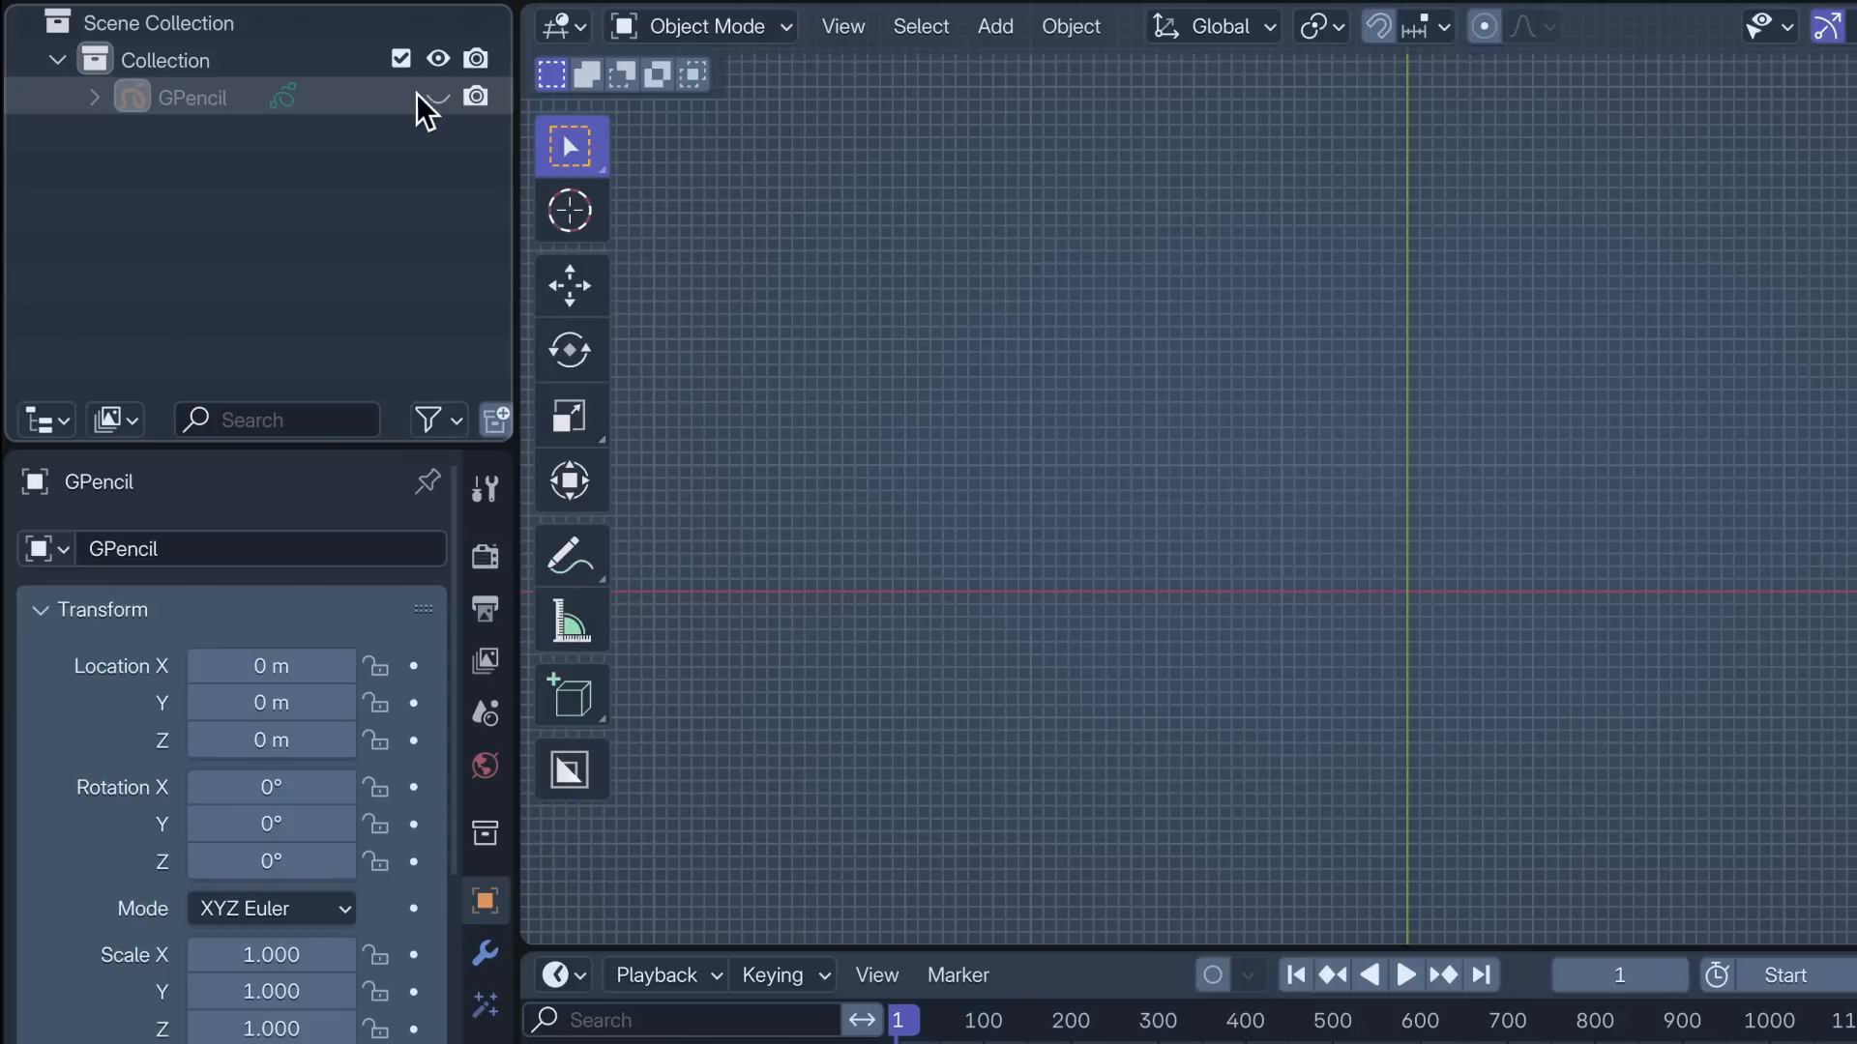
Step: Unhide the original GPencil object with the Blender logo drawing and select it
click(437, 97)
click(188, 101)
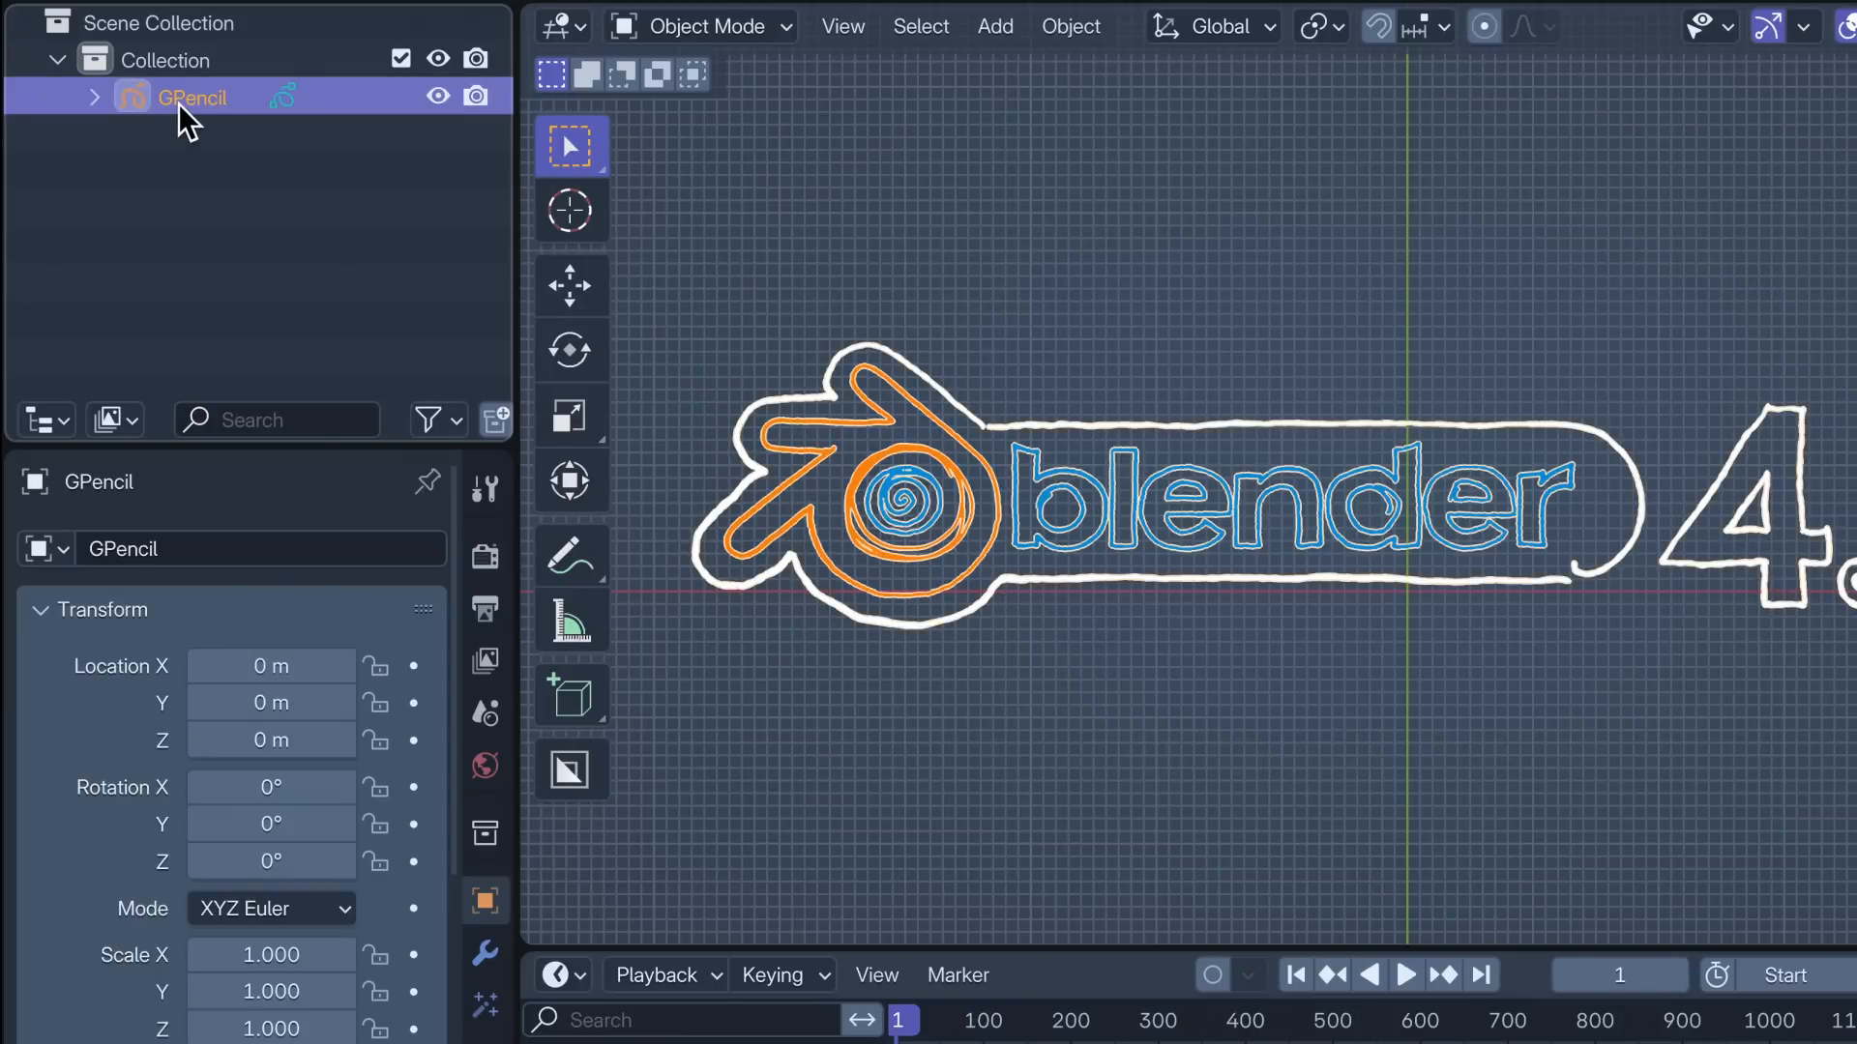
Step: Switch the viewport area to the Spreadsheet, expand the Grease Pencil layer down to its curve data, and widen the data set list
click(577, 31)
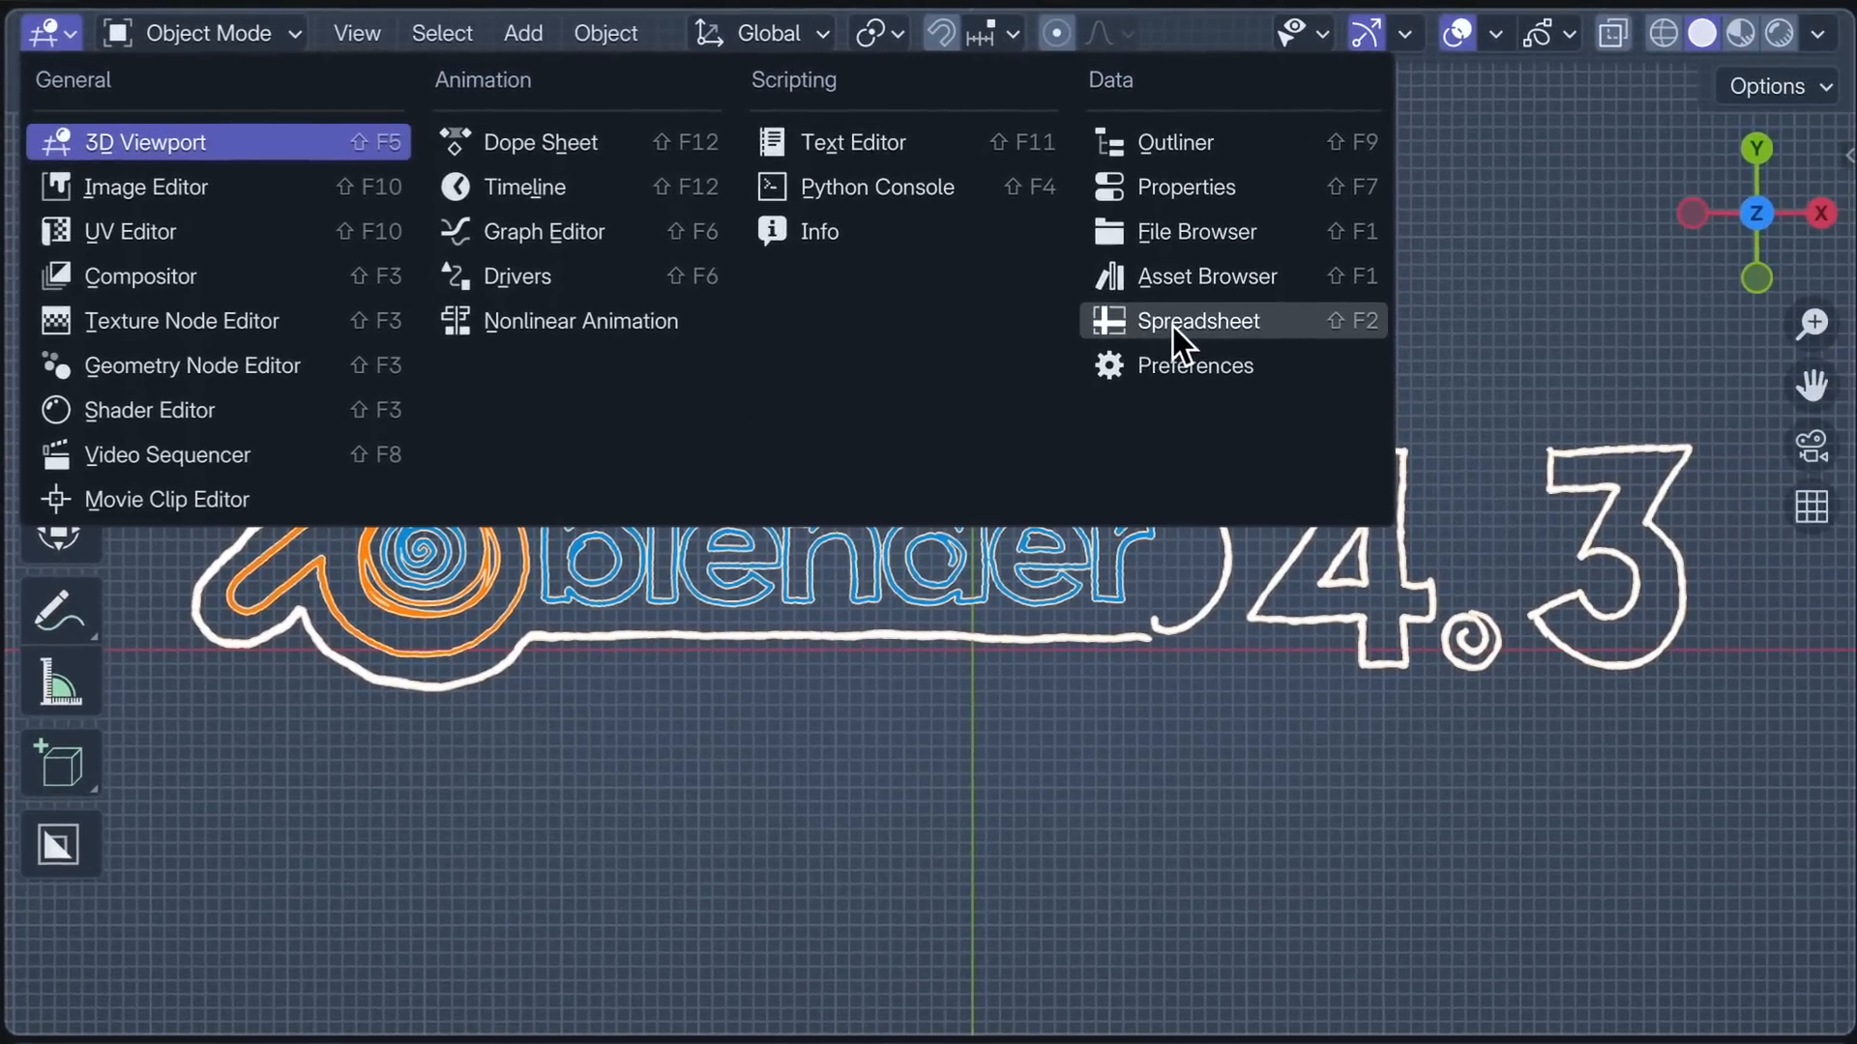
click(1170, 327)
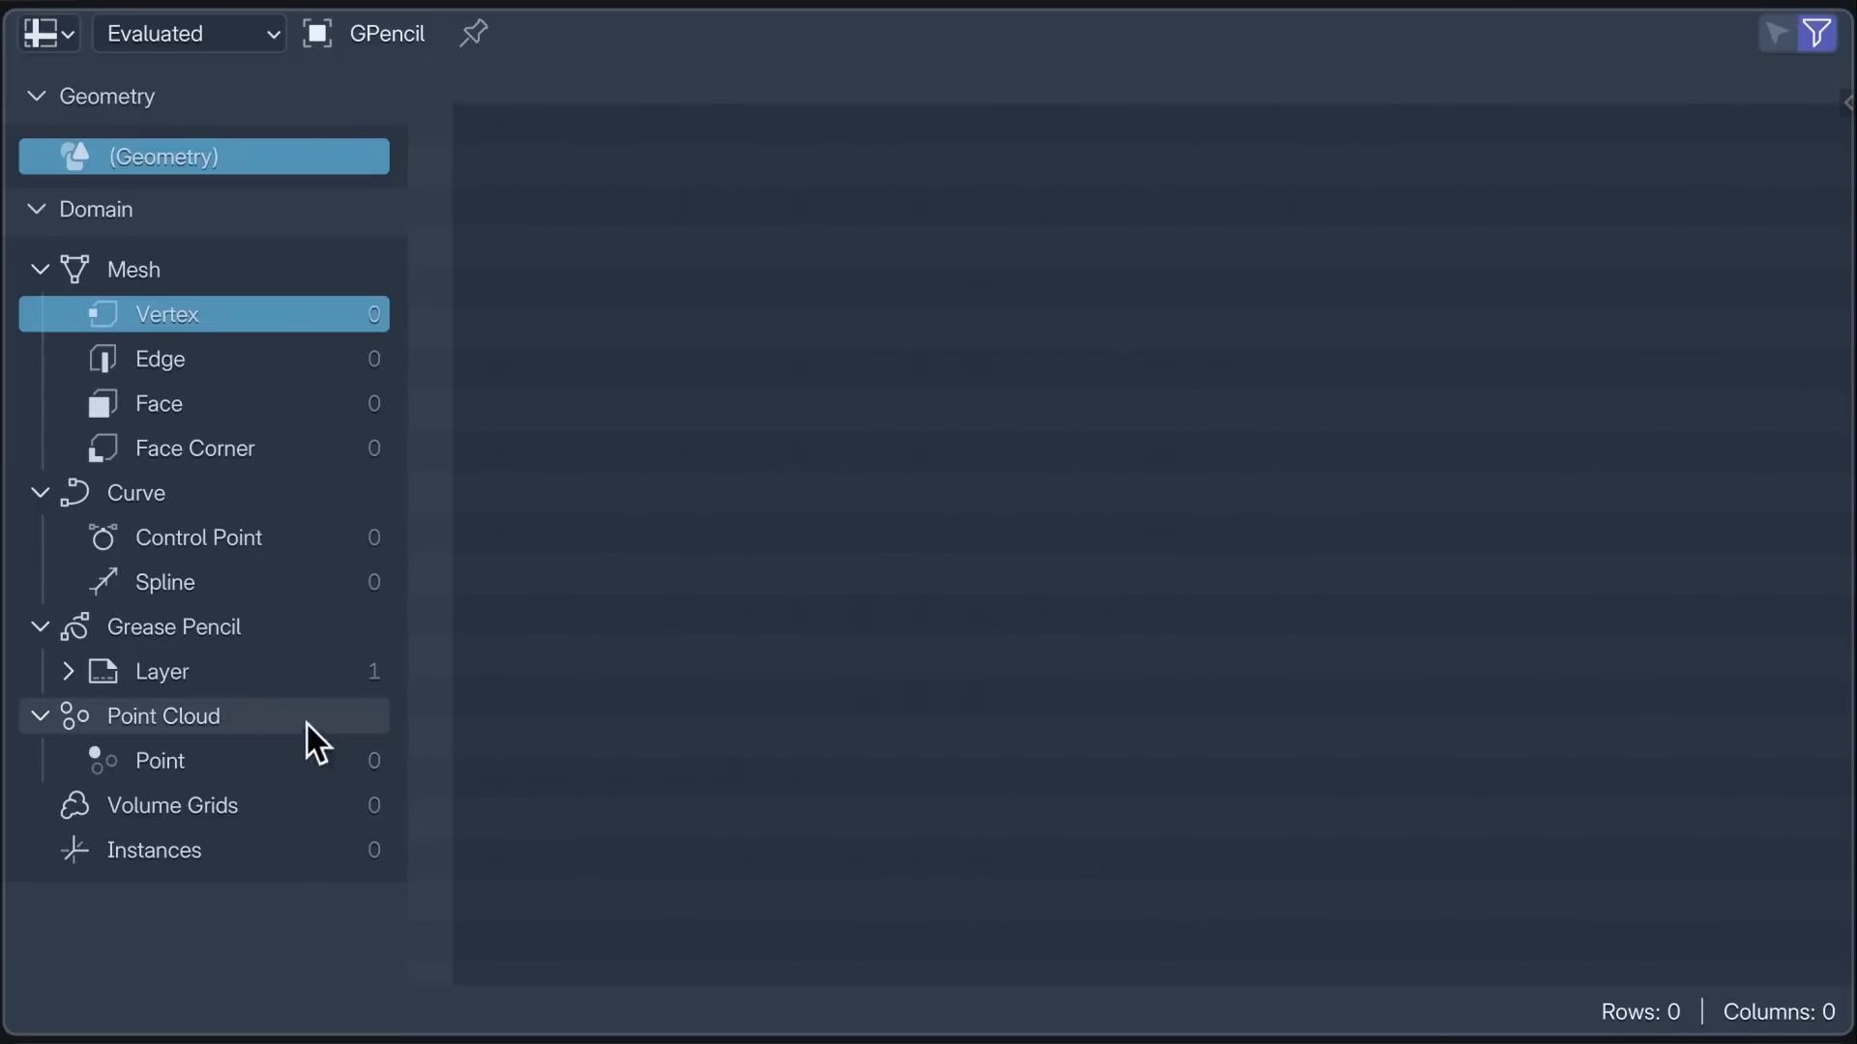
click(73, 671)
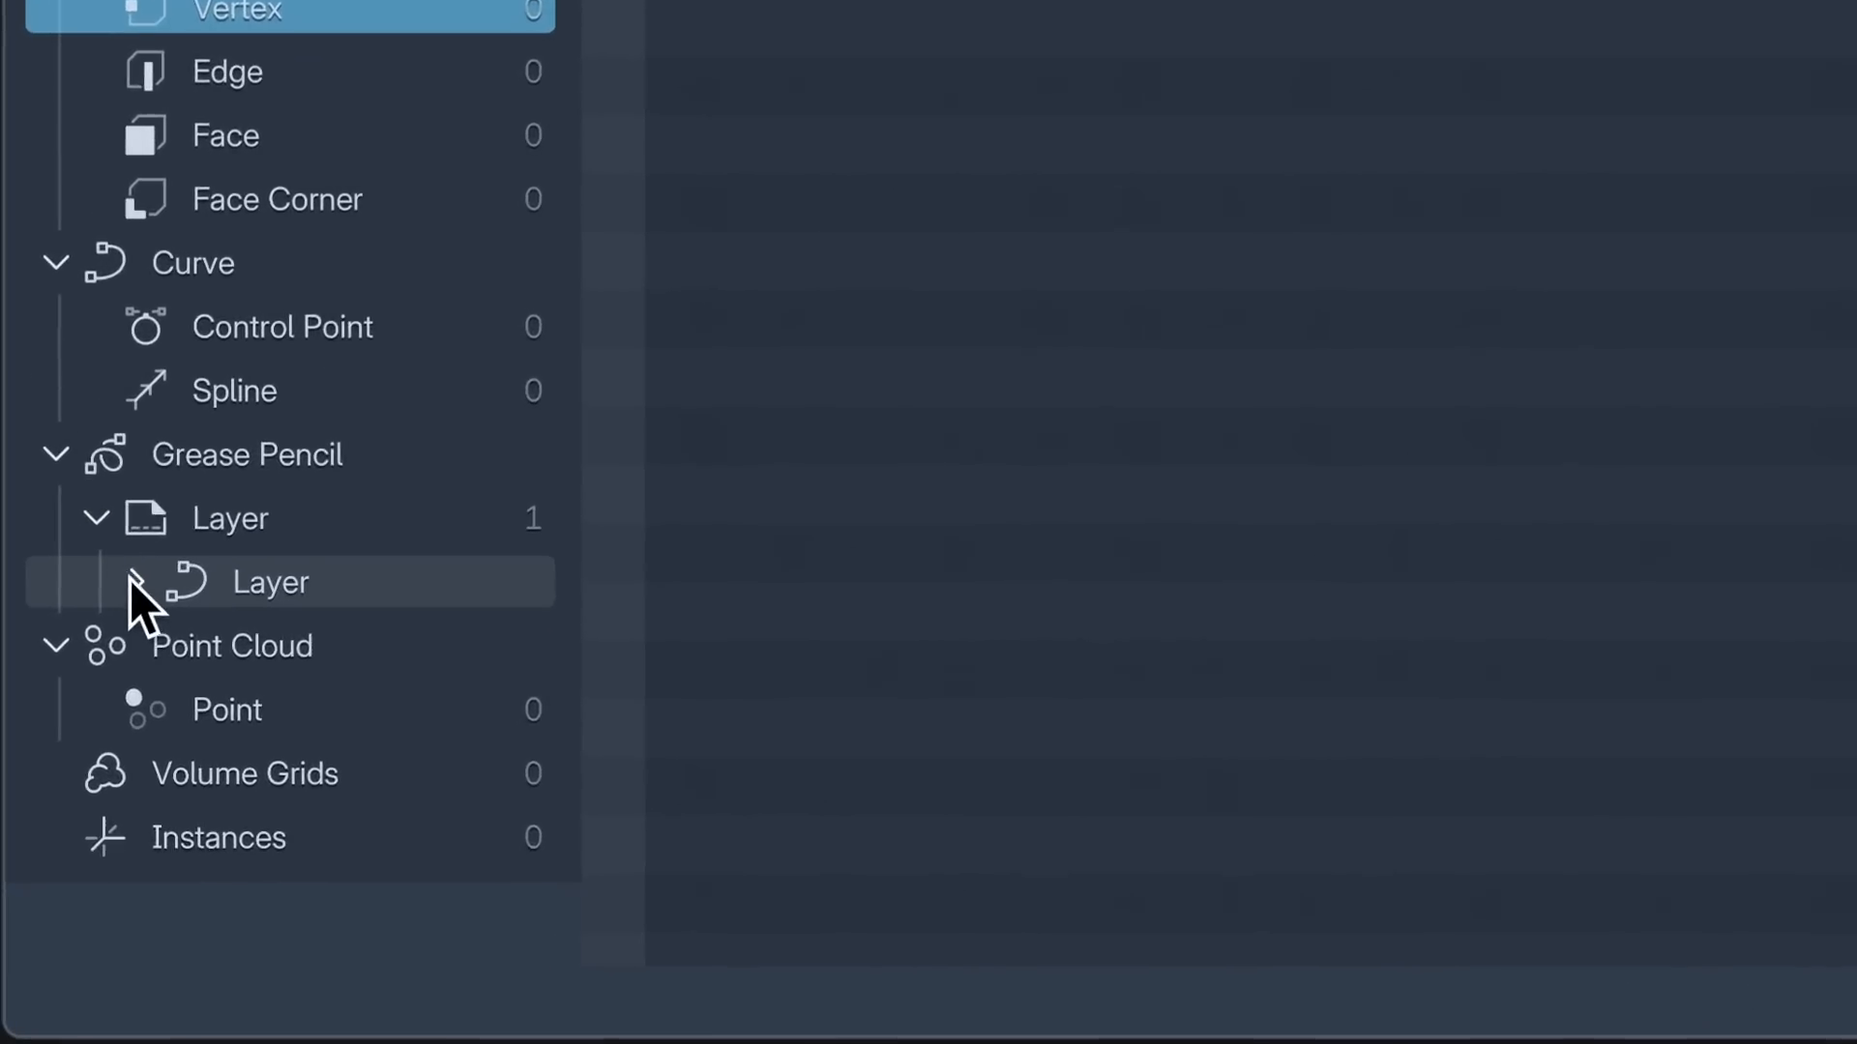
click(108, 670)
drag(629, 708, 717, 715)
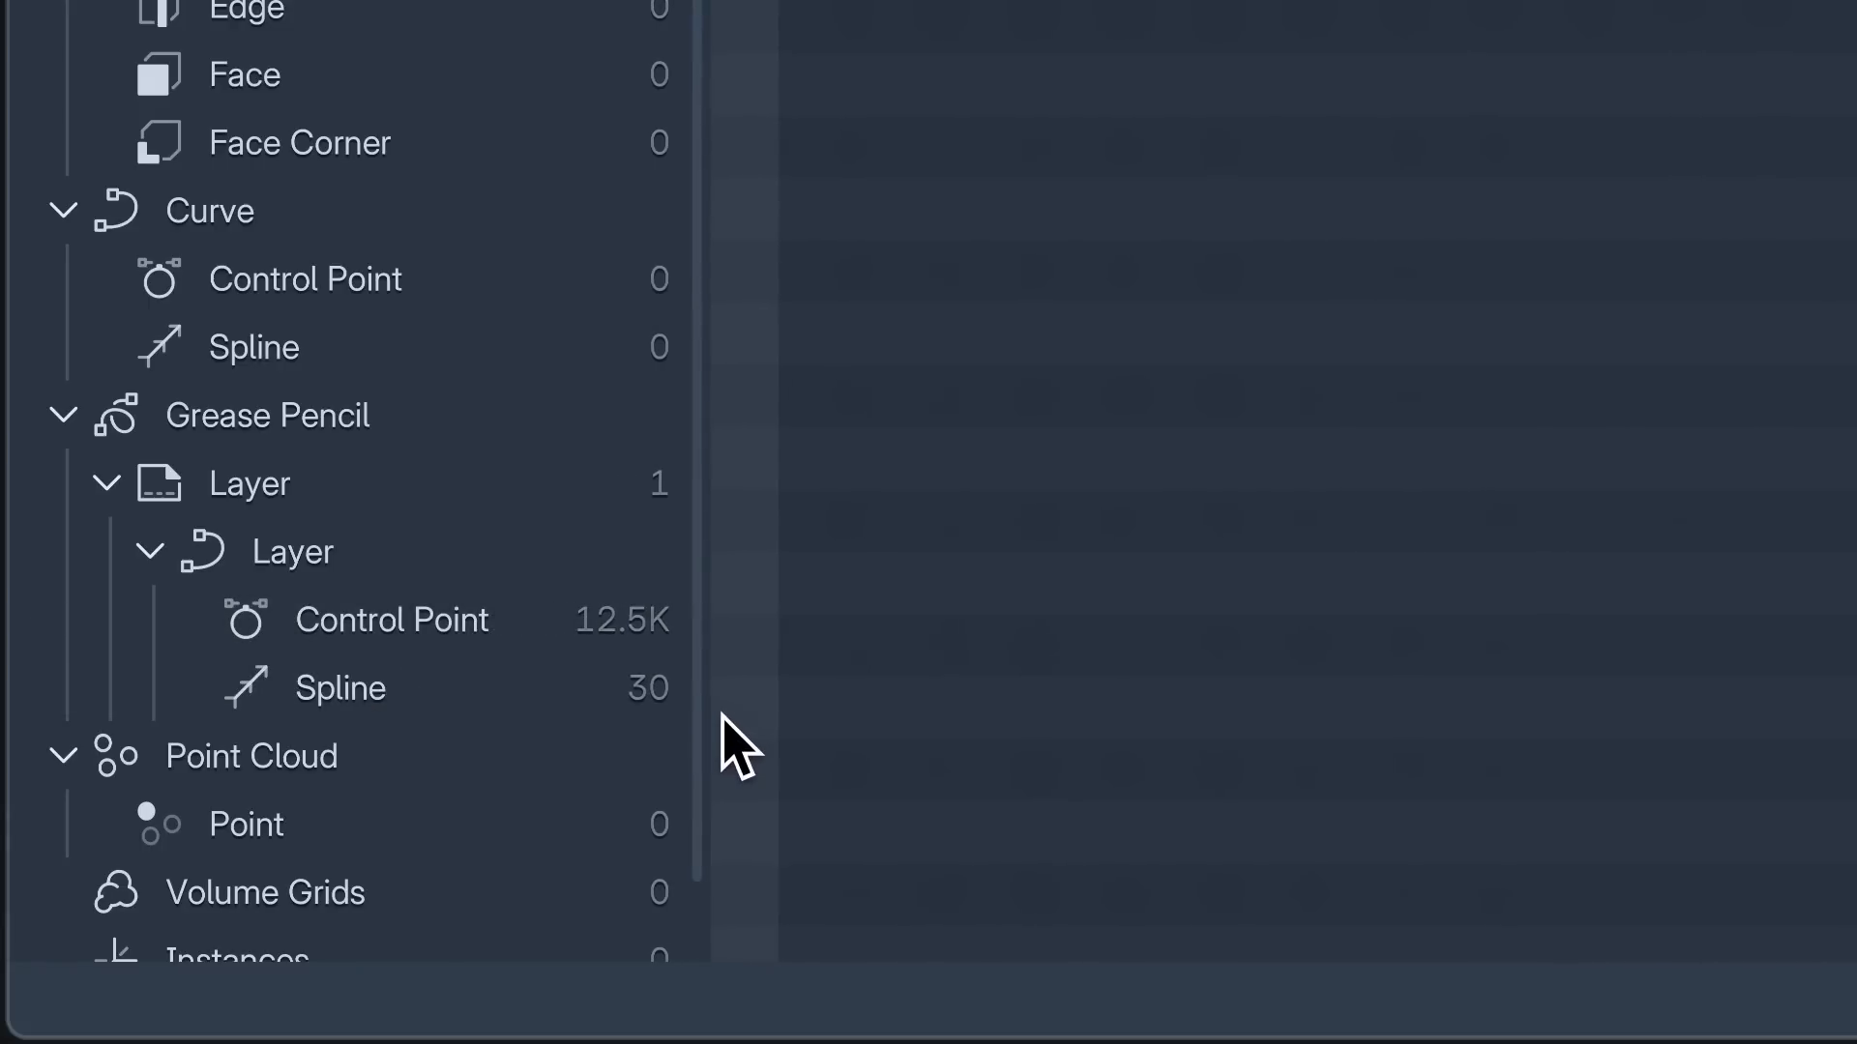
Step: Examine the layer's Spline and Control Point attributes in the spreadsheet, and return the area to the 3D Viewport
click(455, 688)
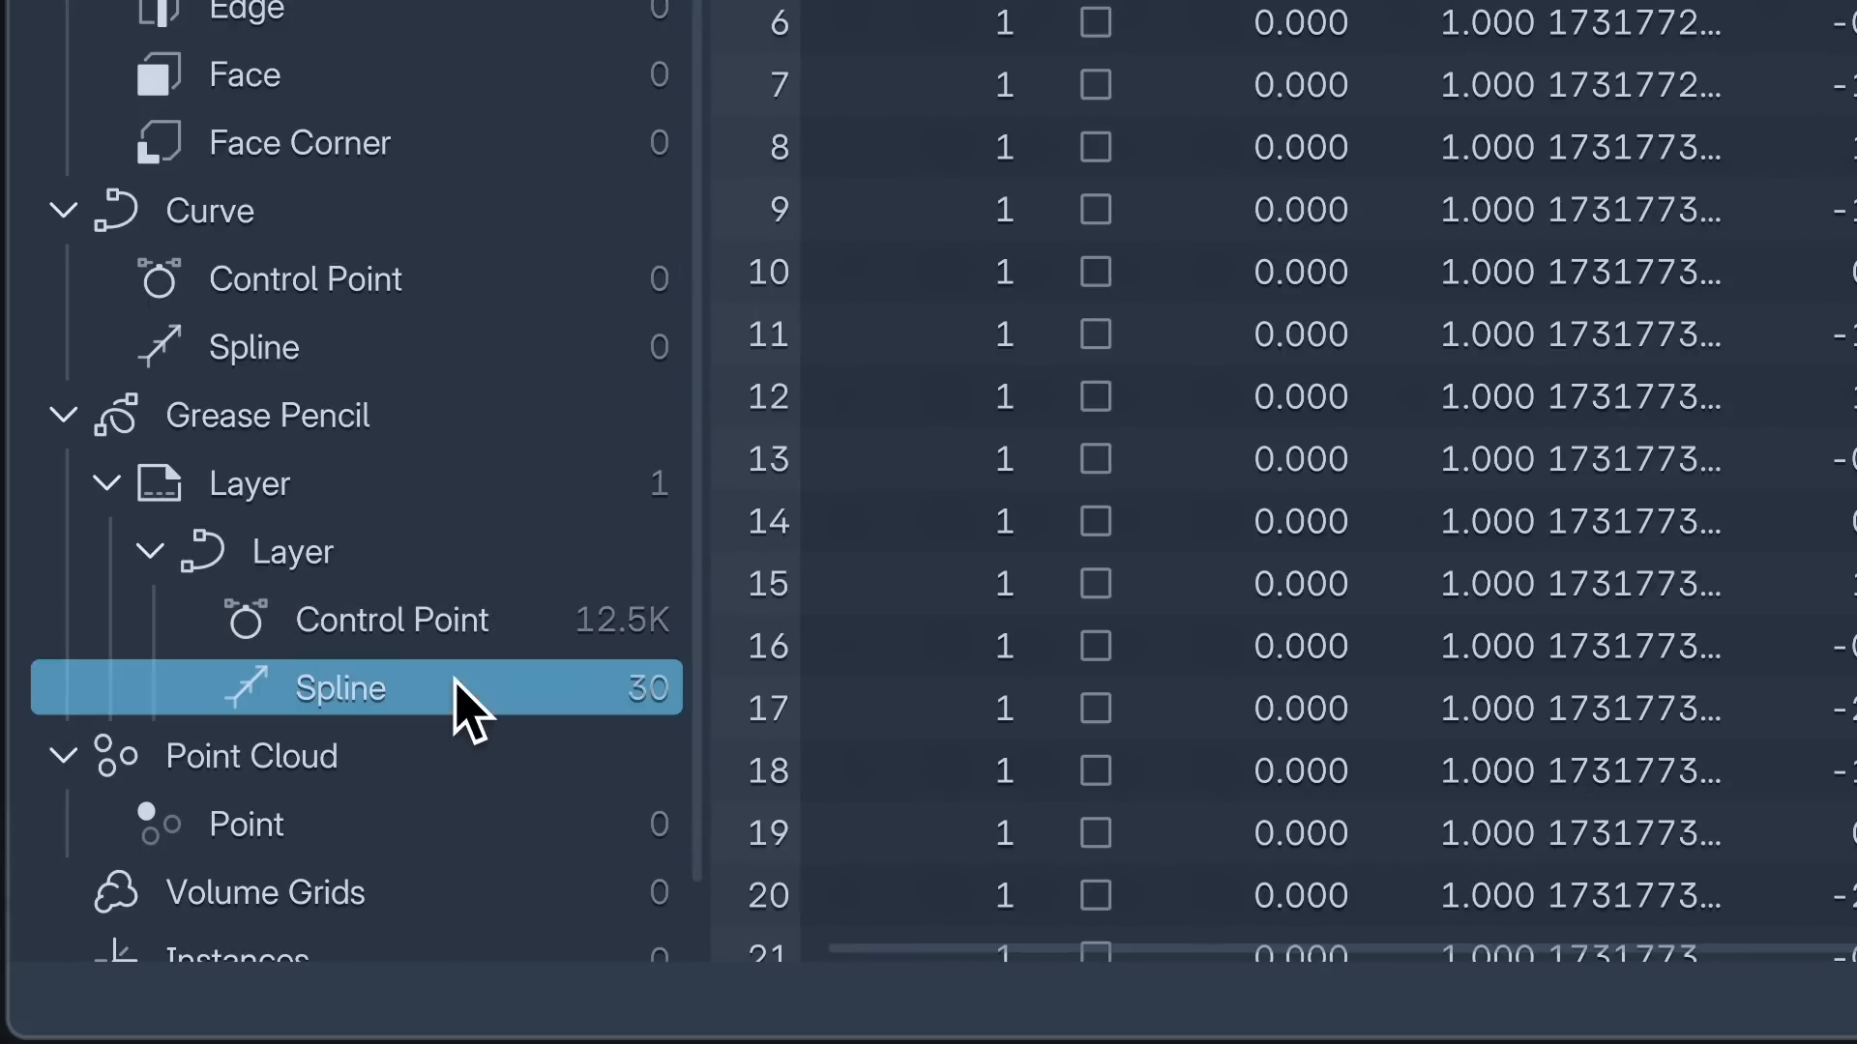
click(541, 629)
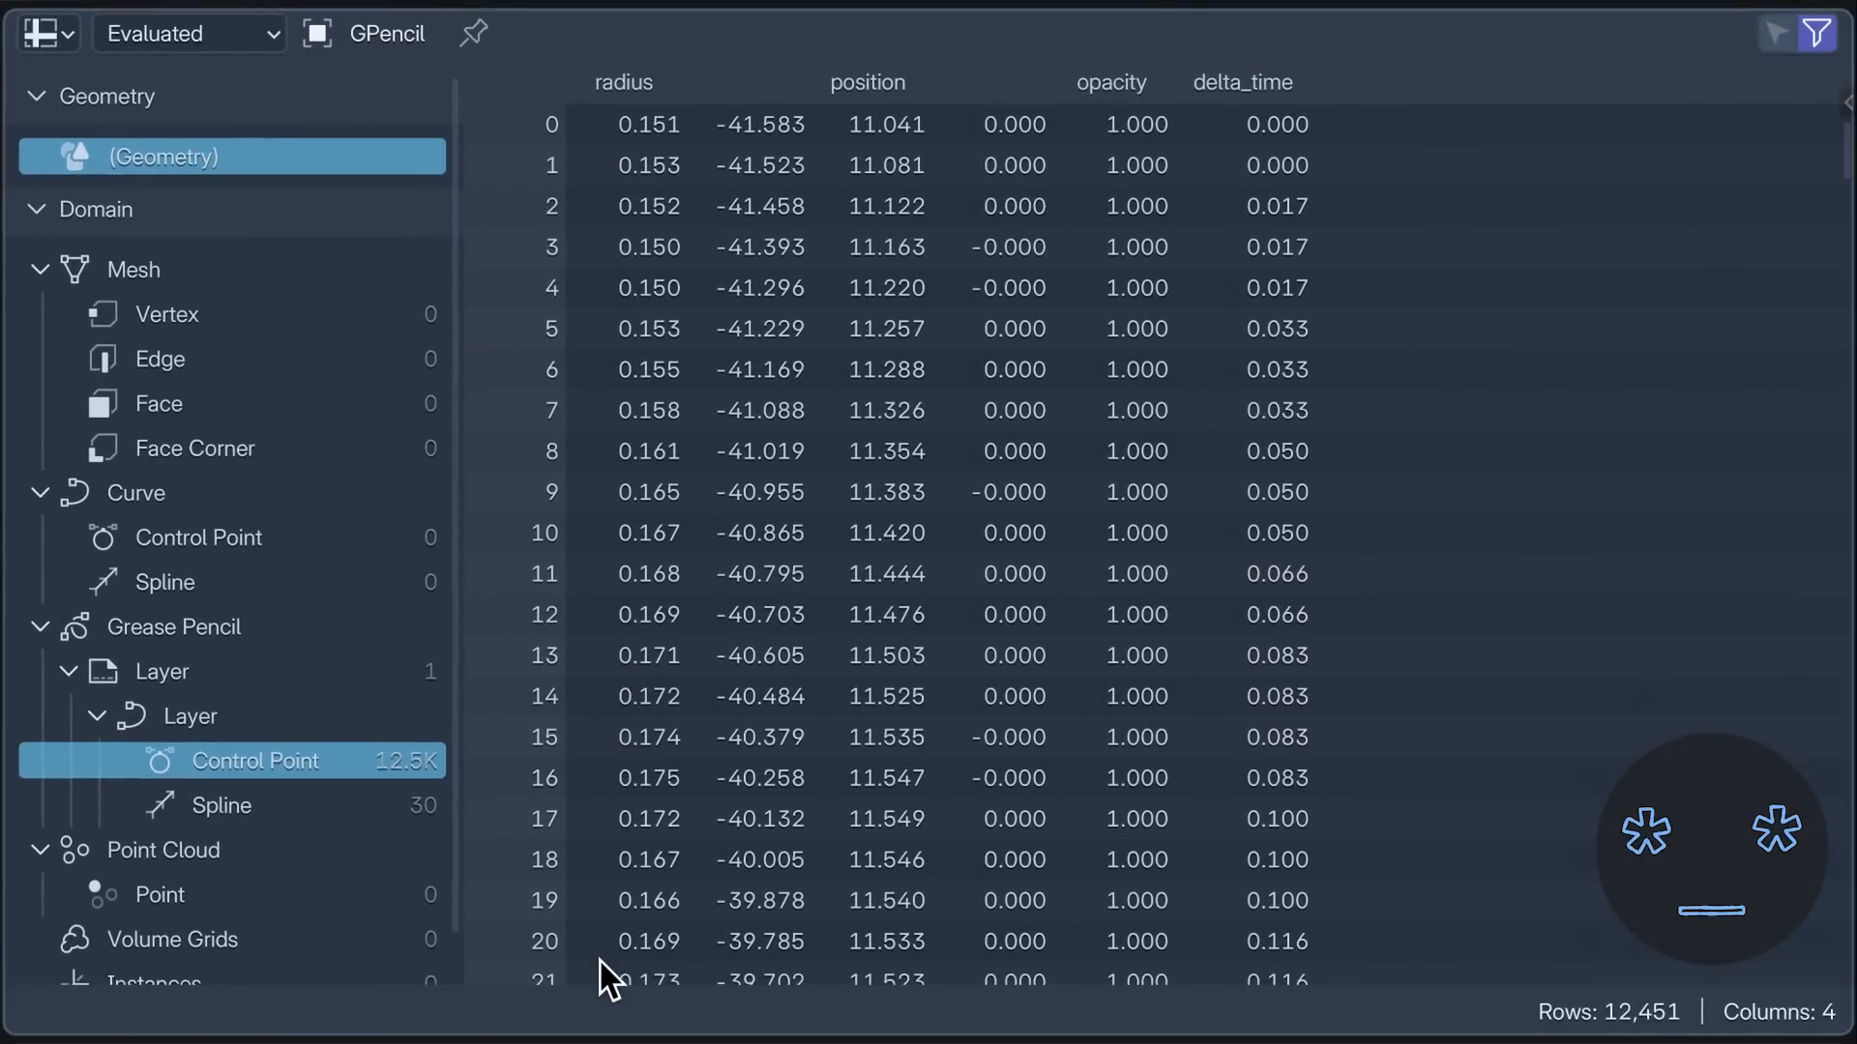
drag(1827, 151, 1783, 178)
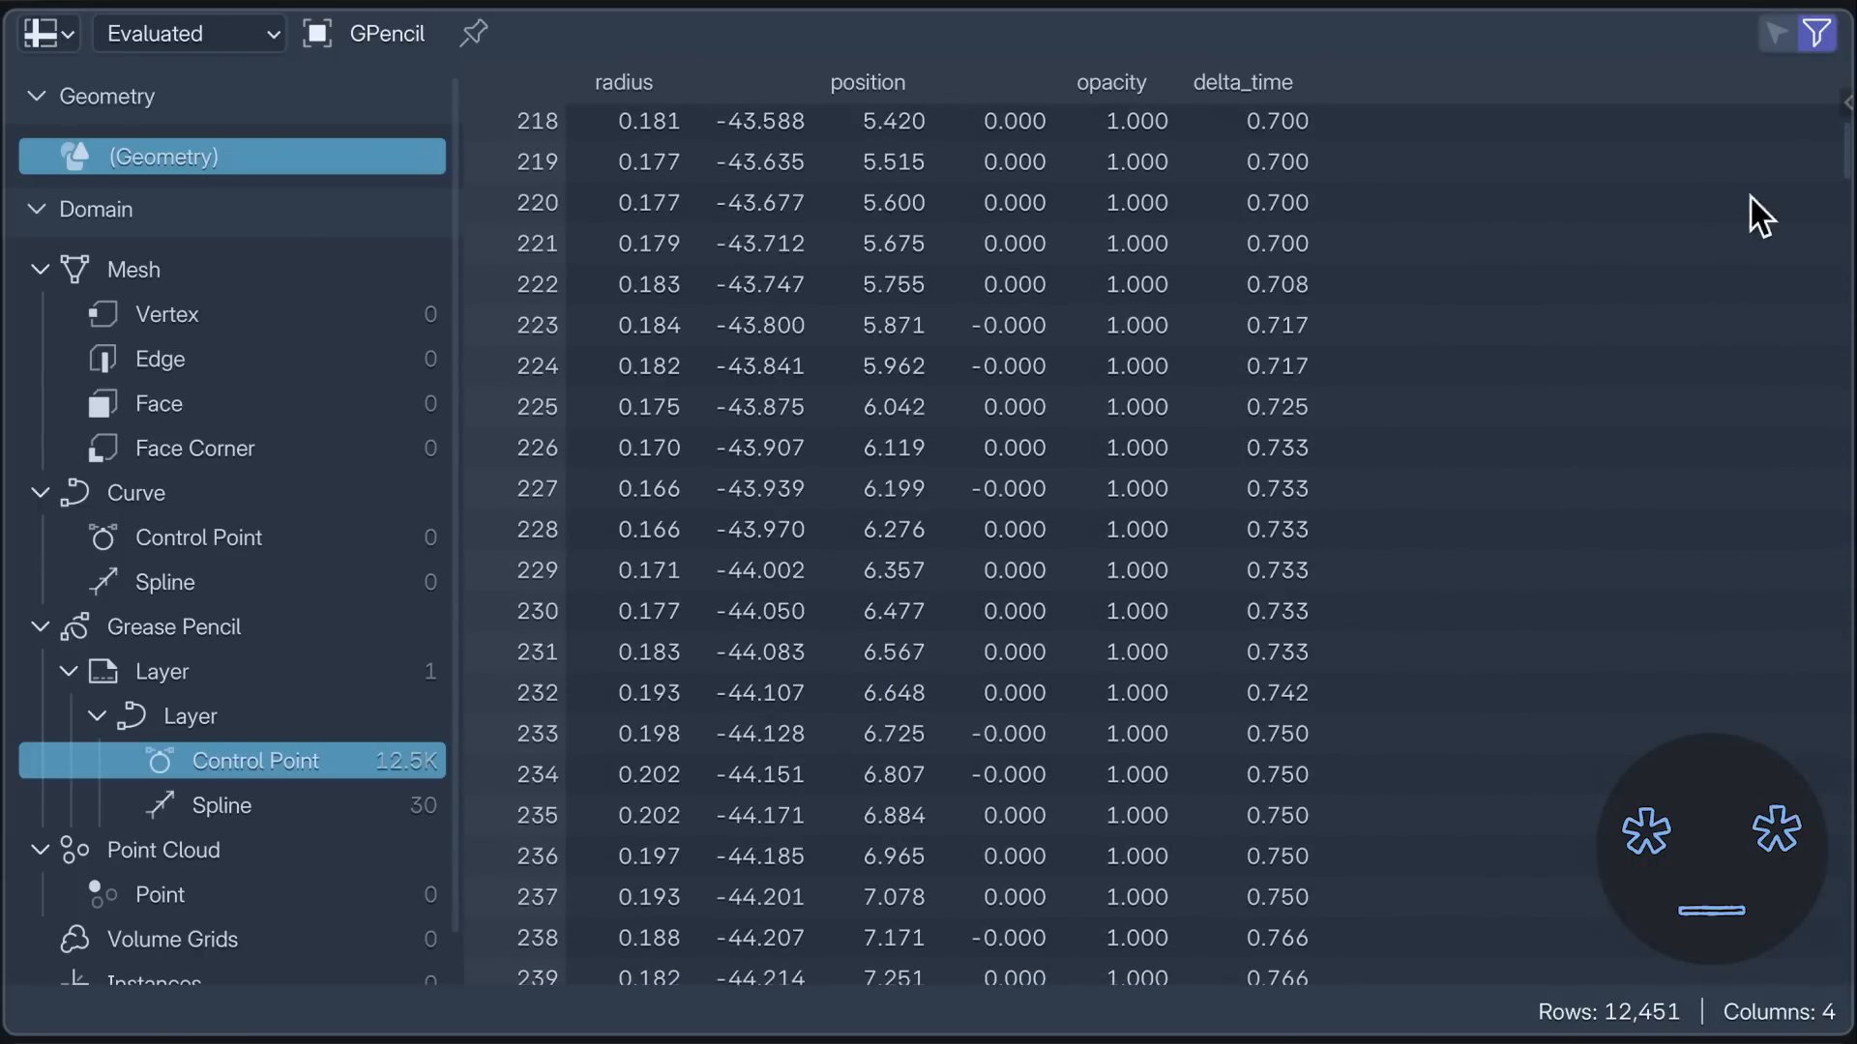
click(50, 33)
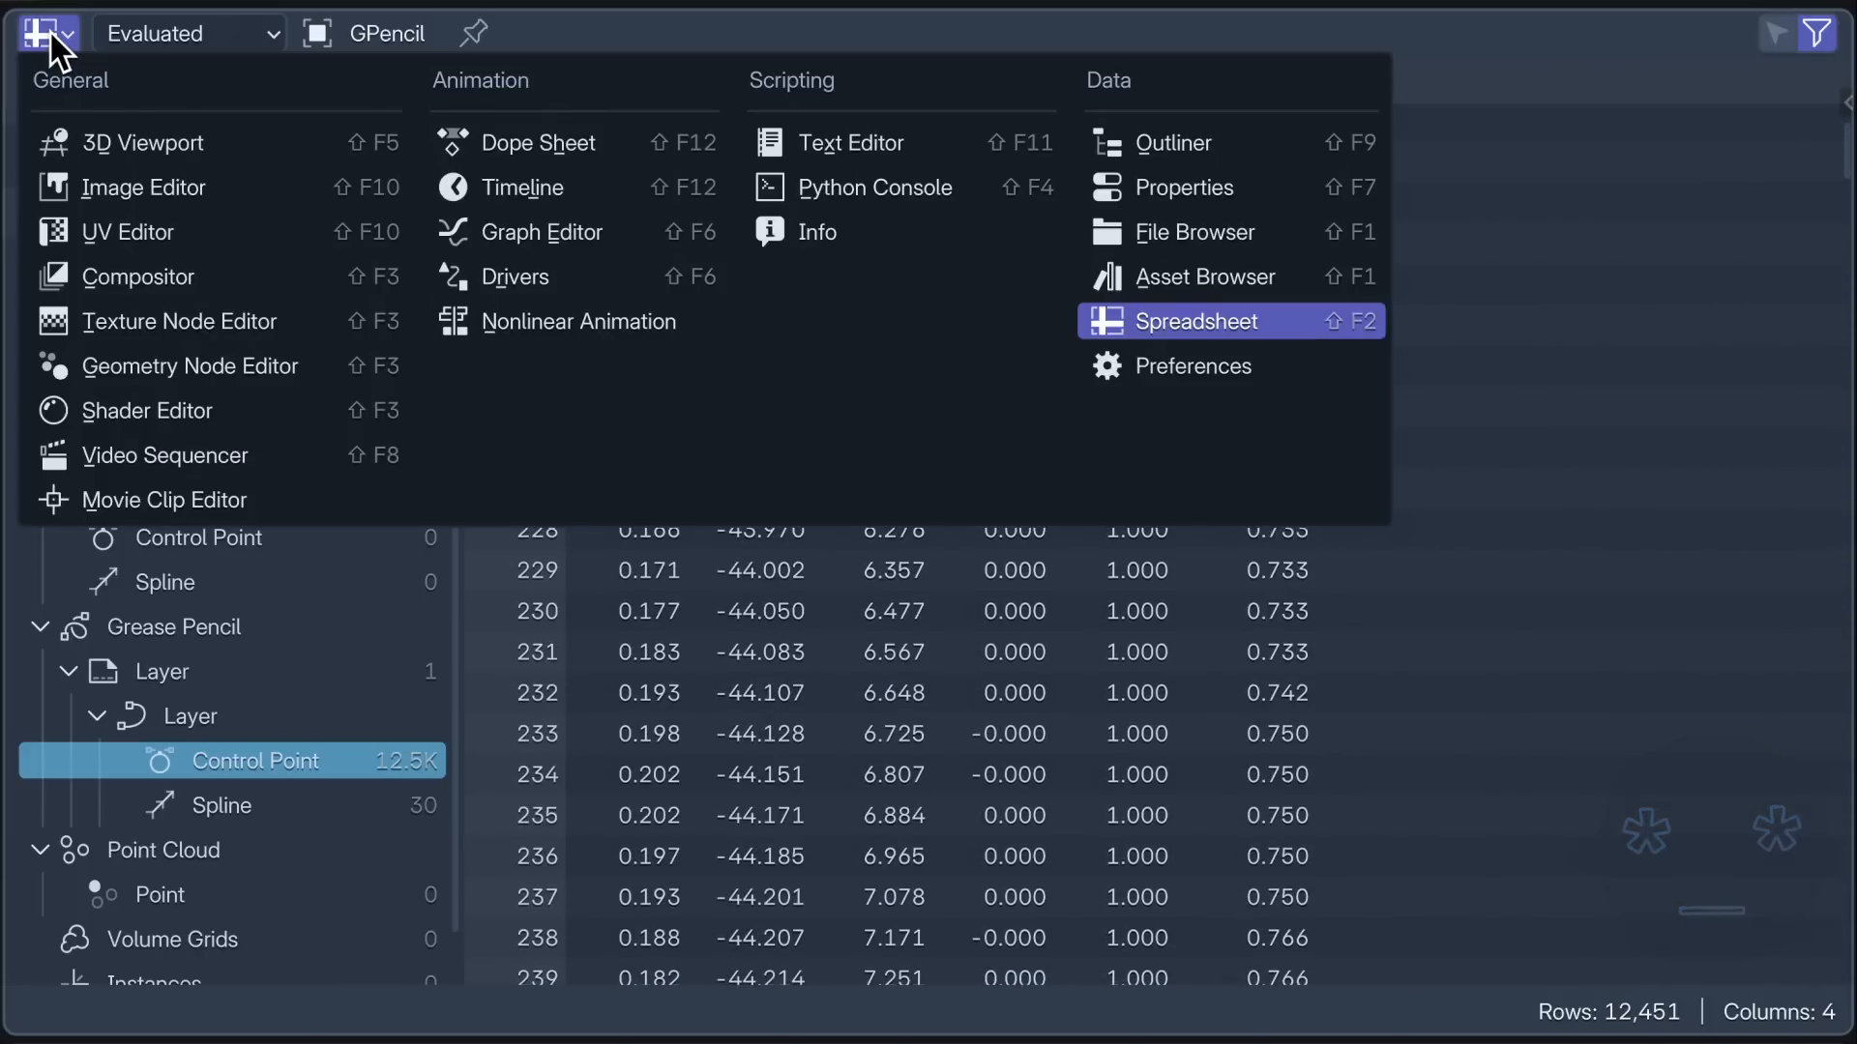
click(295, 142)
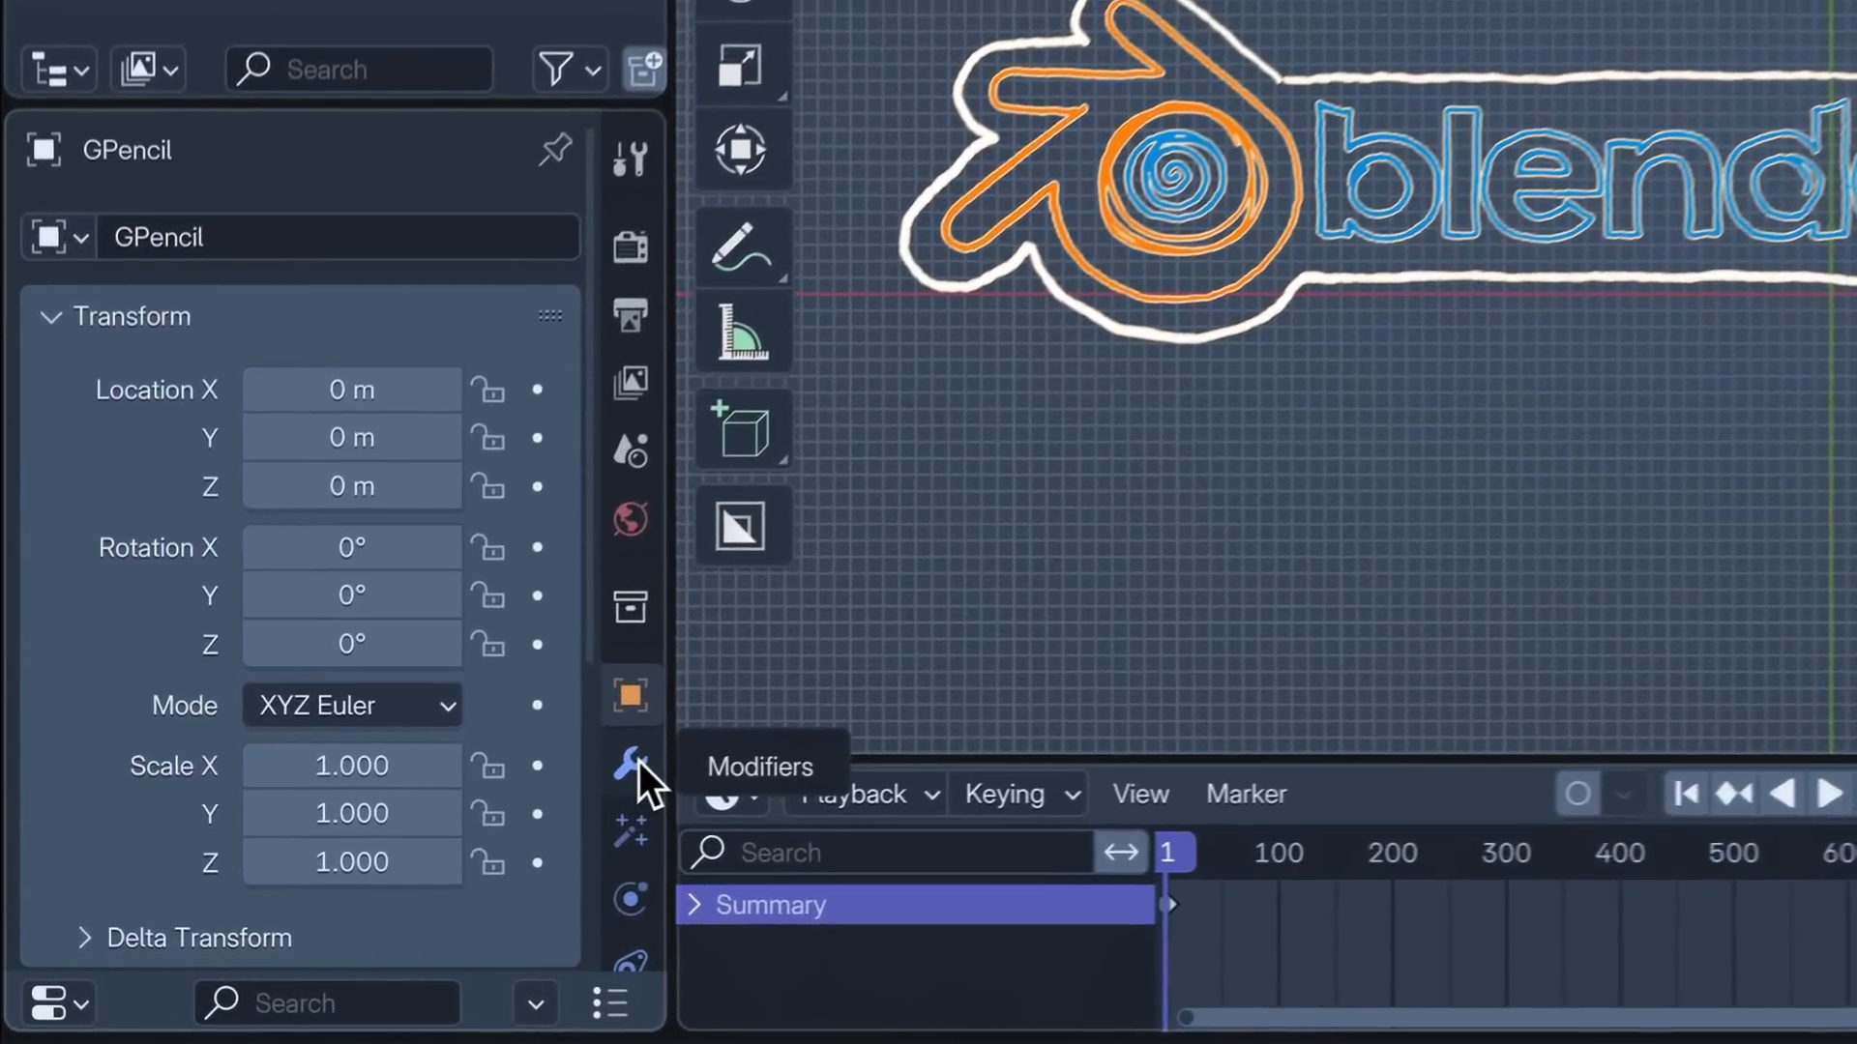
Step: Add a Geometry Nodes modifier to the GPencil object and create a new node group for it
click(406, 837)
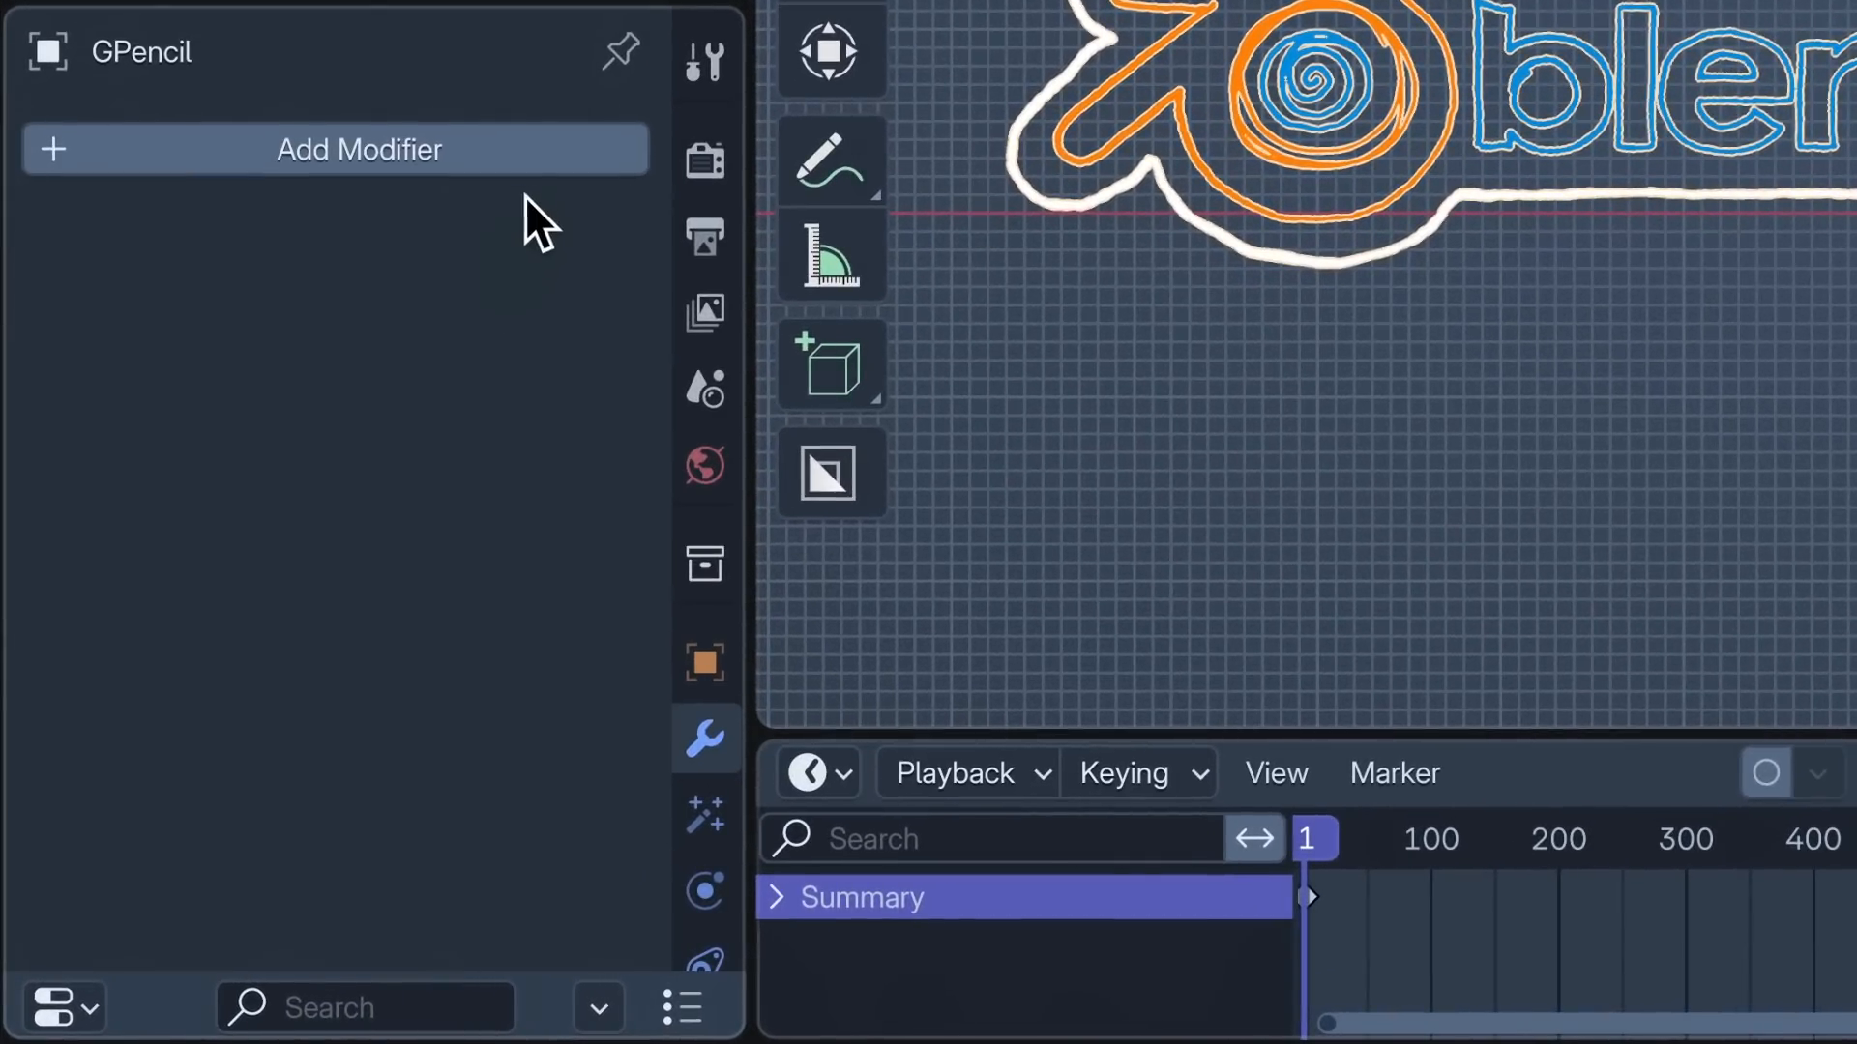
click(517, 166)
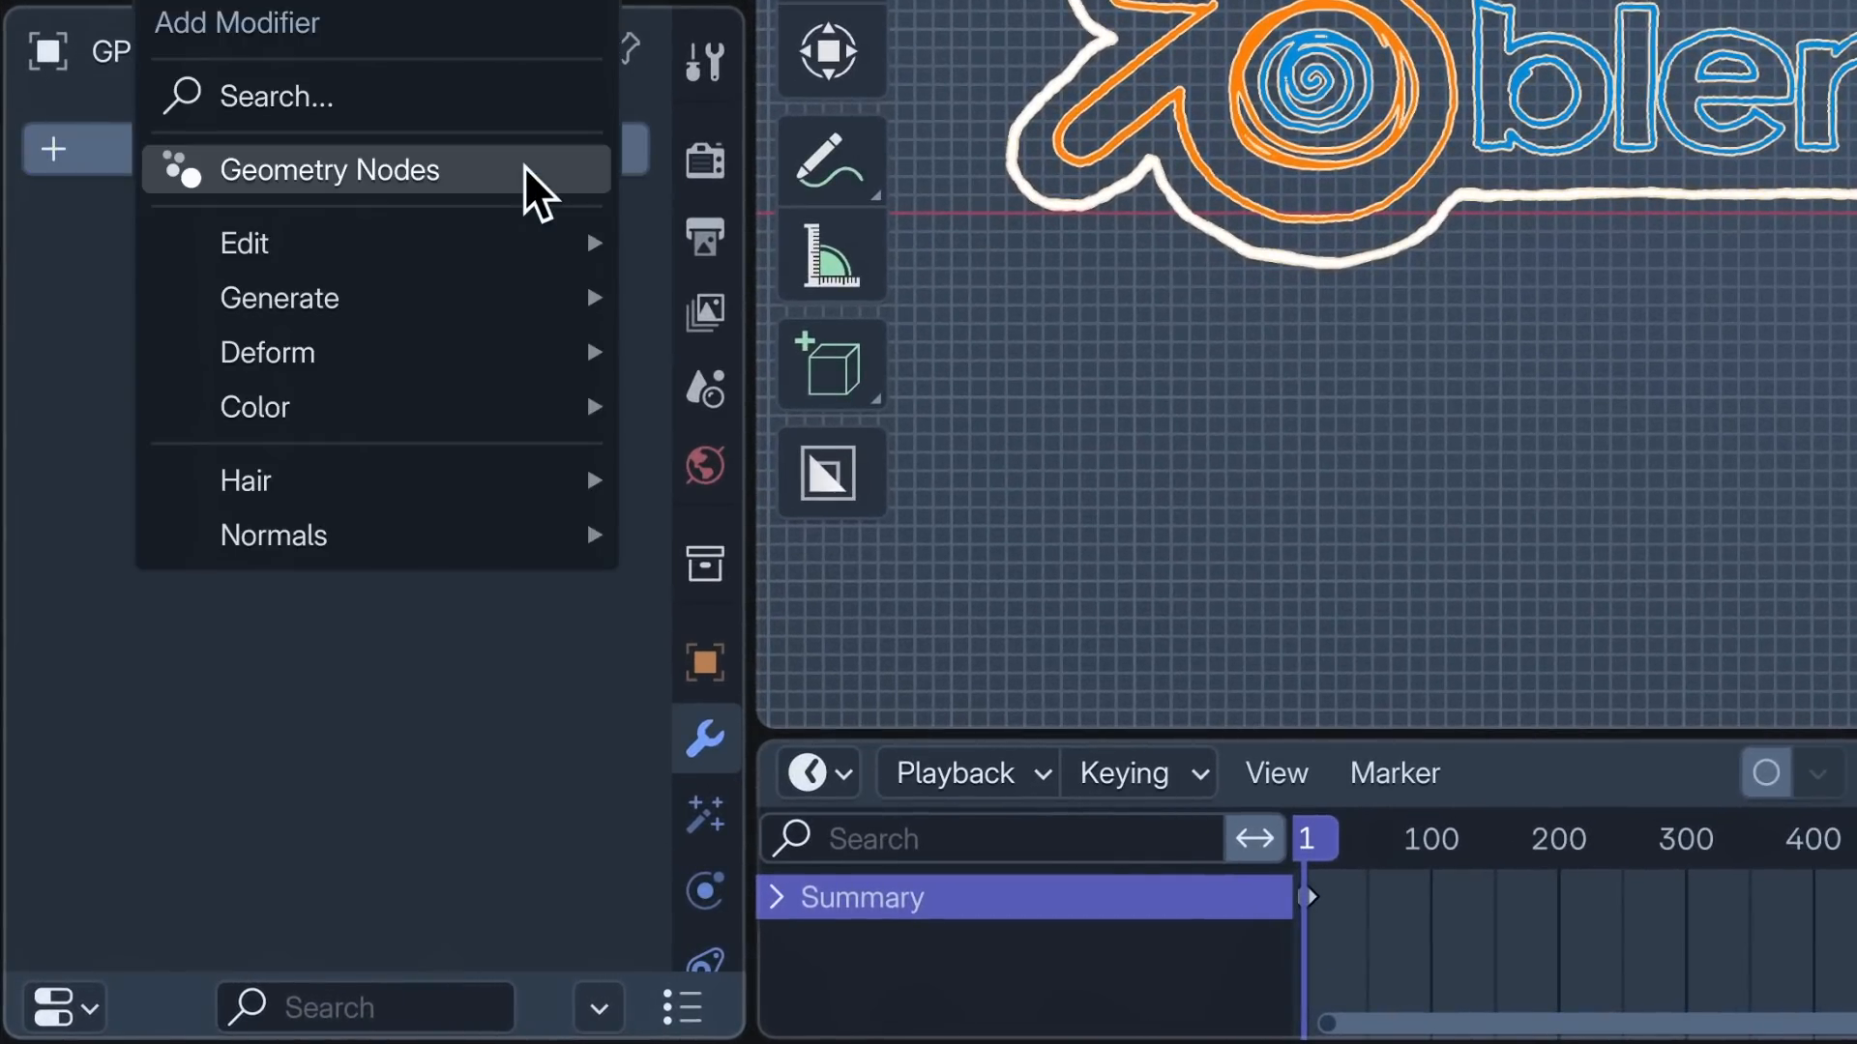
click(524, 166)
click(519, 315)
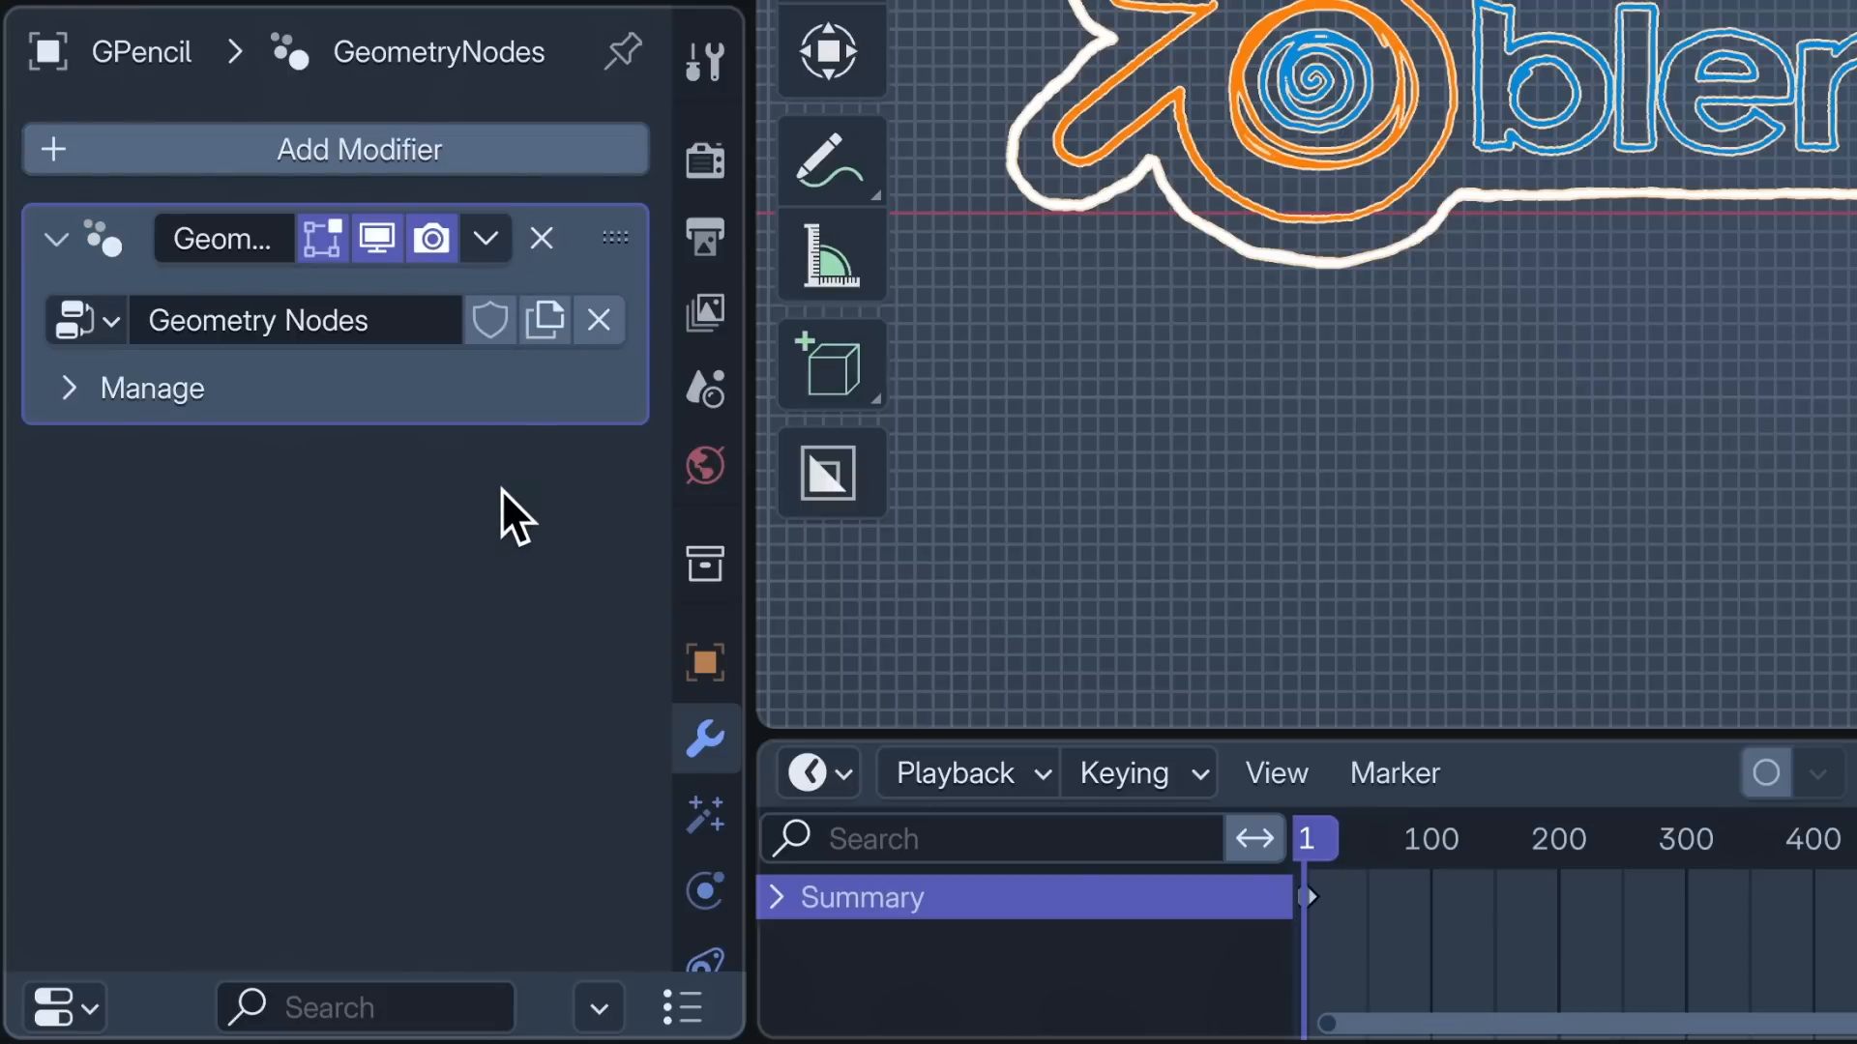
Step: Enlarge the Timeline area upward and switch it to the Geometry Node Editor
drag(1063, 733, 1088, 67)
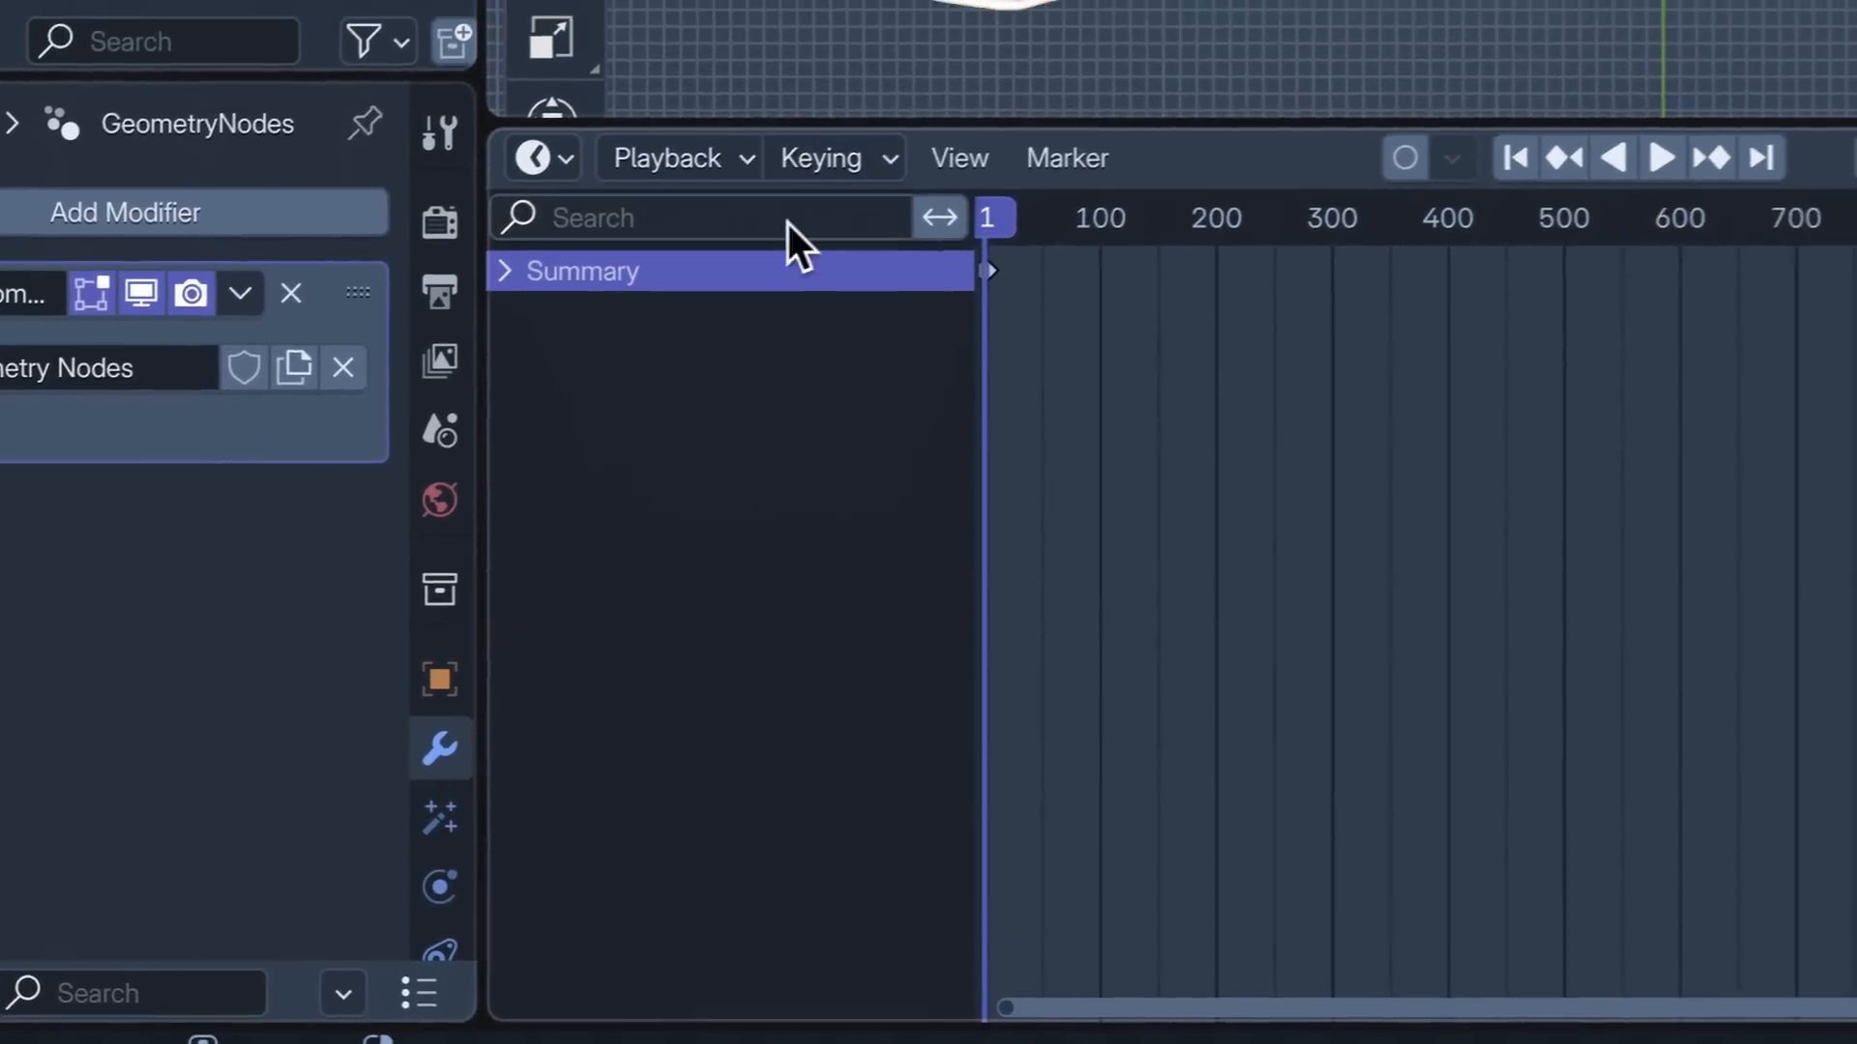
click(537, 157)
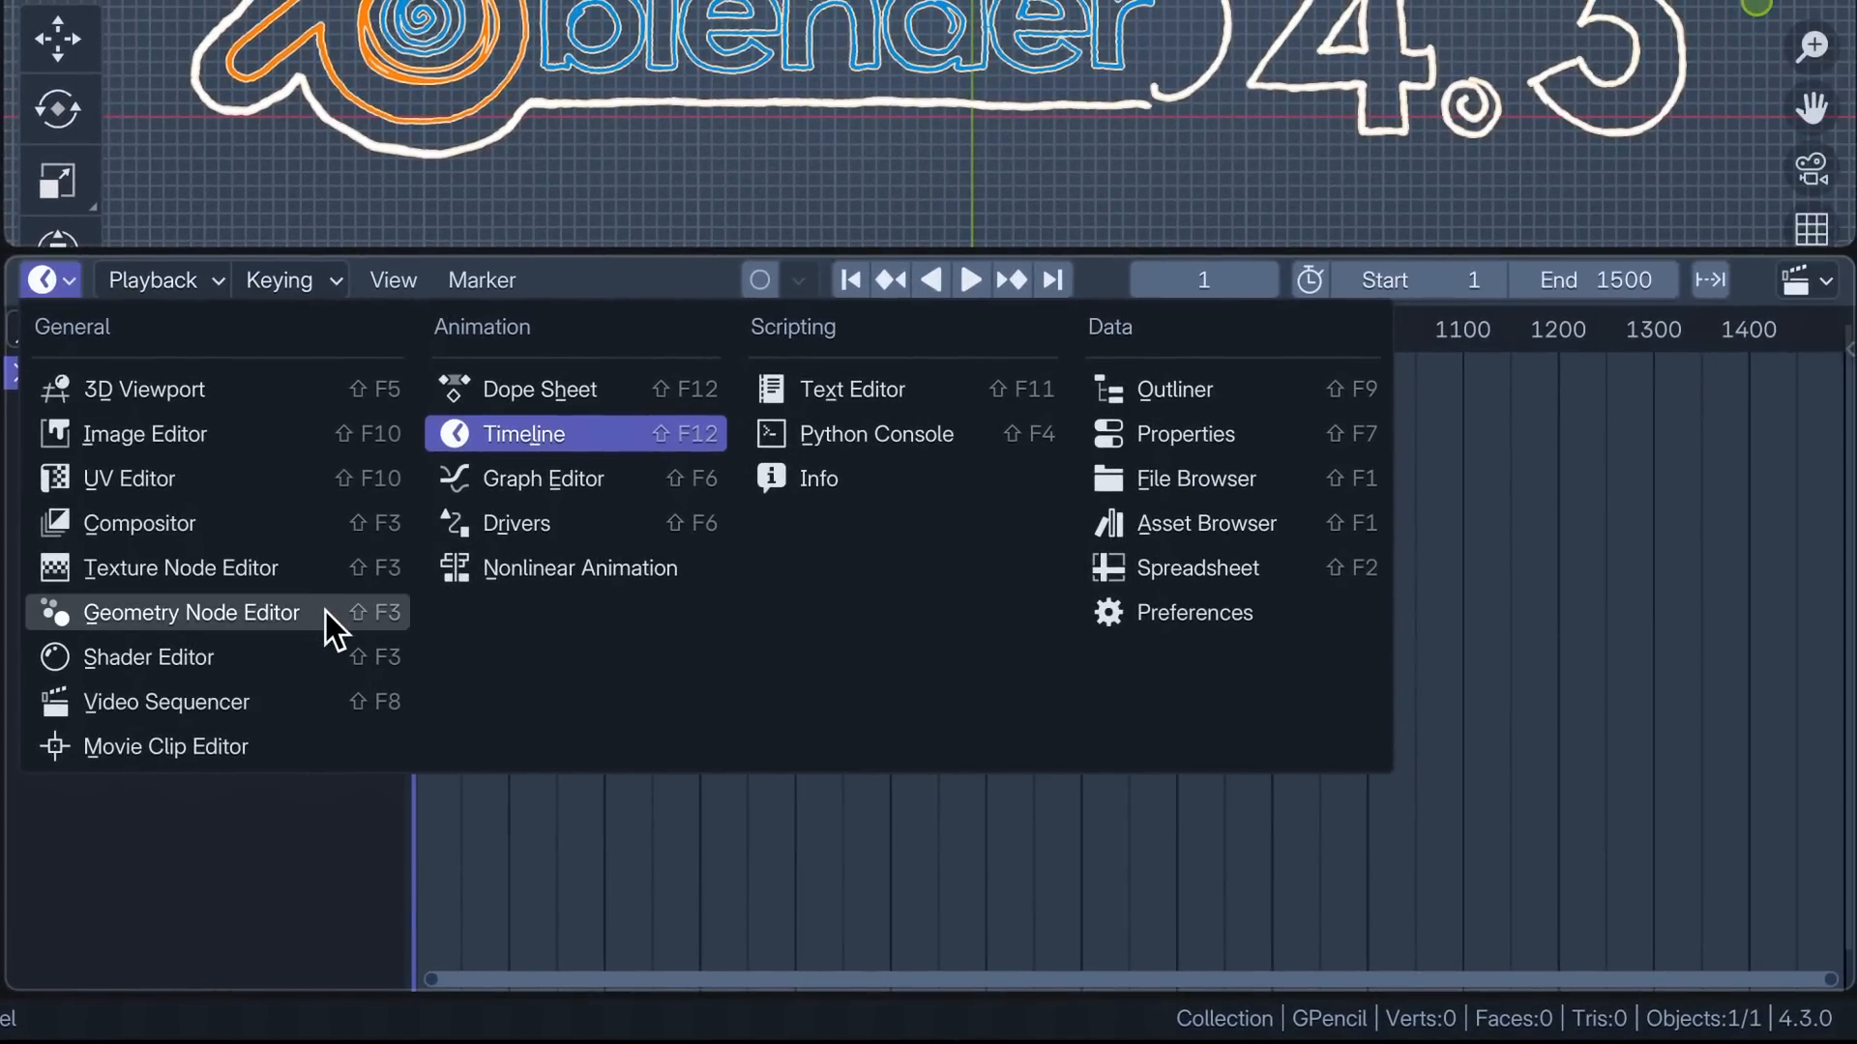
click(327, 612)
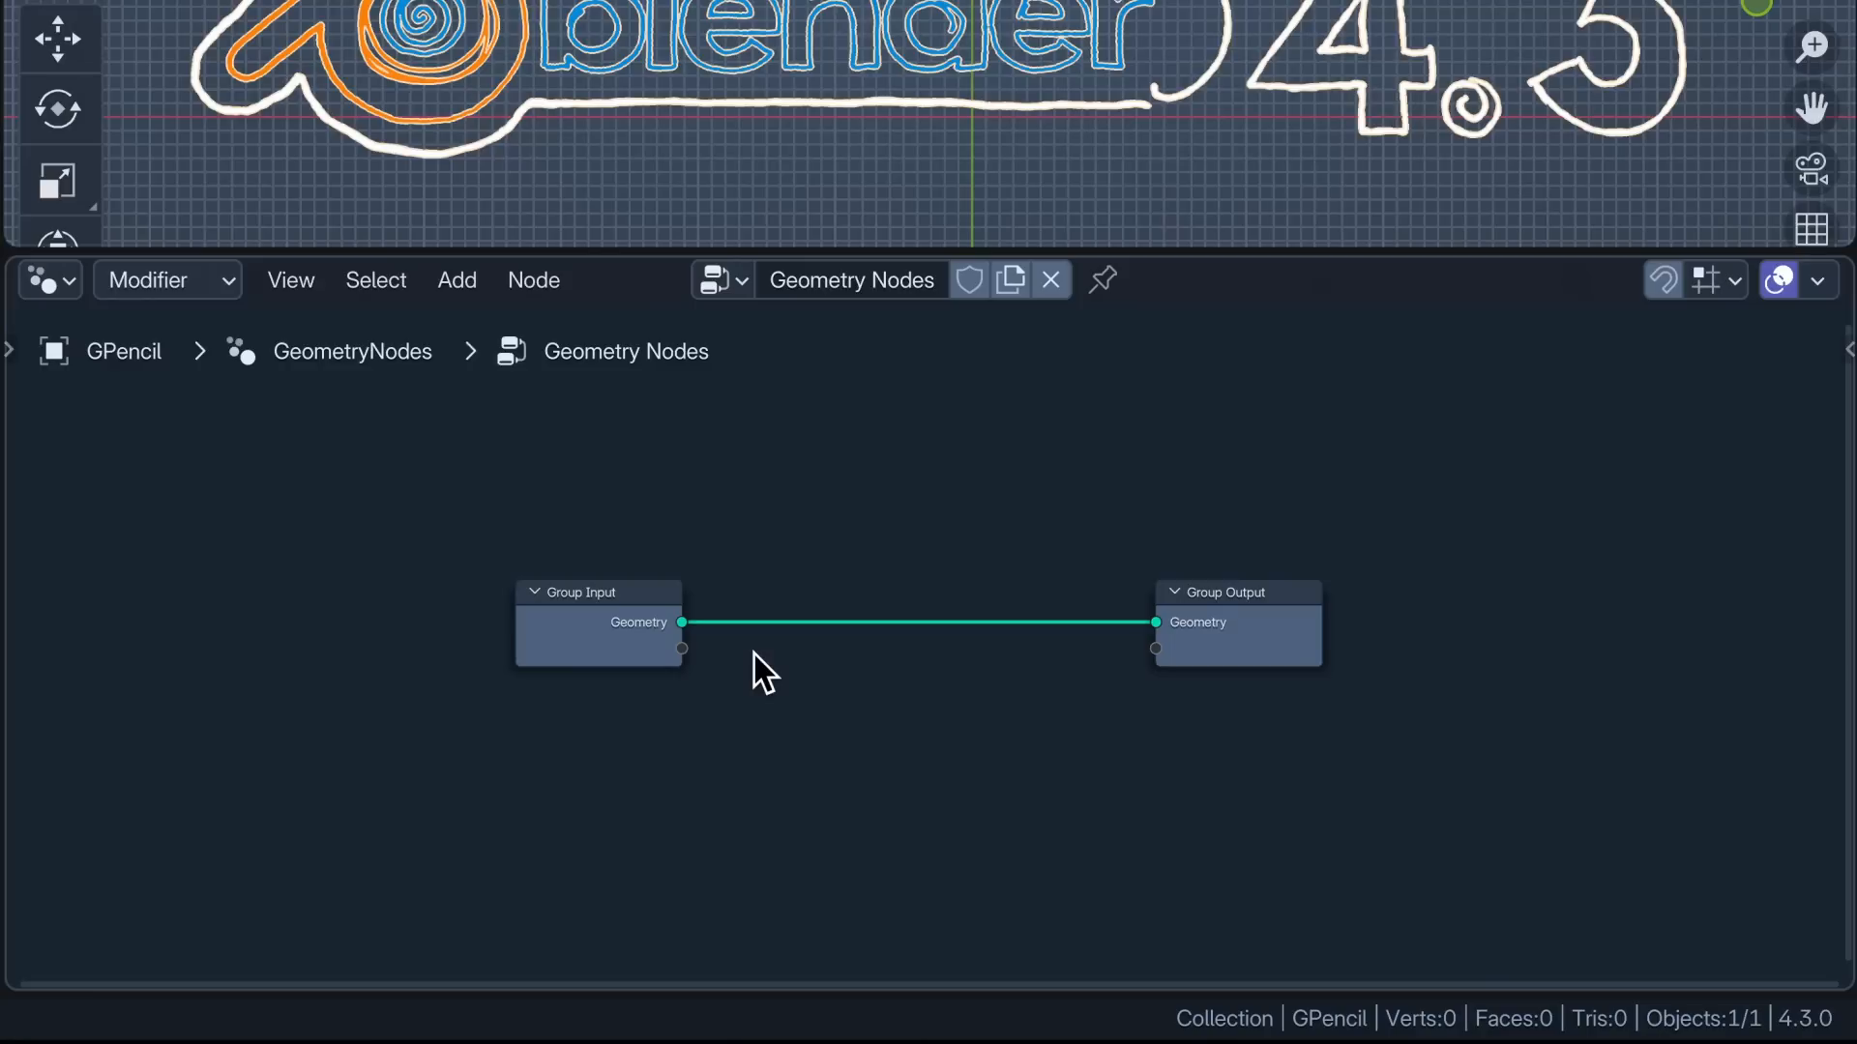
Step: Add a Grease Pencil to Curves node between the group nodes and connect its Curves output to the Group Output's Geometry
key(shift+a)
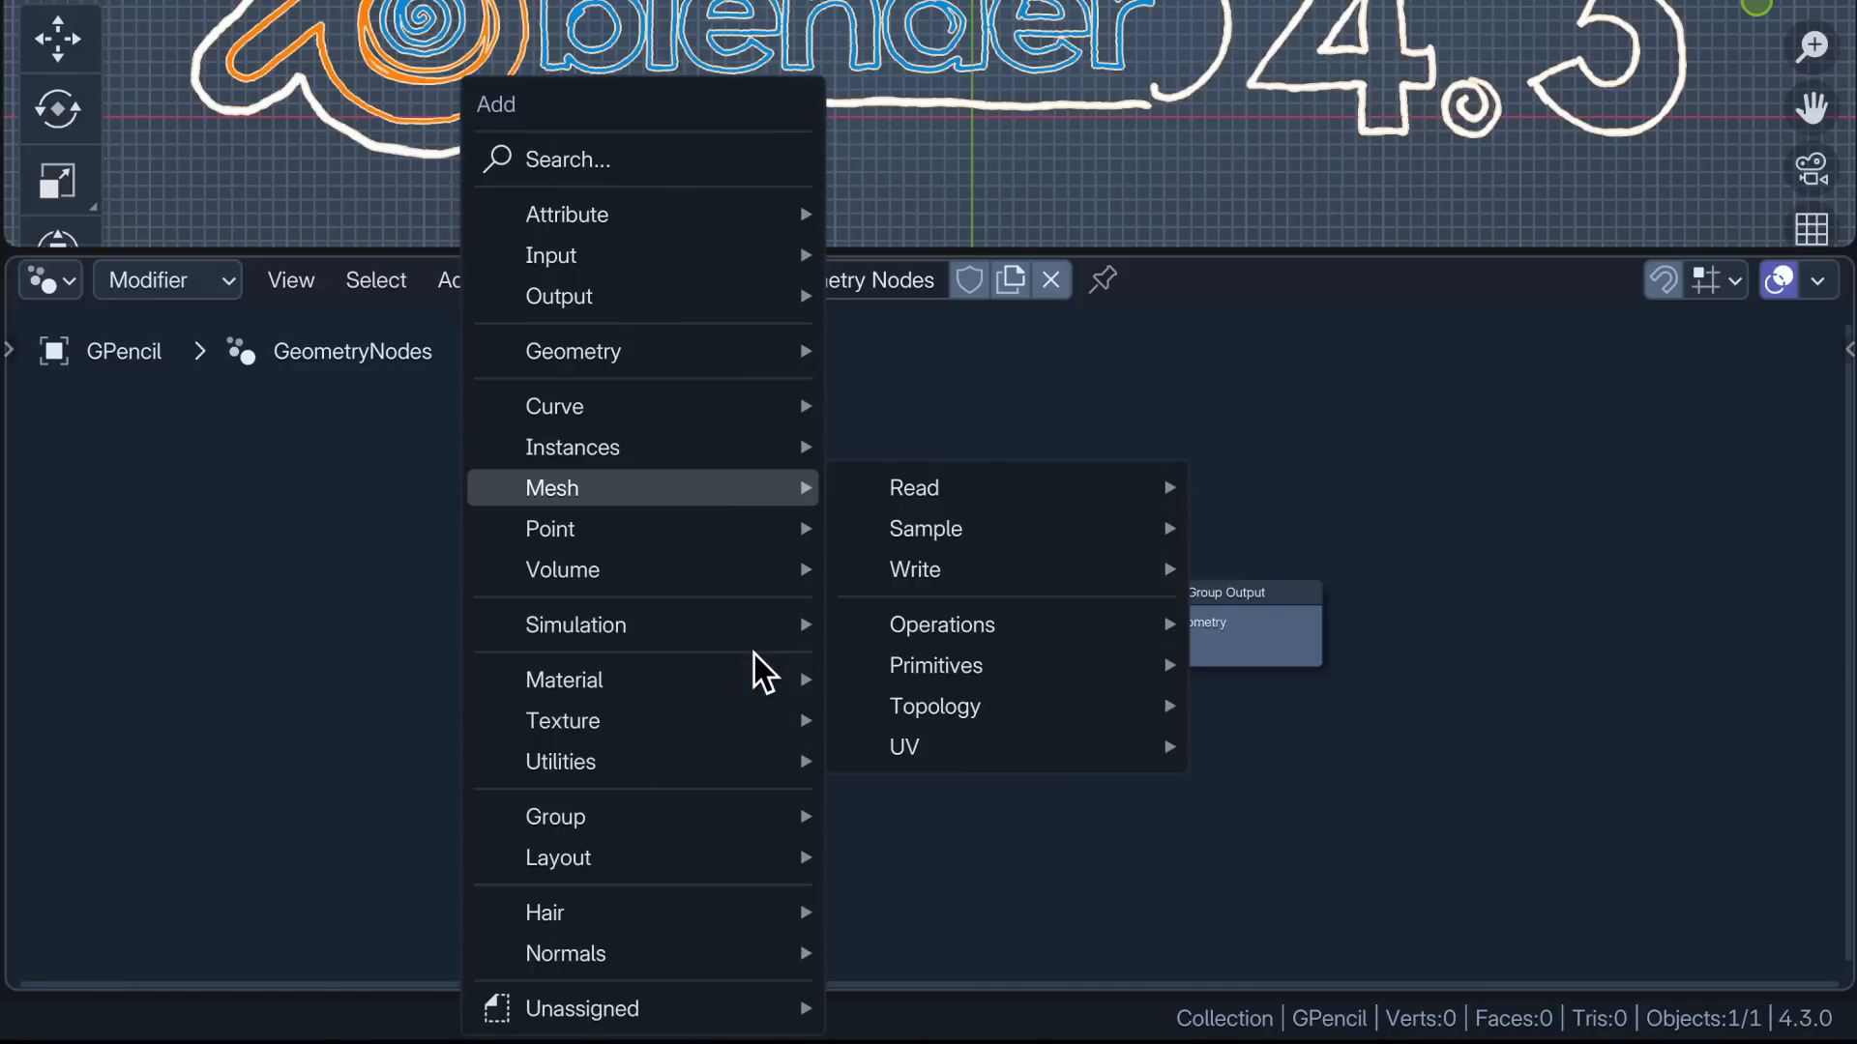
text(grease)
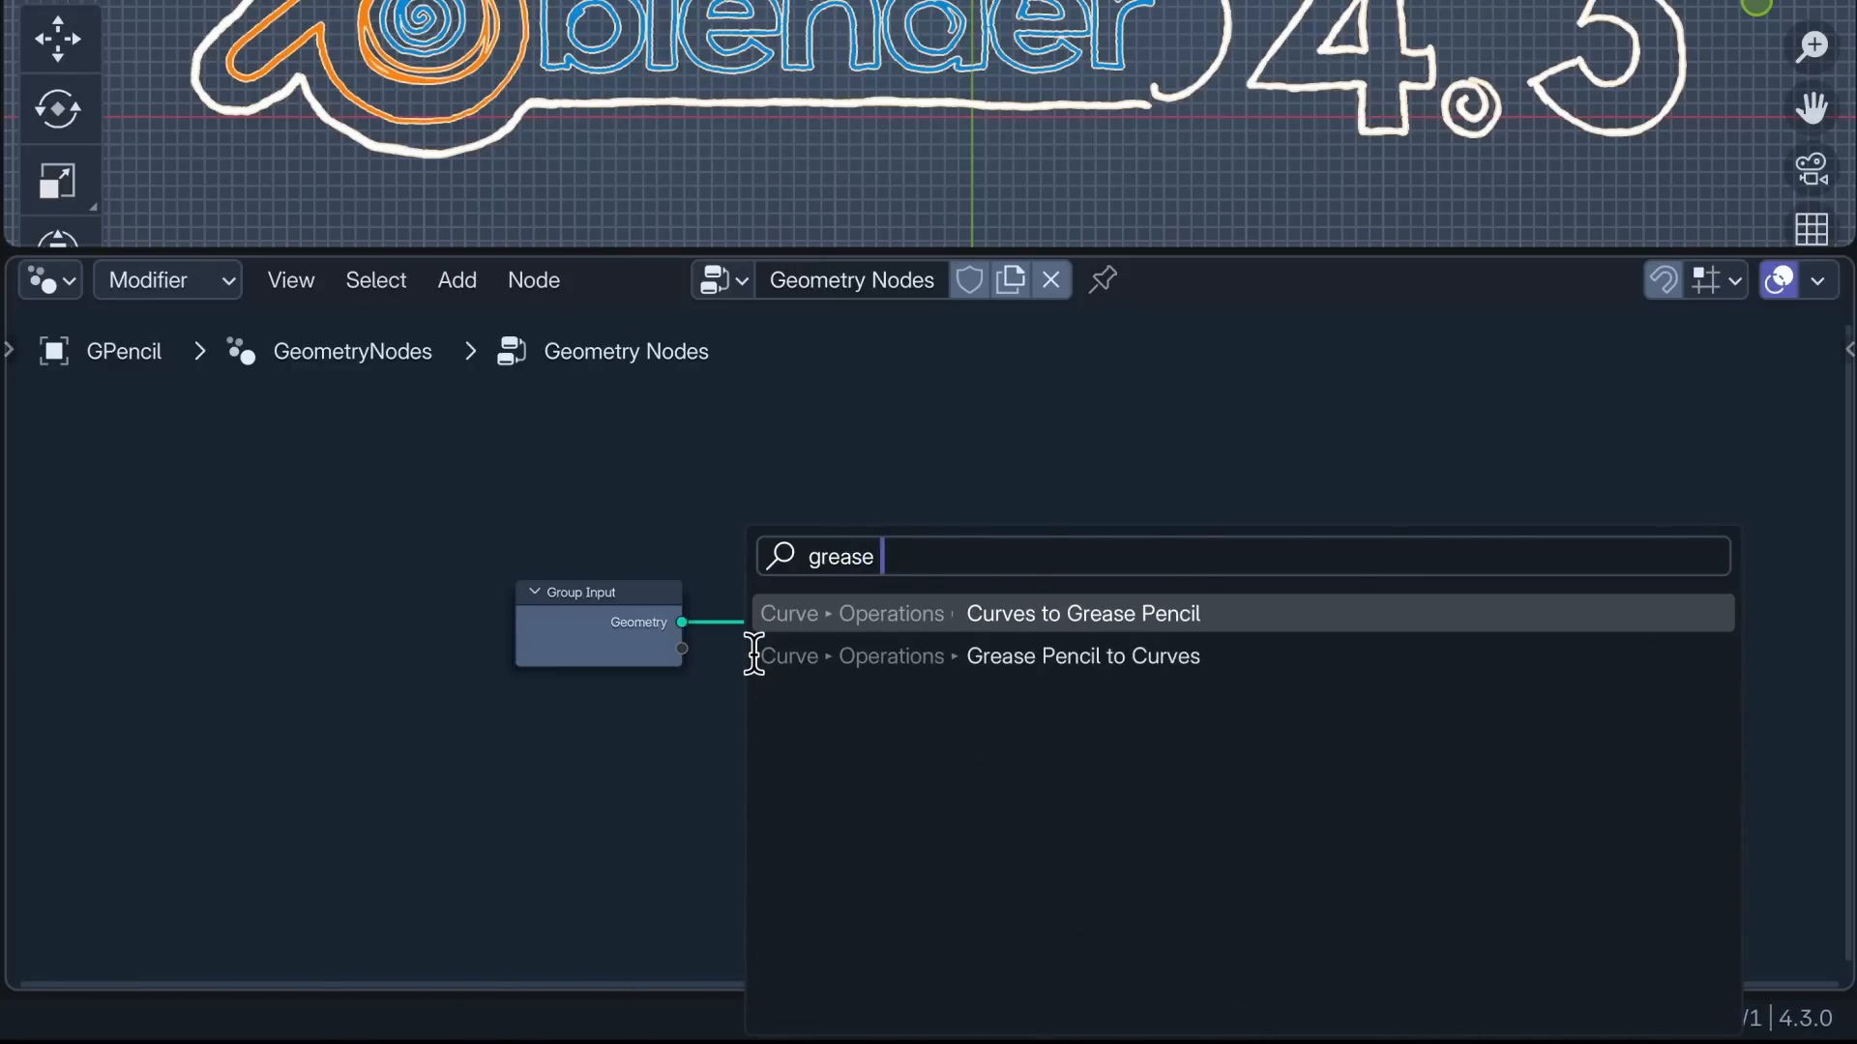
click(1178, 656)
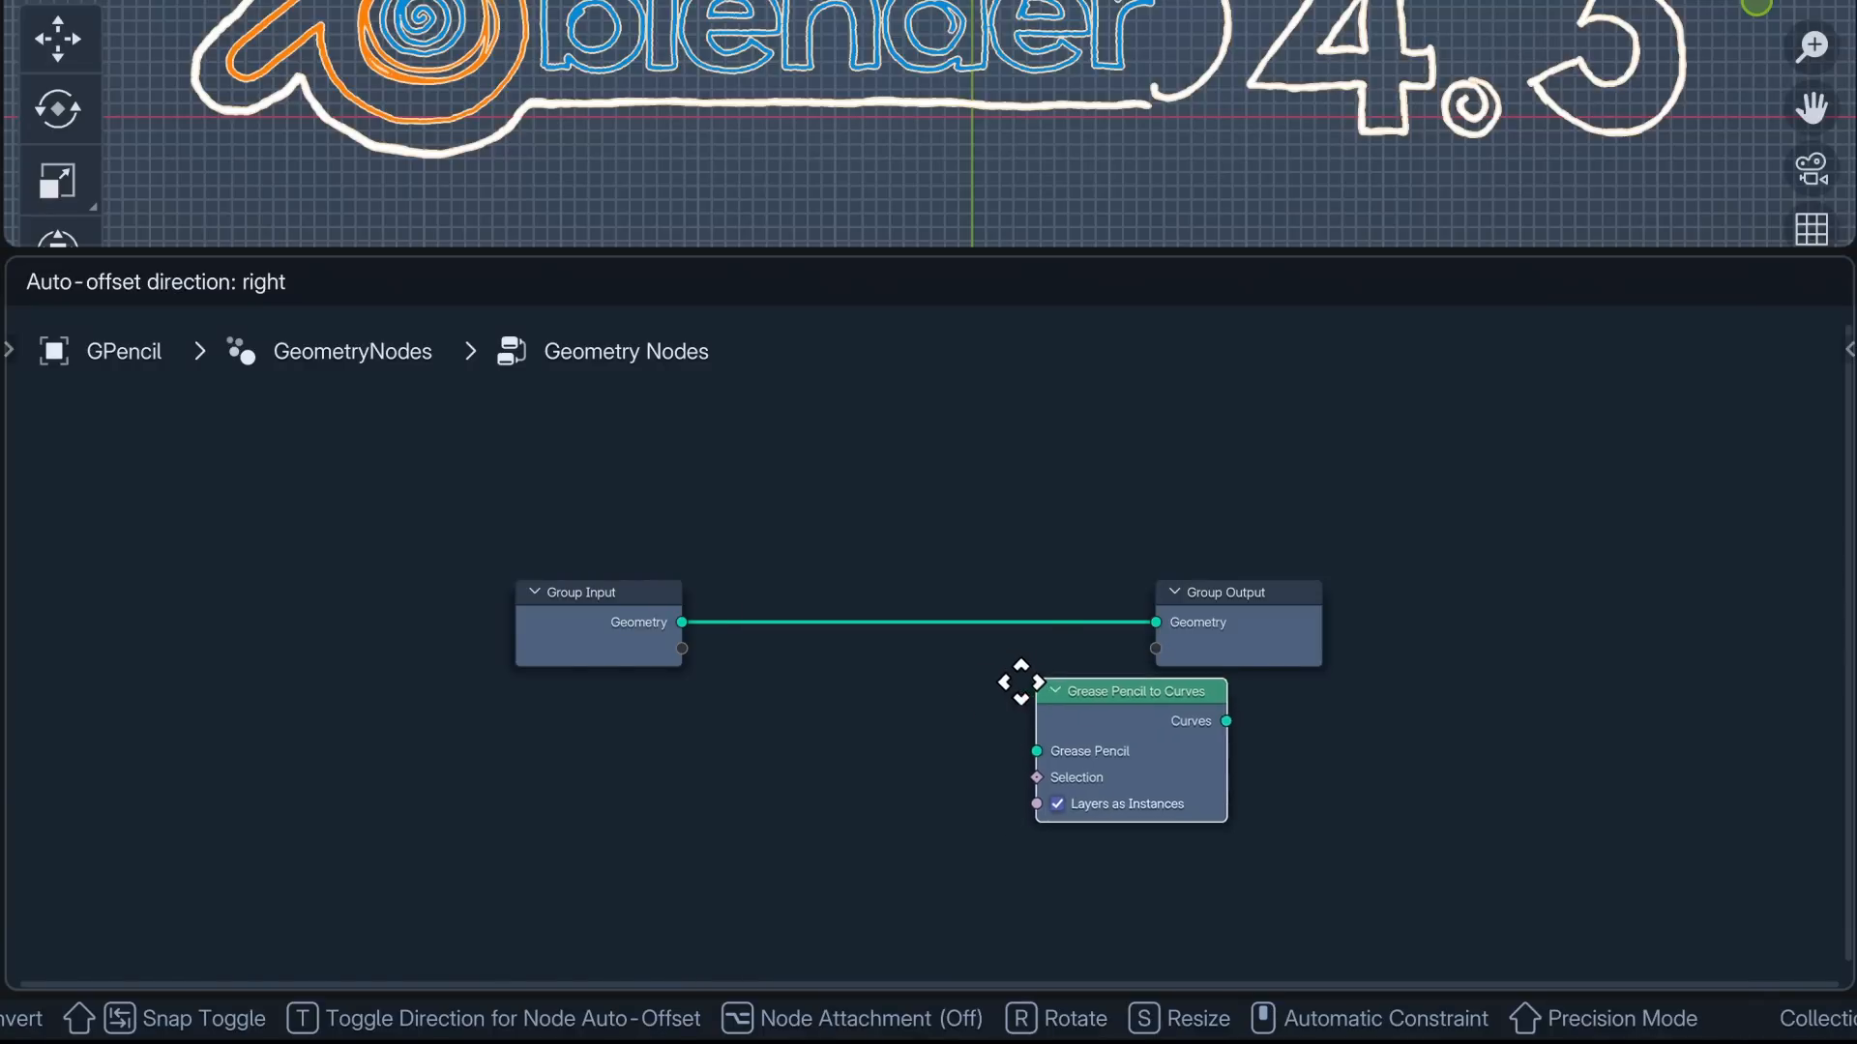
click(822, 657)
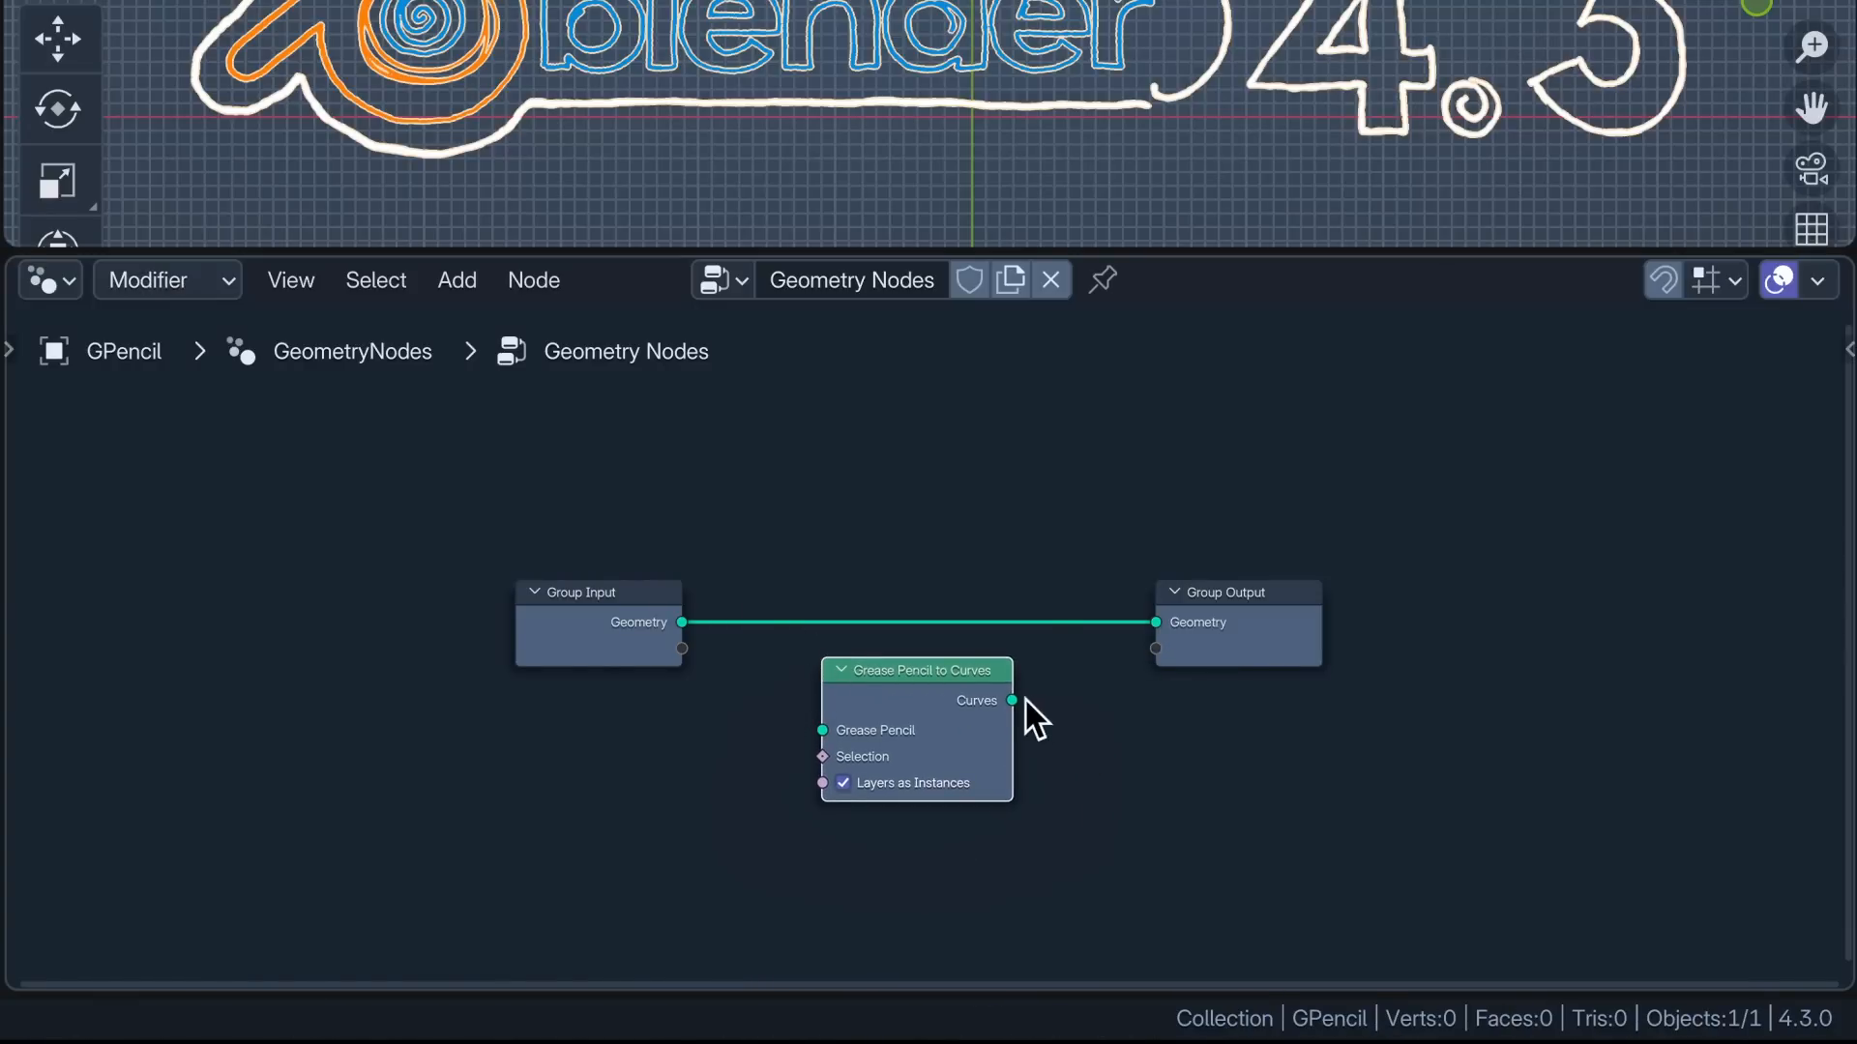
drag(1145, 629, 1150, 628)
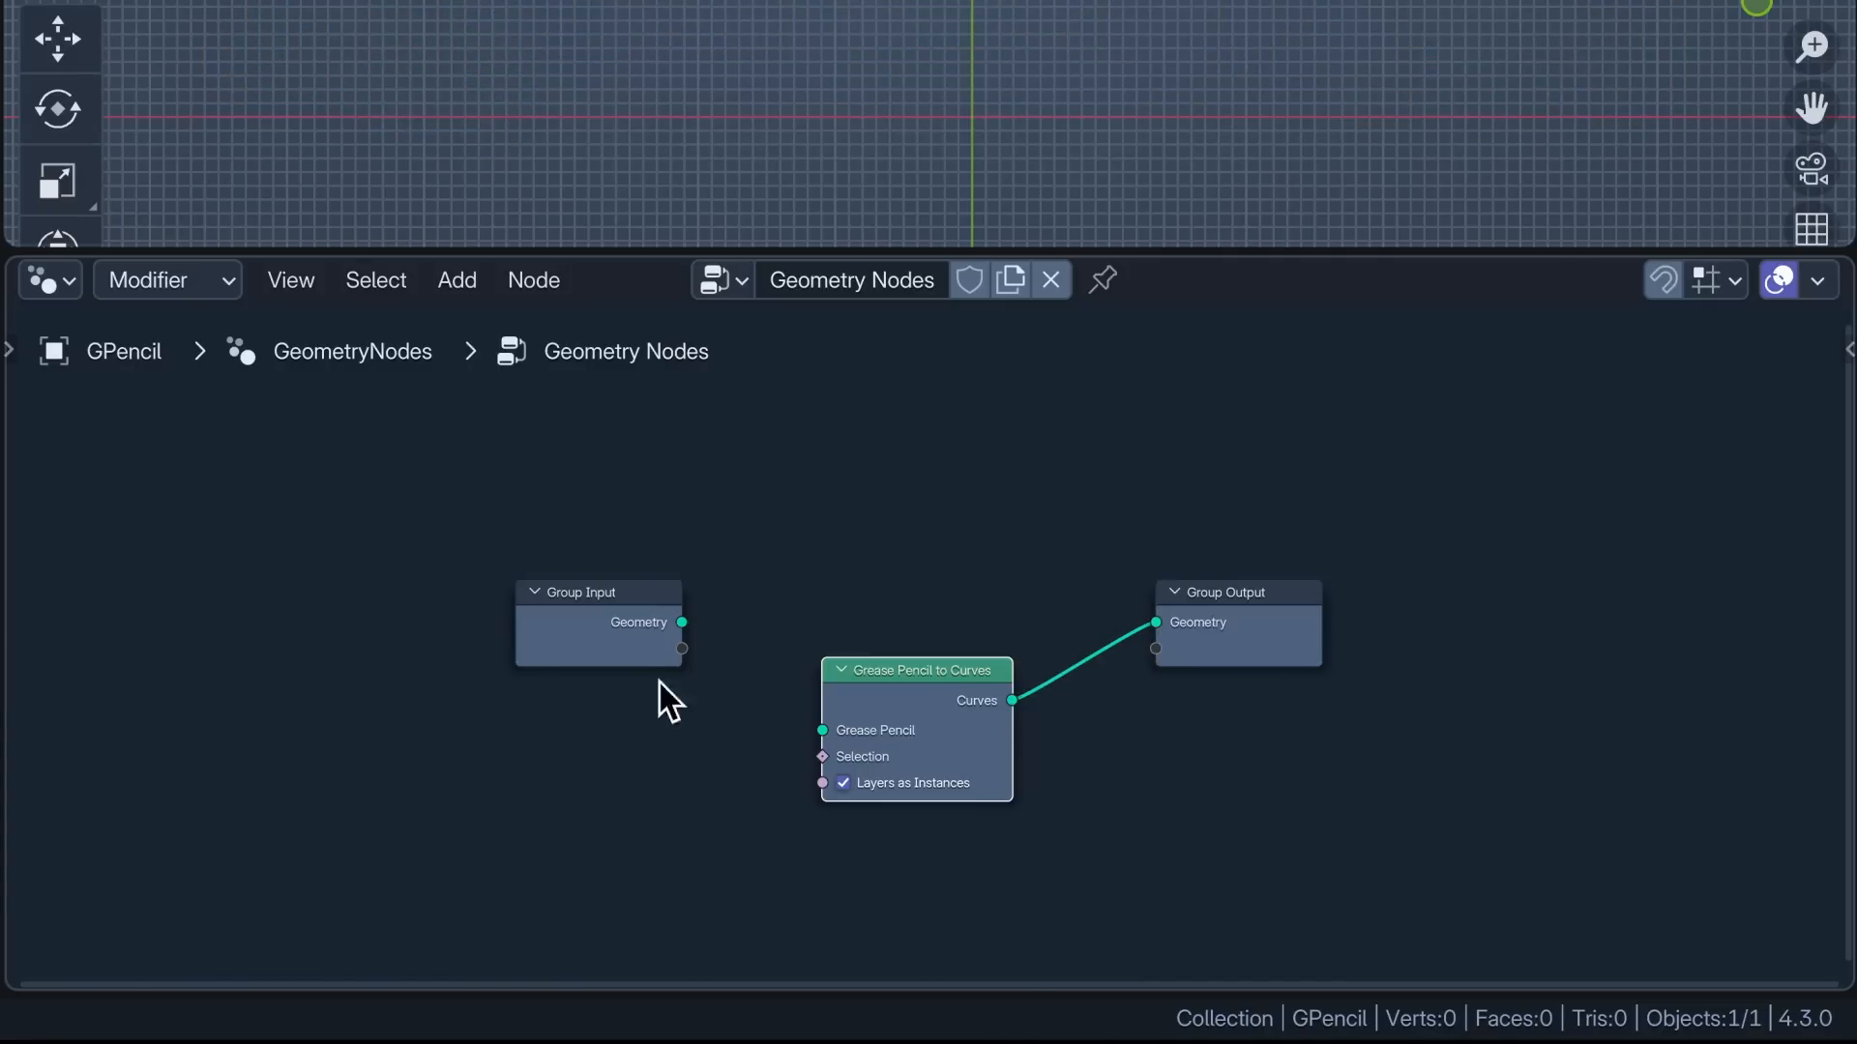
Step: Connect the Group Input's Geometry to the Grease Pencil to Curves node, align it with the group nodes, and turn off Layers as Instances
click(712, 650)
drag(816, 732, 1156, 622)
click(913, 671)
mouse_move(913, 671)
mouse_down()
mouse_move(899, 557)
mouse_move(917, 559)
mouse_up()
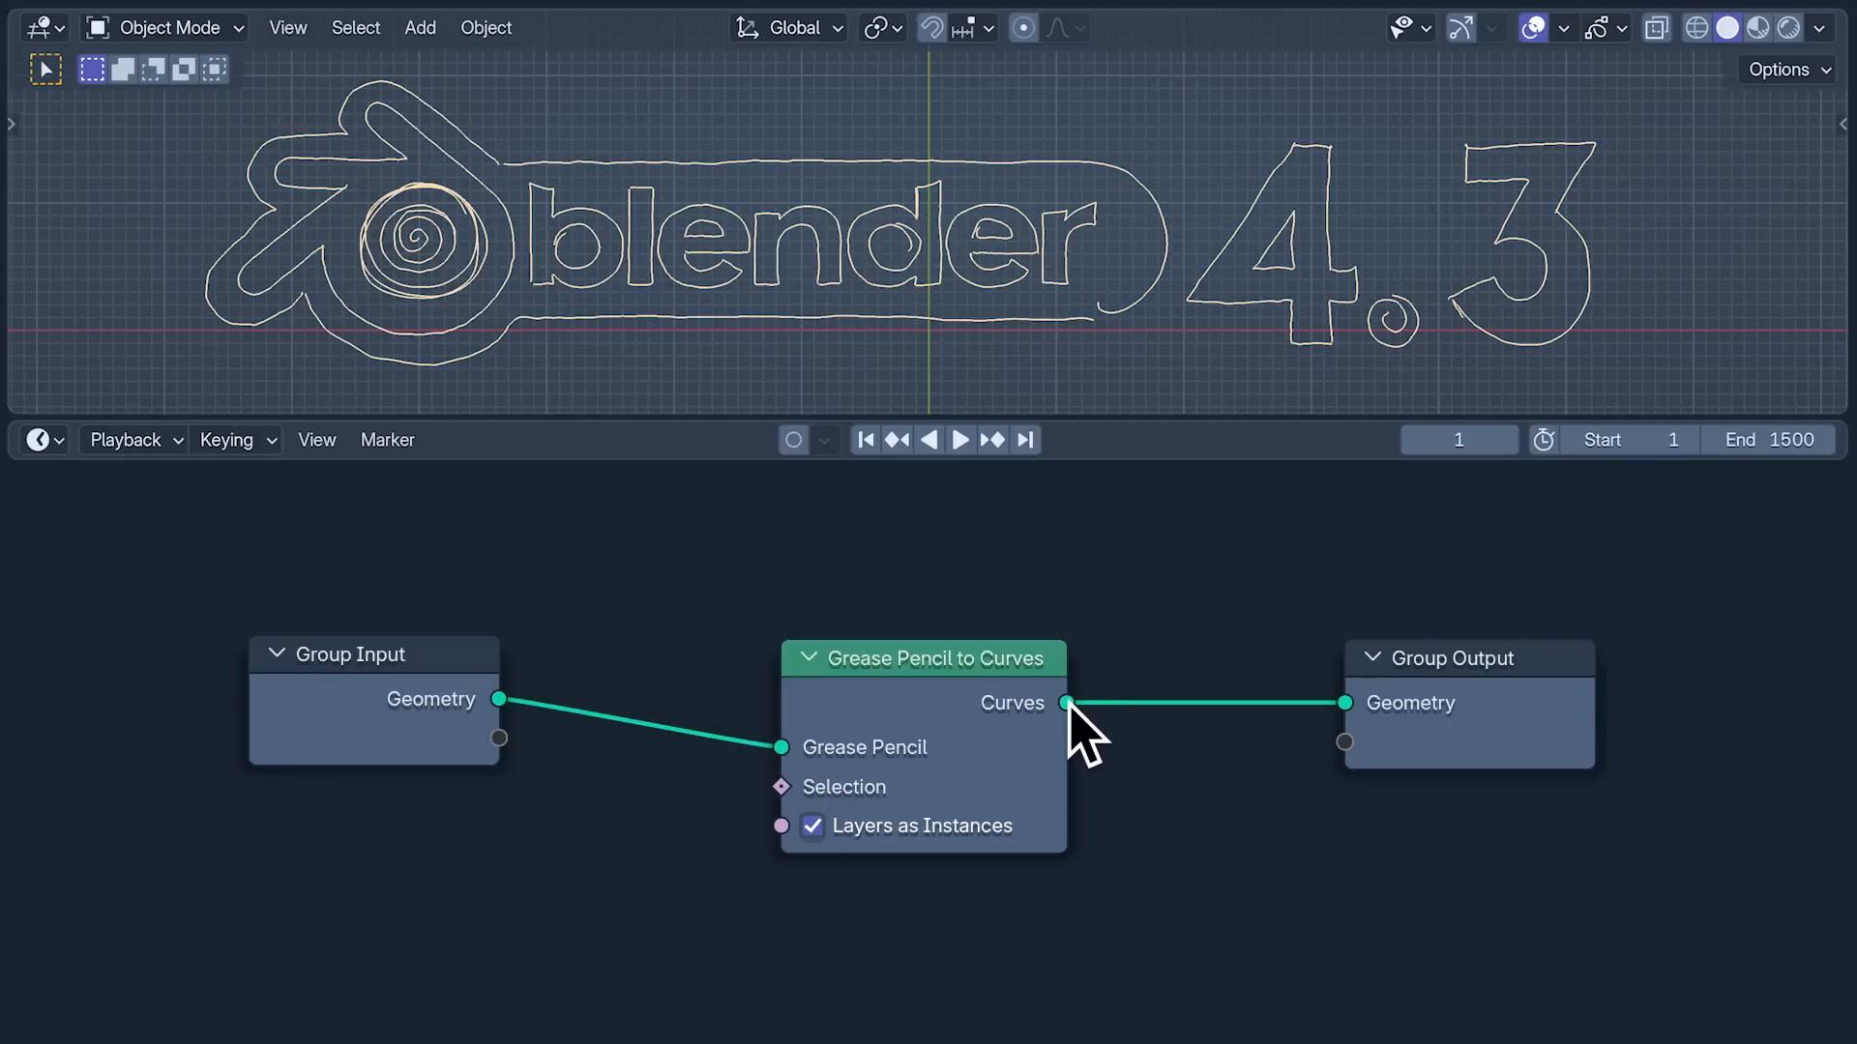
mouse_move(1067, 704)
click(812, 827)
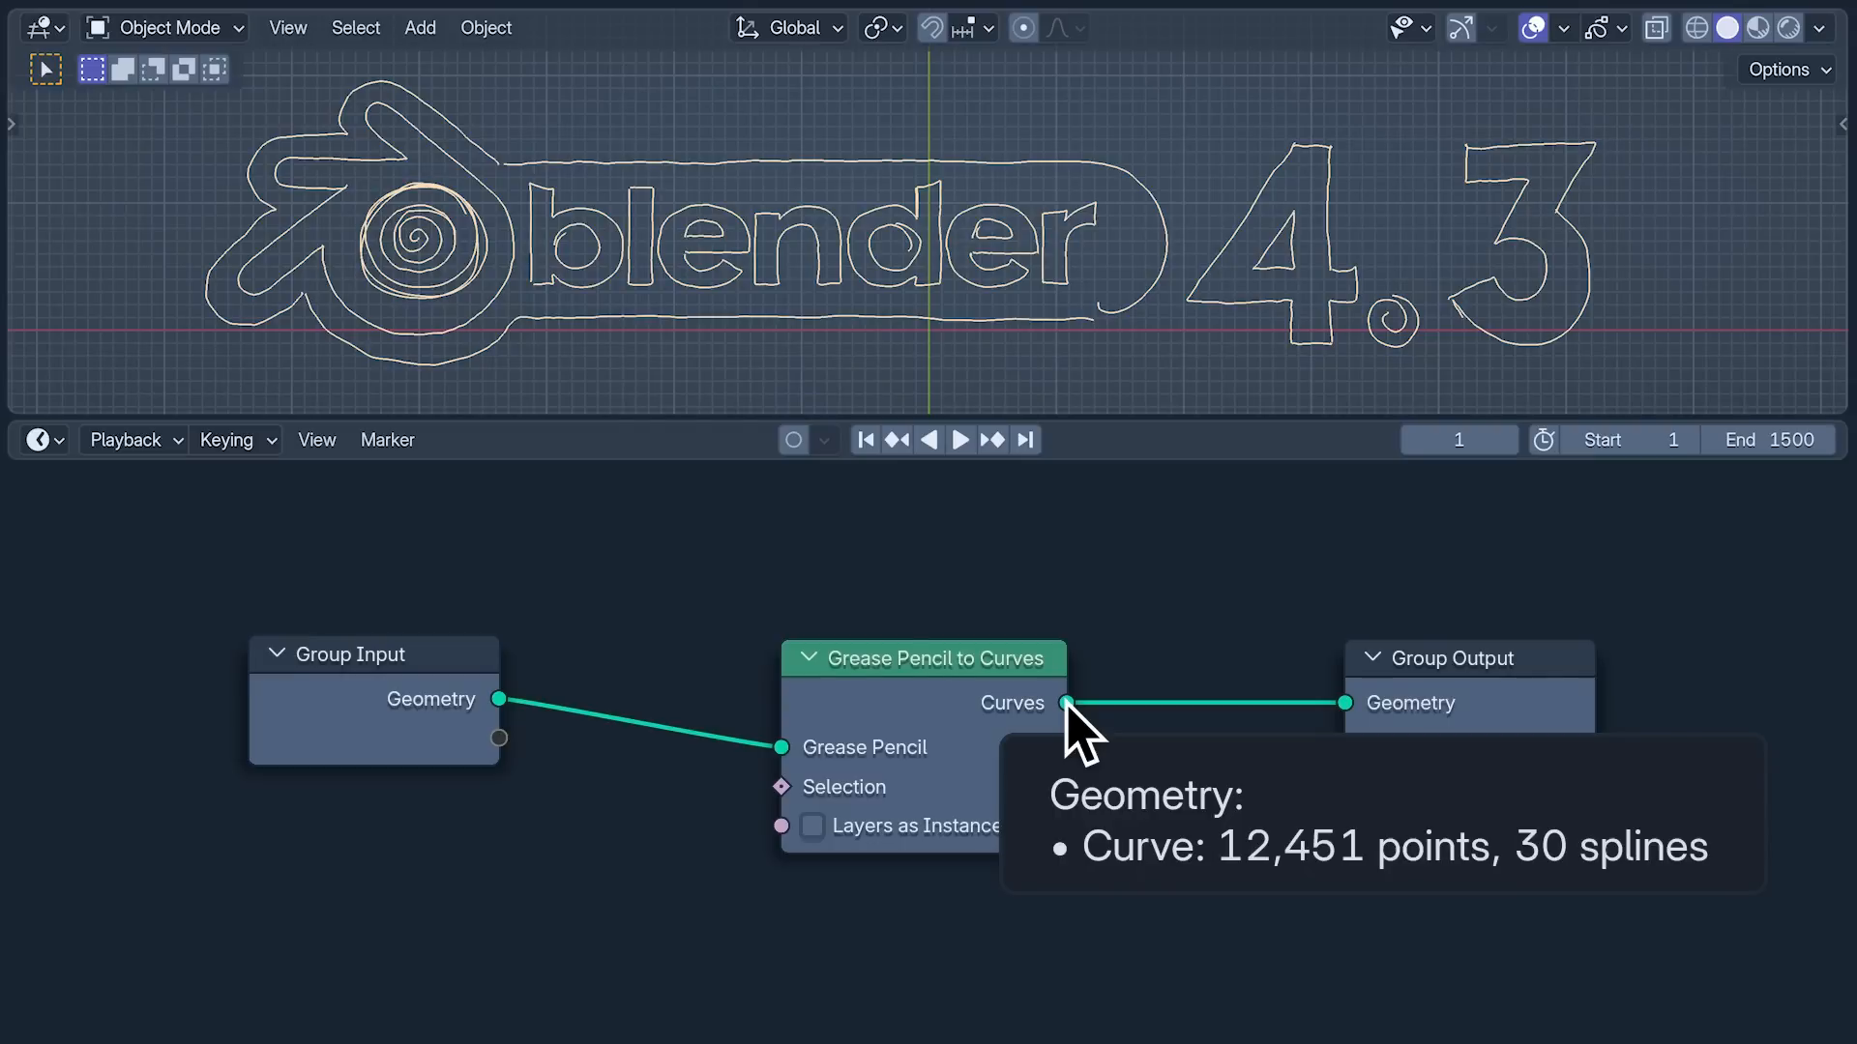
Step: Insert Resample Curve and Curves to Grease Pencil nodes before the Group Output, with Instances as Layers turned off
drag(924, 658, 743, 659)
mouse_move(1117, 1035)
mouse_down()
mouse_move(1117, 577)
mouse_move(1117, 693)
mouse_move(1116, 659)
mouse_up()
key(alt+a)
drag(1469, 659, 1651, 645)
key(alt+a)
drag(1268, 1035, 1268, 640)
key(alt+a)
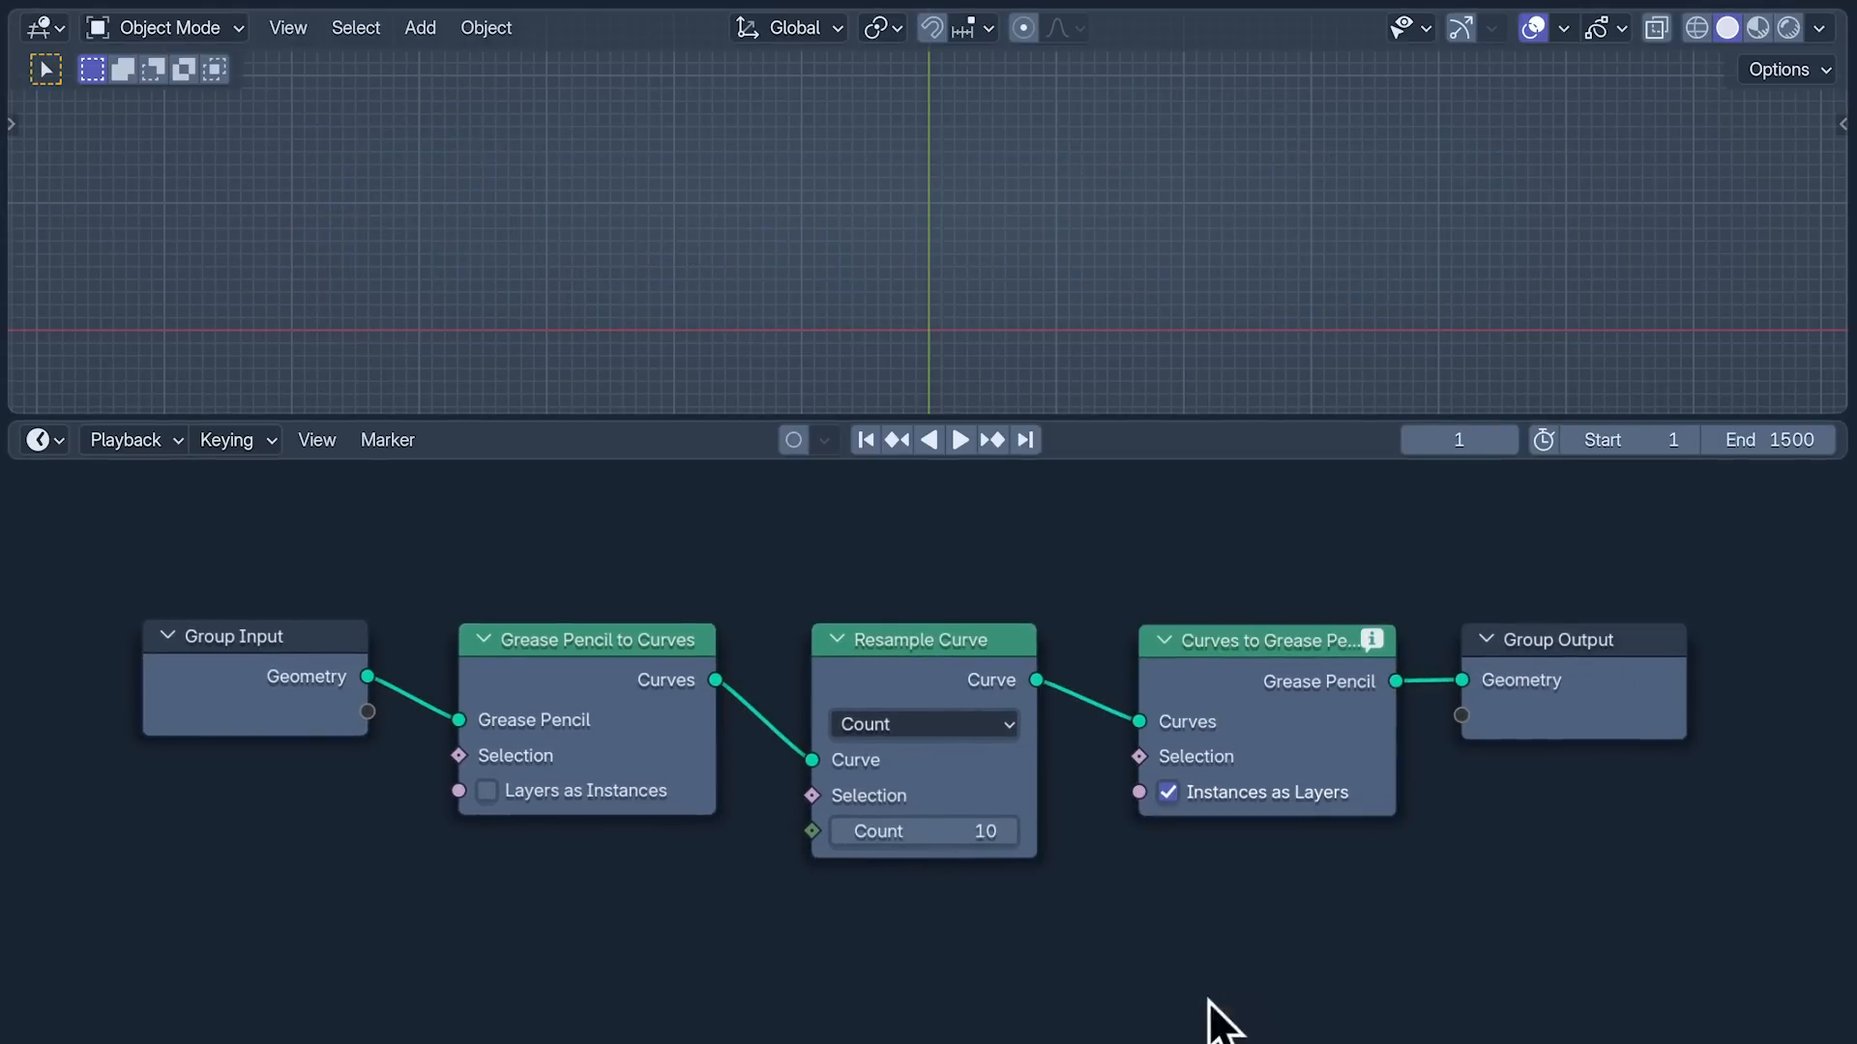
click(1167, 793)
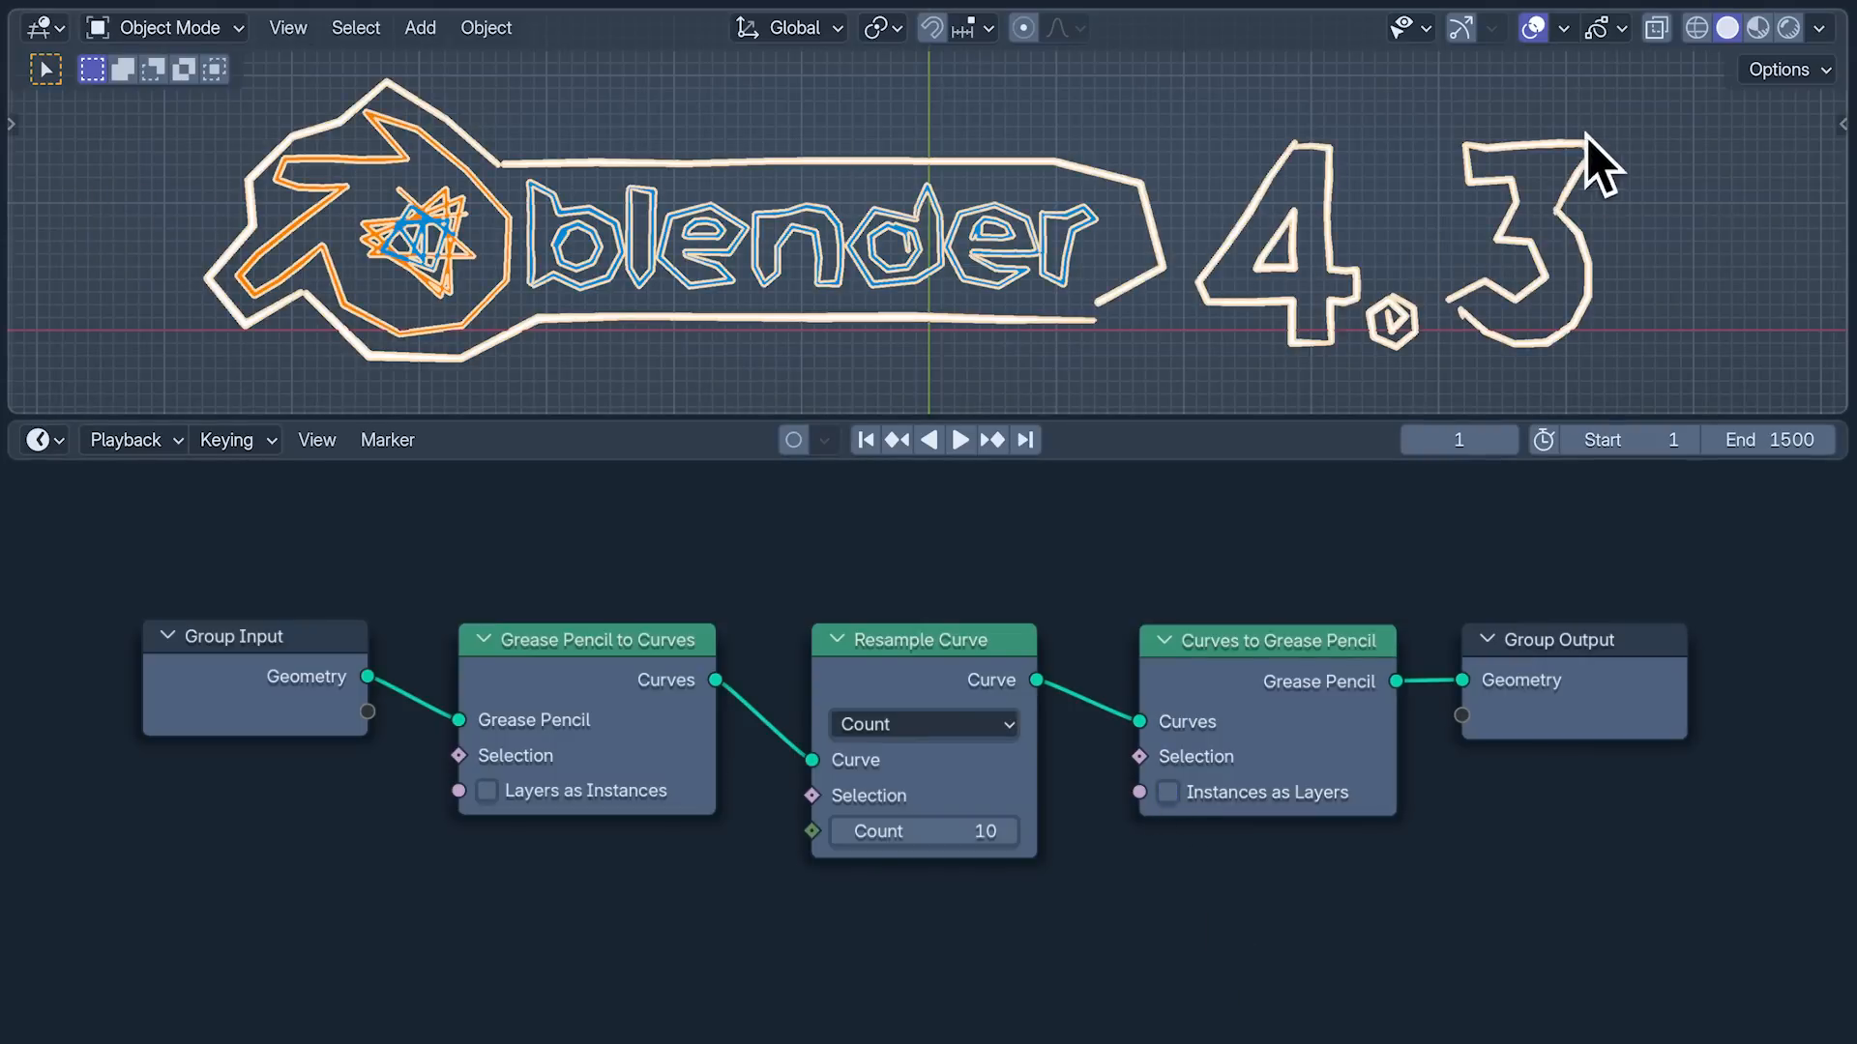
Step: Turn off Outline Selected in the viewport overlays and switch the Resample Curve node to Length mode
click(1563, 27)
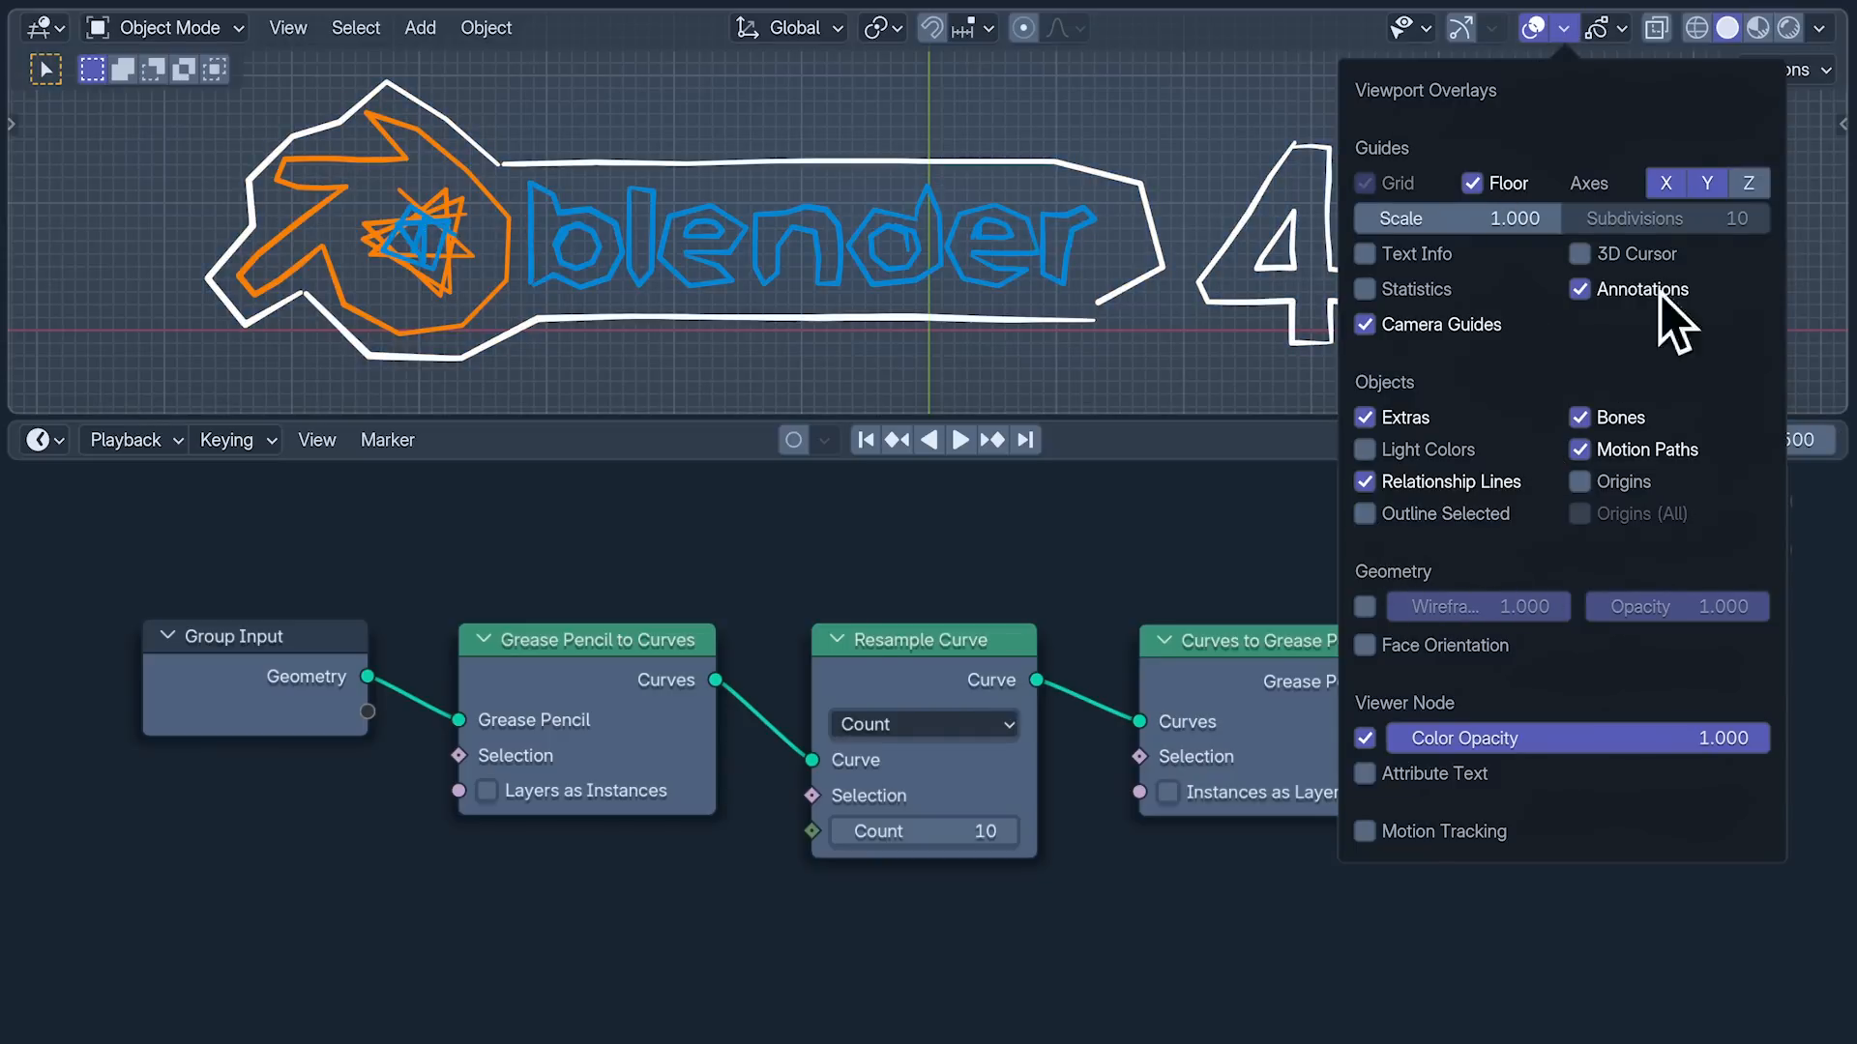
click(1008, 727)
click(964, 866)
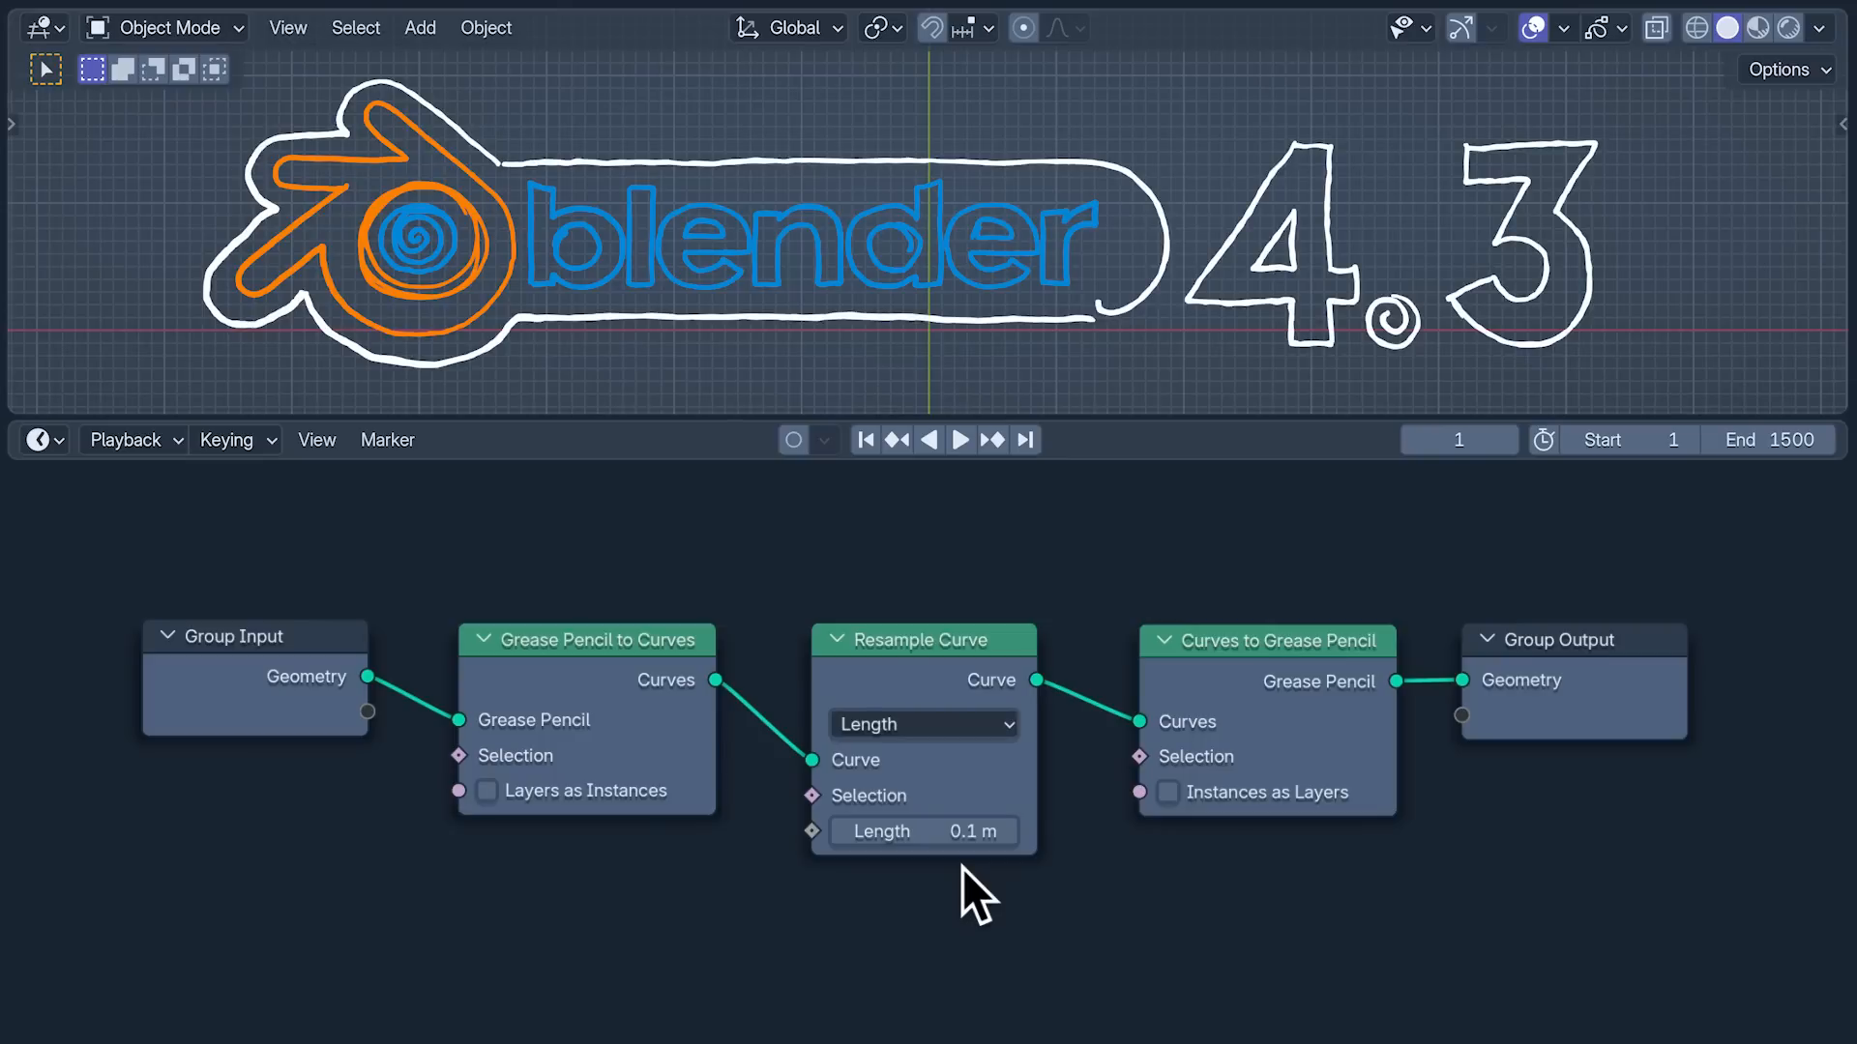
Step: Check the resampled curve's point count and try a Resample Curve length of 0.5 m
mouse_move(1037, 681)
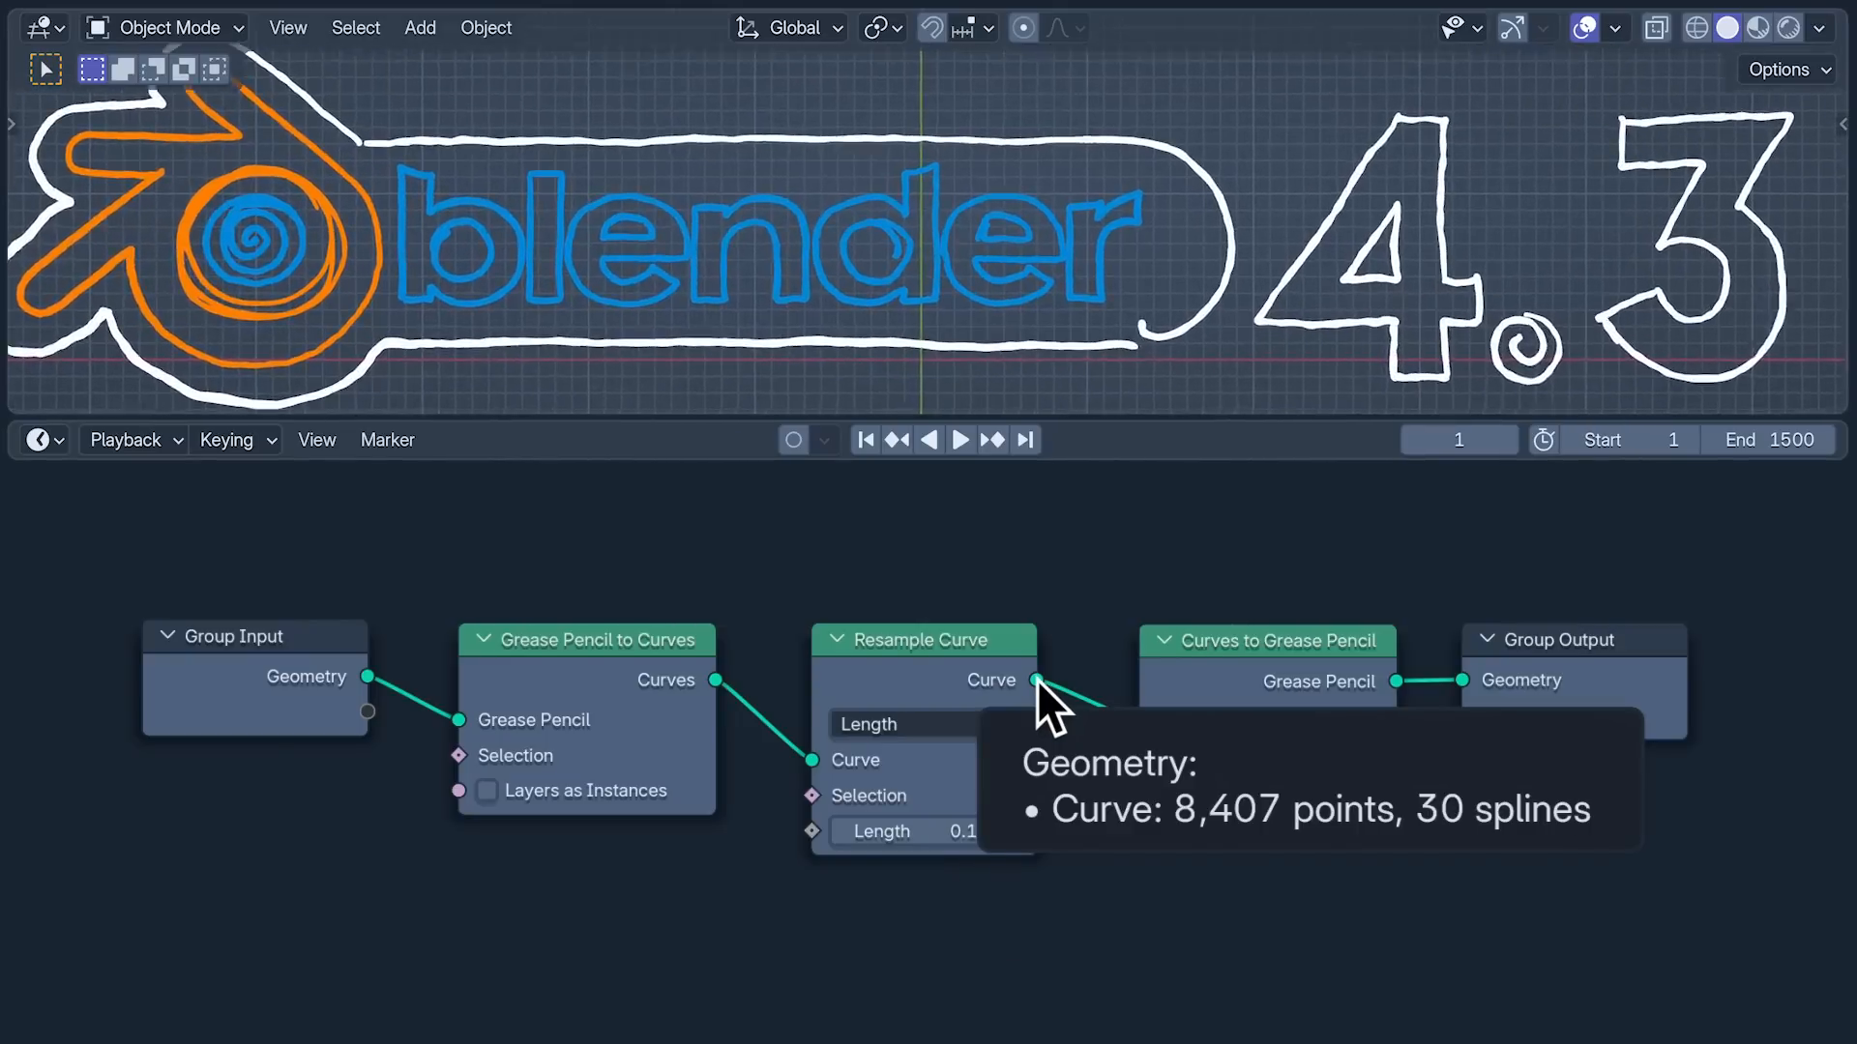
click(963, 832)
text(0.5)
key(Return)
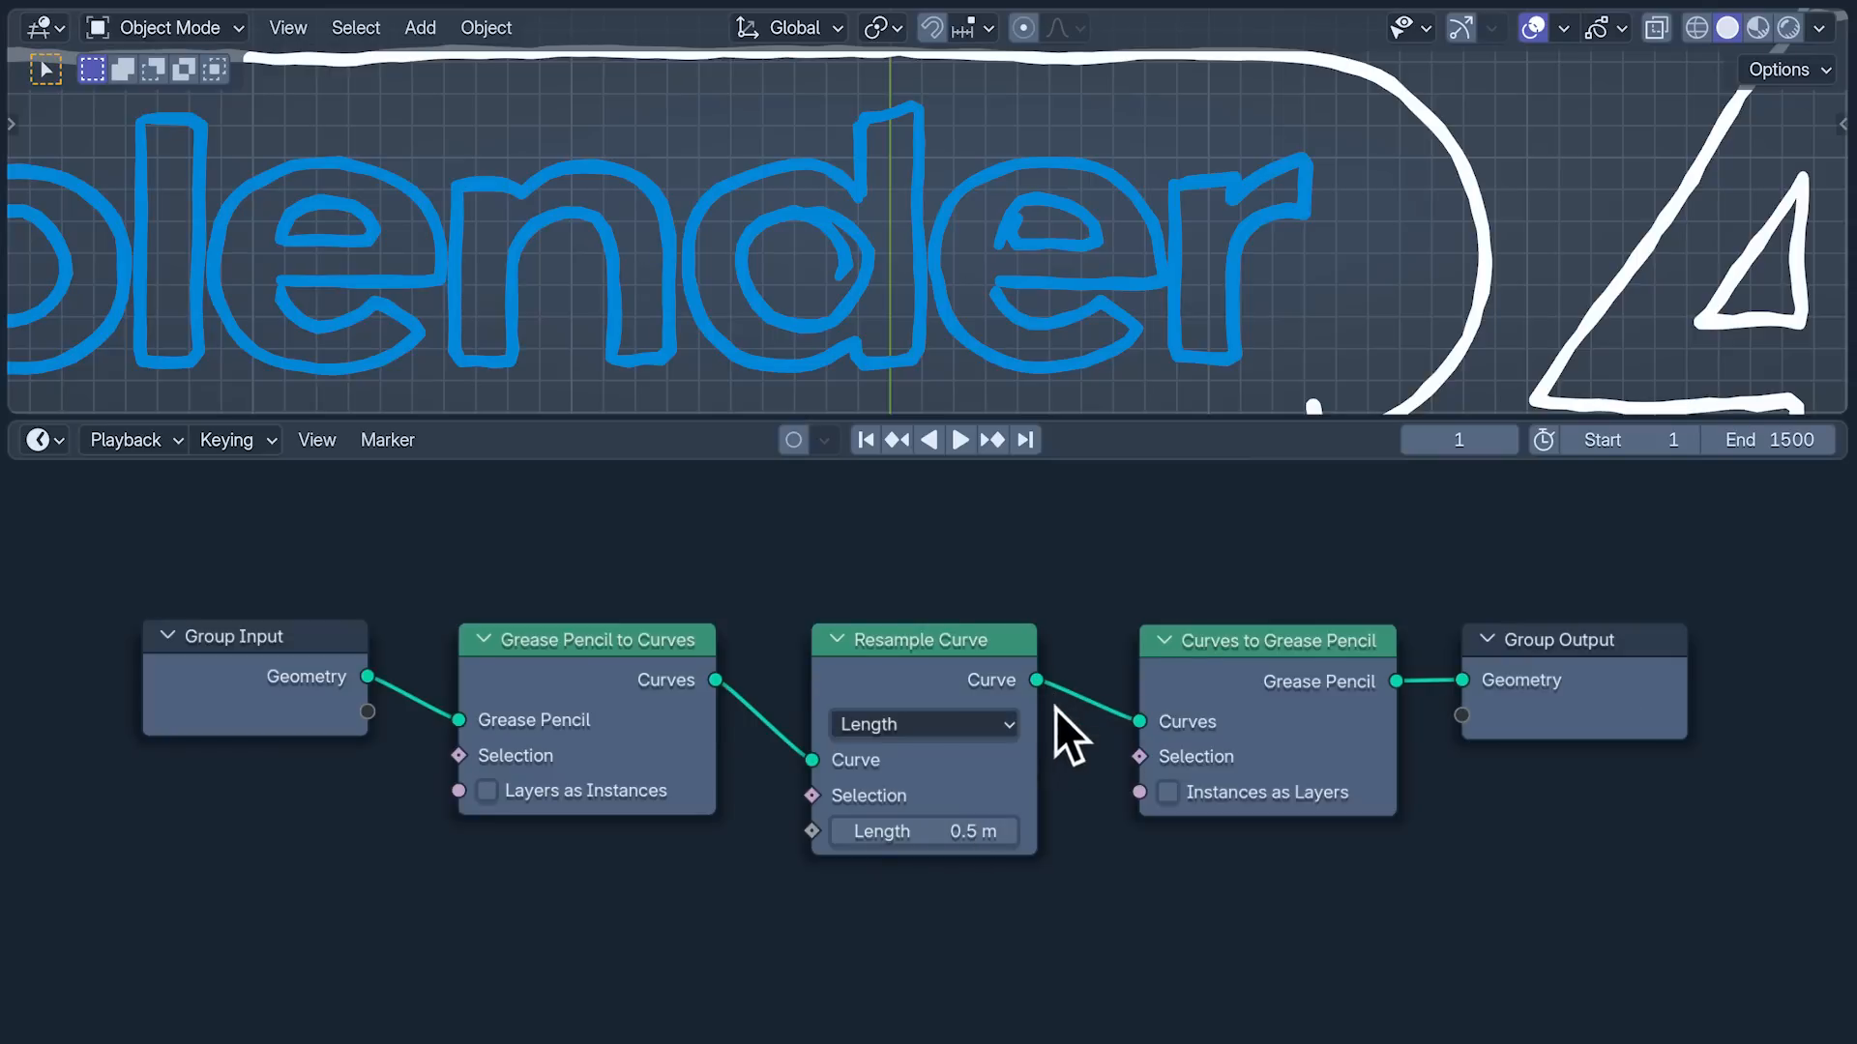
Step: Set the Resample Curve length to 0.3 m and check the resulting point count
click(930, 837)
key(BackSpace)
text(0.3)
key(Return)
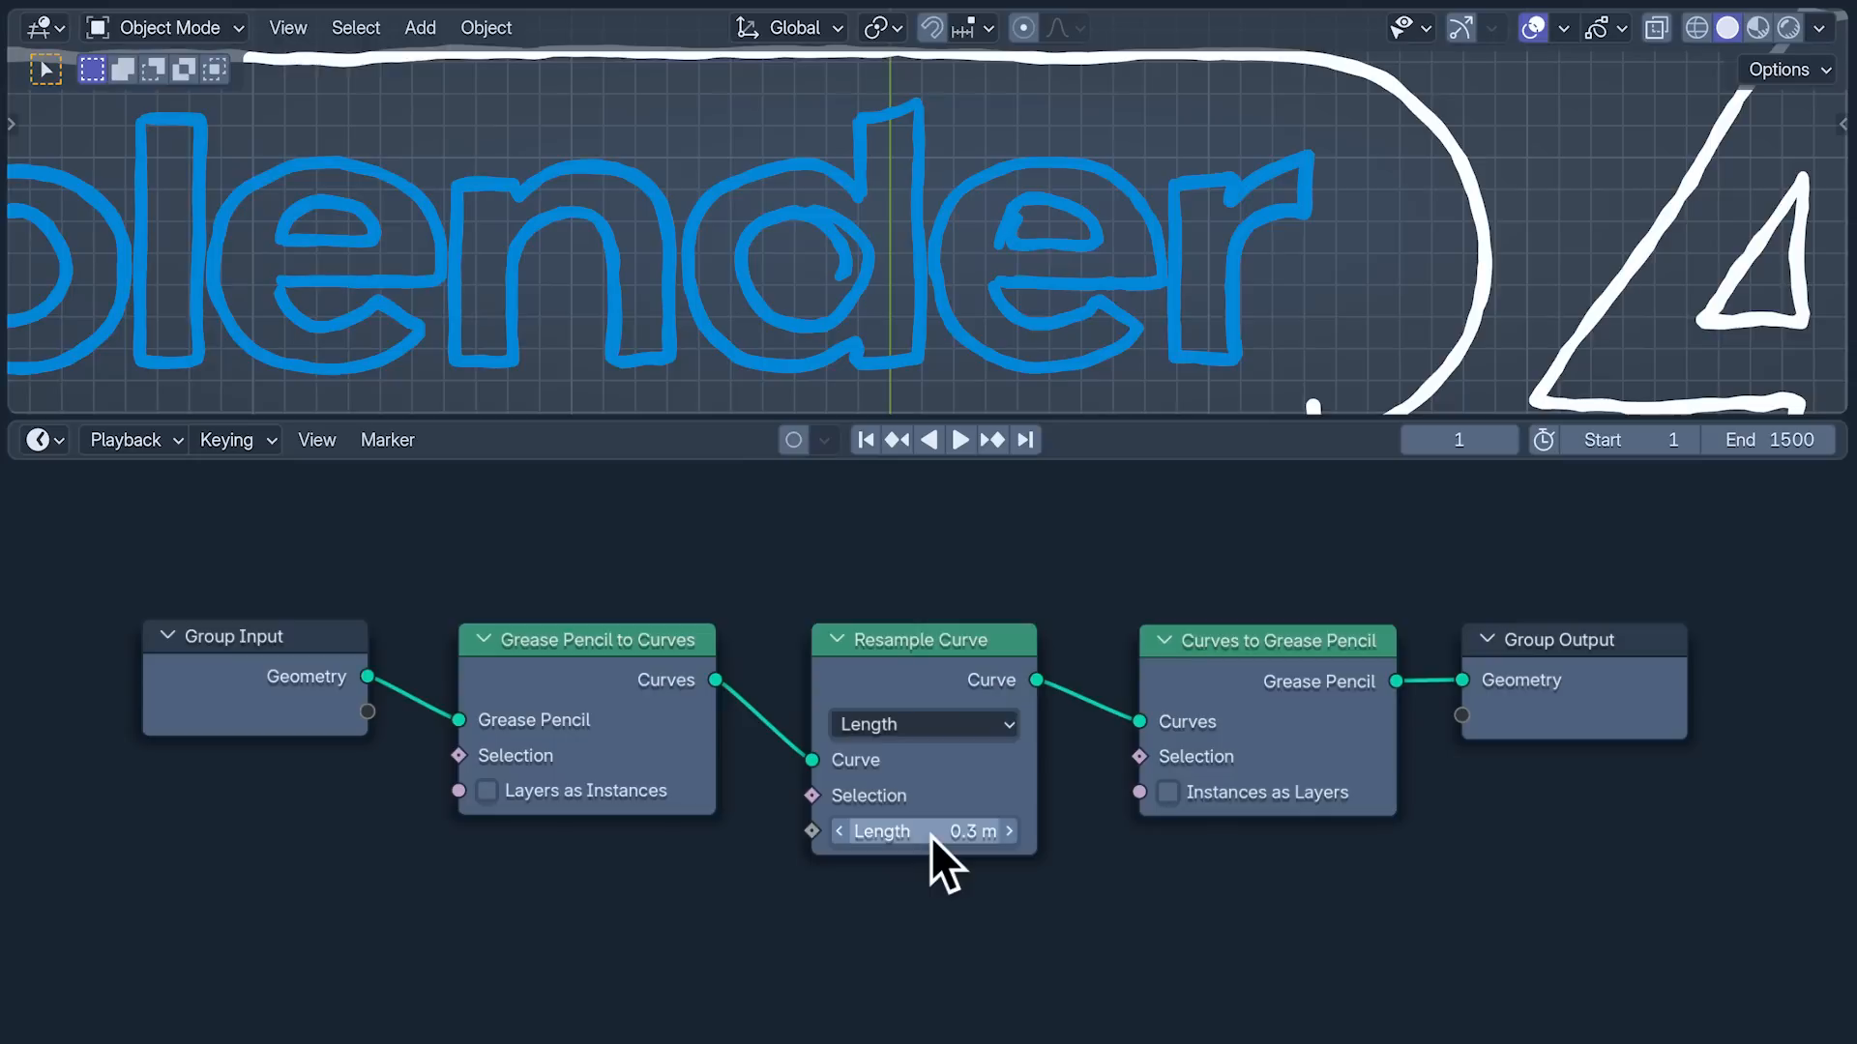
mouse_move(1035, 681)
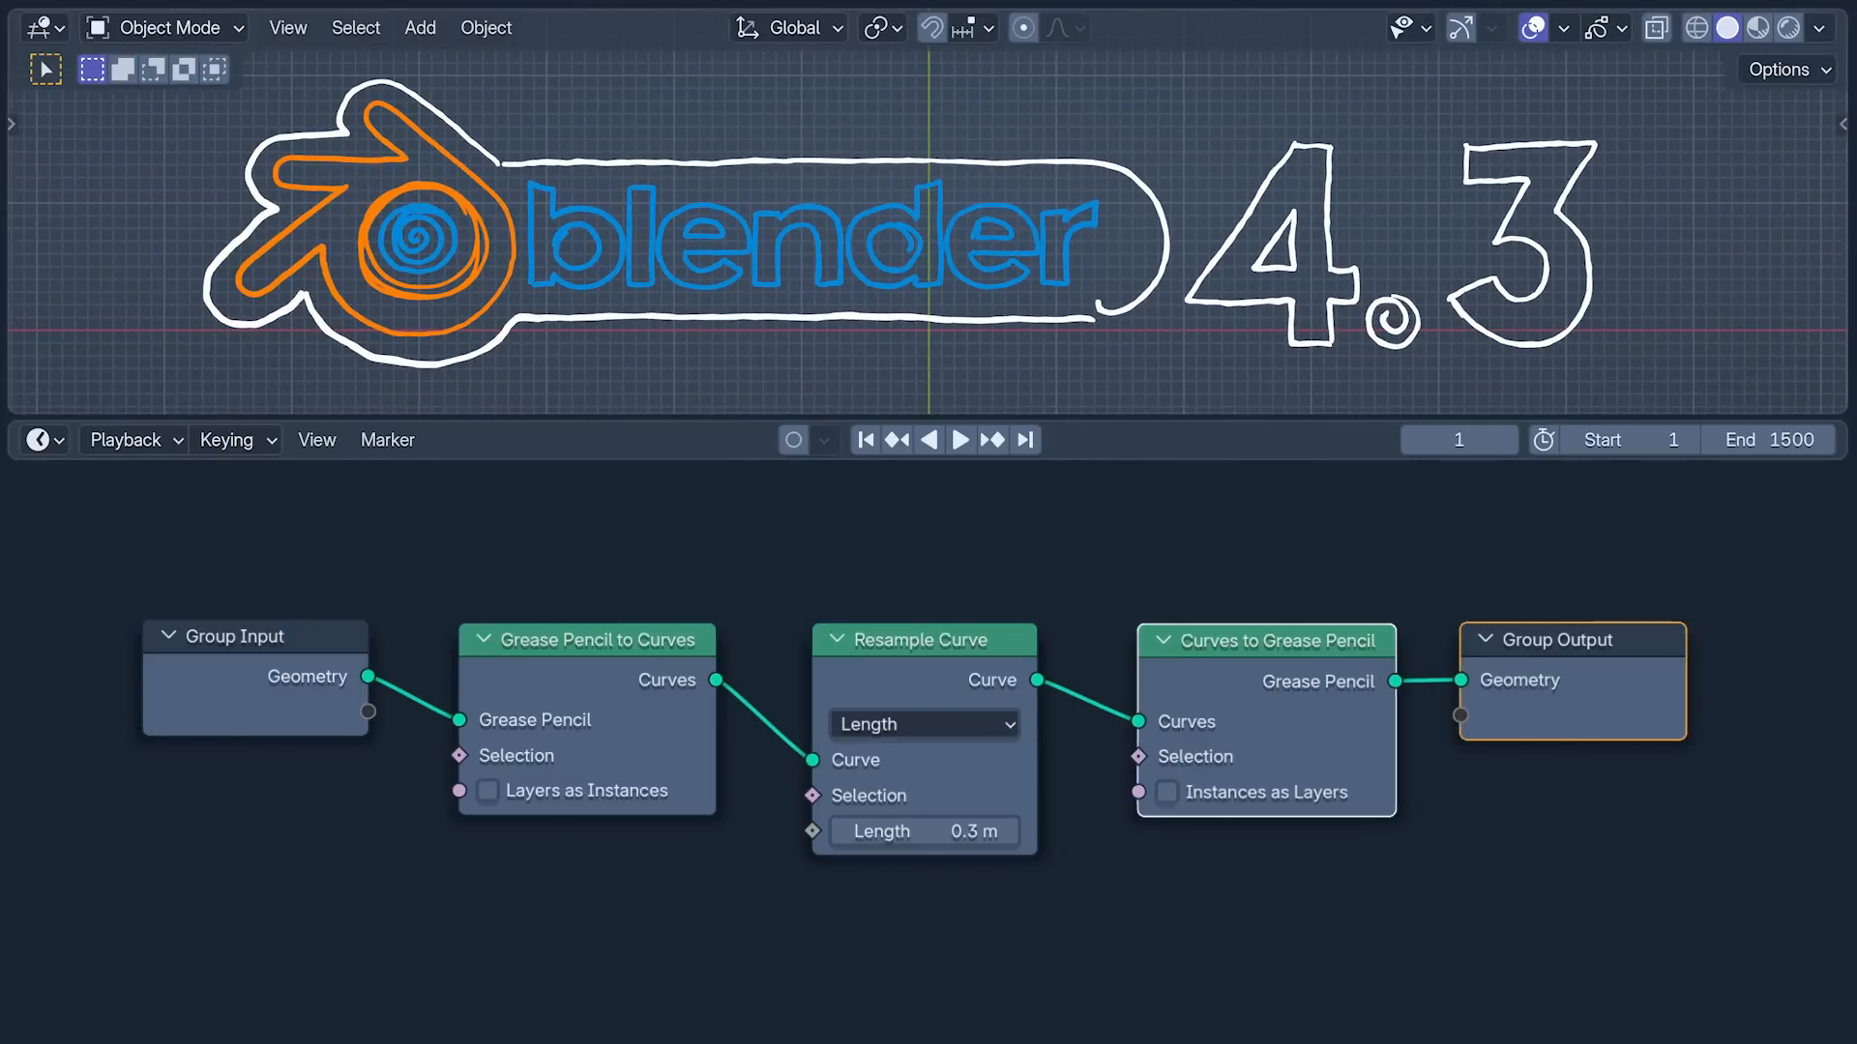
Step: Insert a Simulation Zone between Resample Curve and Curves to Grease Pencil, with a Set Position node inside it
key(g)
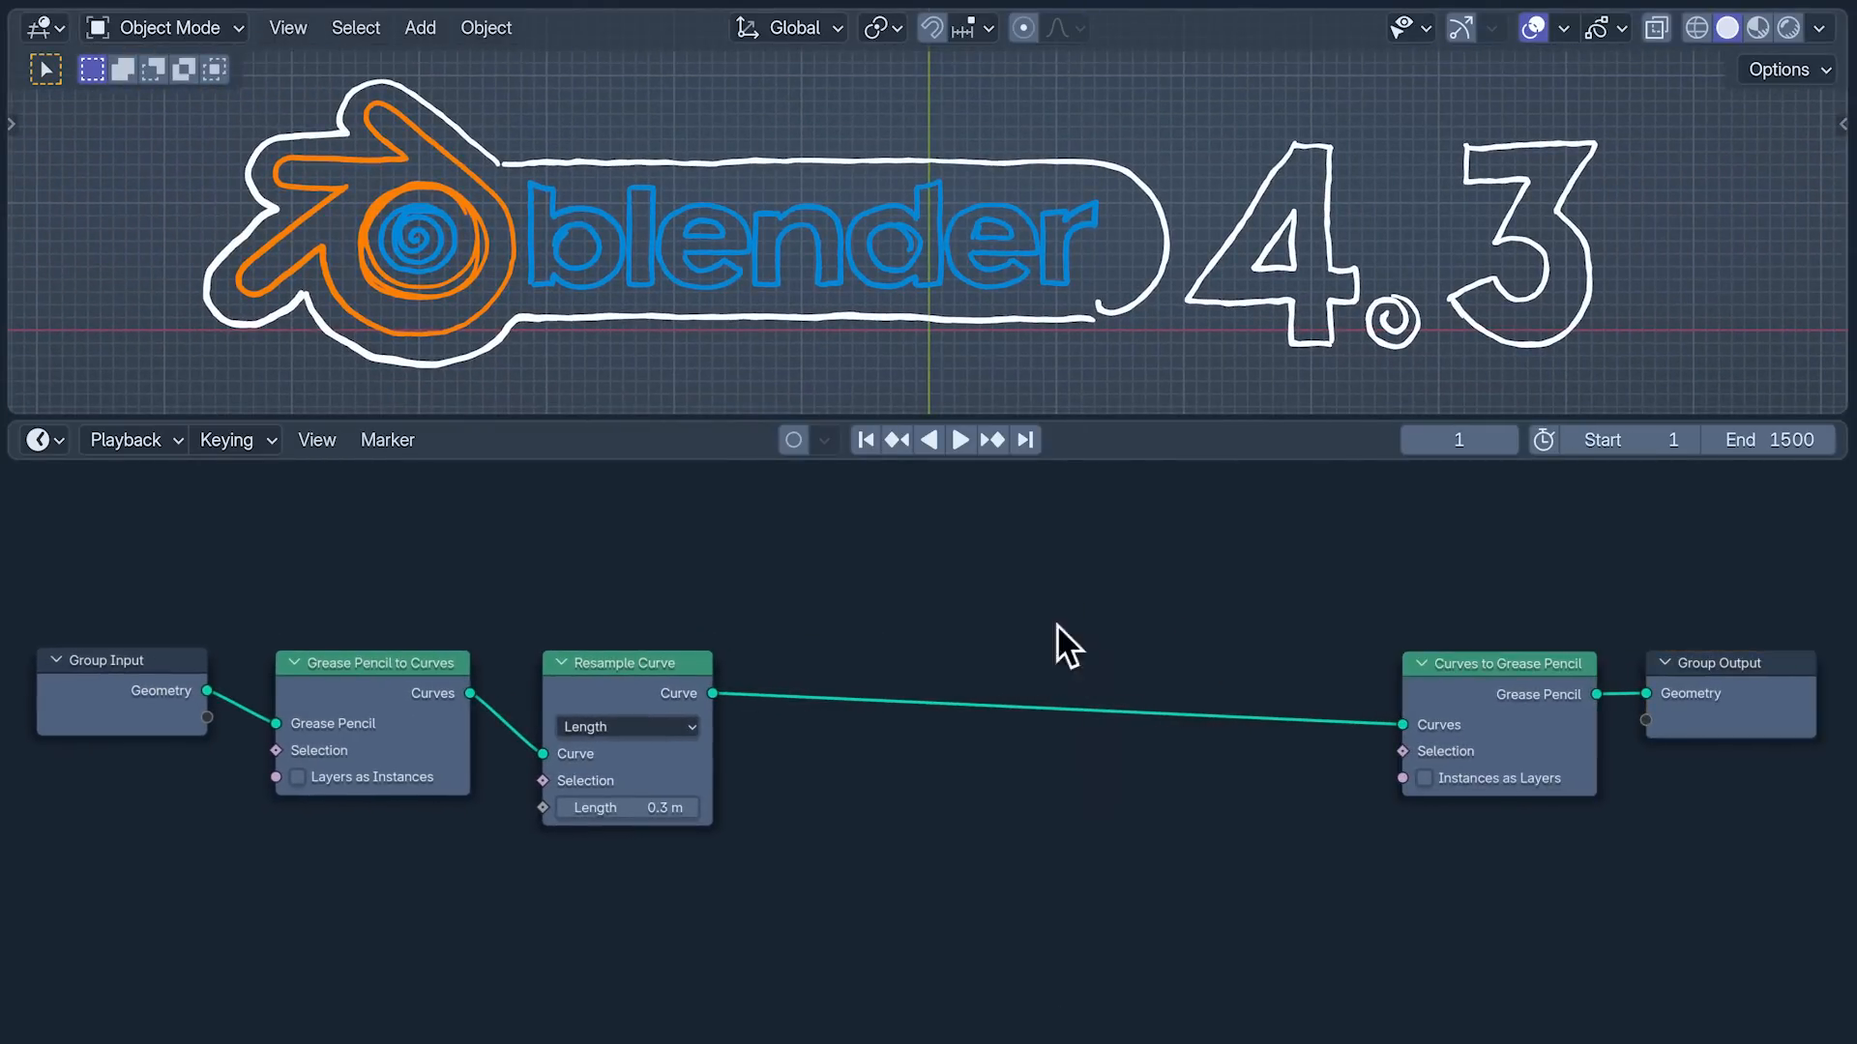
ctrl+right_drag(1069, 628, 1020, 803)
drag(713, 693, 719, 695)
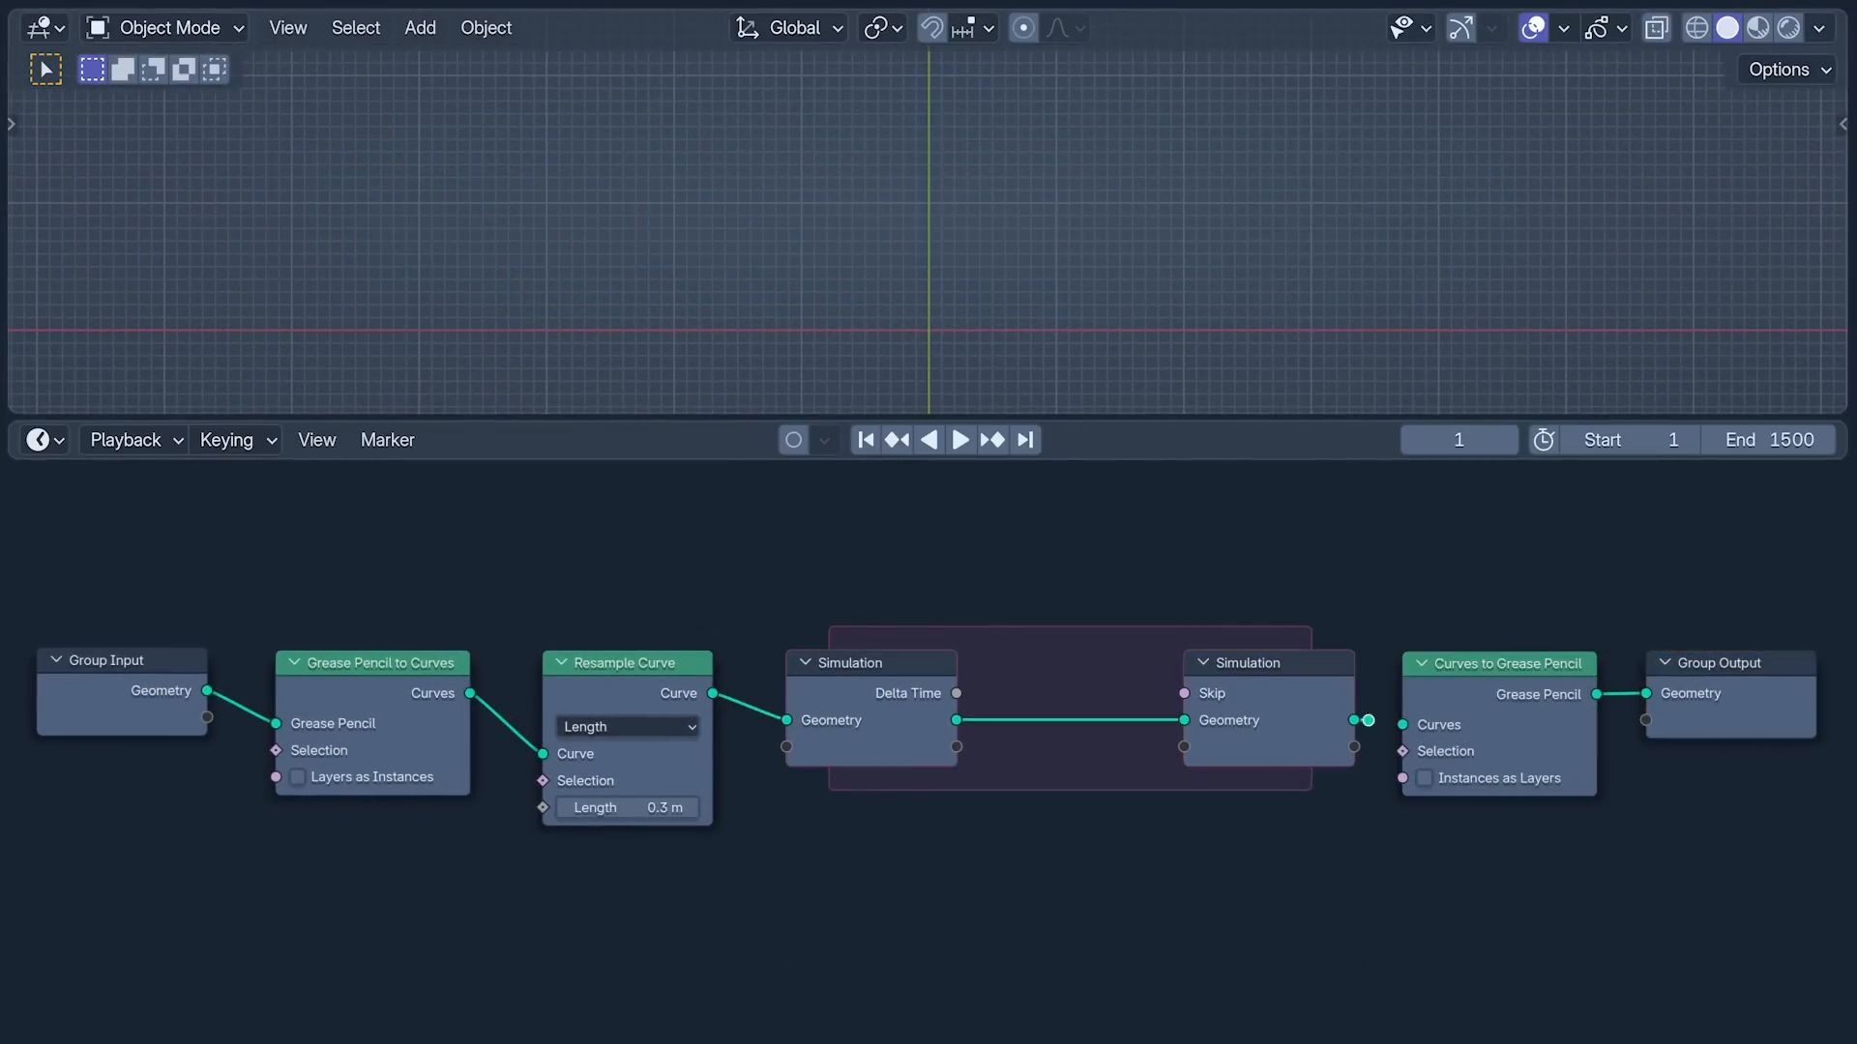
drag(1368, 720, 1402, 724)
scroll(1383, 832, up, 3)
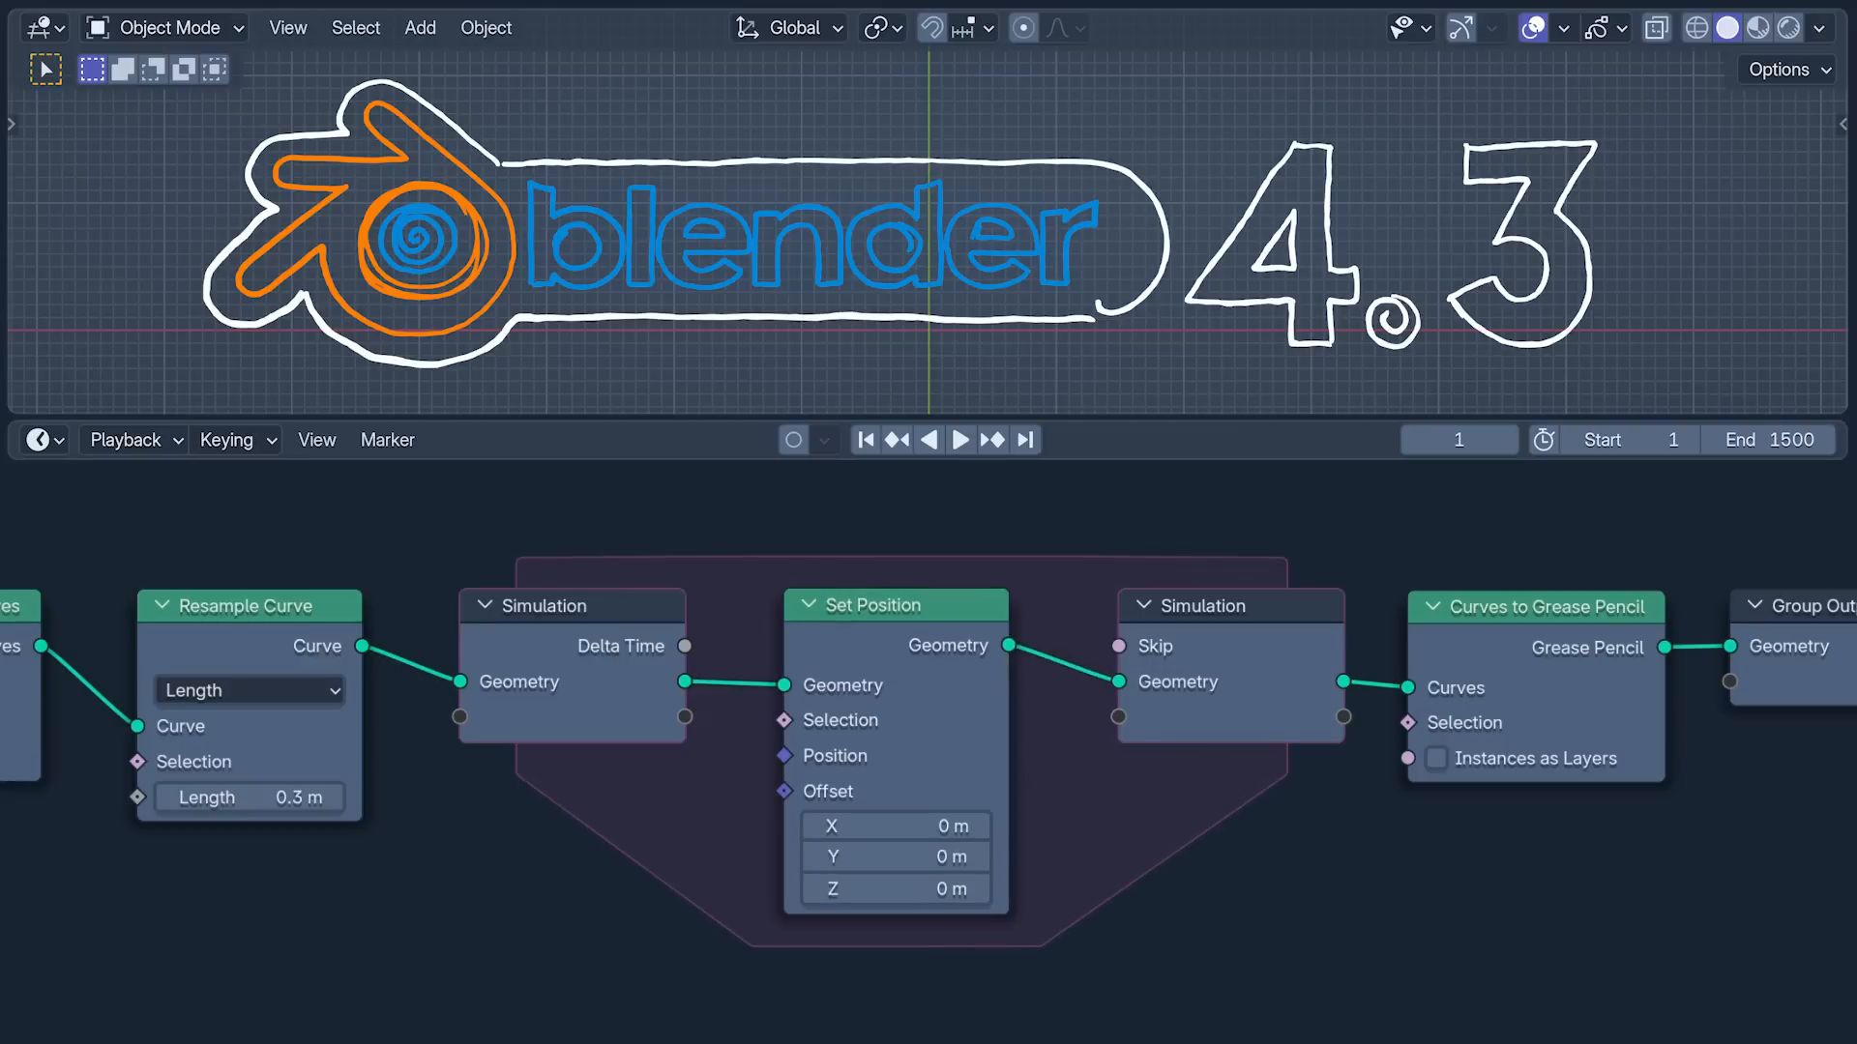
Step: Test an X offset of 1 m in the Set Position node by playing the simulation, and return to frame 1
click(893, 824)
text(1)
key(Return)
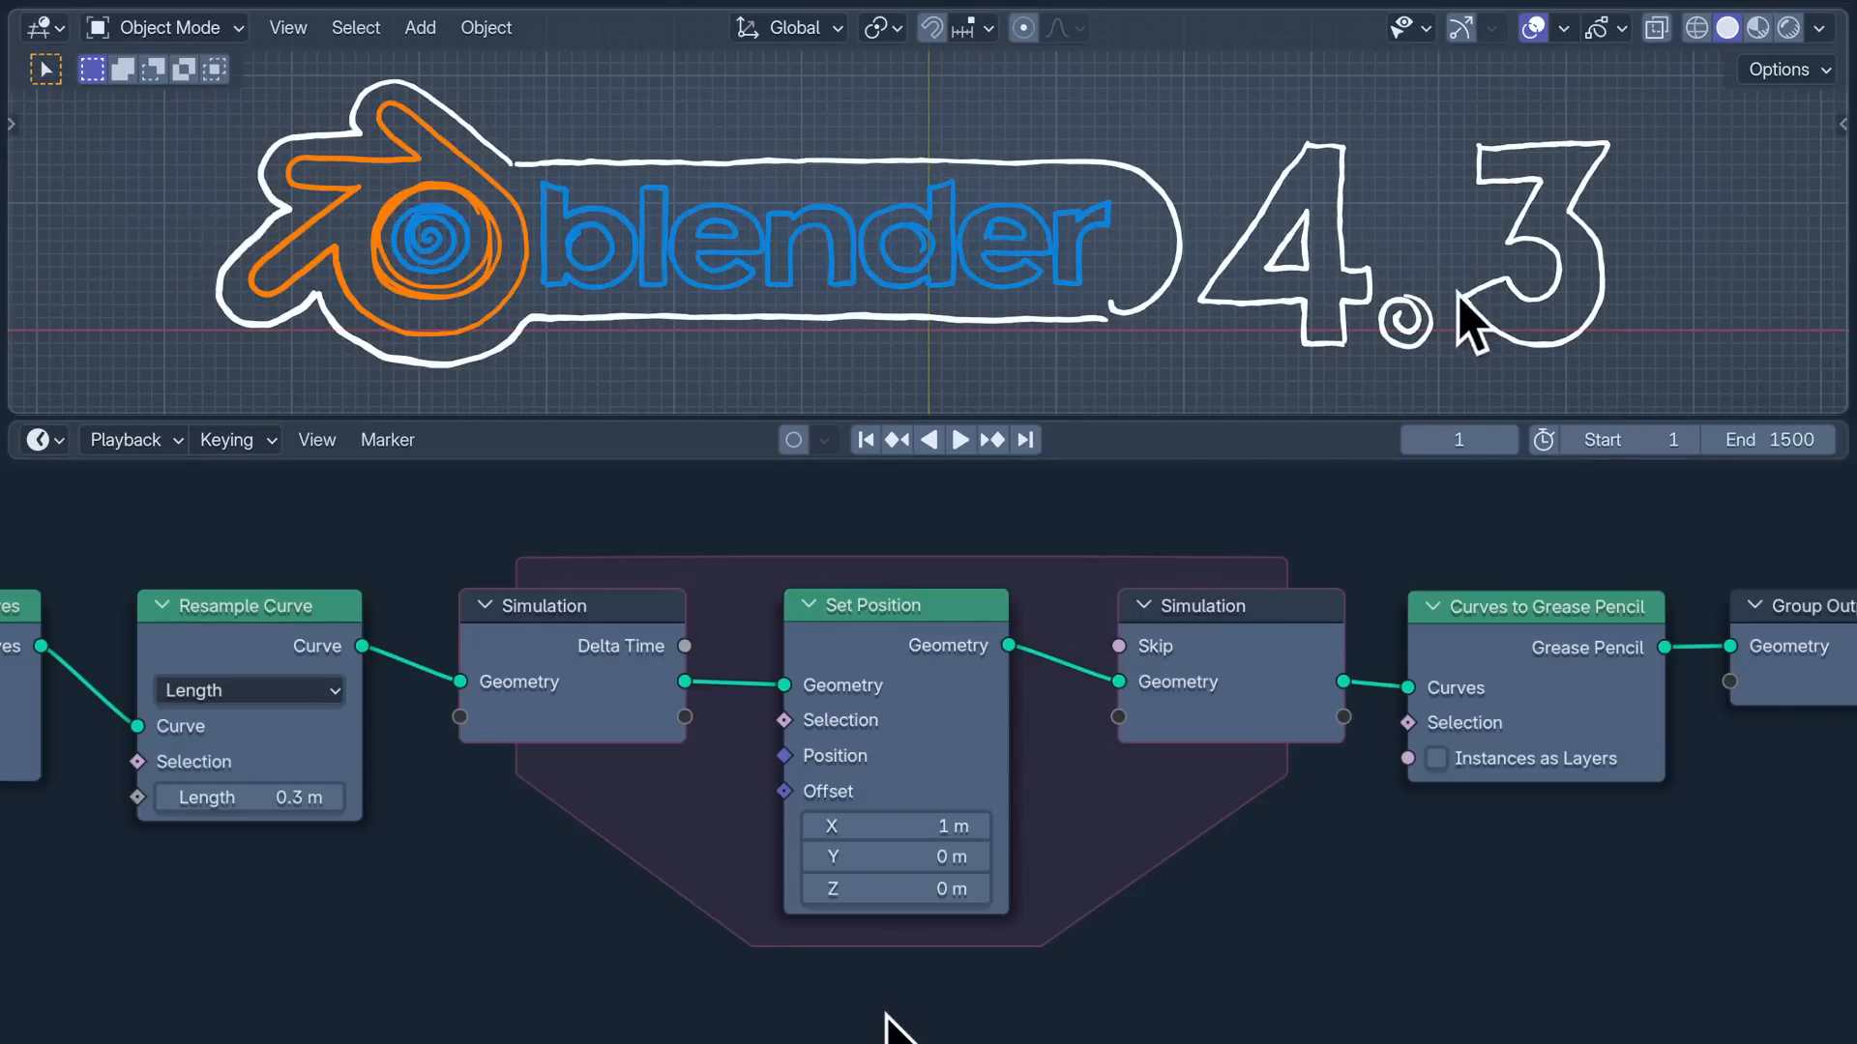
click(1509, 441)
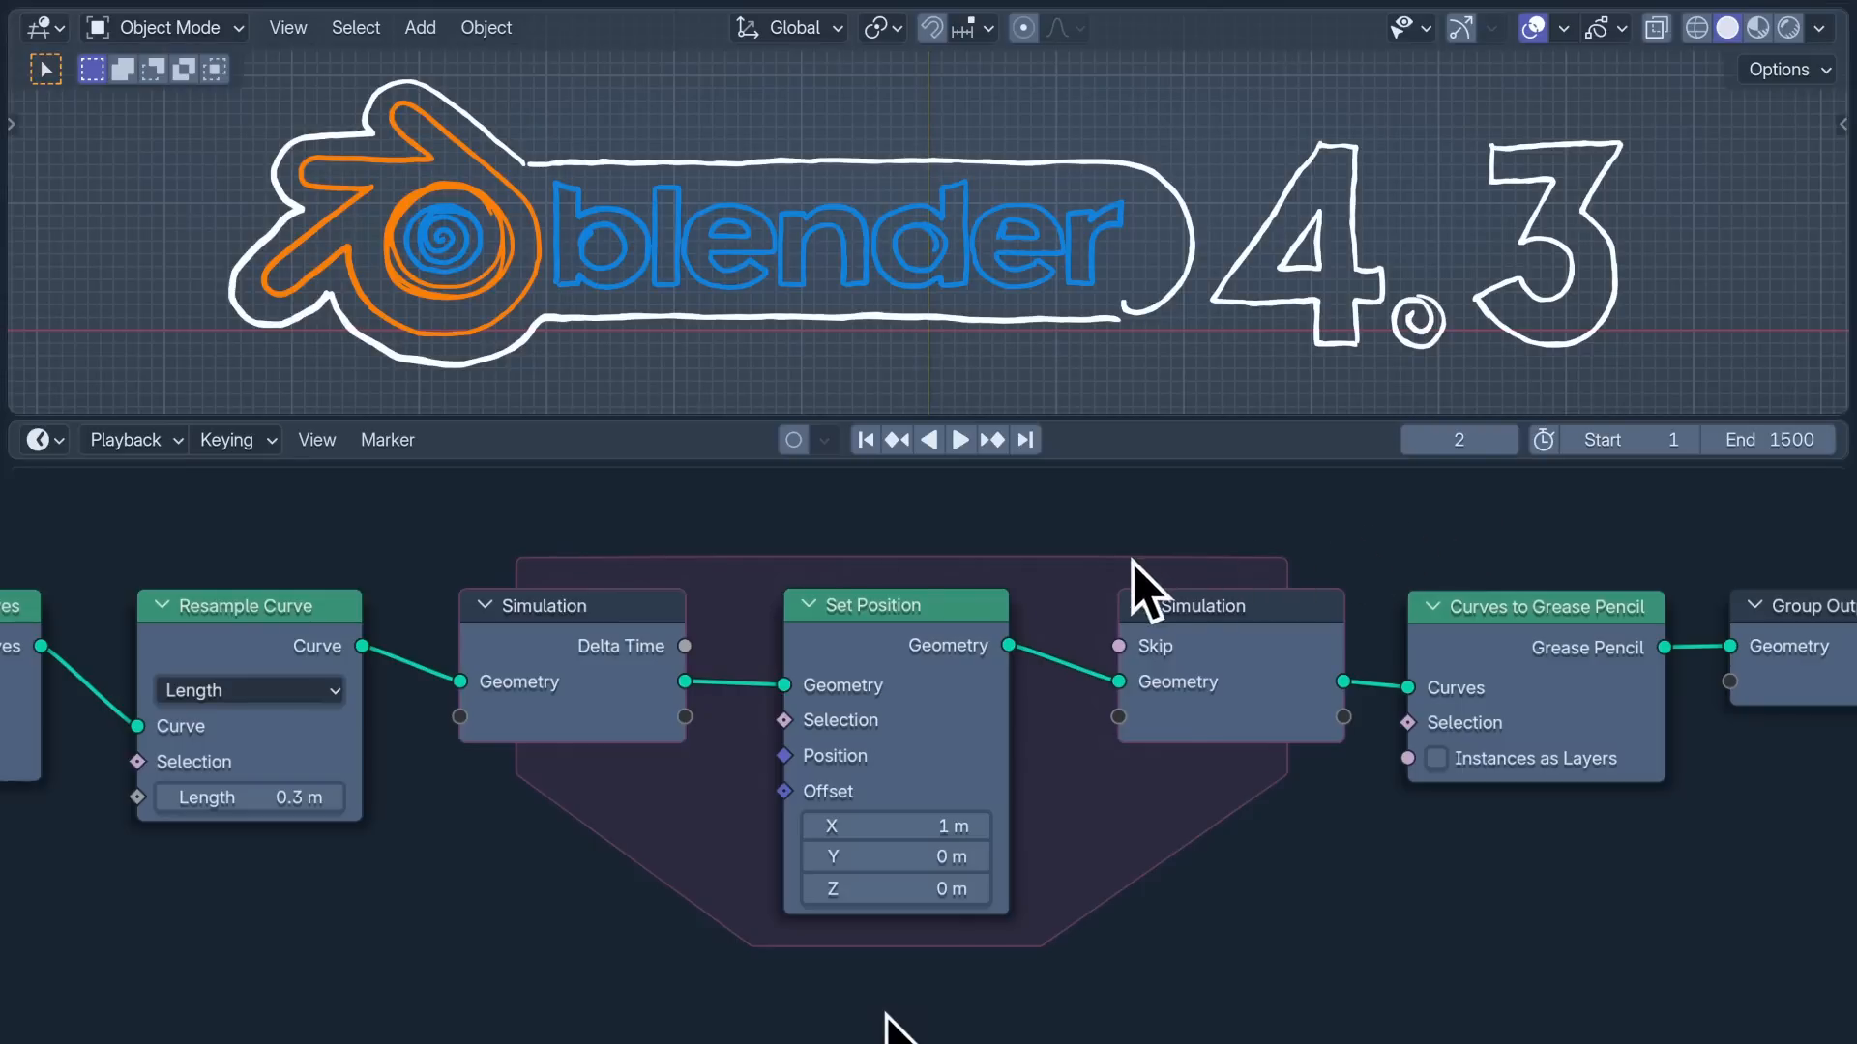
click(961, 441)
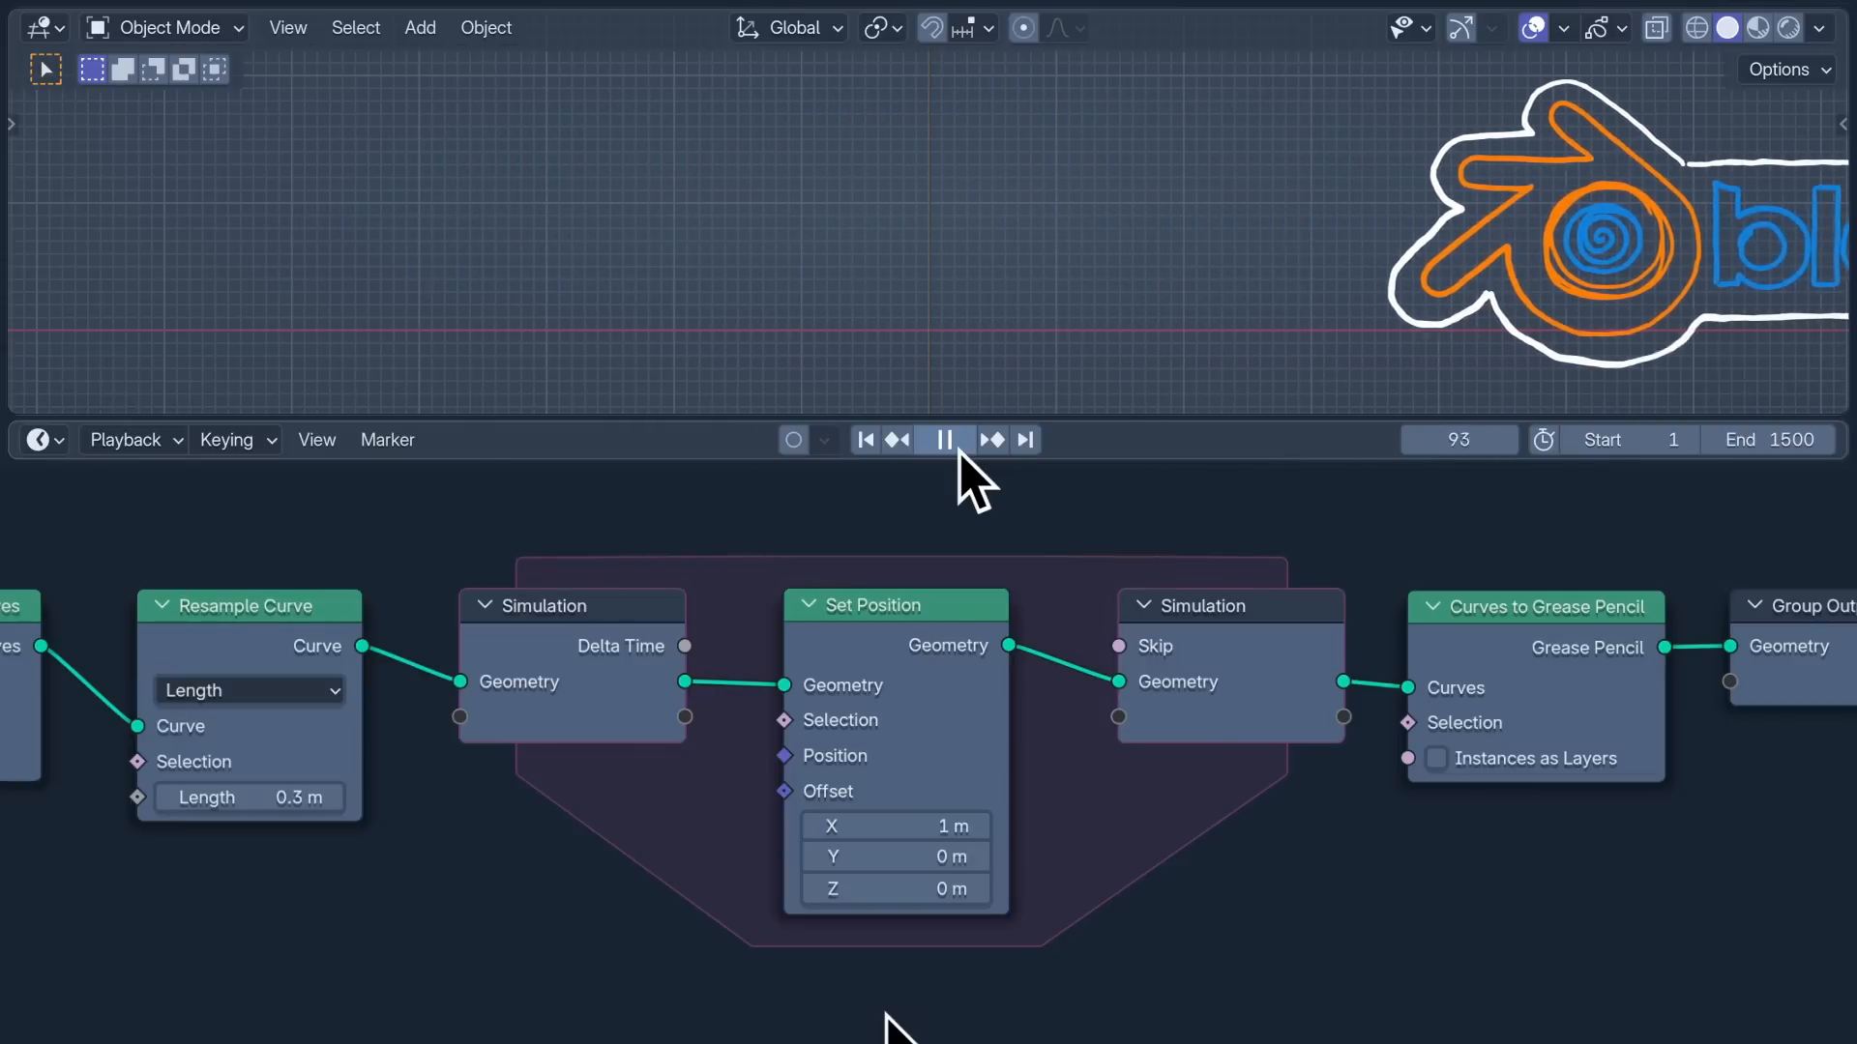
click(952, 443)
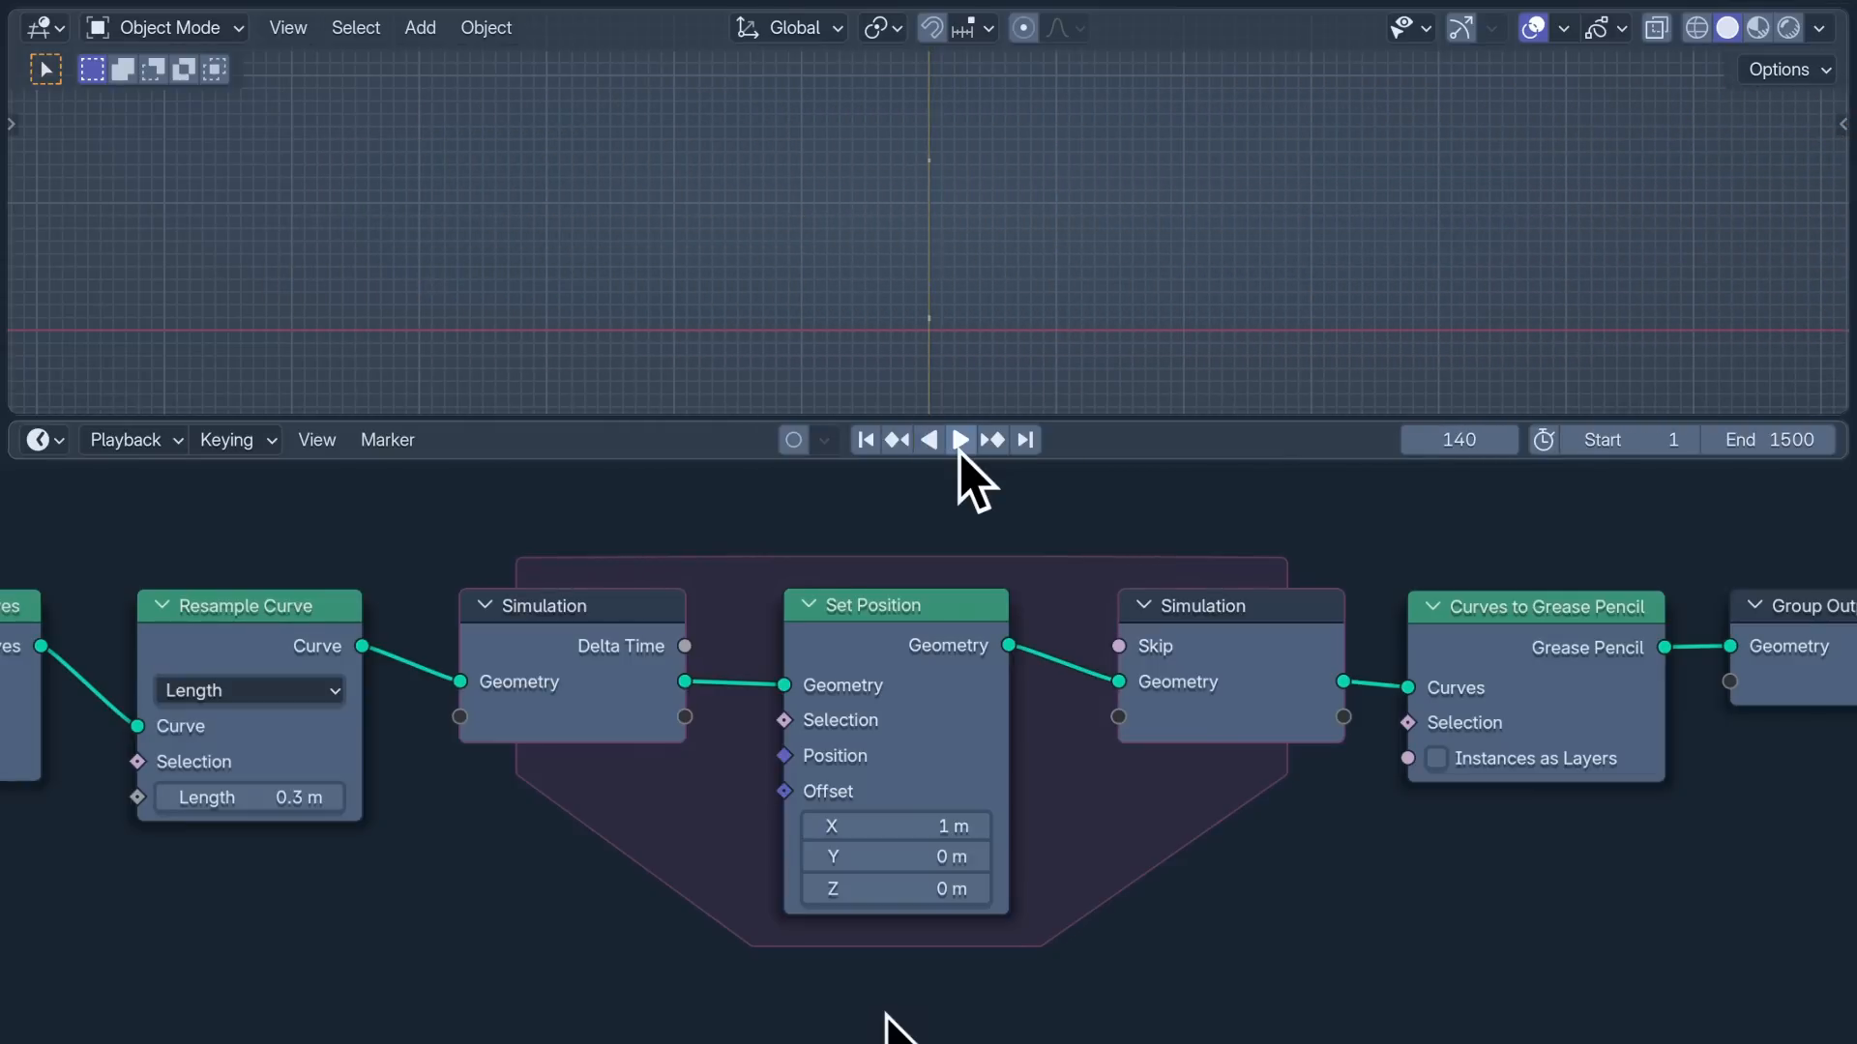
click(865, 443)
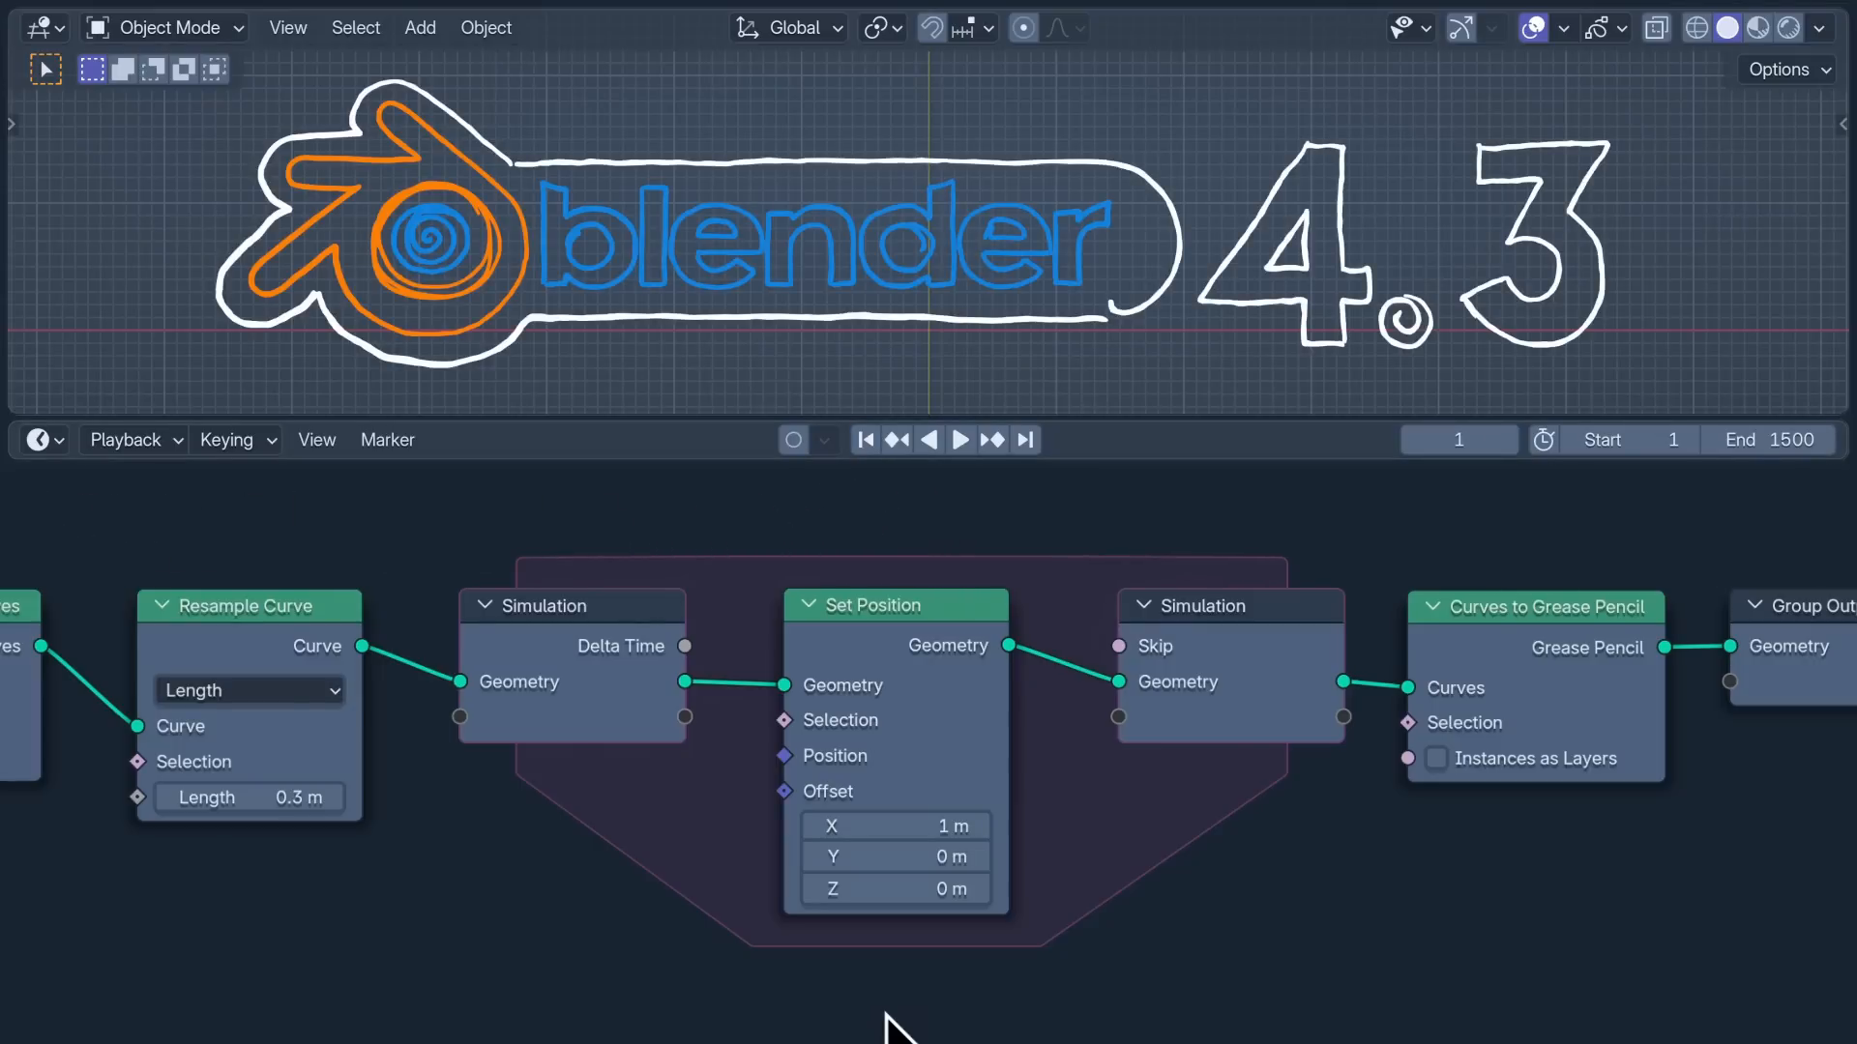
Step: Reset the Set Position node's X offset to 0 m
click(897, 828)
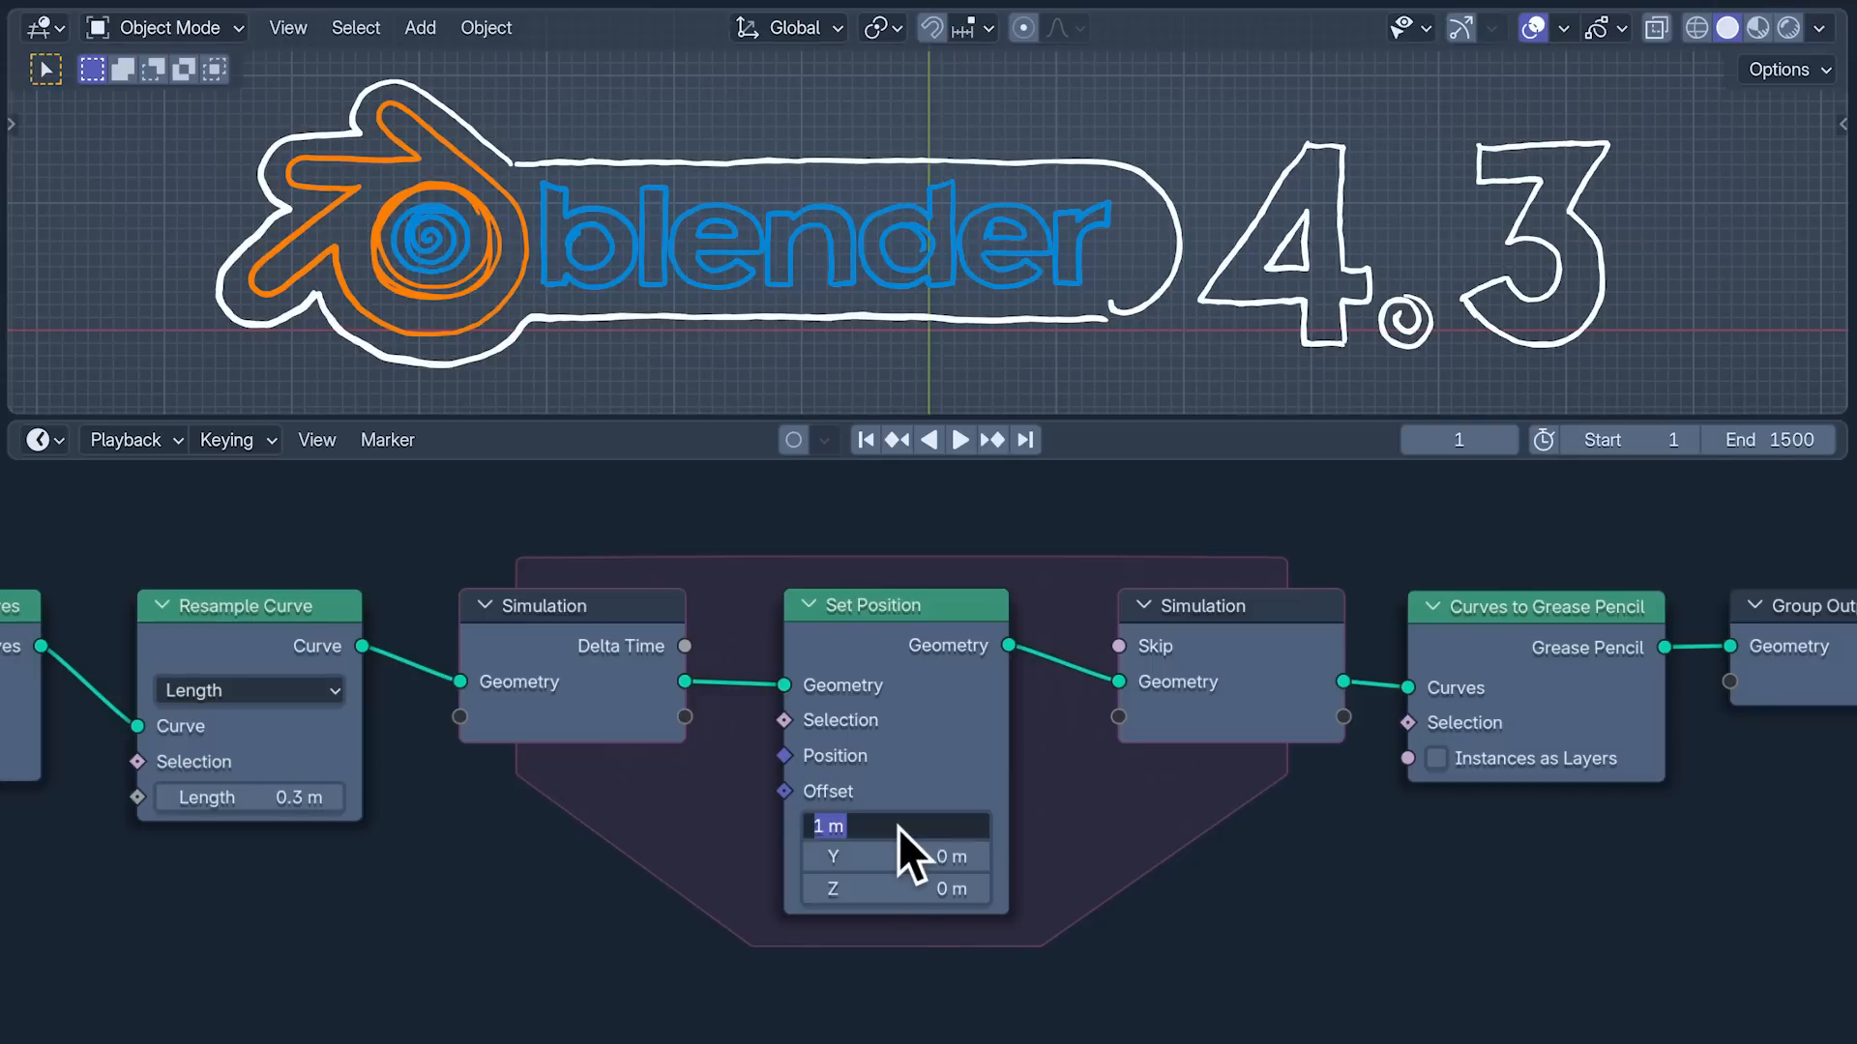
text(0)
key(Return)
Step: Insert a Store Named Attribute node before the Simulation Zone and feed its Value from a new Curve Tangent node
click(249, 606)
key(g)
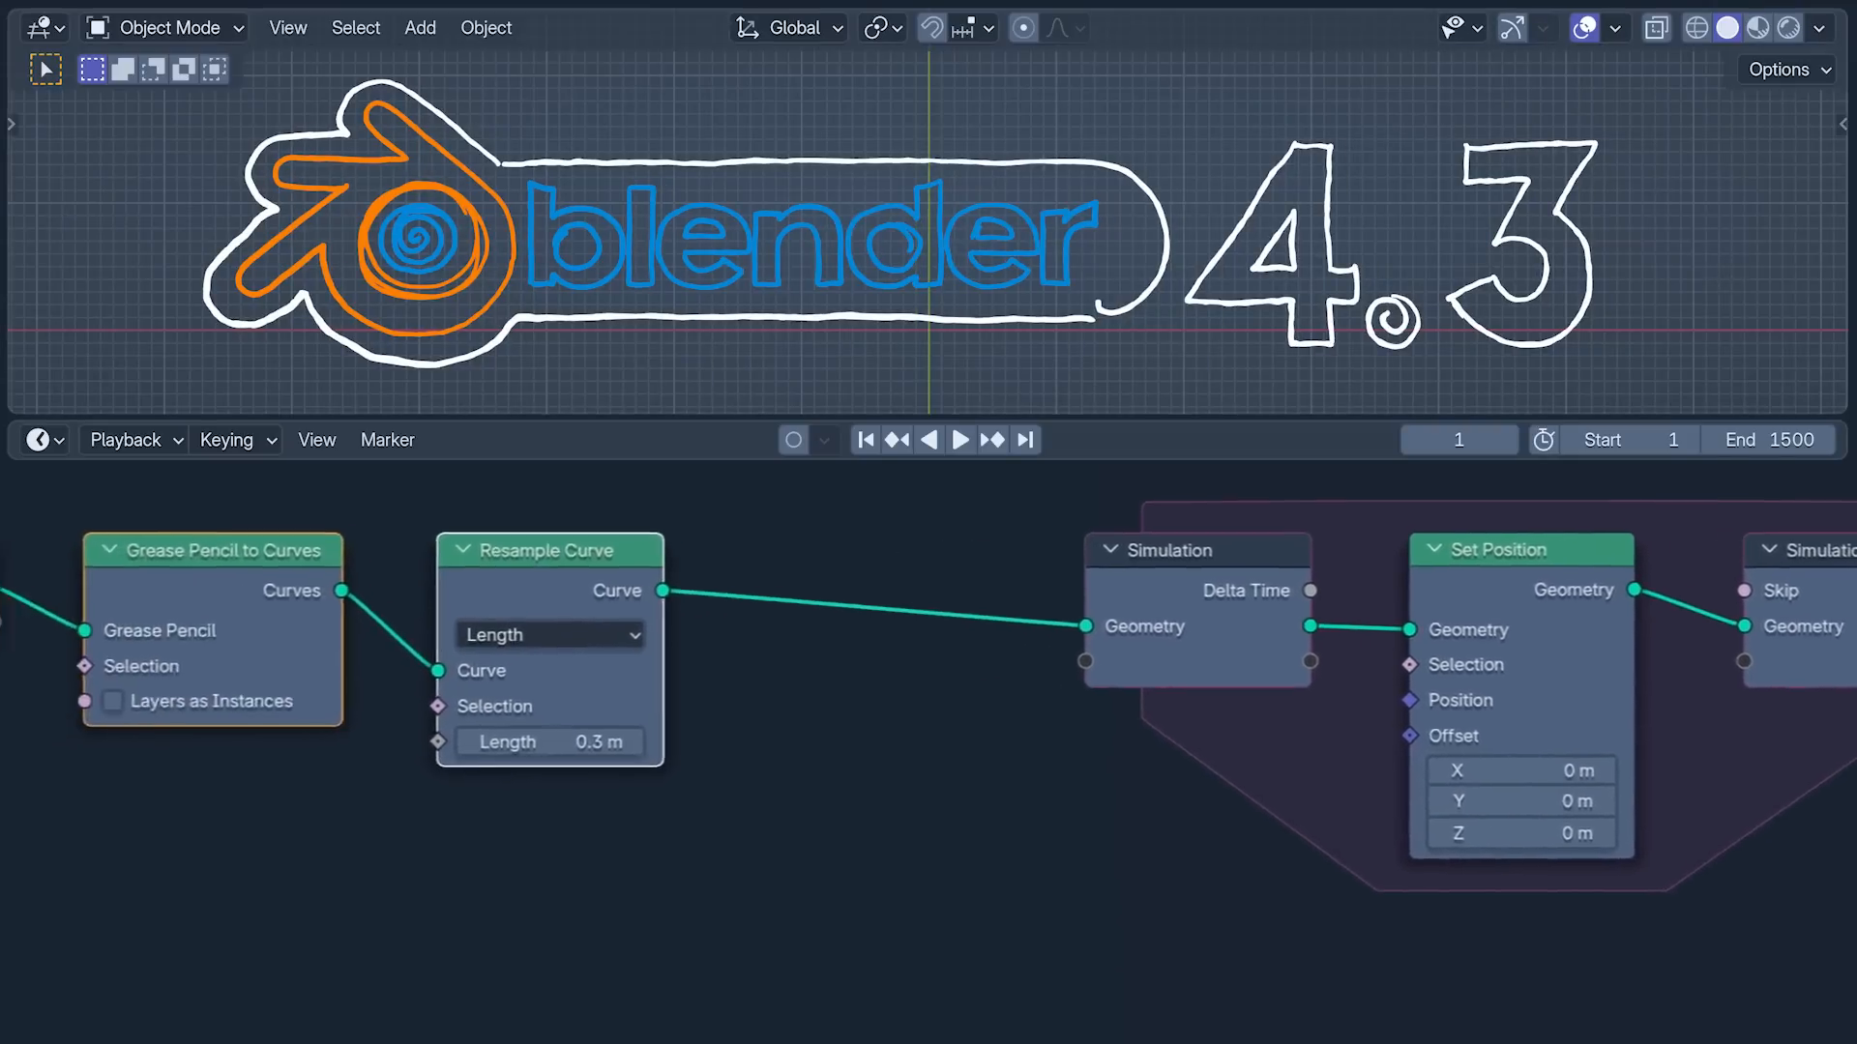
drag(906, 1035, 905, 547)
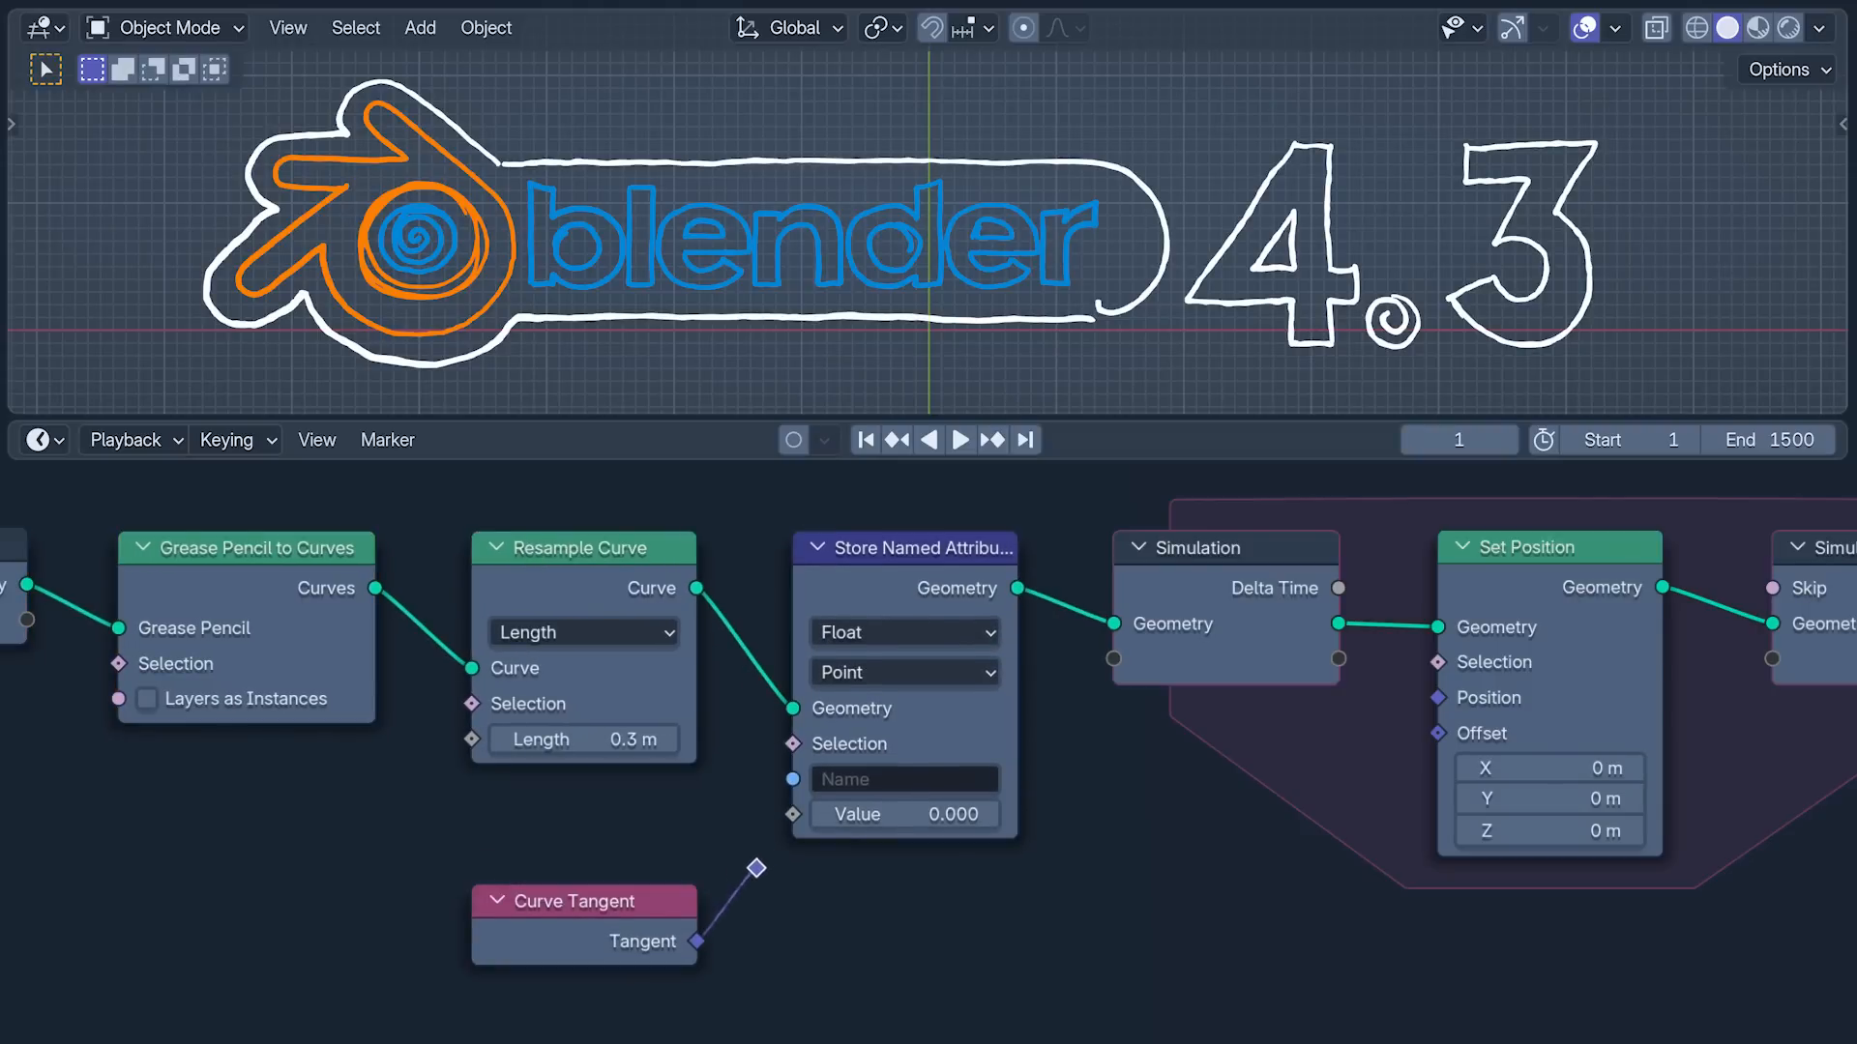
drag(750, 873, 793, 815)
Step: Store the tangent as a Vector attribute named "starting tangent" and place the Curve Tangent node beneath the Store Named Attribute node
click(948, 634)
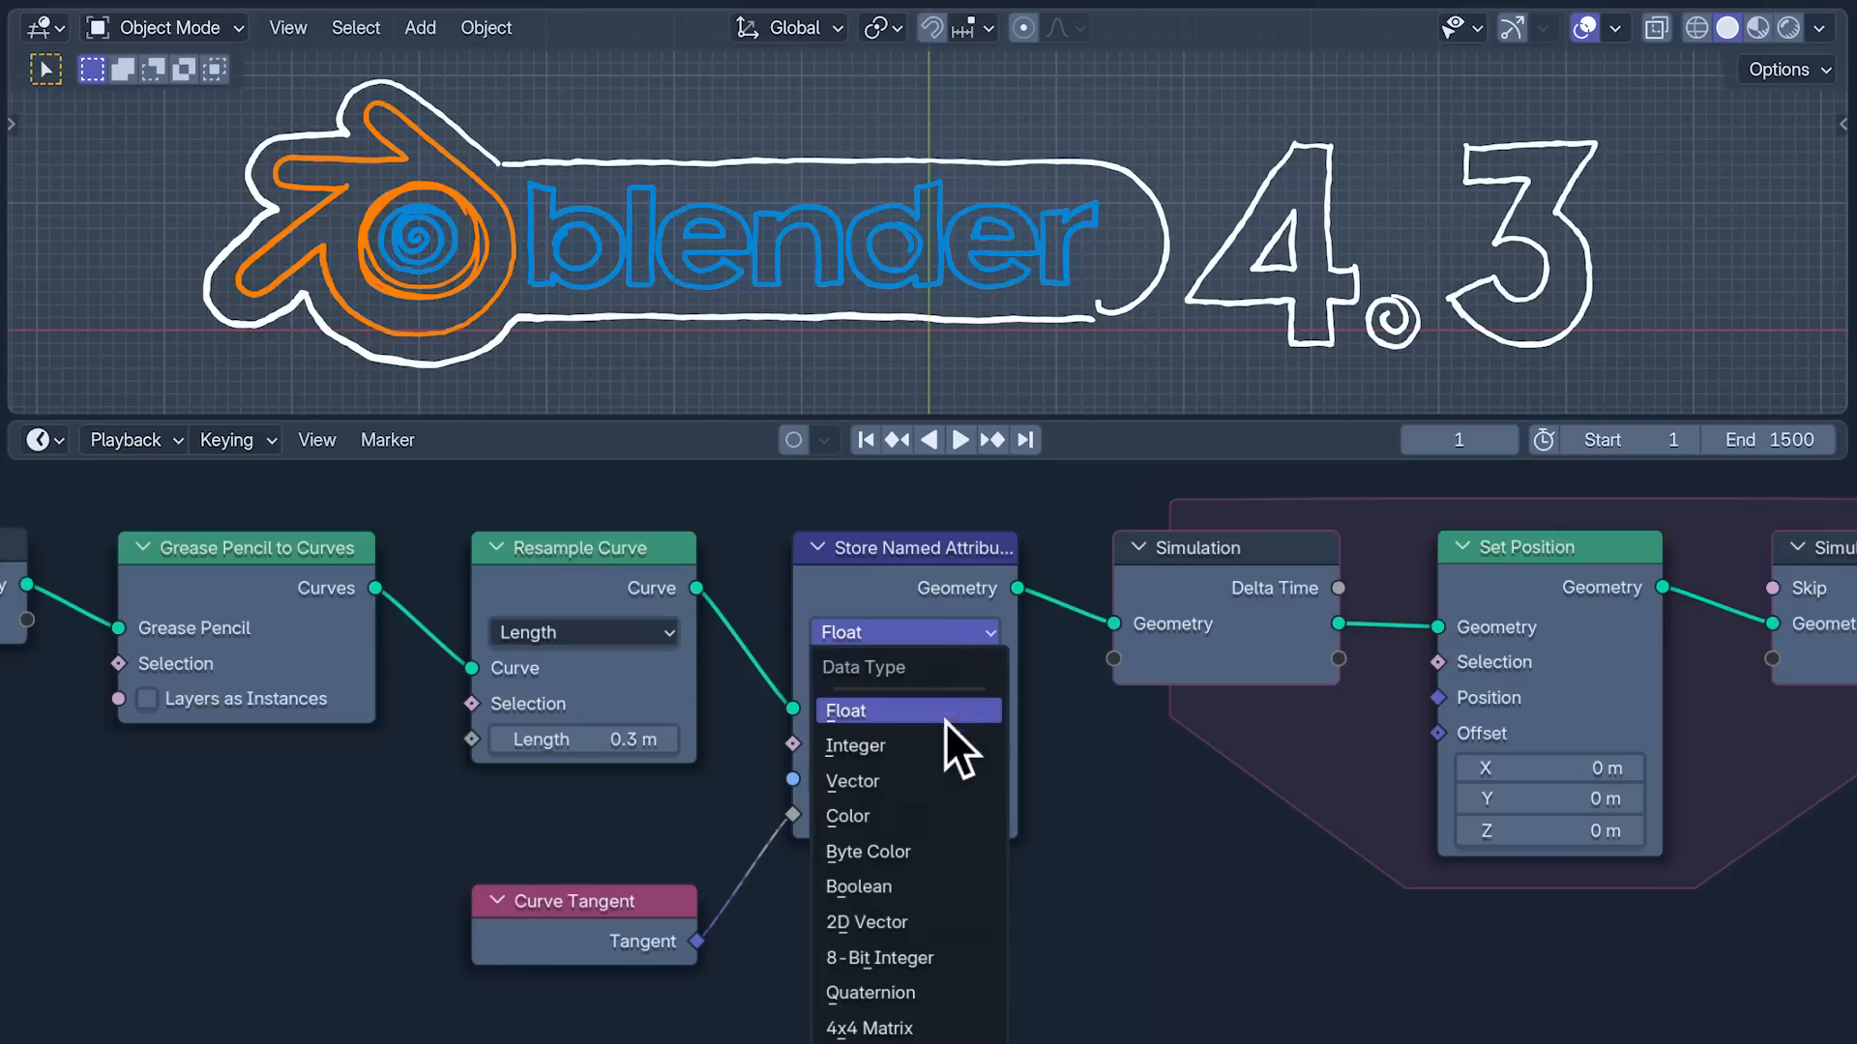
click(942, 770)
click(942, 781)
text(starting tang)
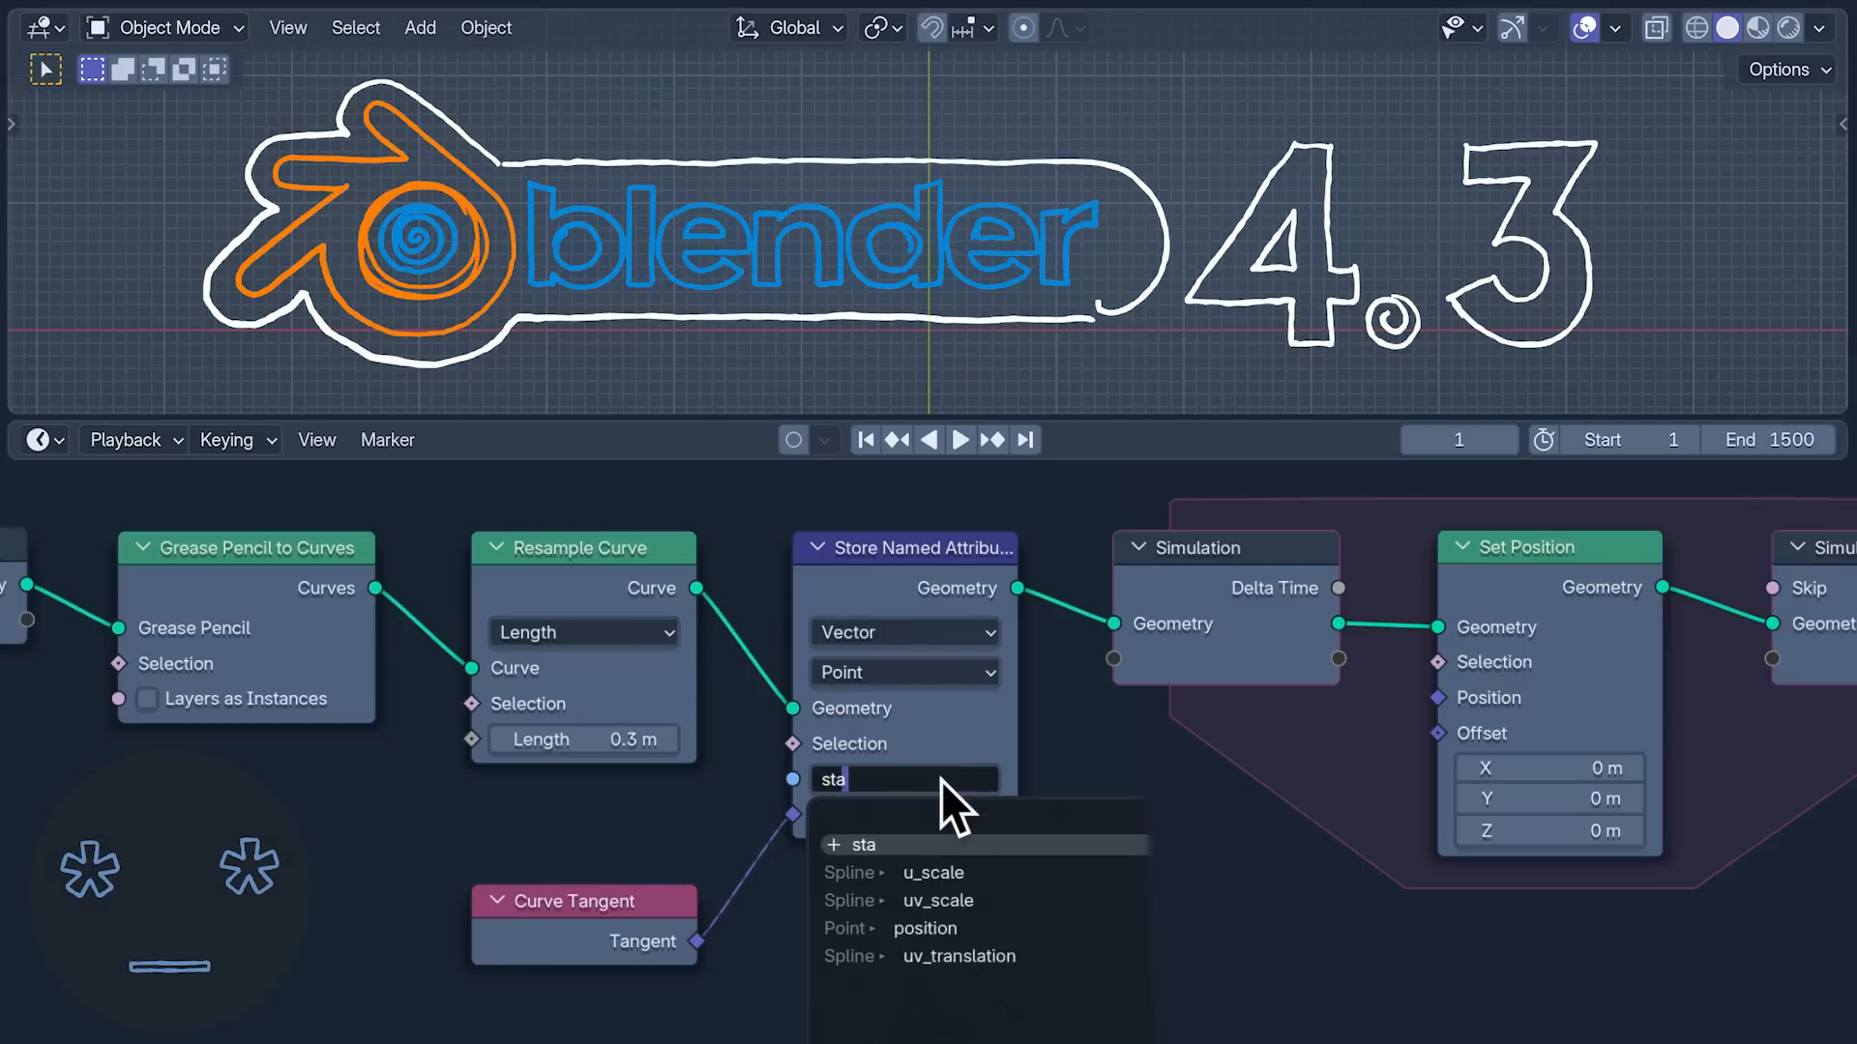
text(ent)
key(Return)
drag(629, 918, 950, 919)
key(alt+a)
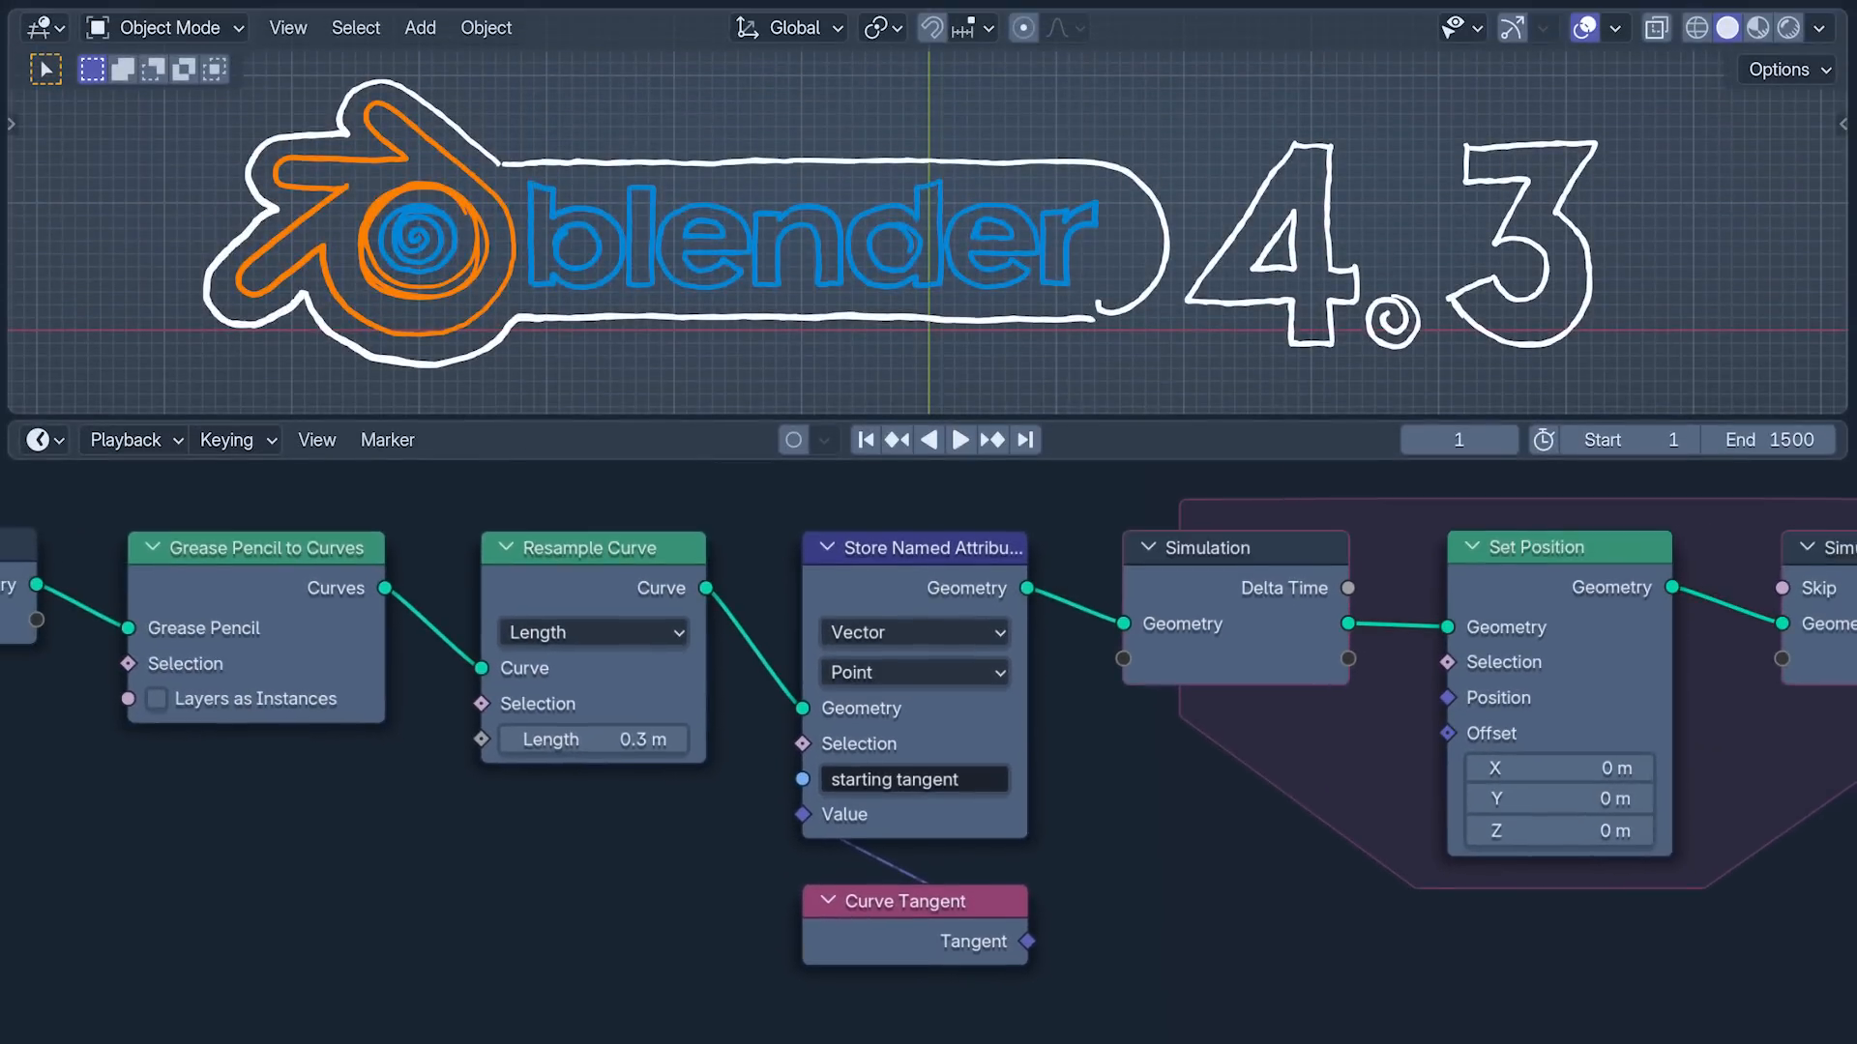
Step: Make room in front of the Set Position node and add a Named Attribute node below the simulation link
drag(1801, 240, 1791, 239)
drag(1553, 547, 1842, 547)
key(shift+a)
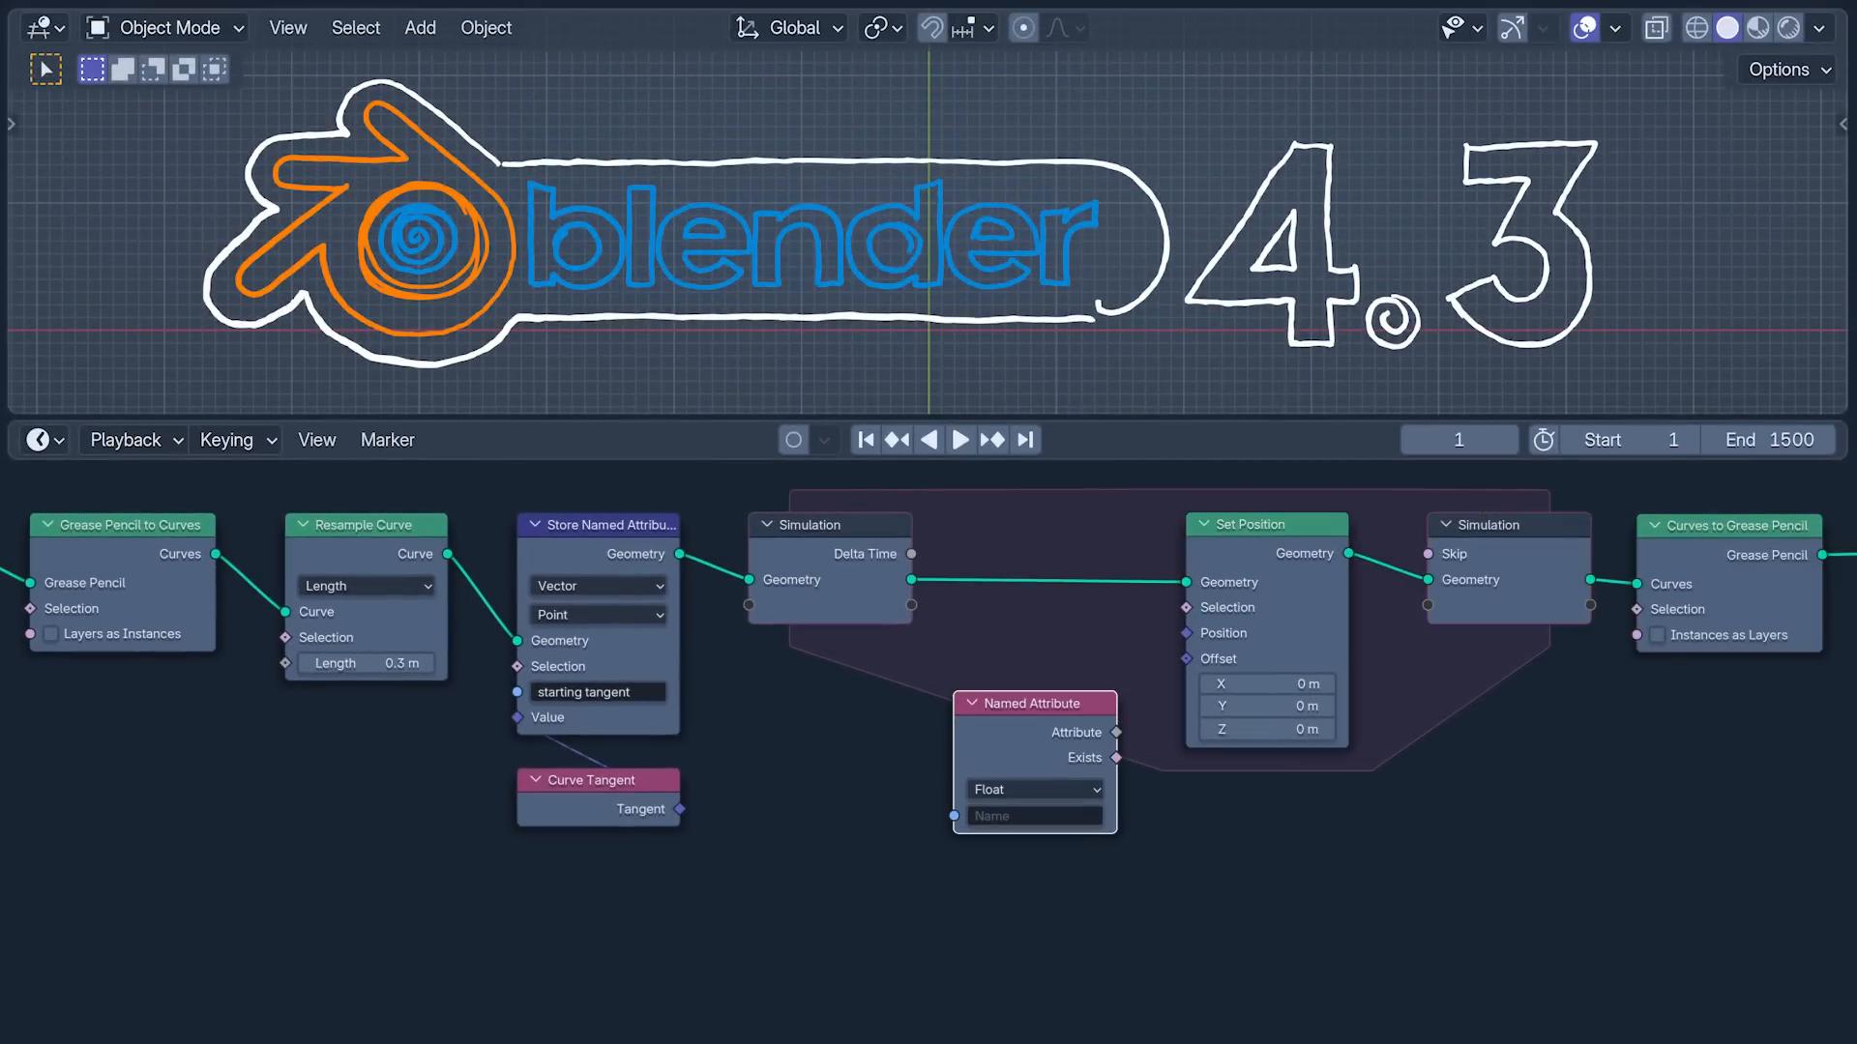
key(alt+a)
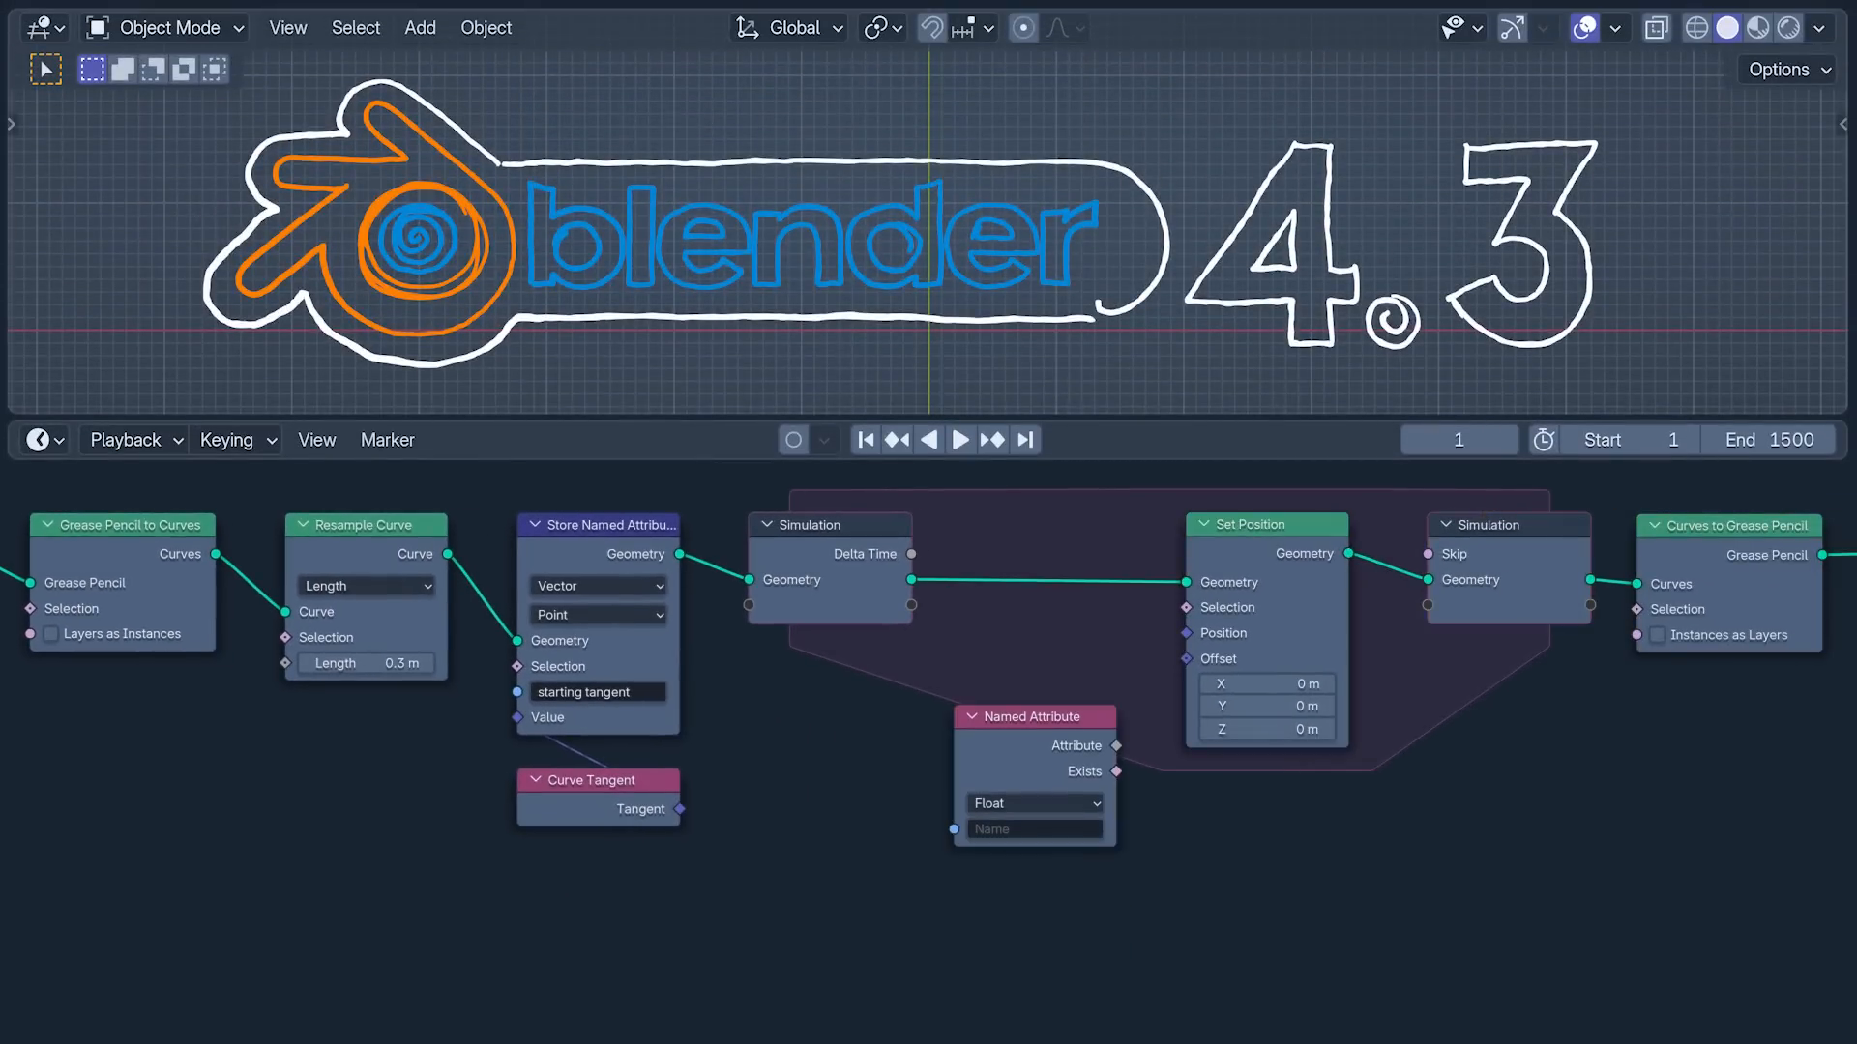
Step: Set the Named Attribute node to the Vector attribute "starting tangent" and connect its Attribute output to Set Position's Offset
click(1097, 806)
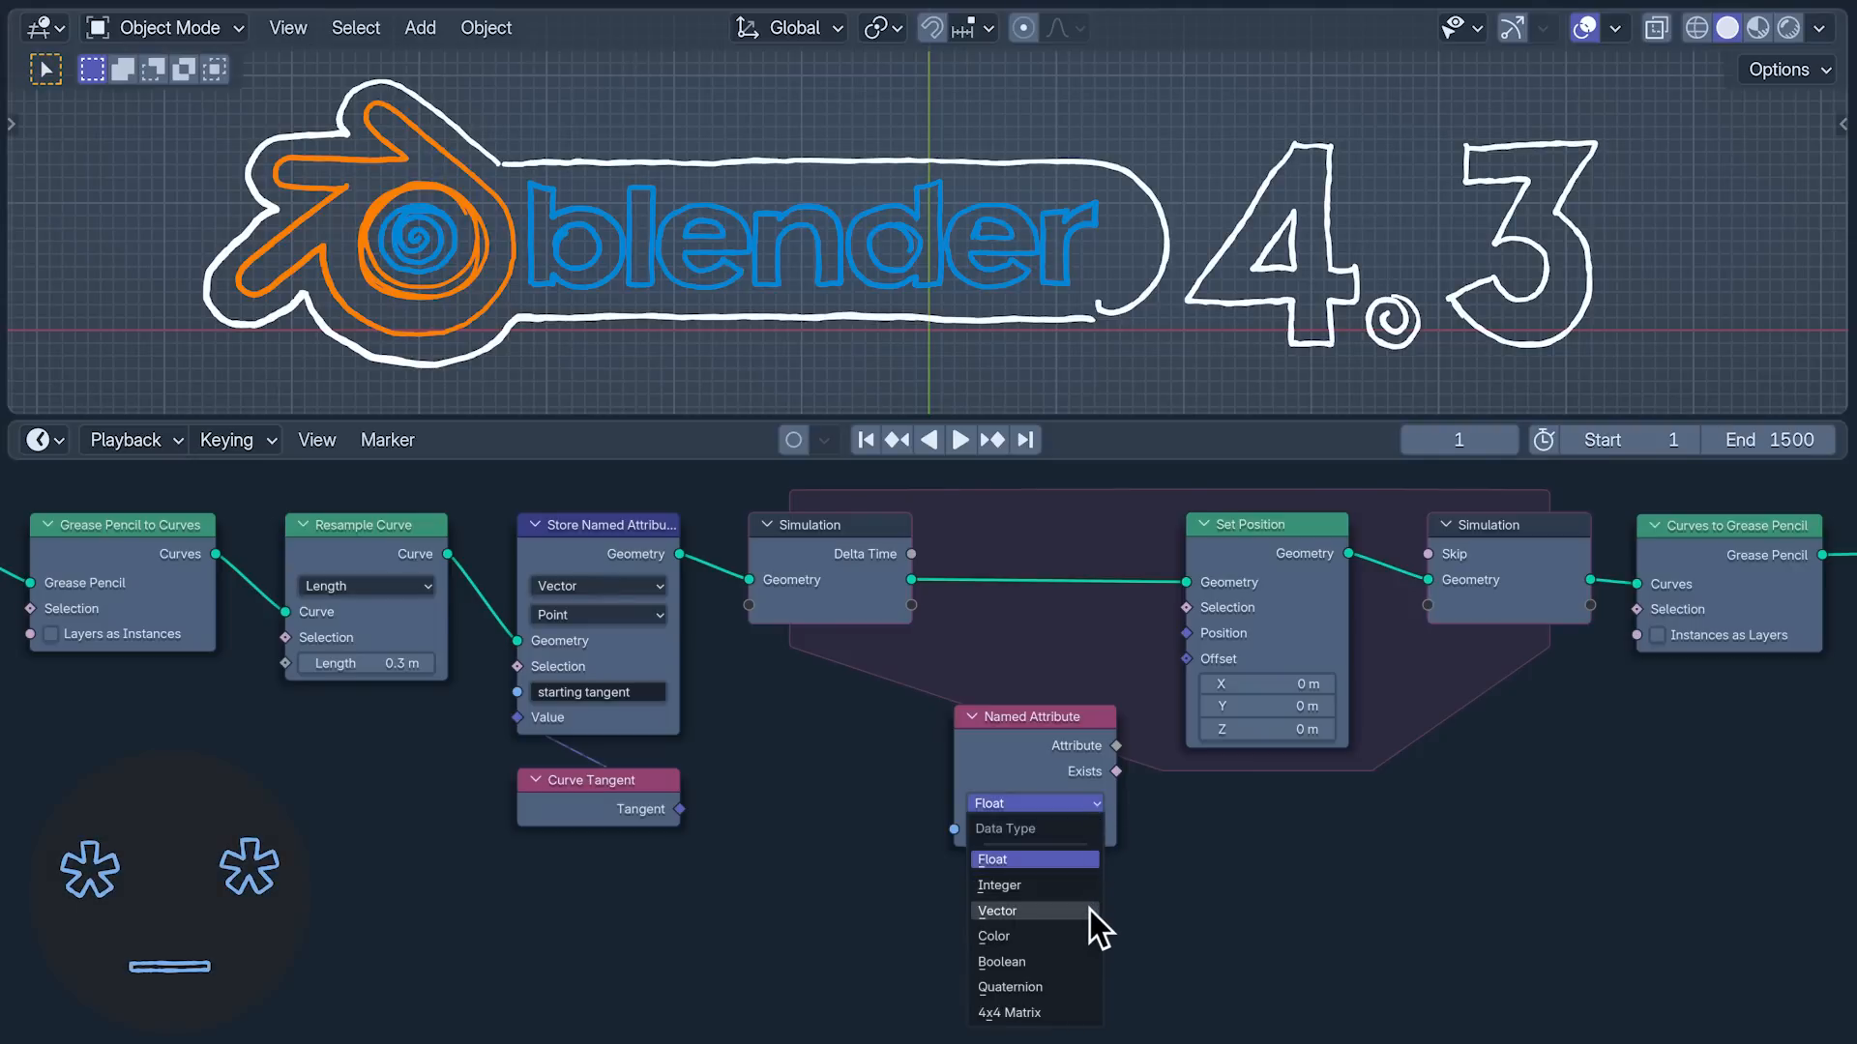
click(1089, 909)
click(1058, 829)
text(starting)
click(1081, 896)
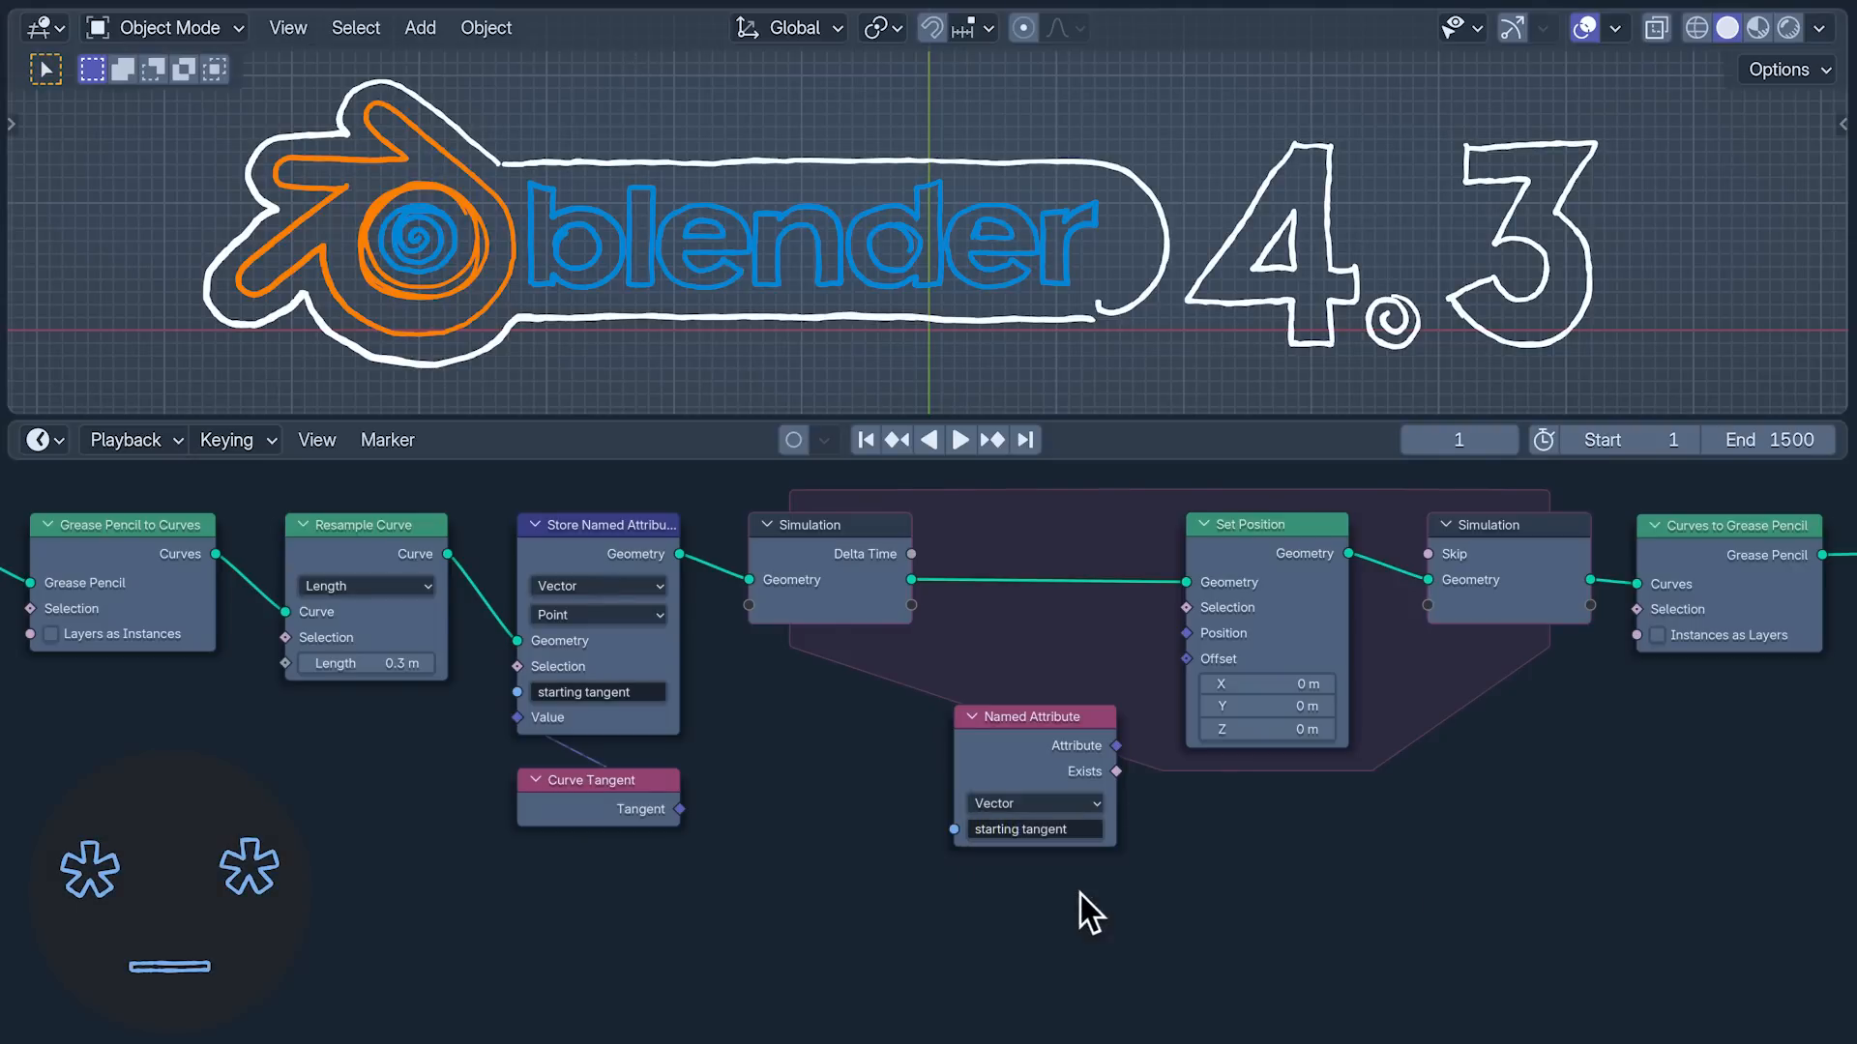
drag(1146, 714, 1185, 658)
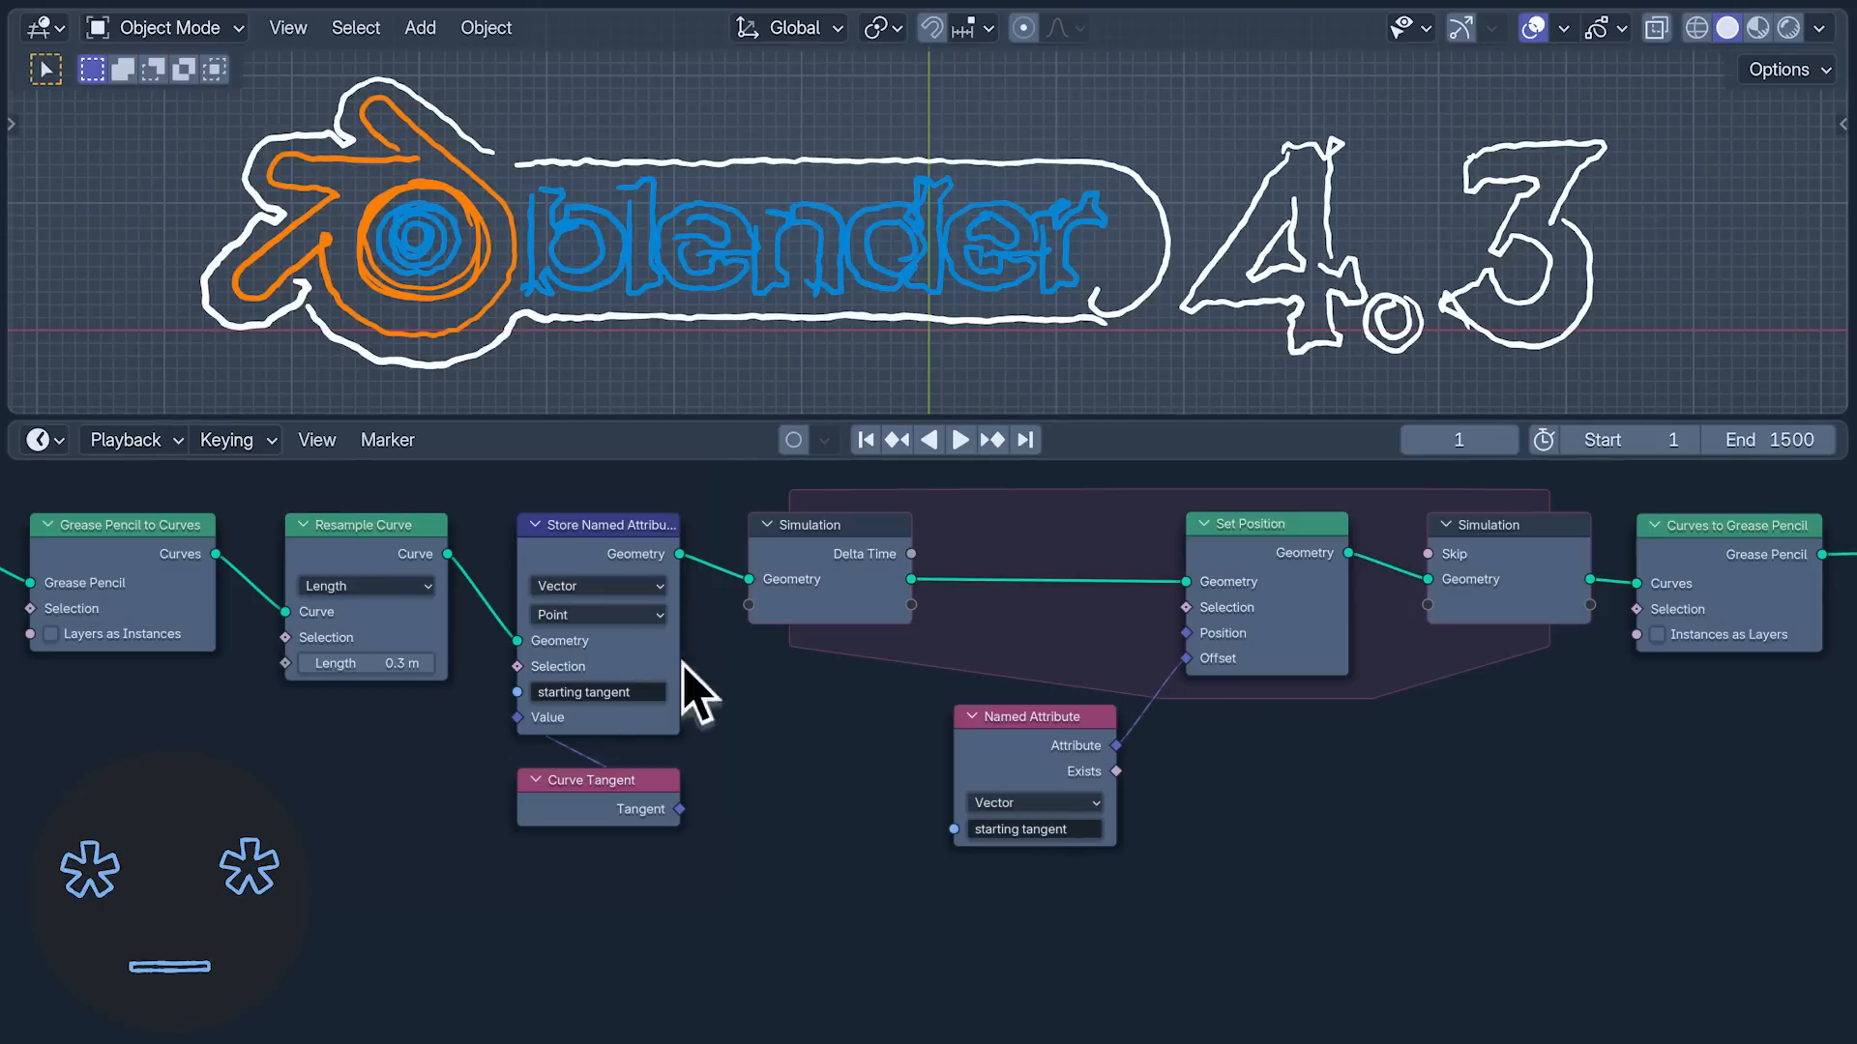
Step: Play the simulation with the tangent-driven offset, and return to frame 1
click(961, 441)
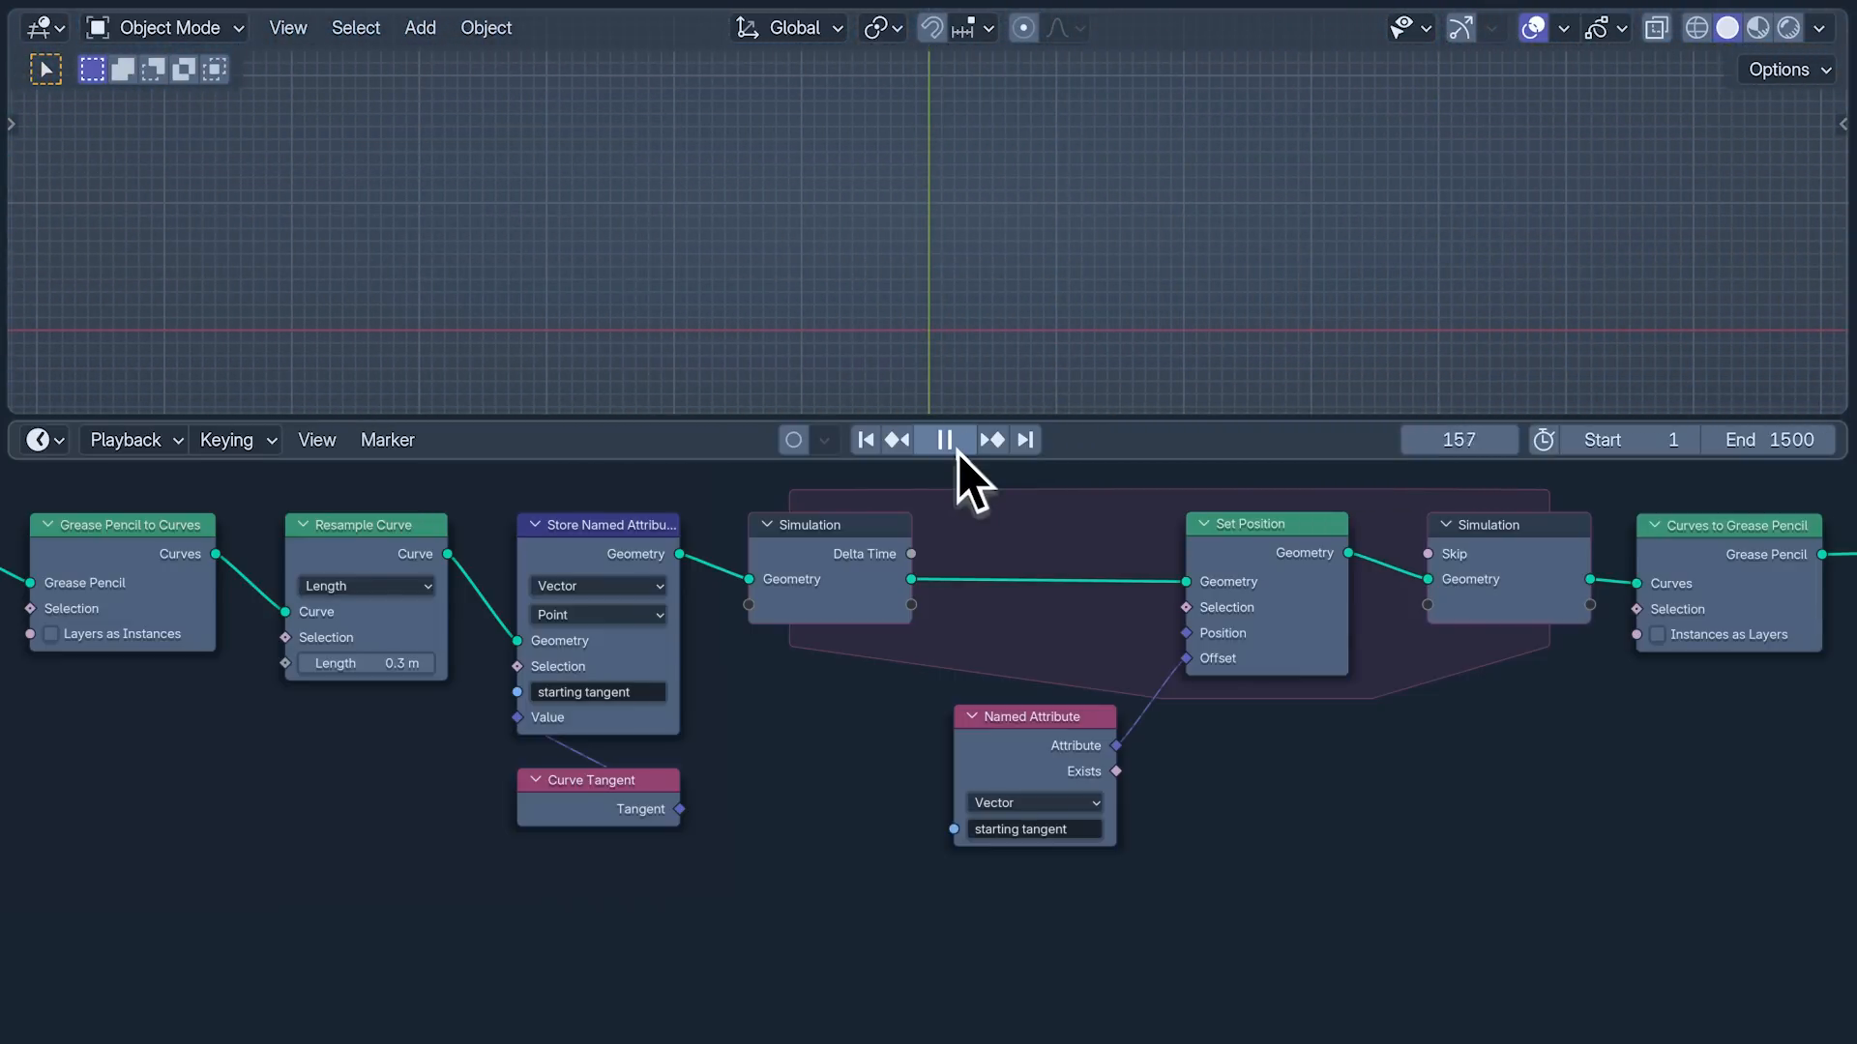
click(946, 443)
click(867, 443)
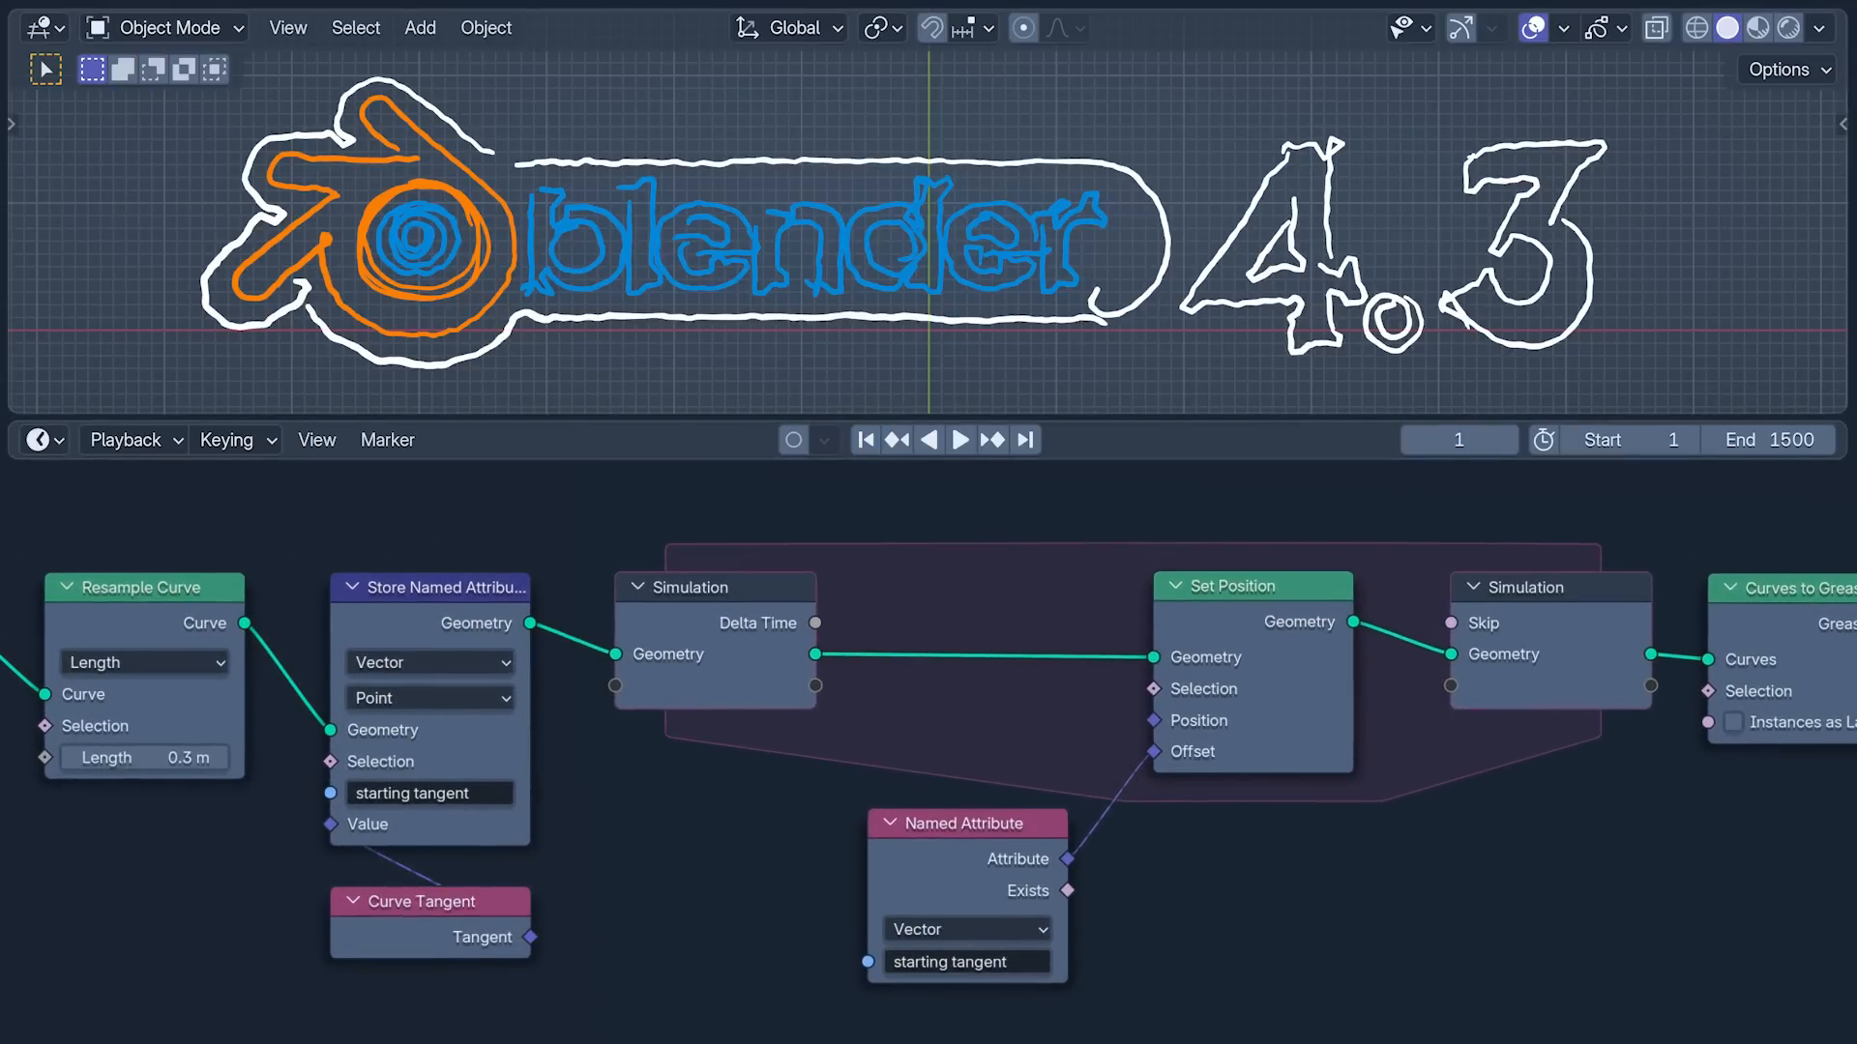
Step: Move the "starting tangent" link from Set Position's Offset to its Position input, and shift the Named Attribute node farther from Set Position
mouse_move(1153, 752)
mouse_down()
mouse_move(1108, 723)
mouse_move(1153, 720)
mouse_up()
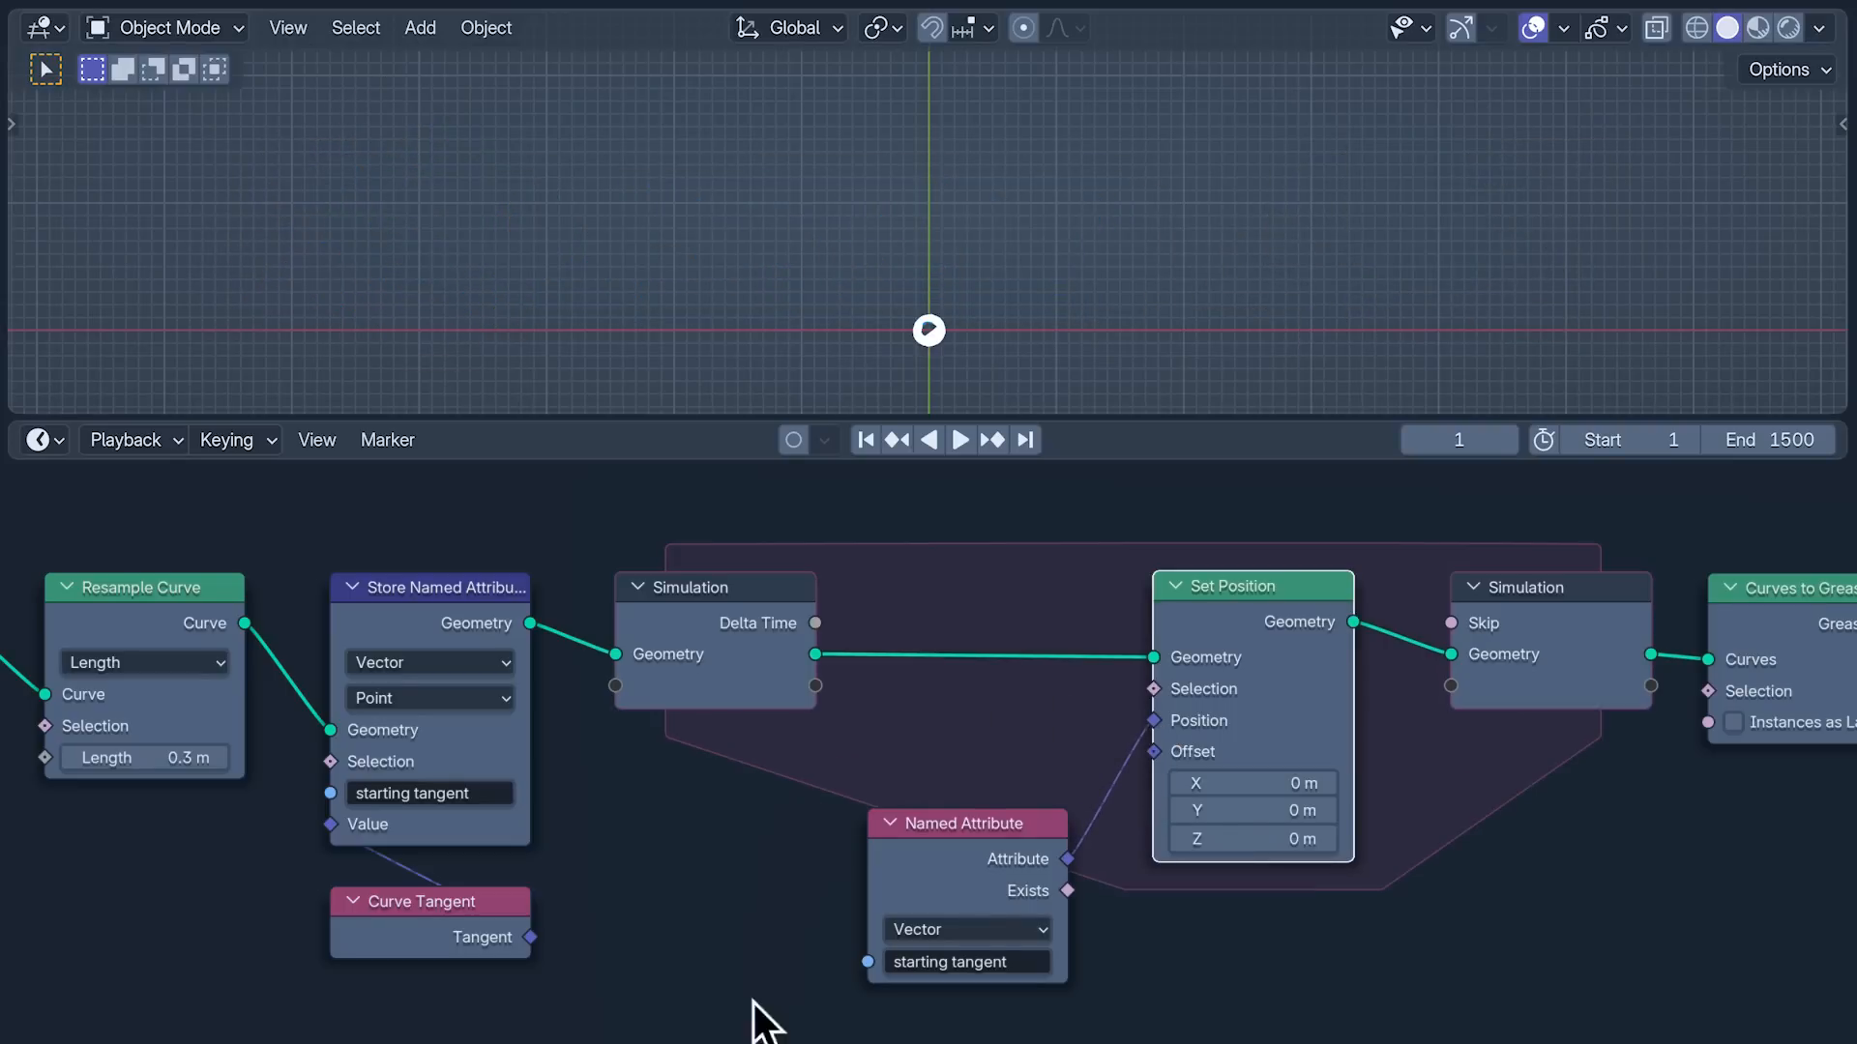
key(alt+a)
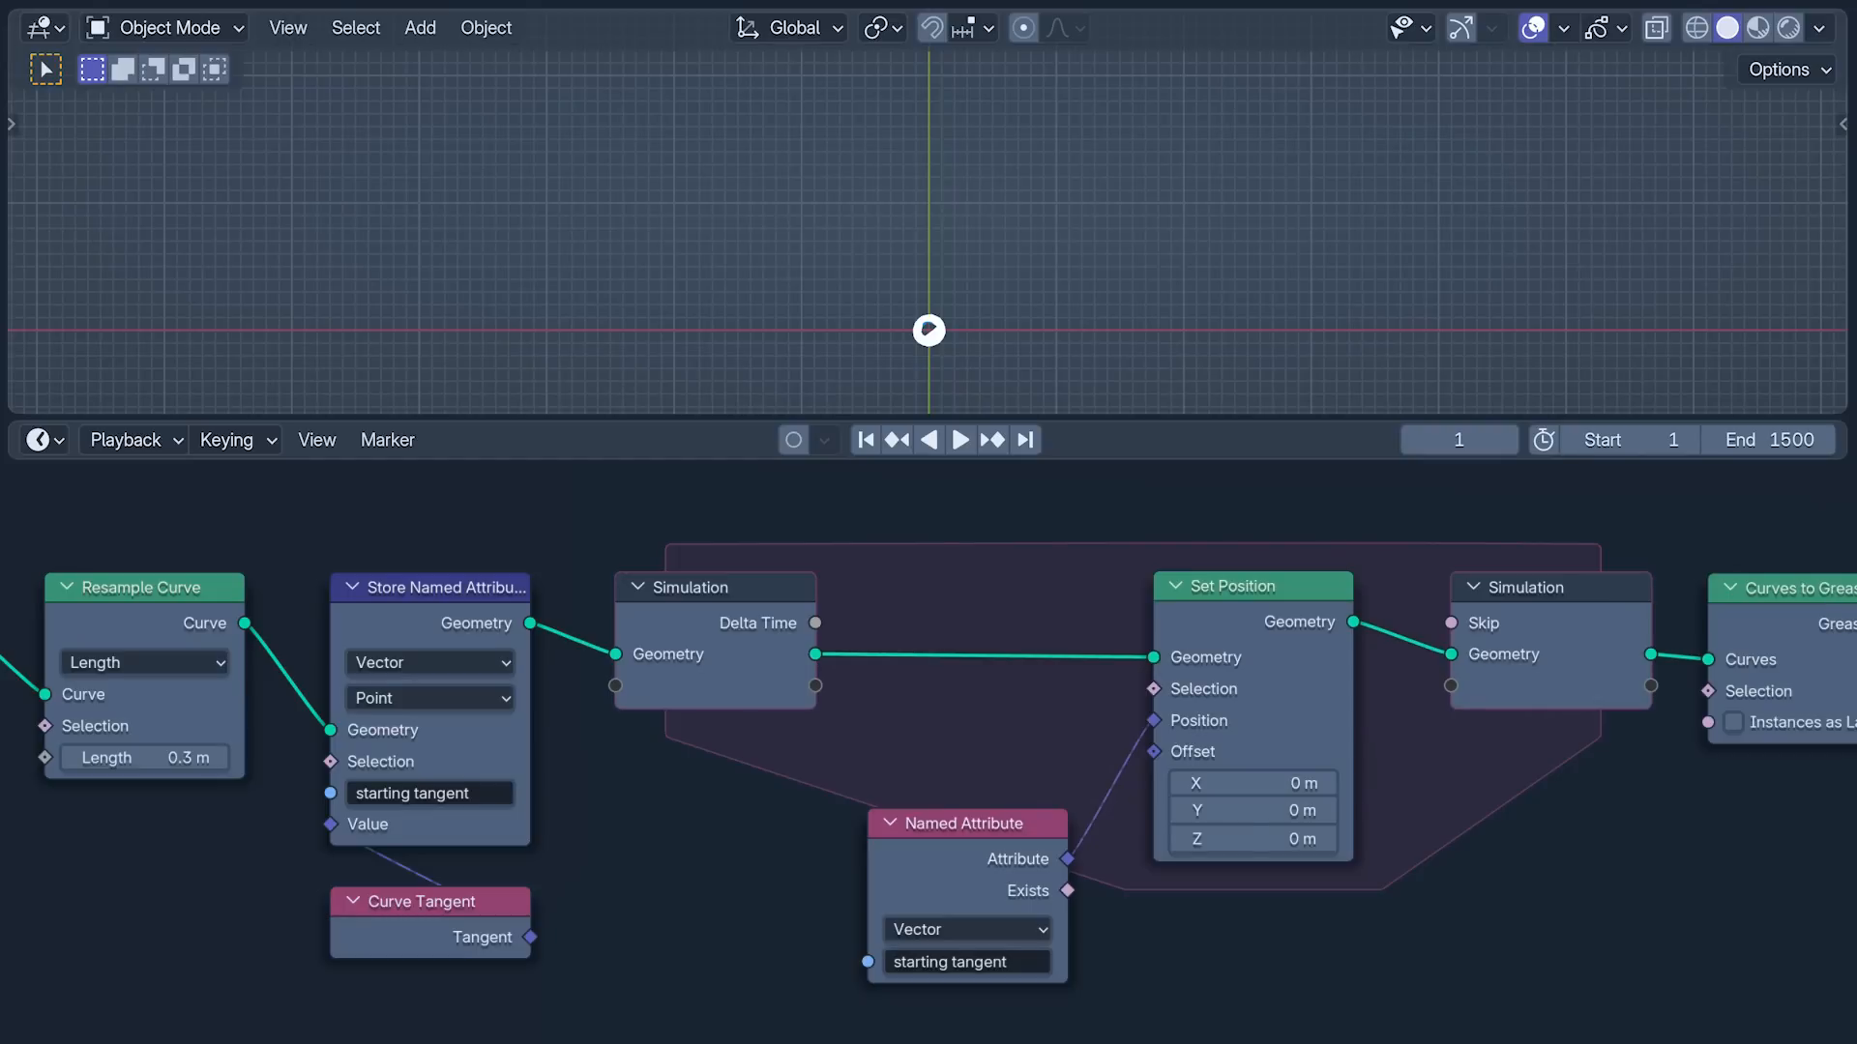
drag(967, 823, 711, 966)
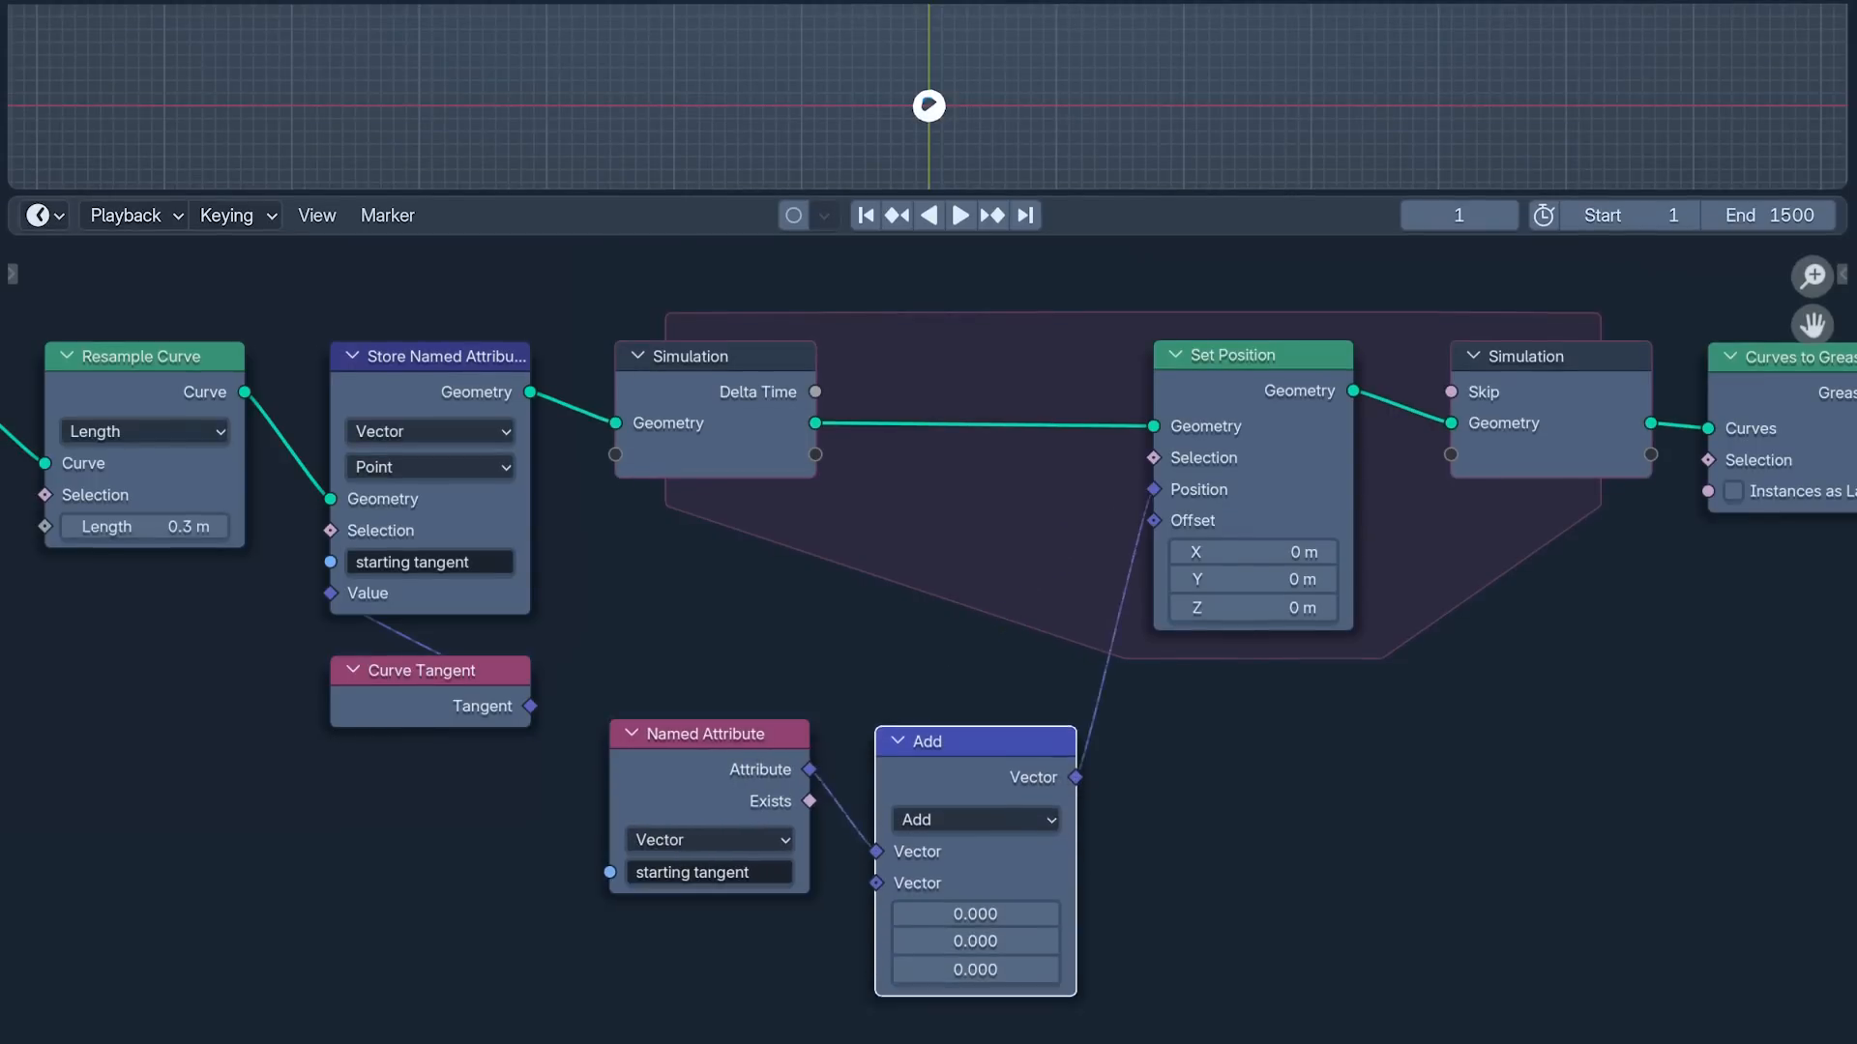
Step: Add a Position node's output to the starting tangent through the Add node, collapse Add, and place Position beneath it
drag(975, 741, 975, 736)
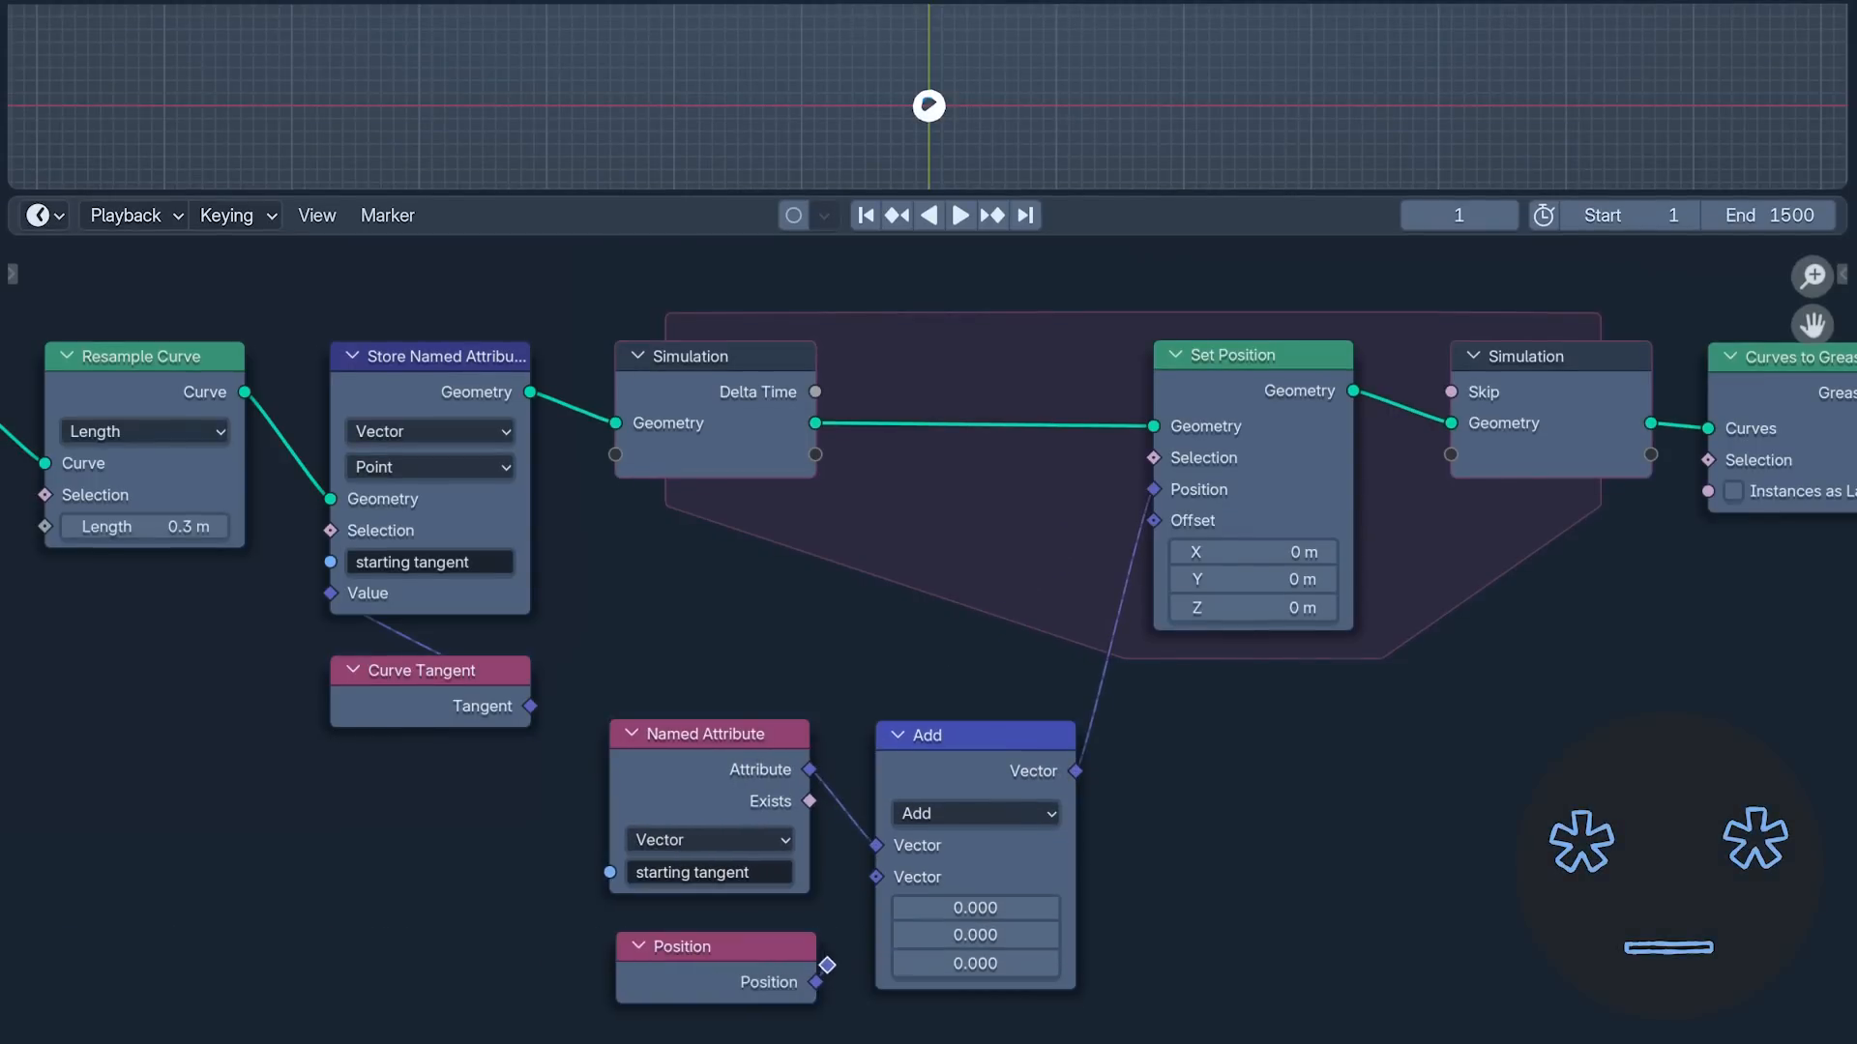
drag(827, 965, 876, 877)
click(900, 736)
drag(764, 967, 1021, 842)
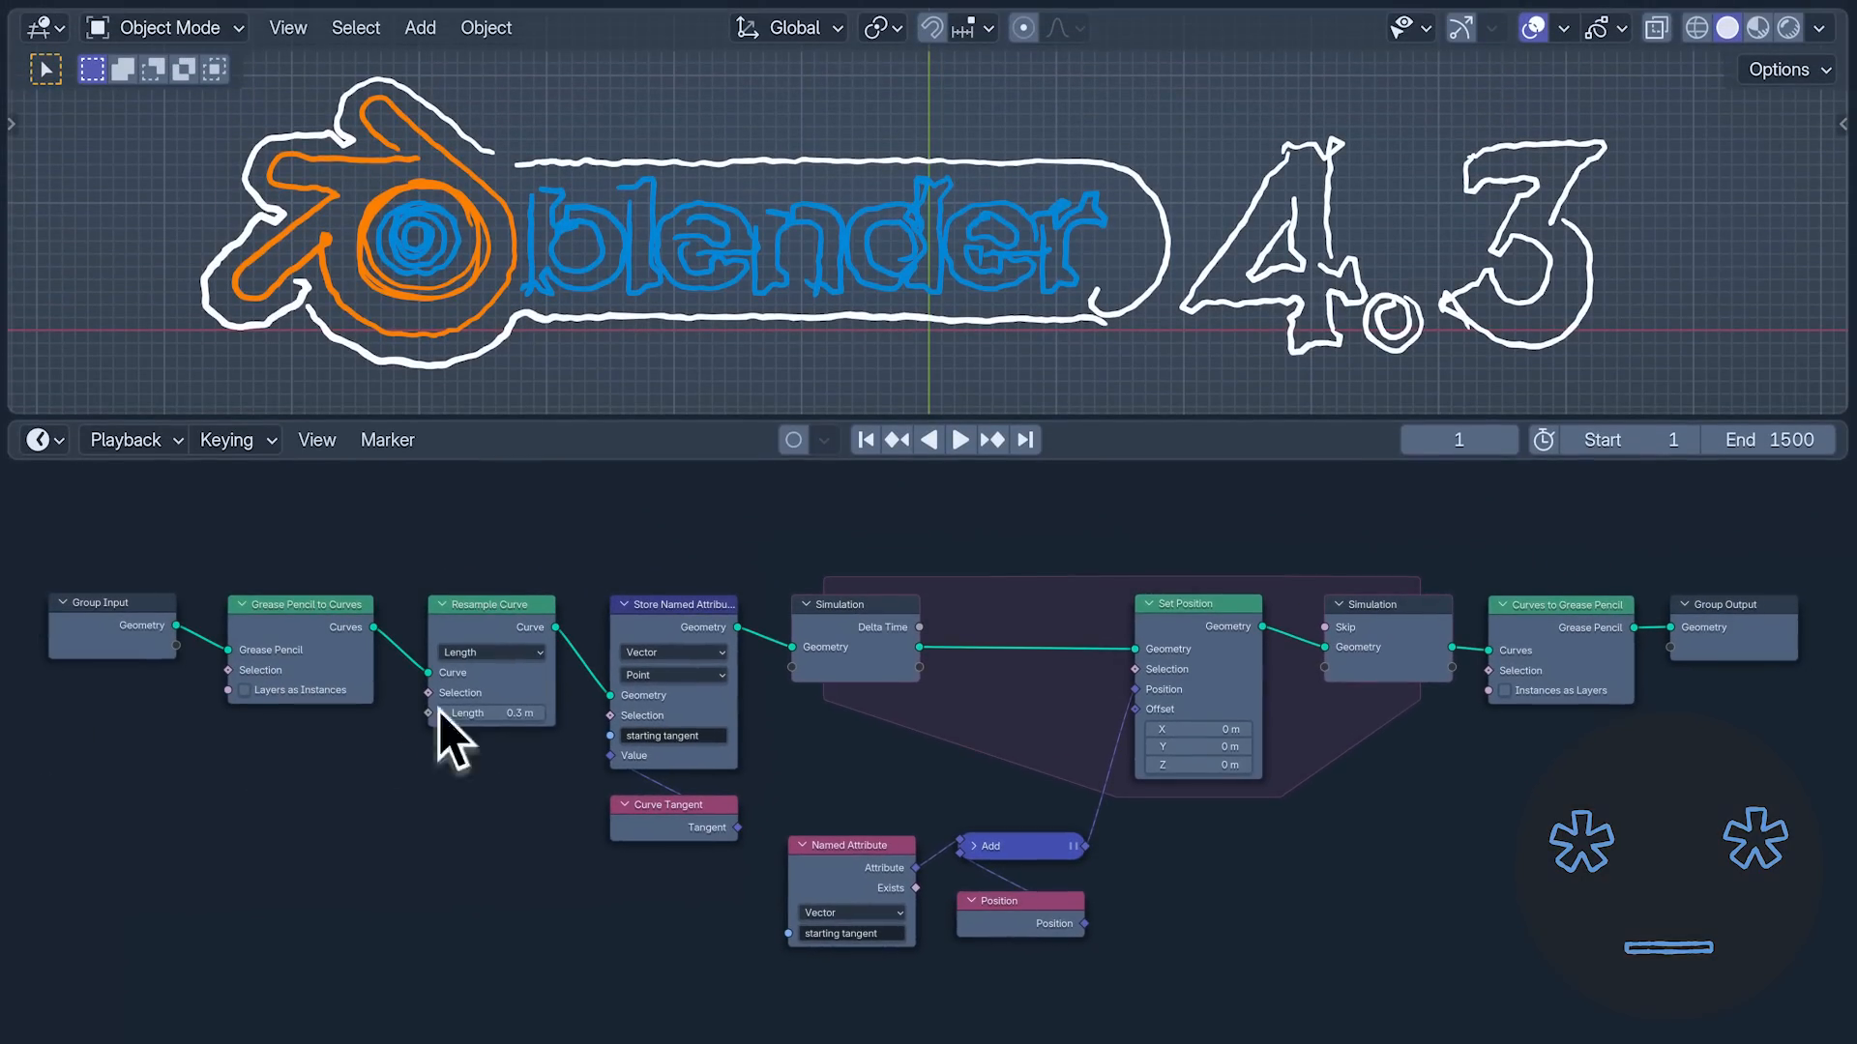
Step: Play the simulation with the tangent added to the position, and return to frame 1
click(959, 443)
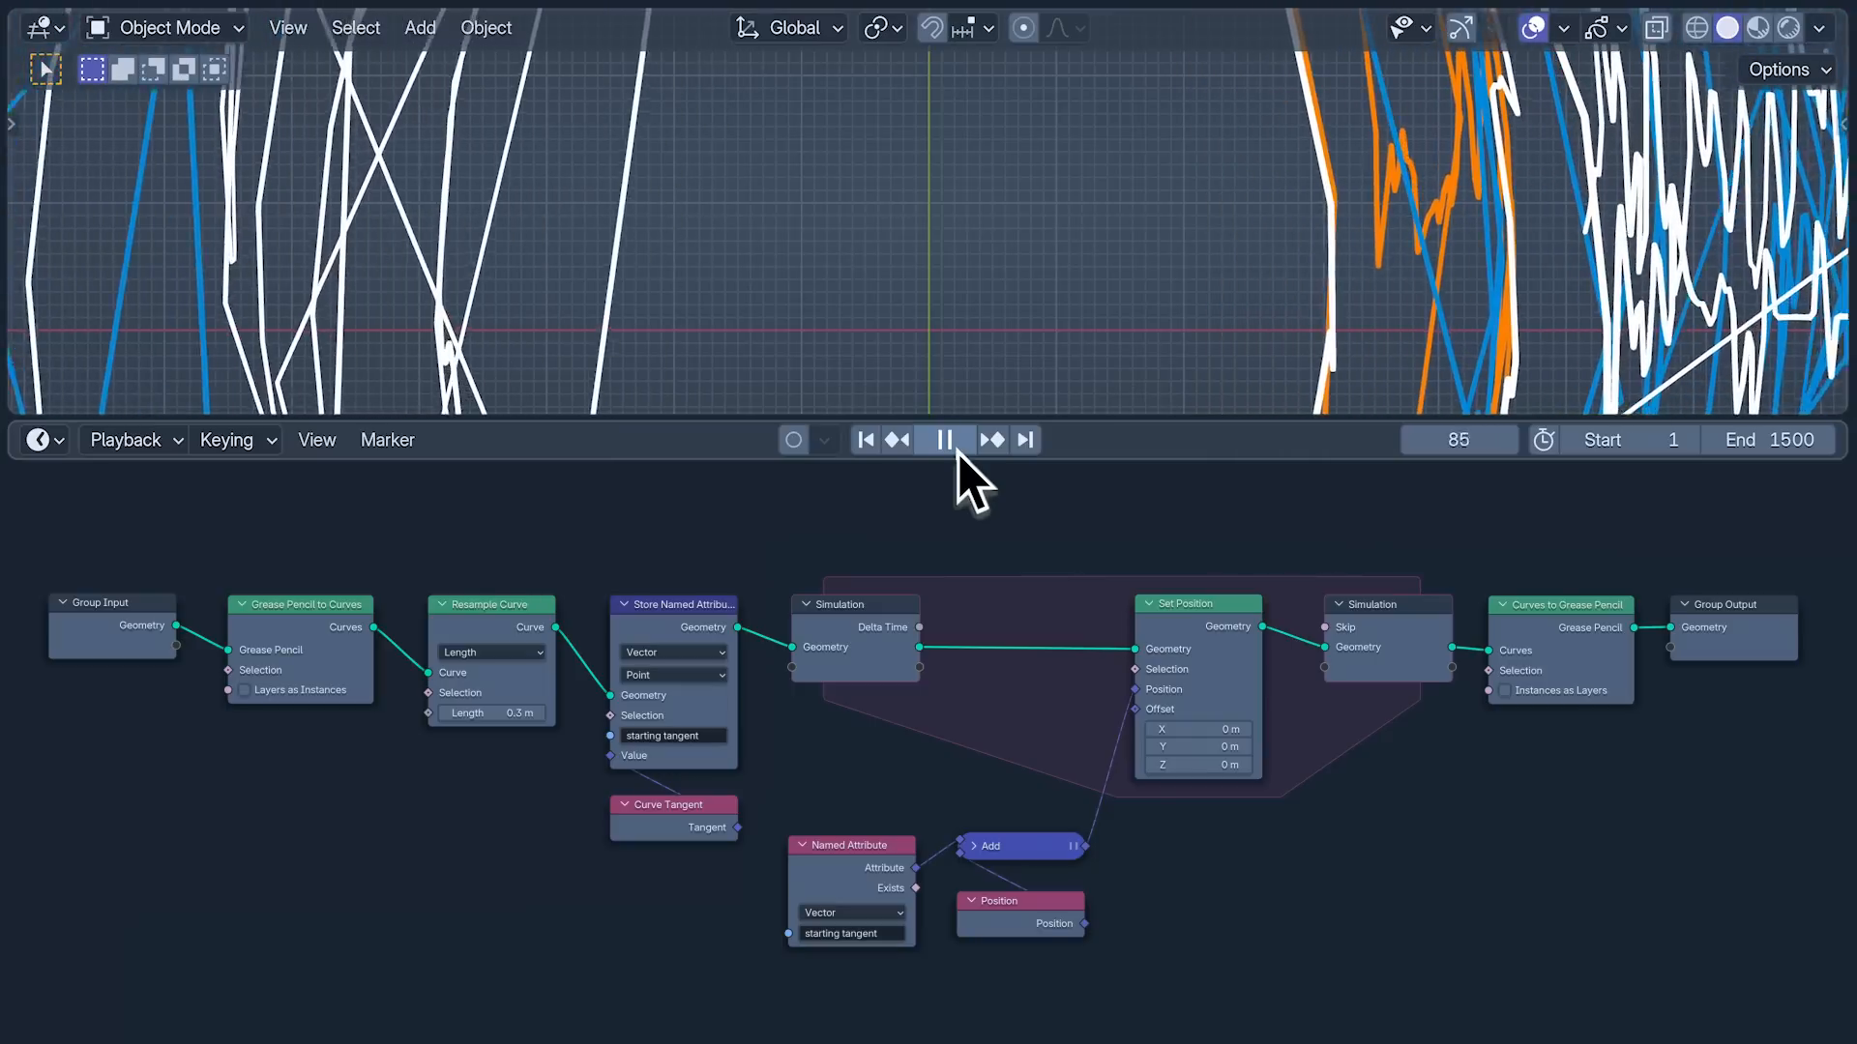
click(945, 442)
click(866, 447)
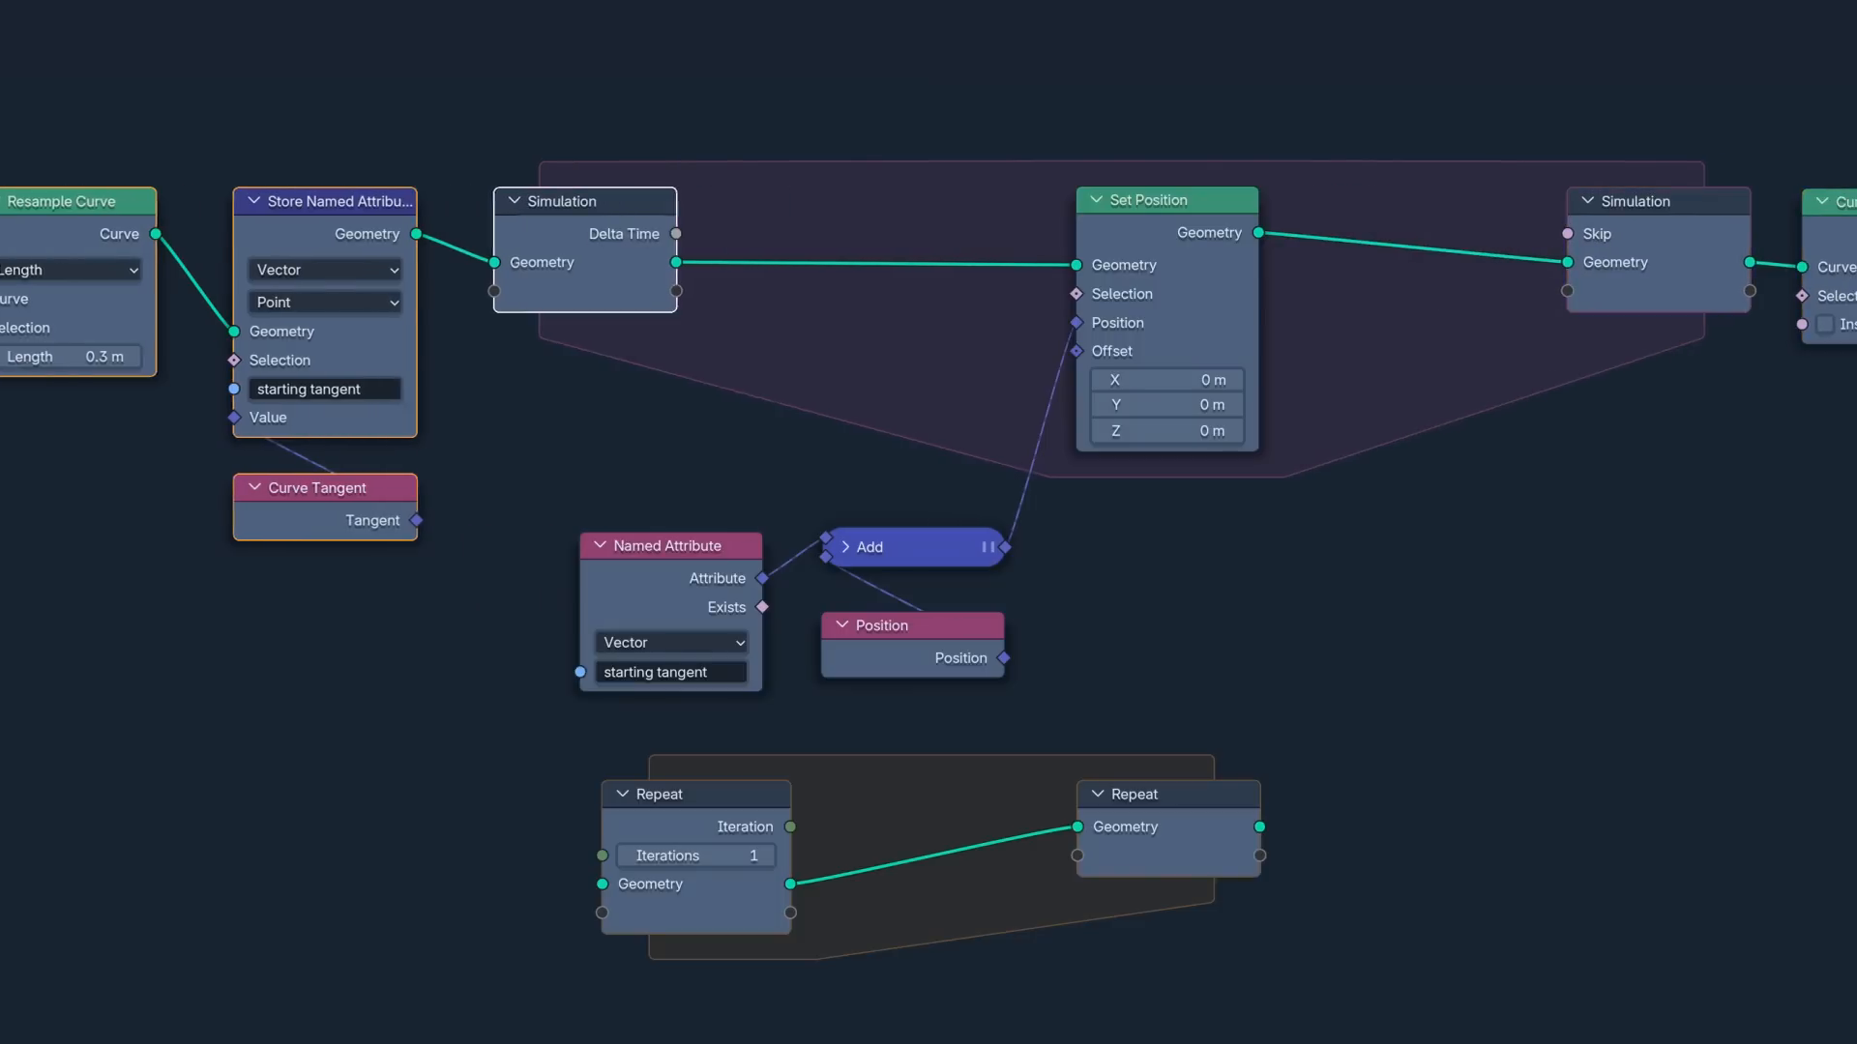
Step: Cut the geometry links on both sides of Set Position and the link inside the new Repeat Zone
mouse_move(623, 205)
ctrl+right_down()
mouse_move(671, 384)
mouse_move(638, 411)
ctrl+right_up()
ctrl+right_drag(1470, 207, 1434, 344)
ctrl+right_drag(997, 809, 930, 865)
Step: Widen the Repeat Zone and place it inside the Simulation Zone so that it encloses the Set Position node
key(s)
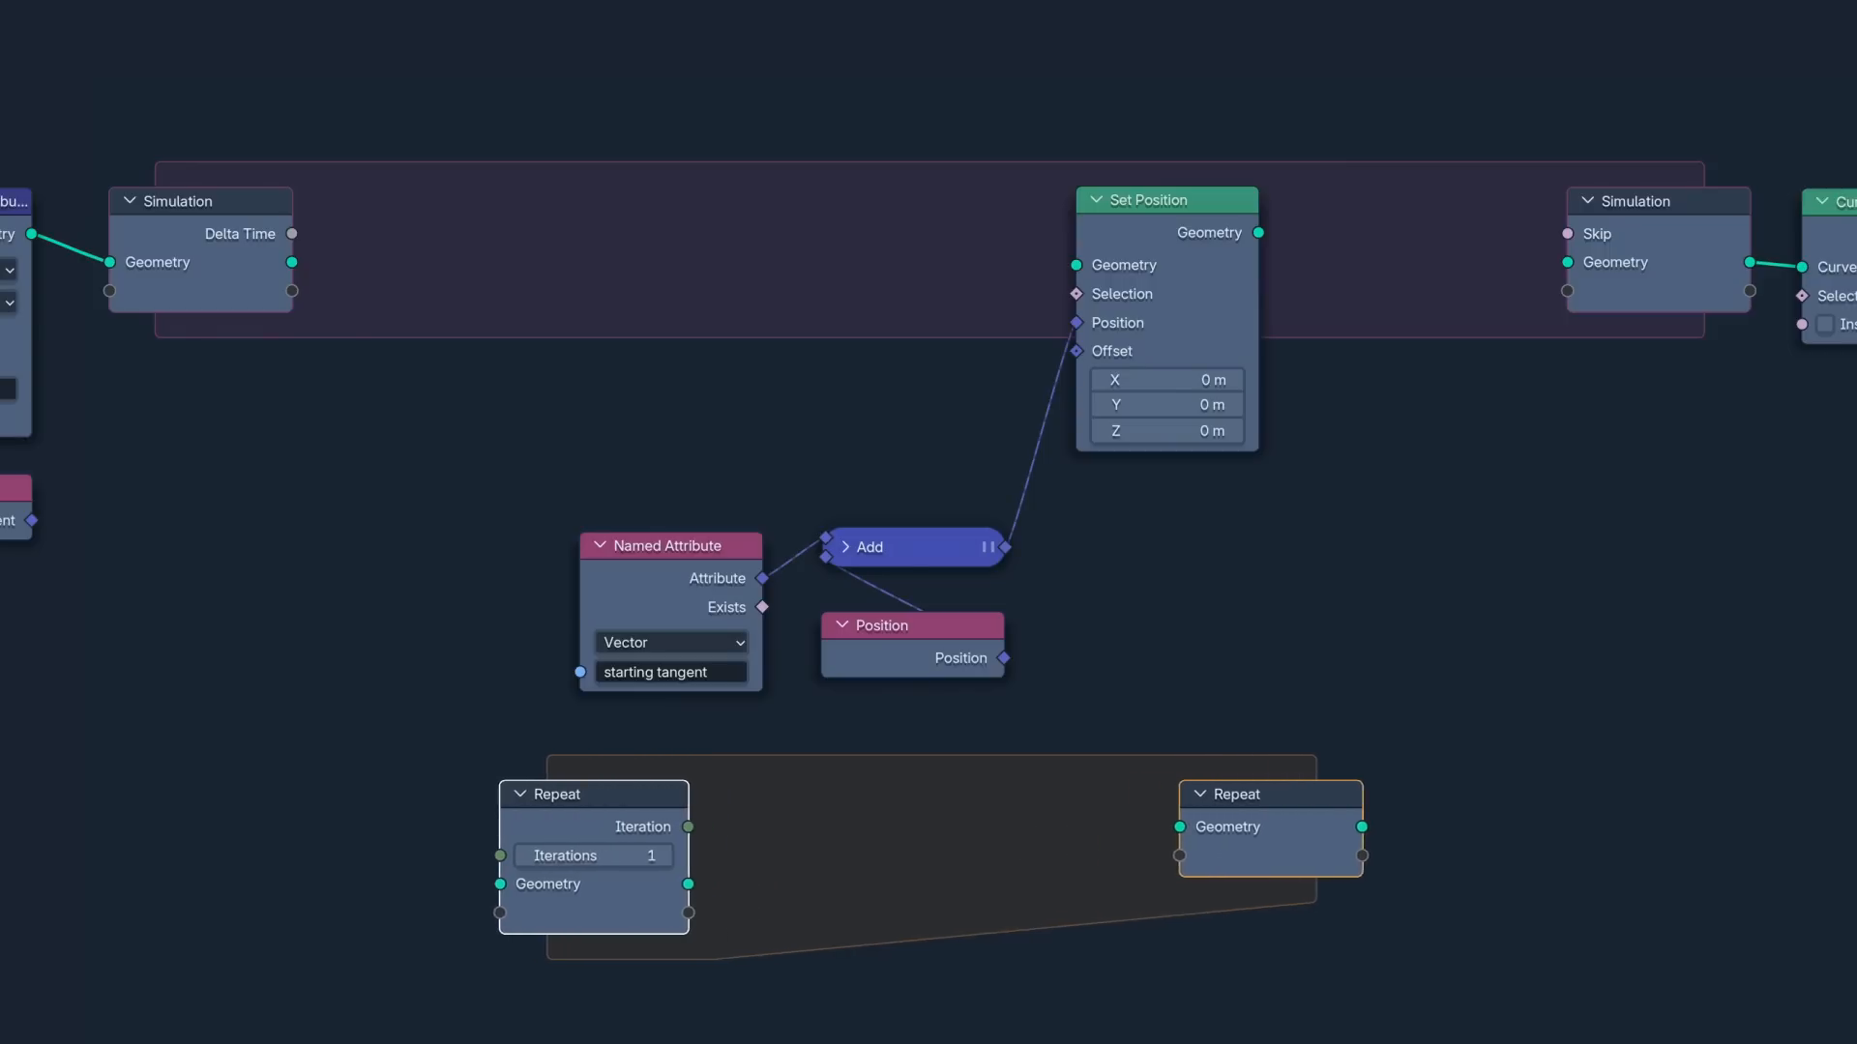
key(g)
key(y)
click(433, 344)
key(g)
key(x)
click(672, 344)
key(alt+a)
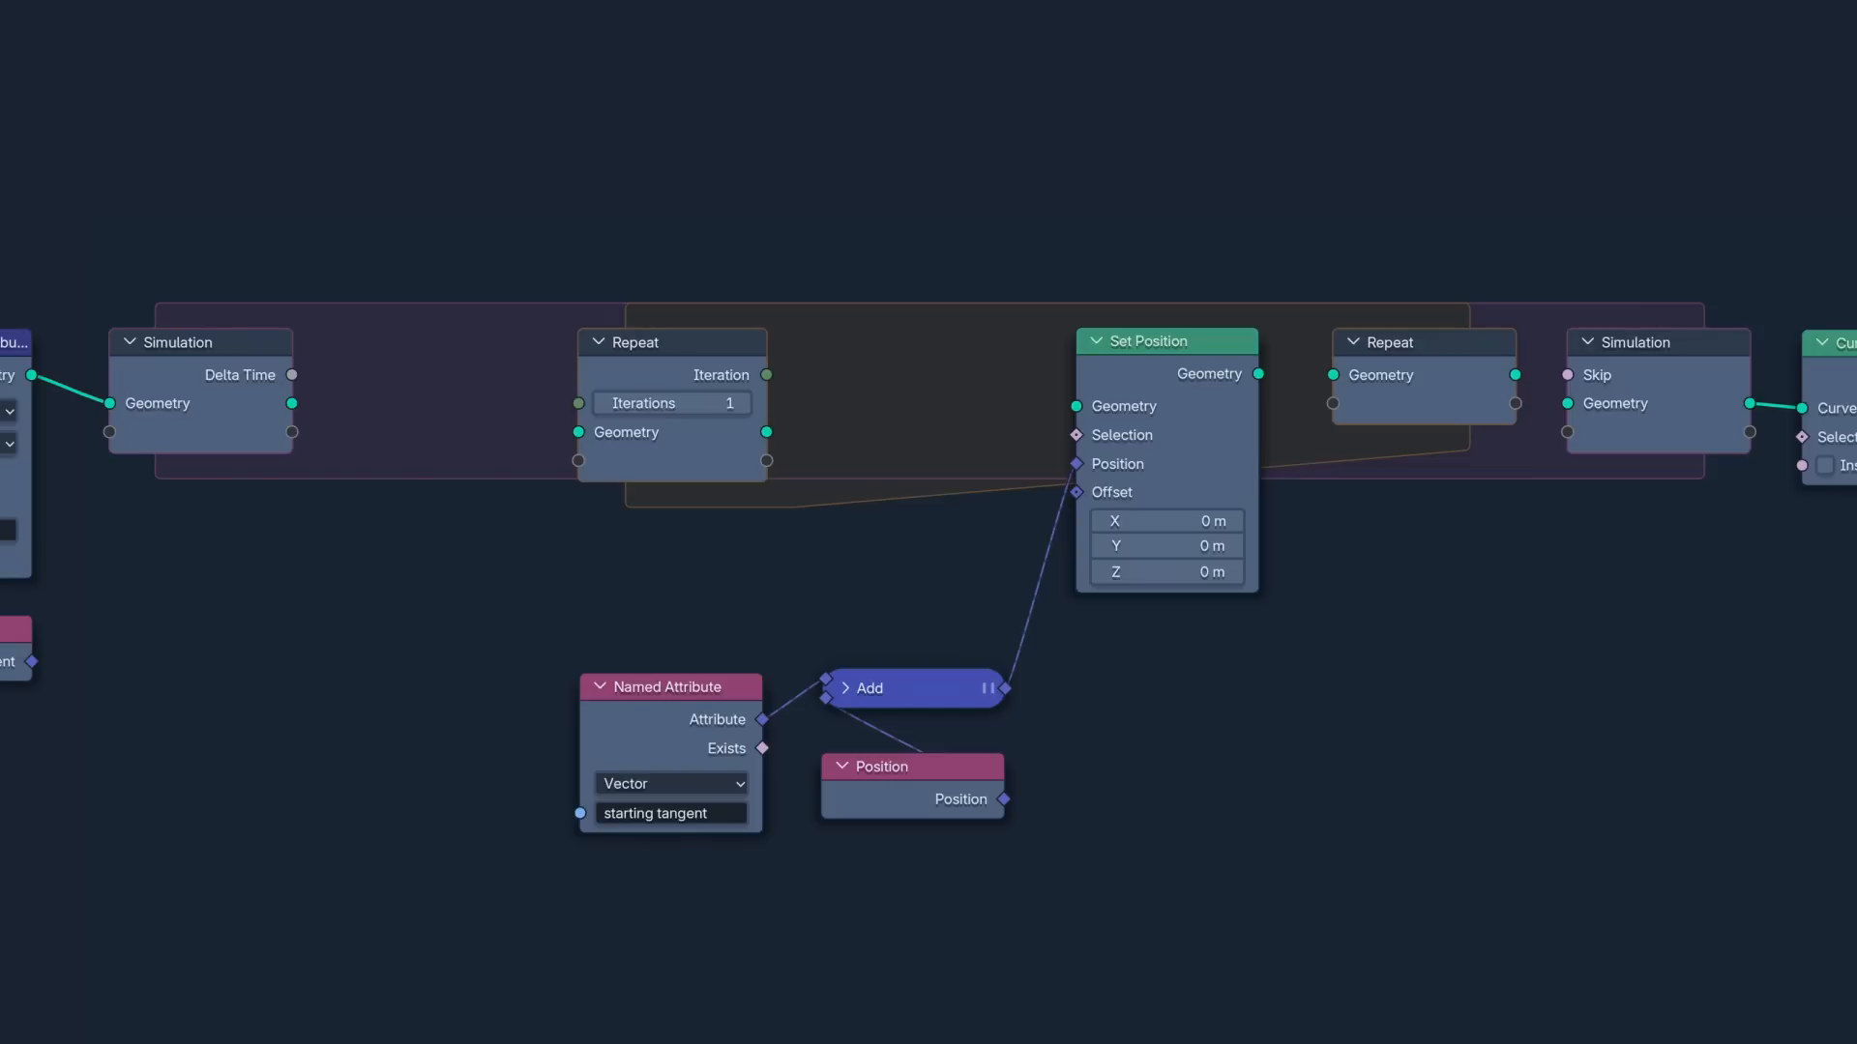
Step: Place a Domain Size node between the Simulation and Repeat input nodes and connect the simulation geometry to it
key(g)
key(y)
click(435, 344)
key(alt+a)
drag(292, 403, 343, 528)
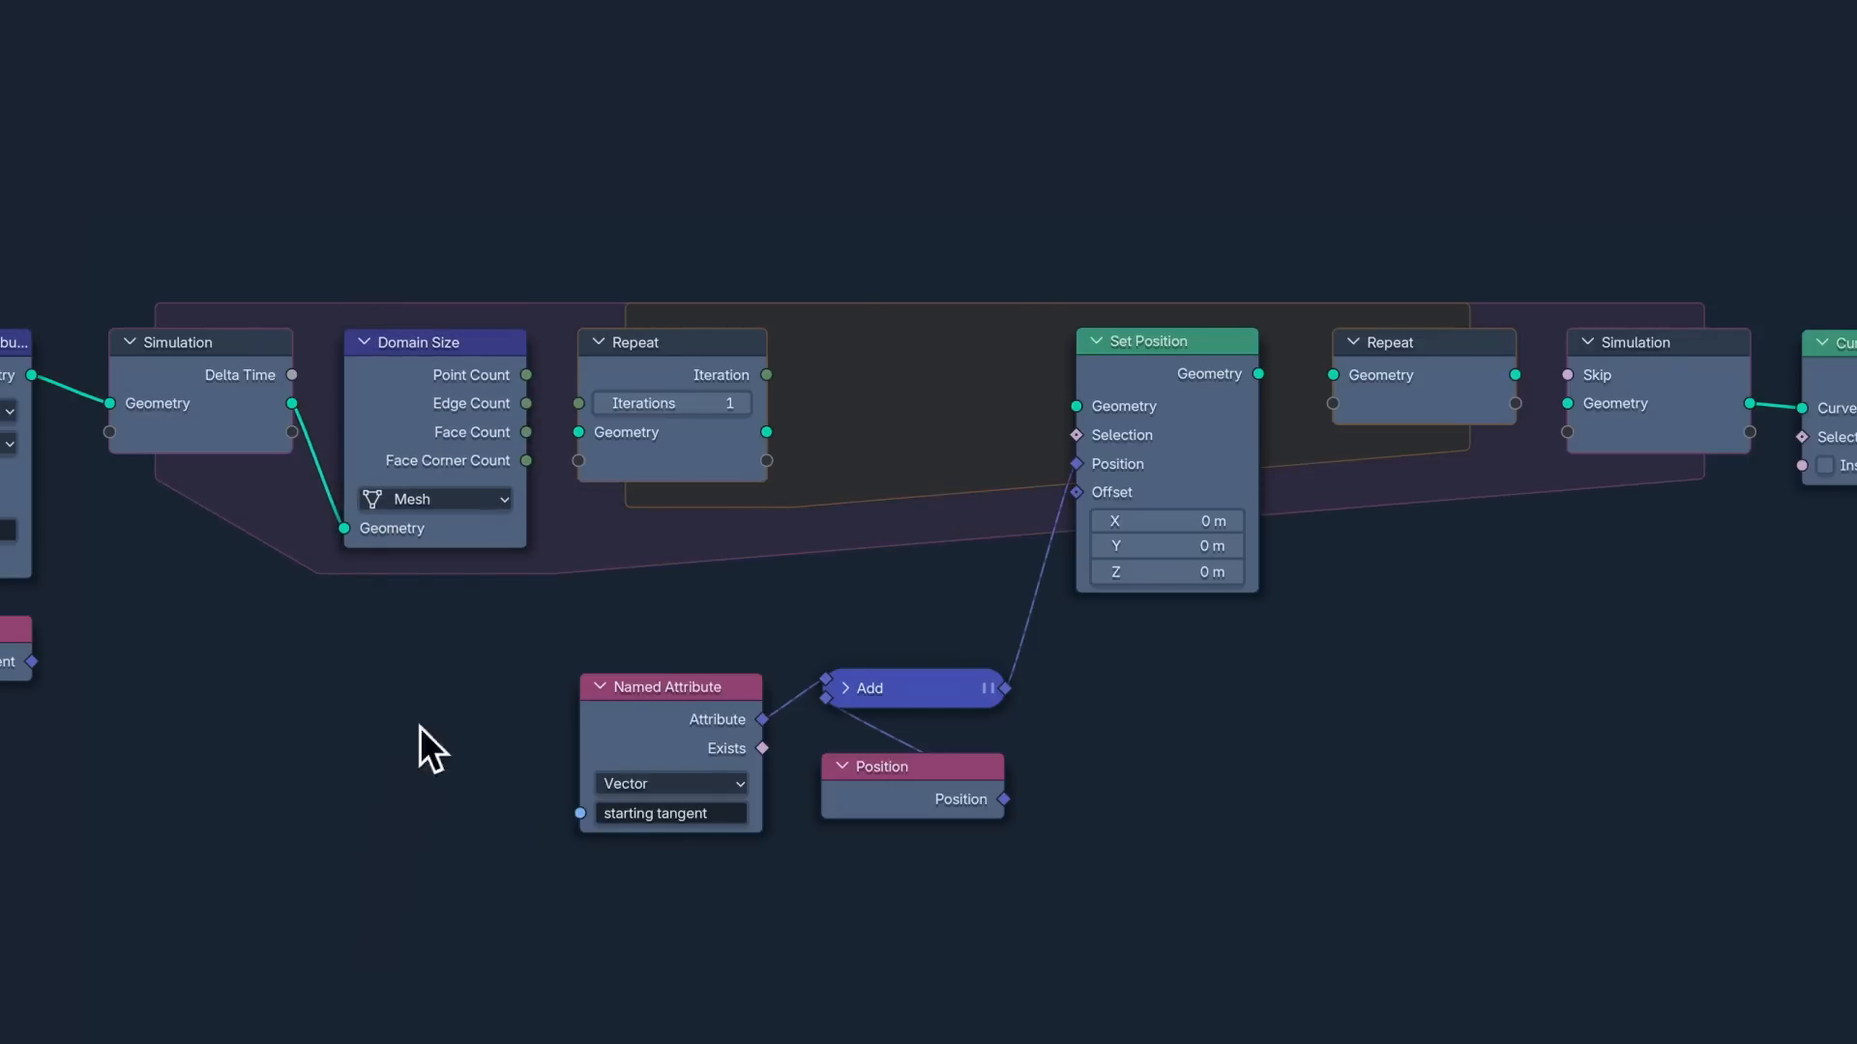
Step: Set Domain Size to Curve, connect Point Count to the Repeat Zone's Iterations, and hide the node's unused output
click(501, 503)
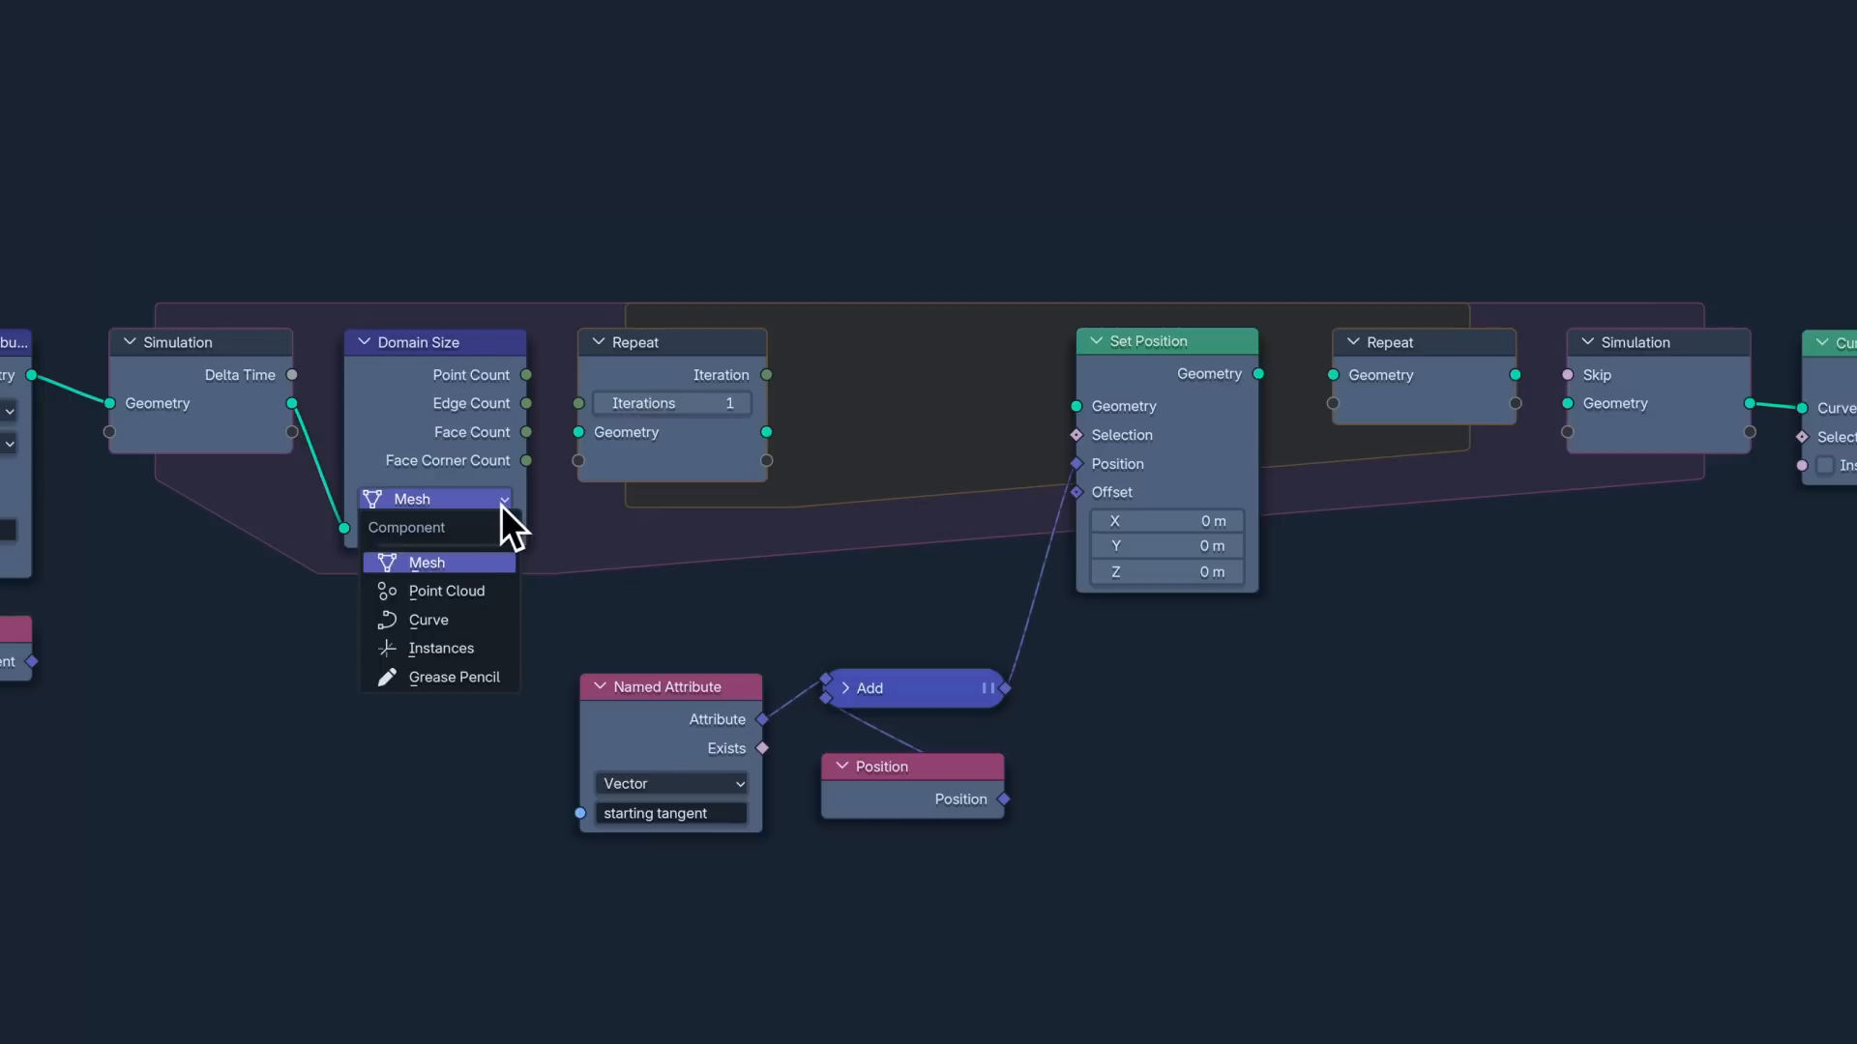
click(496, 619)
drag(526, 375, 578, 403)
click(425, 344)
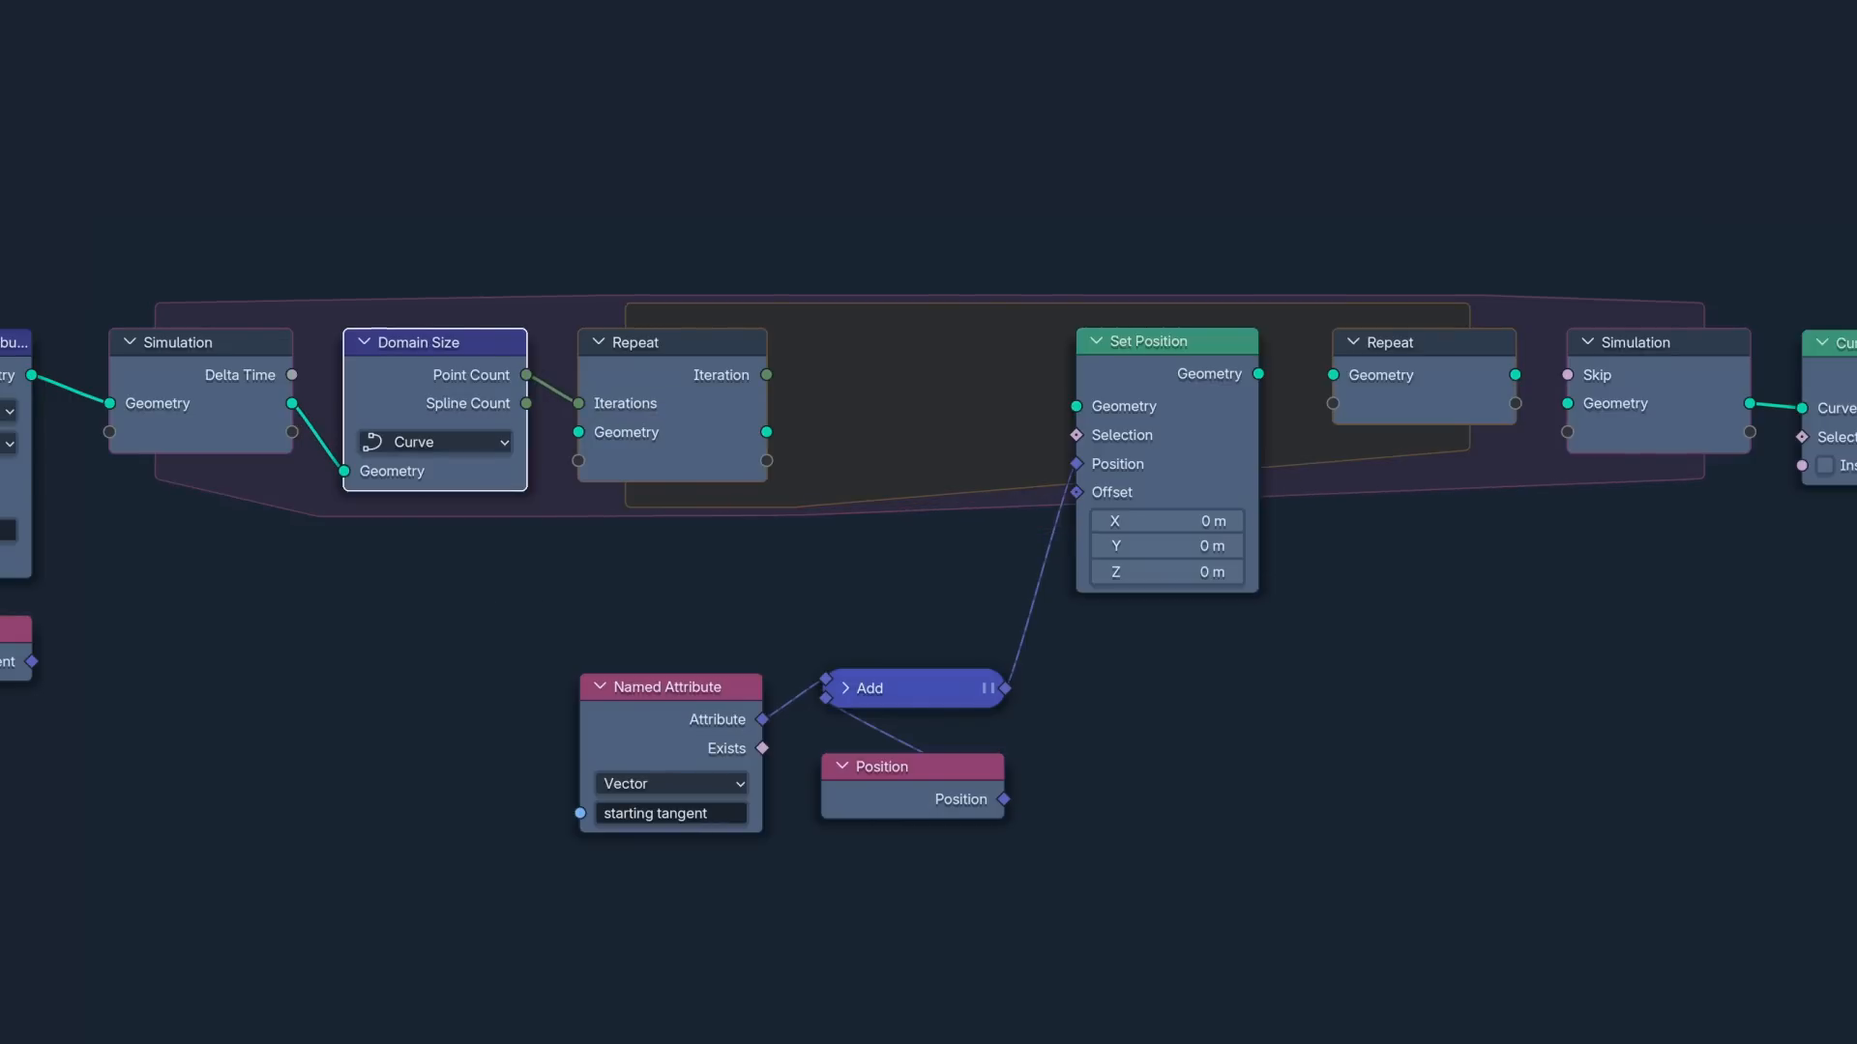
key(ctrl+h)
key(alt+a)
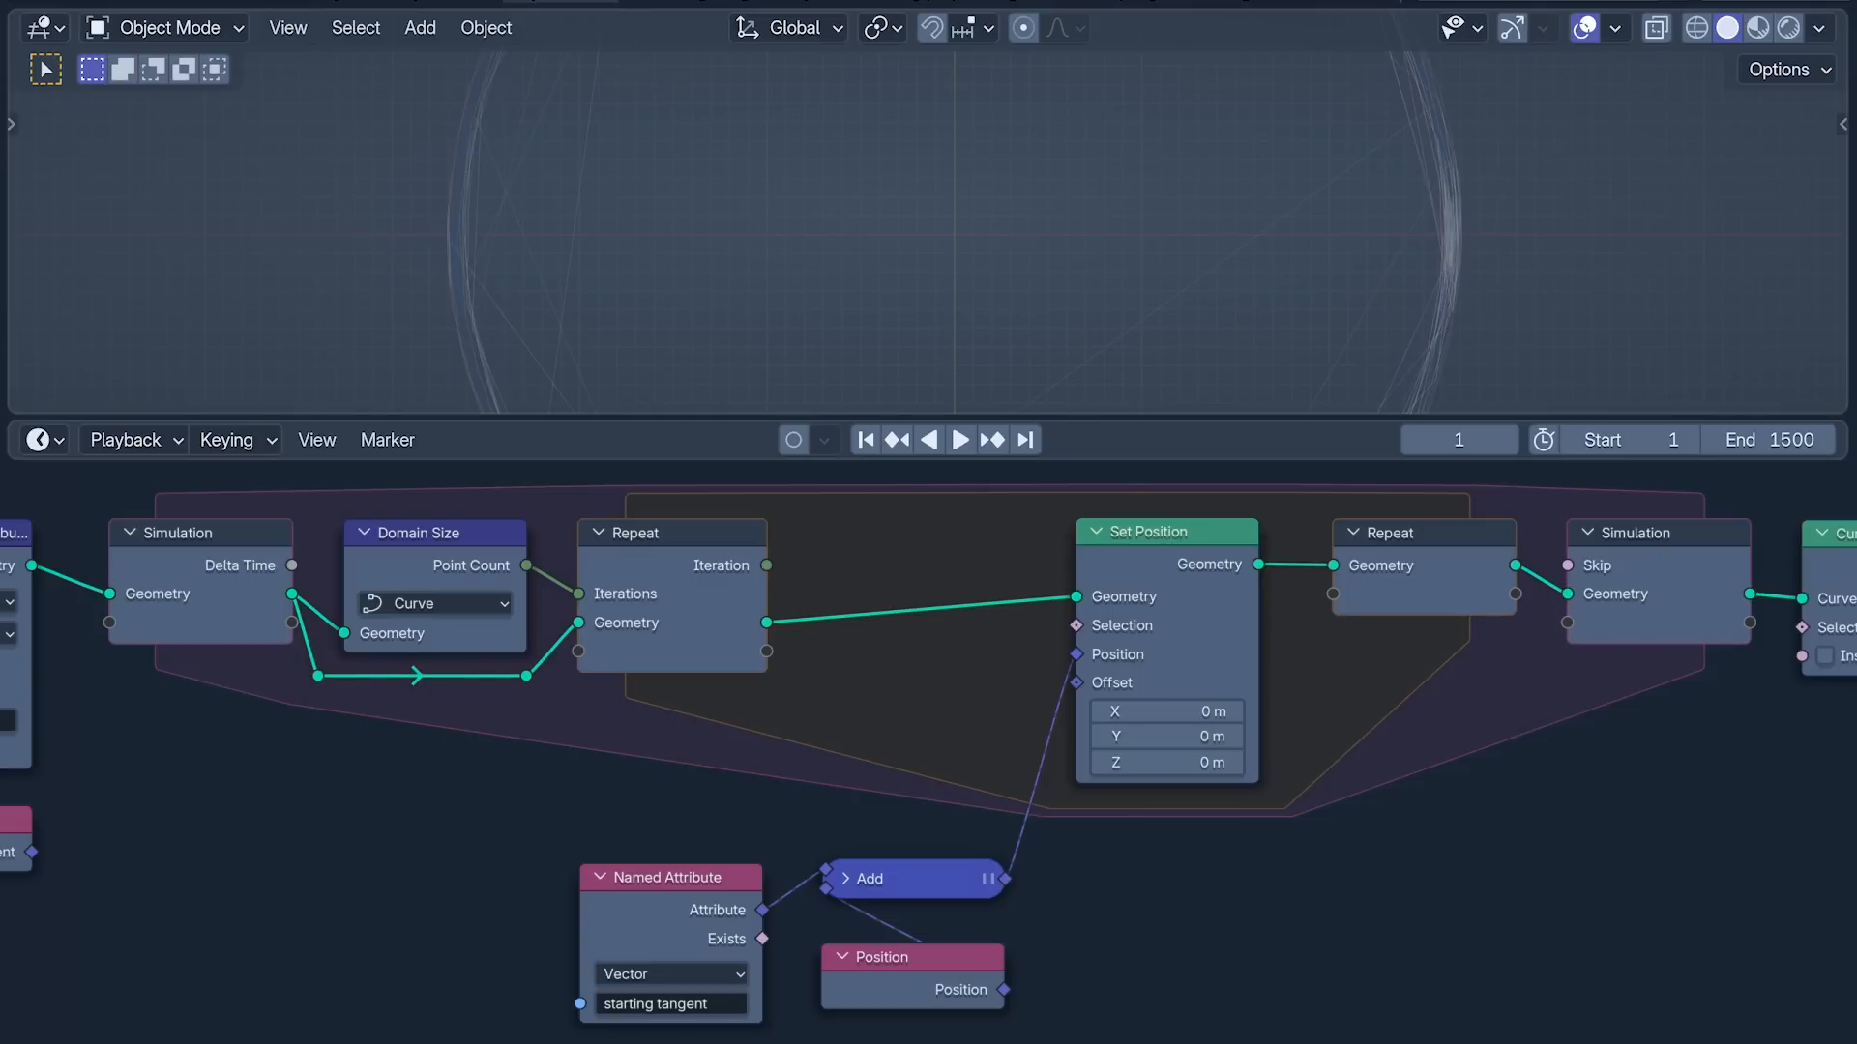
Step: Insert a Vector Switch node between Add and Set Position's Position input, with the Add result going into True
scroll(953, 233, up, 8)
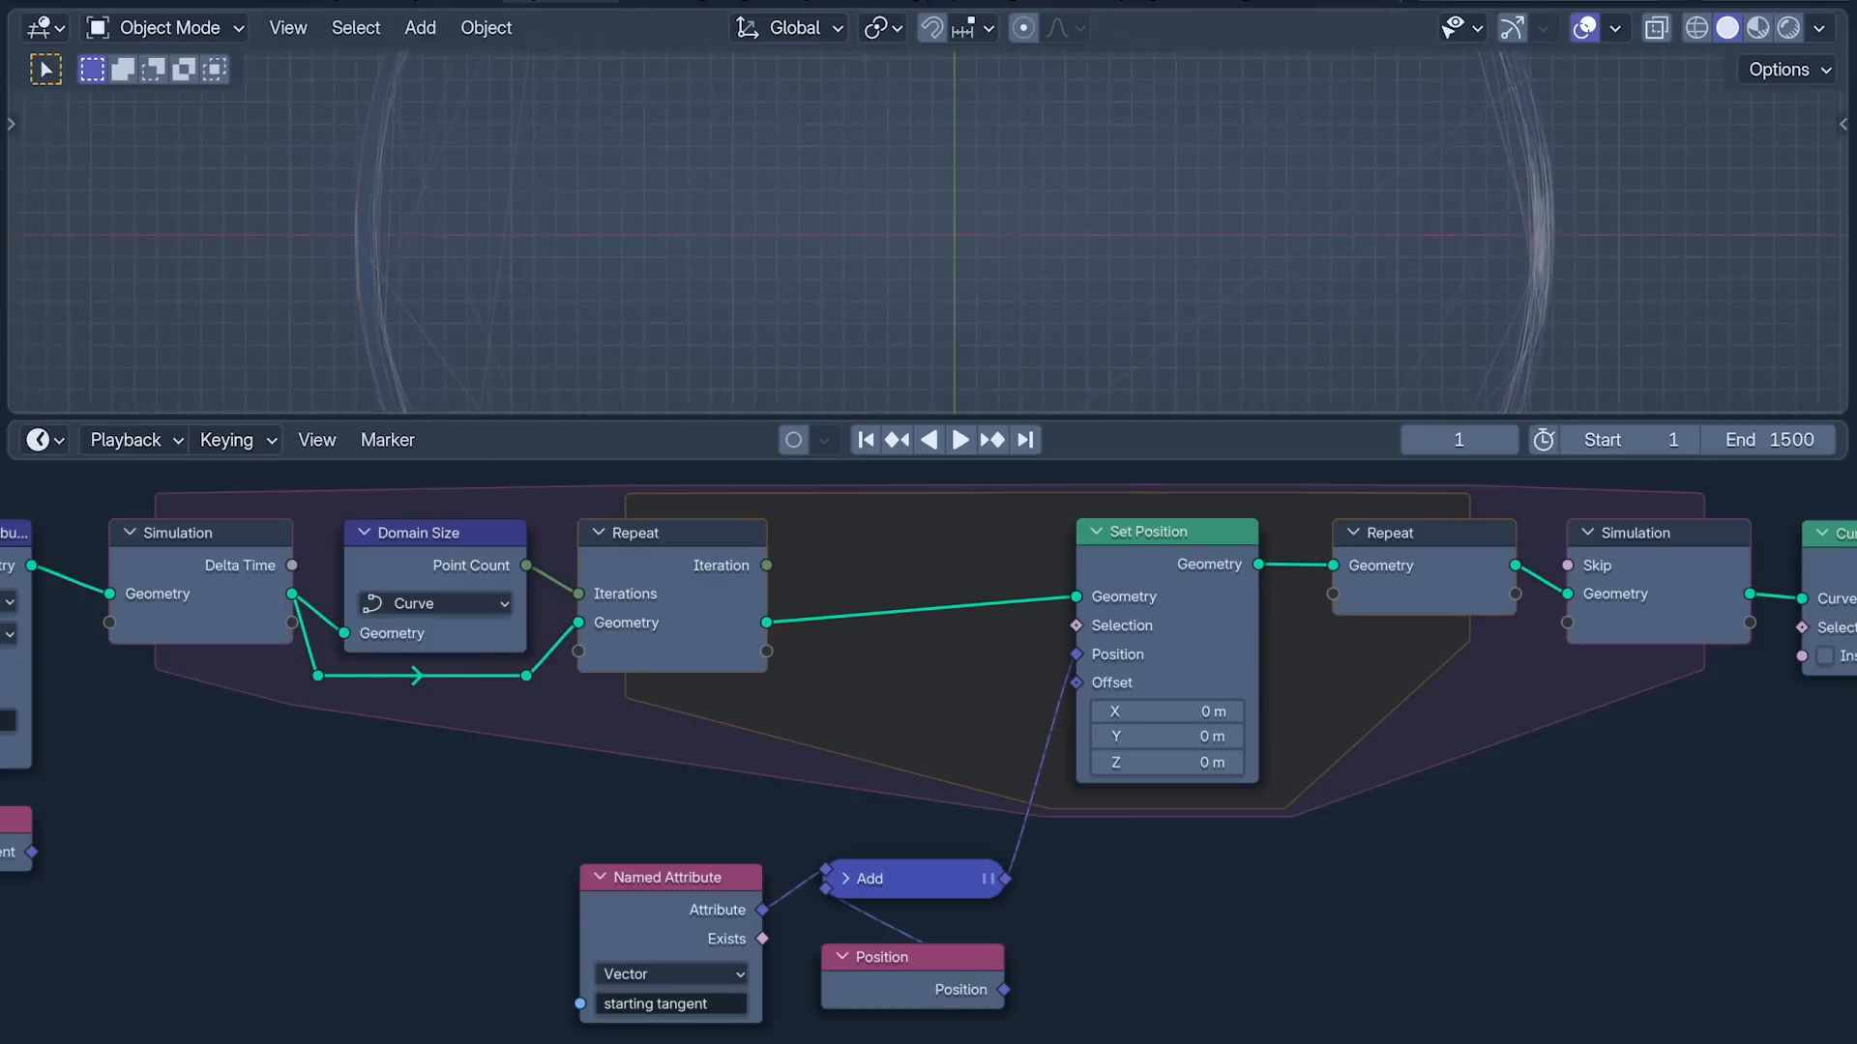
shift+middle_drag(954, 230, 939, 292)
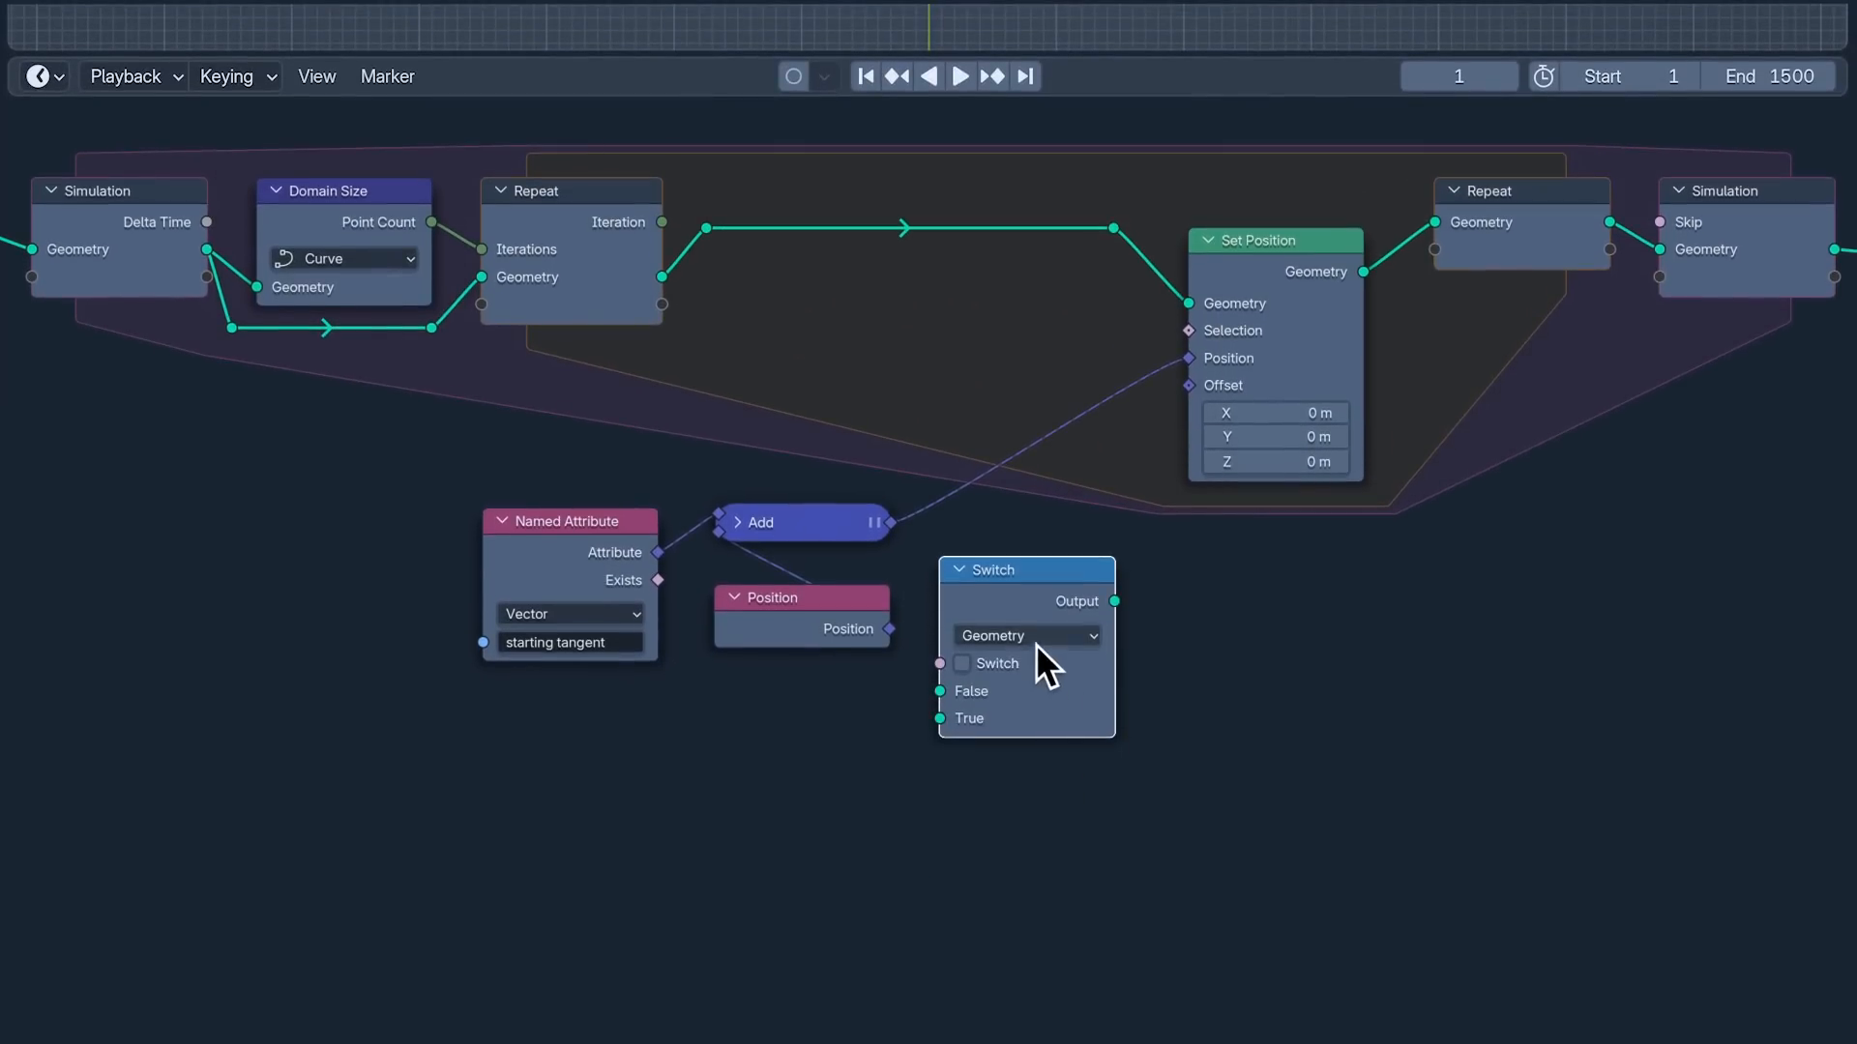
click(1035, 683)
click(1035, 779)
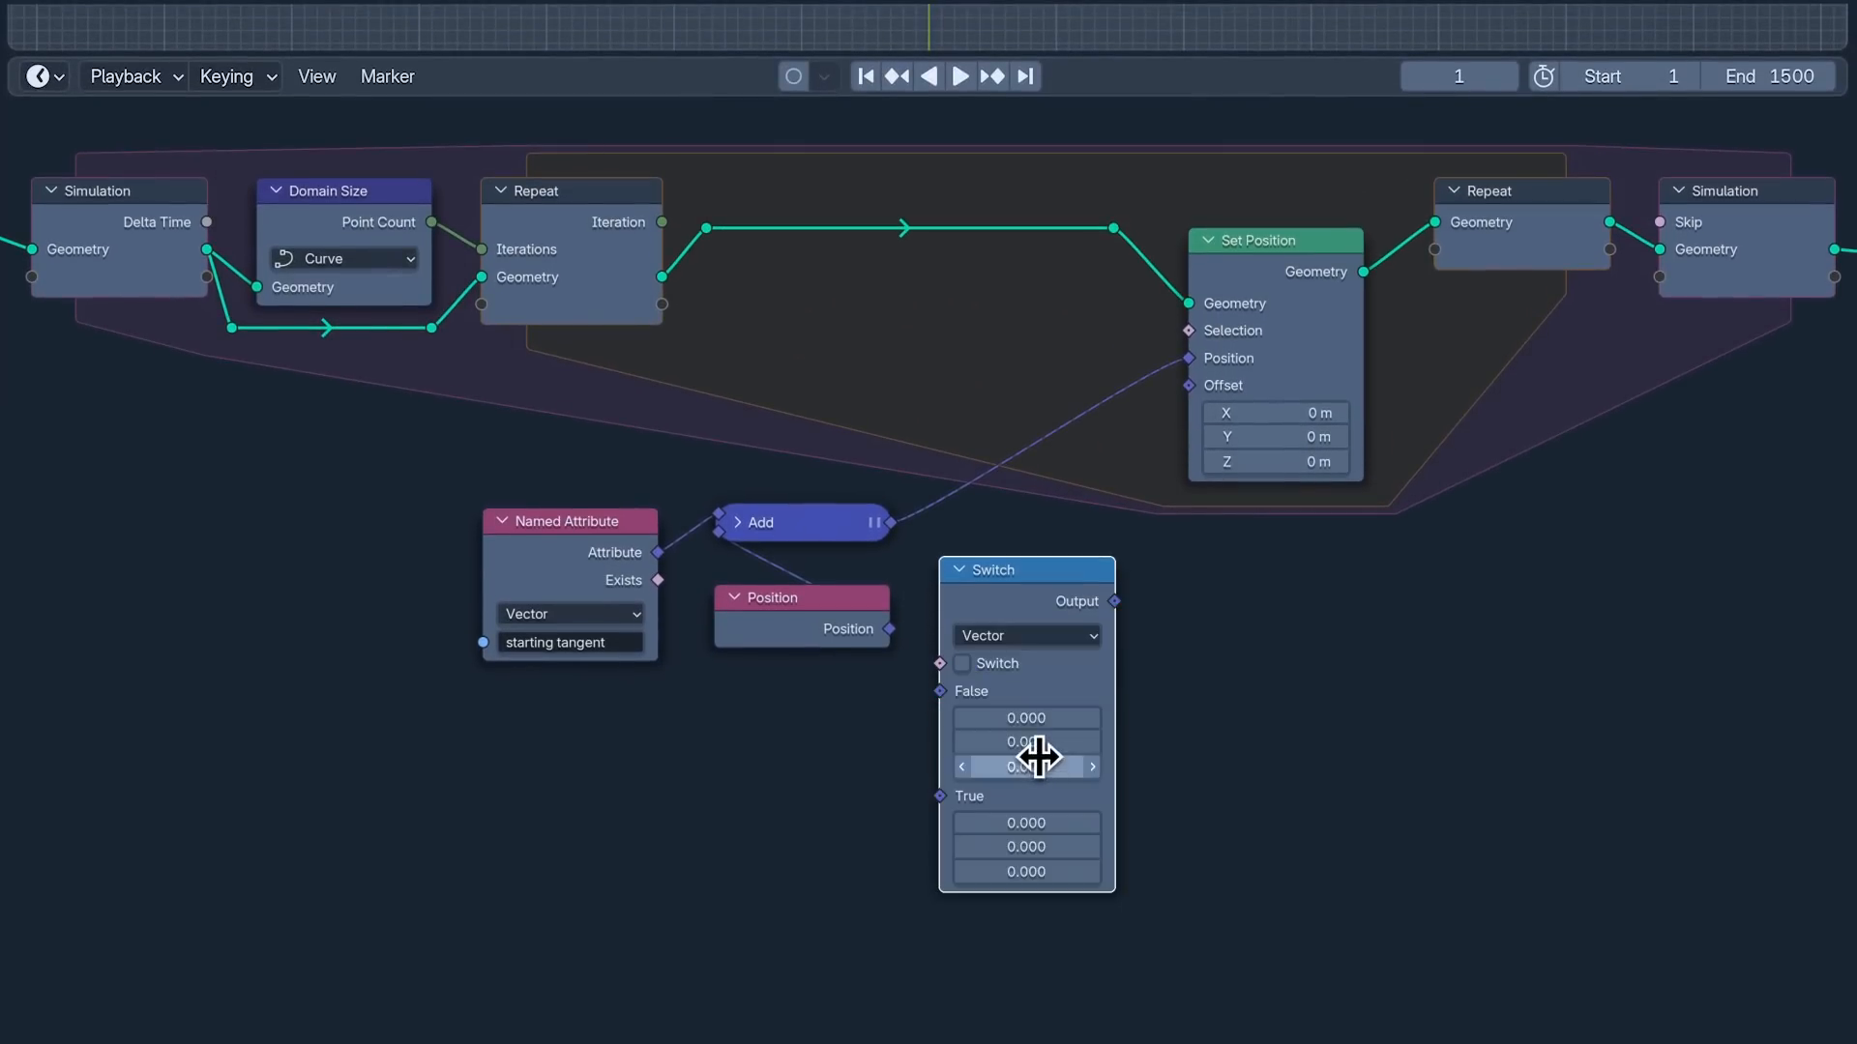
key(g)
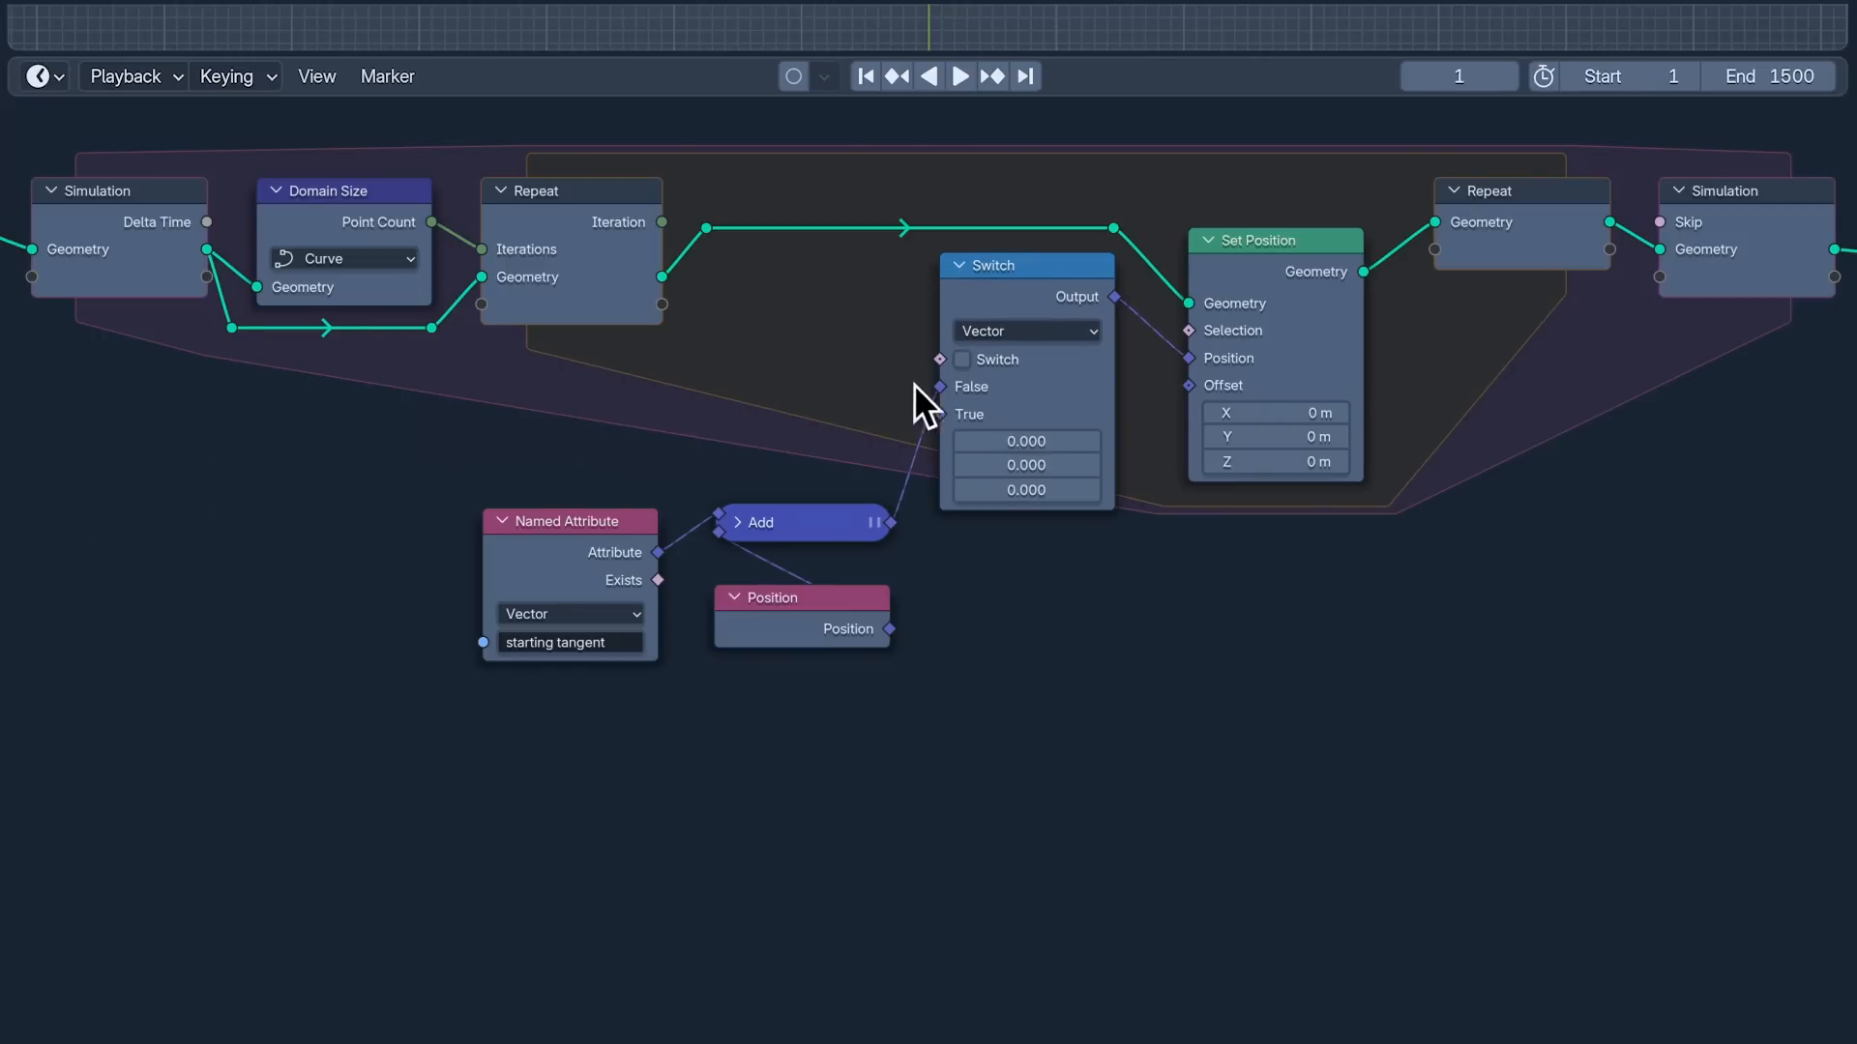
drag(934, 387, 936, 489)
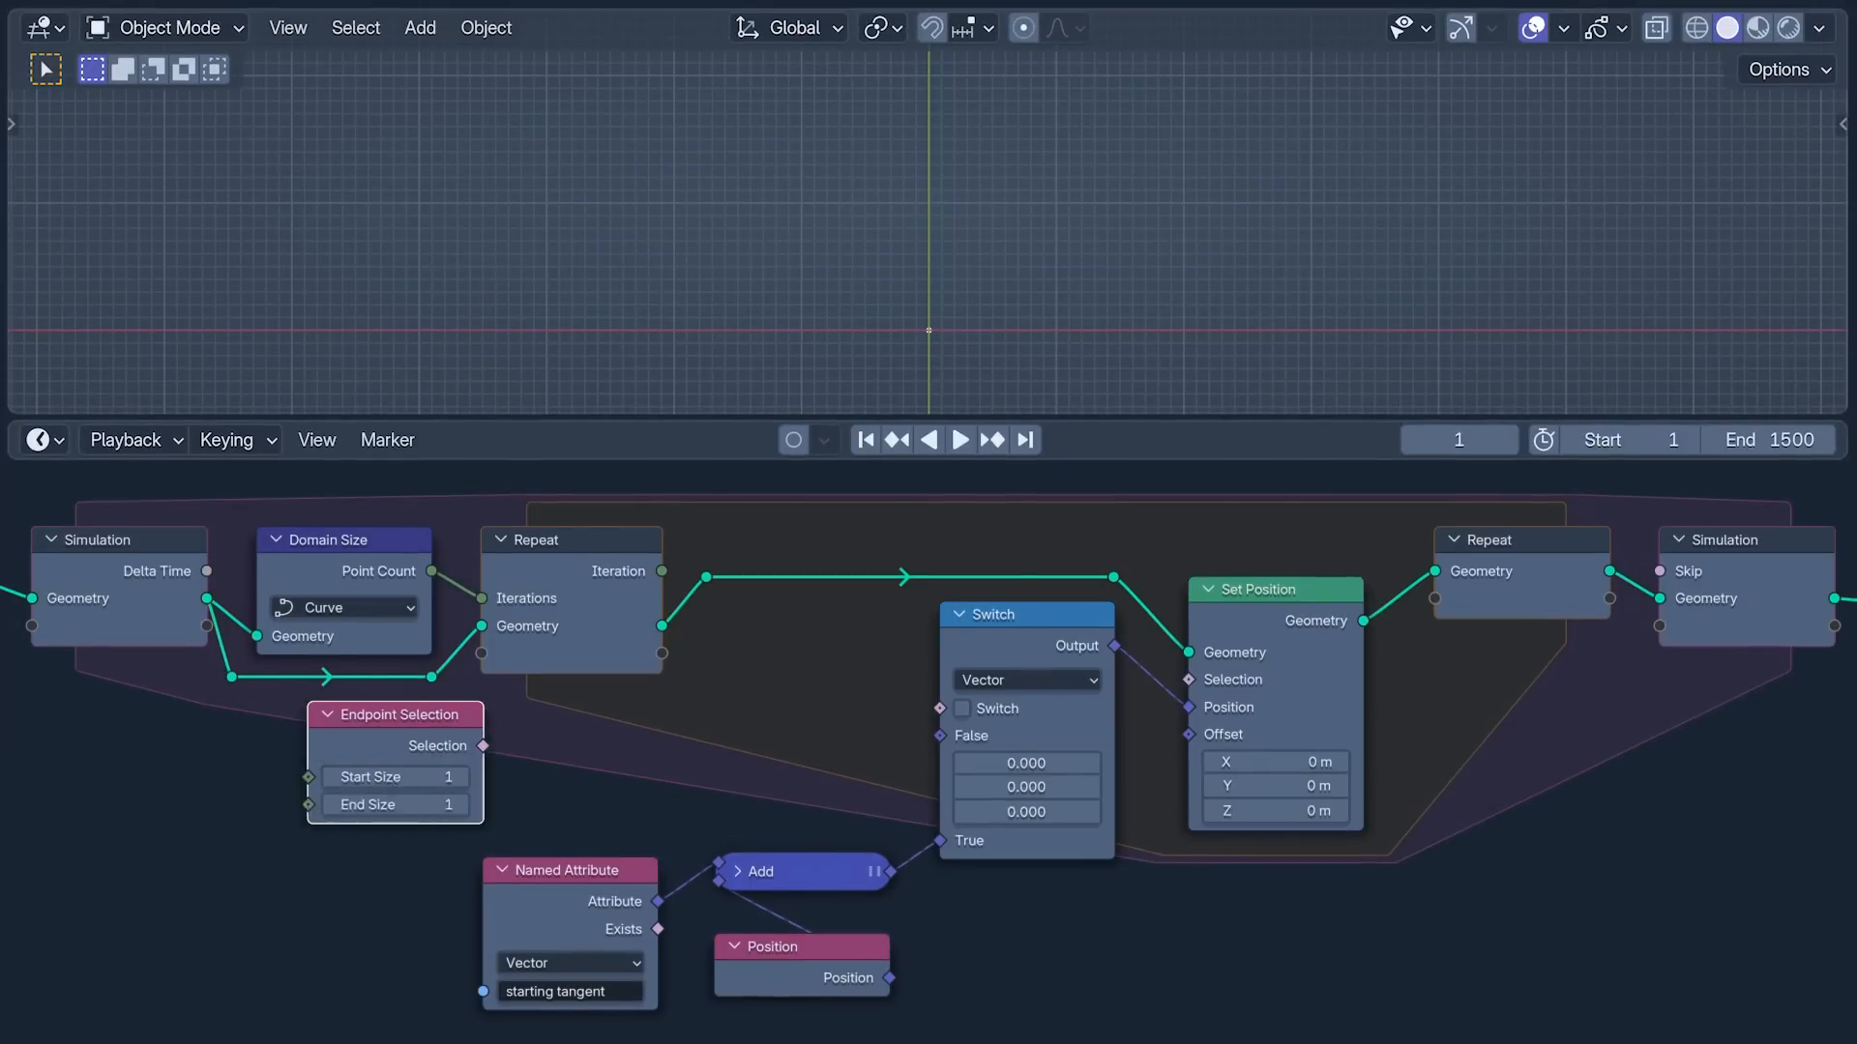
Step: Drive the Switch with an Endpoint Selection node using End Size 0, and connect a Position node to False
click(802, 638)
drag(889, 667, 939, 705)
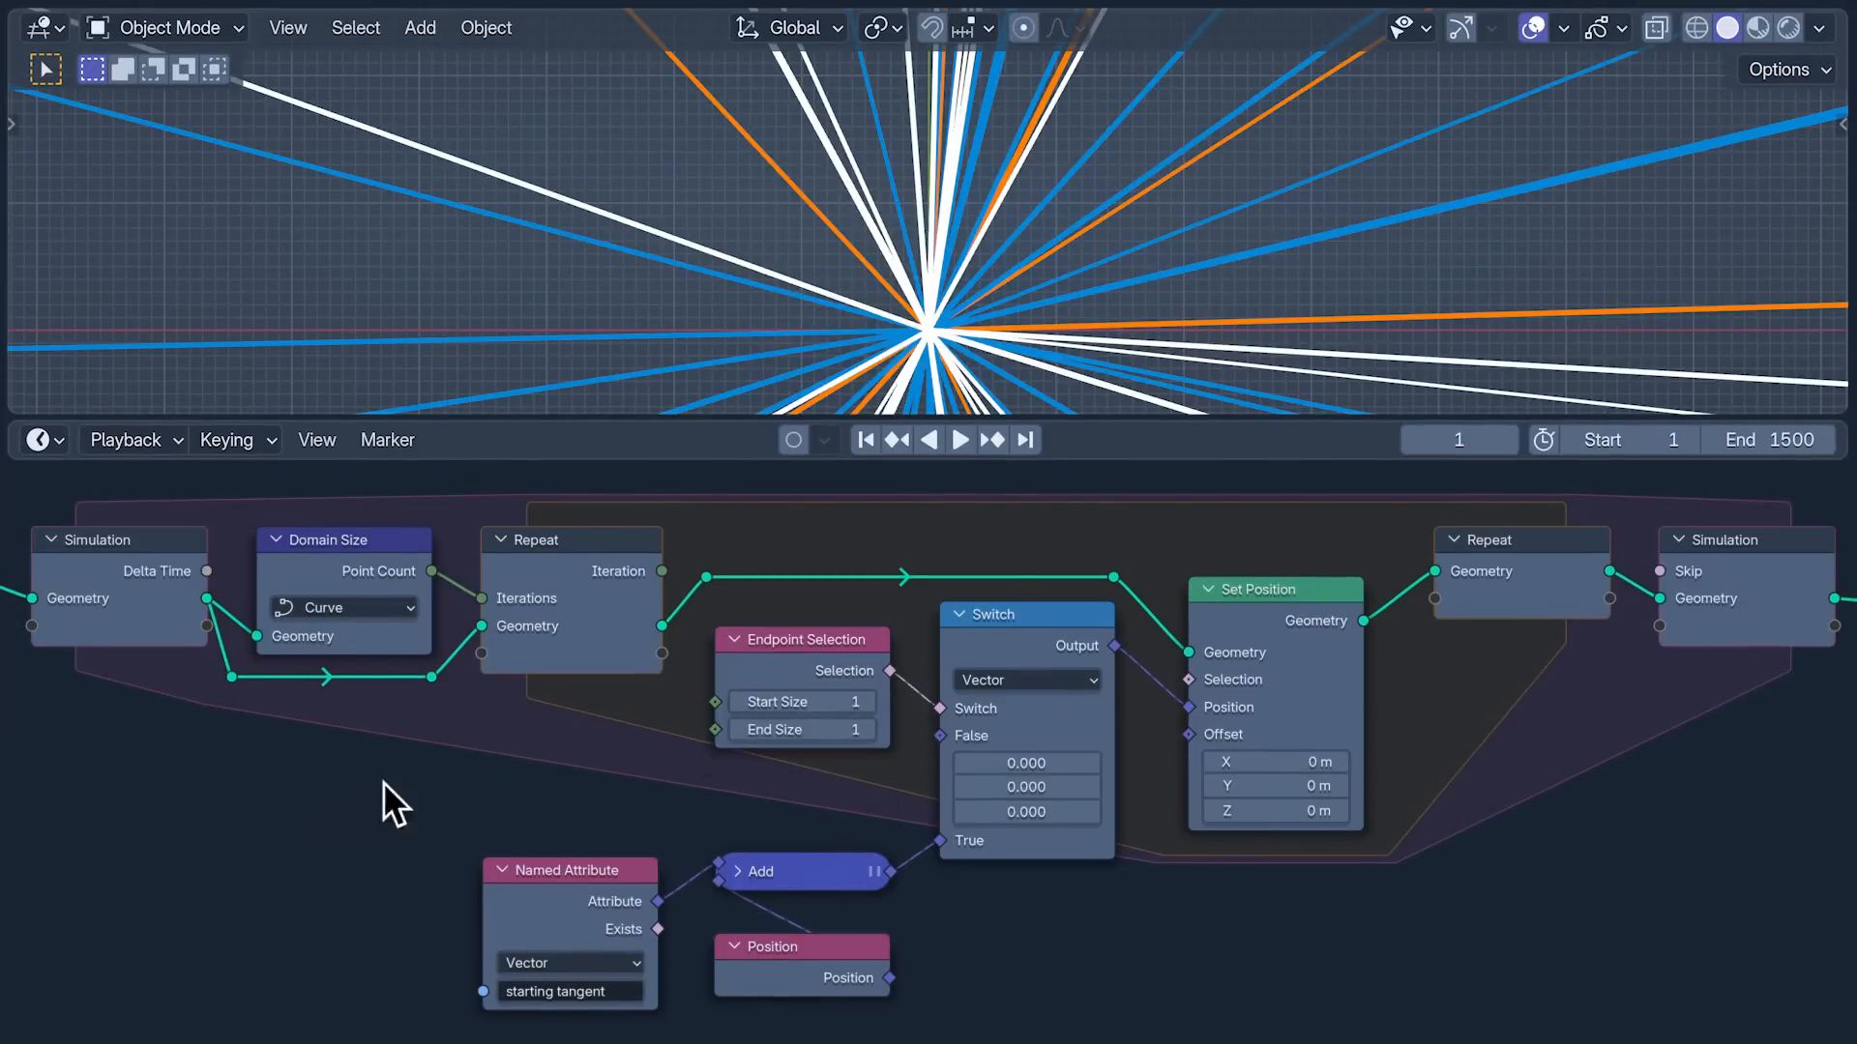
click(737, 730)
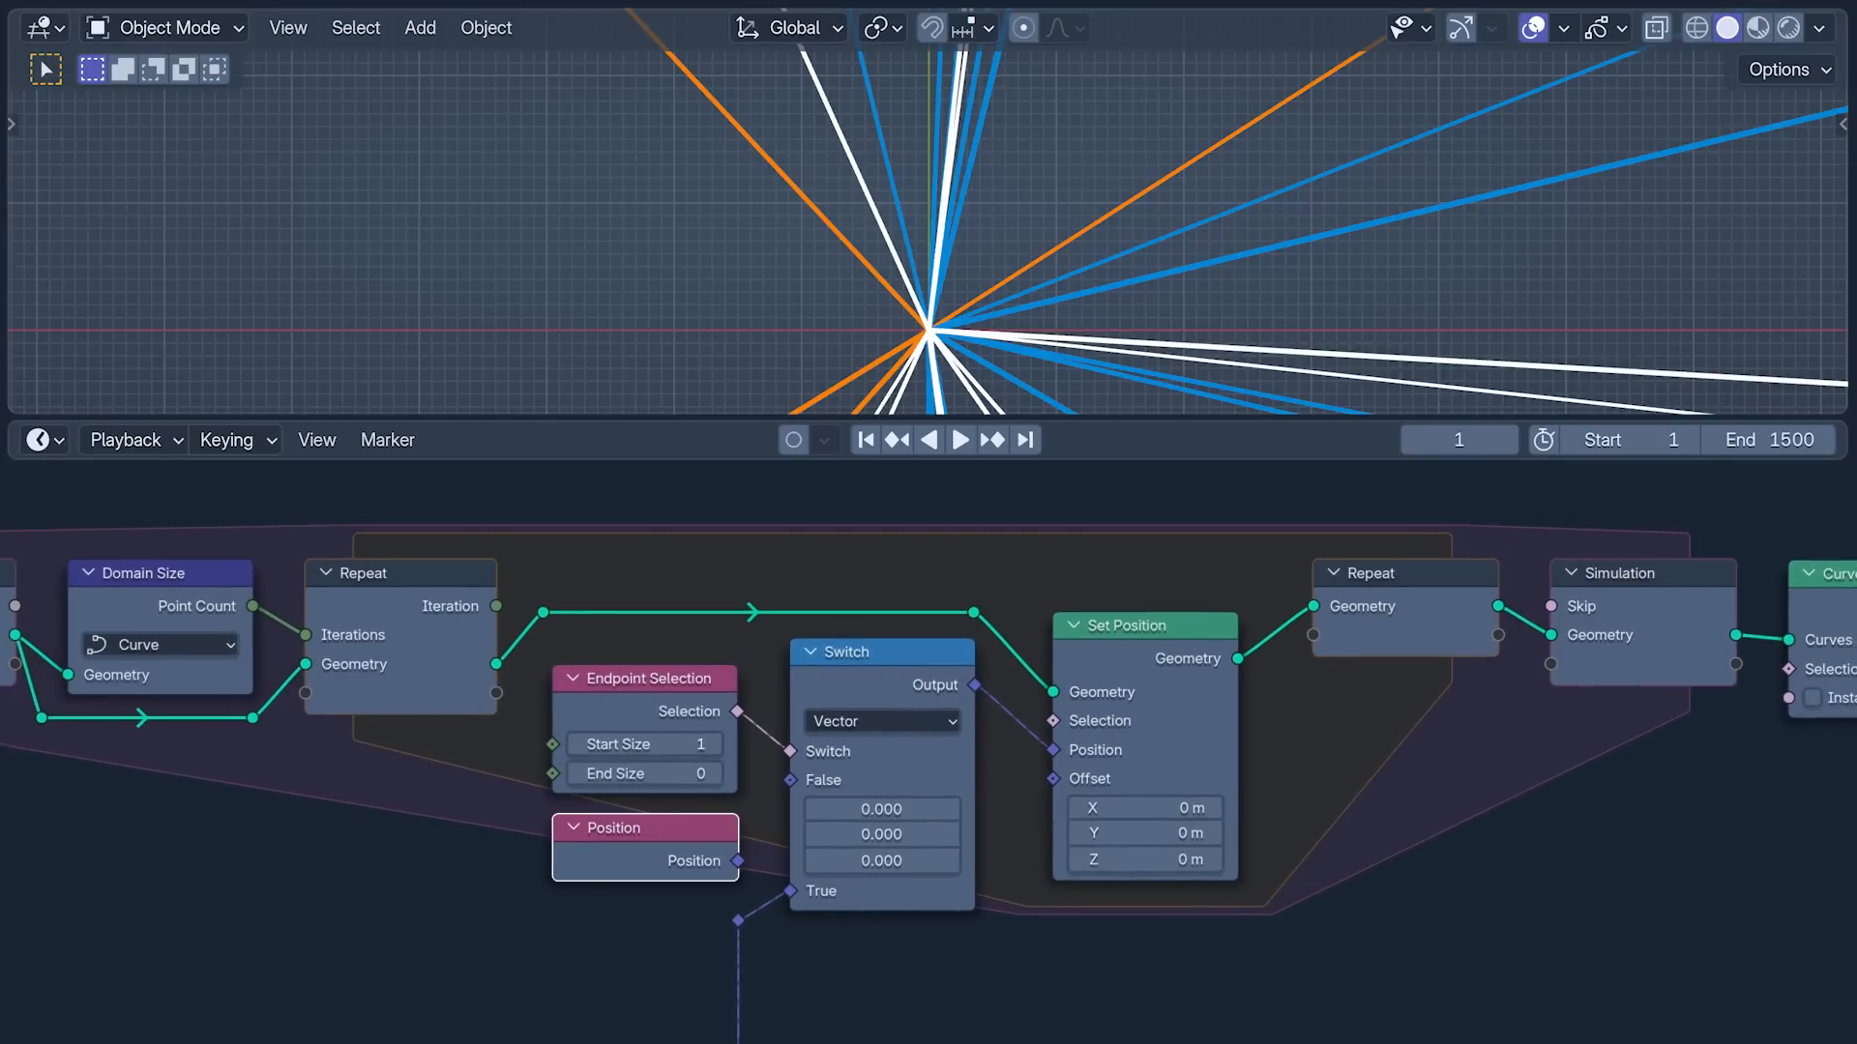
key(alt+a)
drag(738, 860, 790, 779)
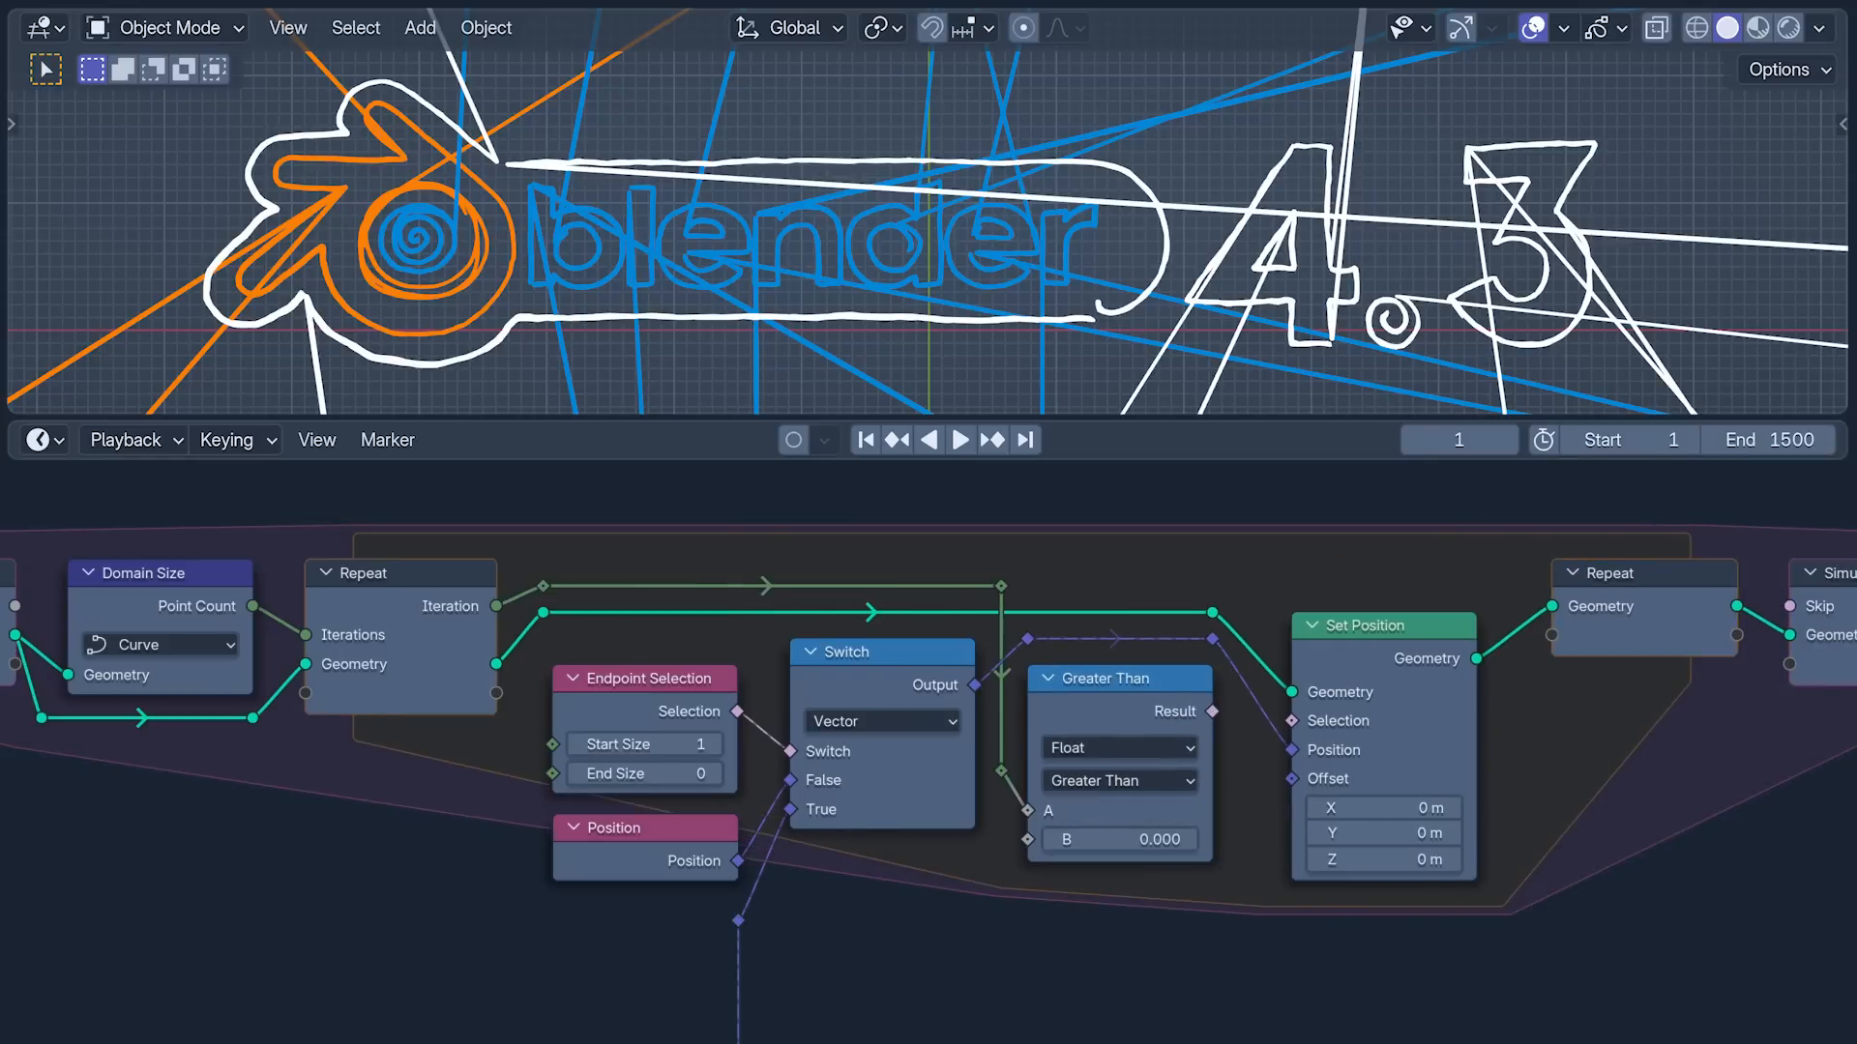
Step: Set the comparison node to Integer and Equal, and connect an Index node placed beneath it to input B
click(1183, 749)
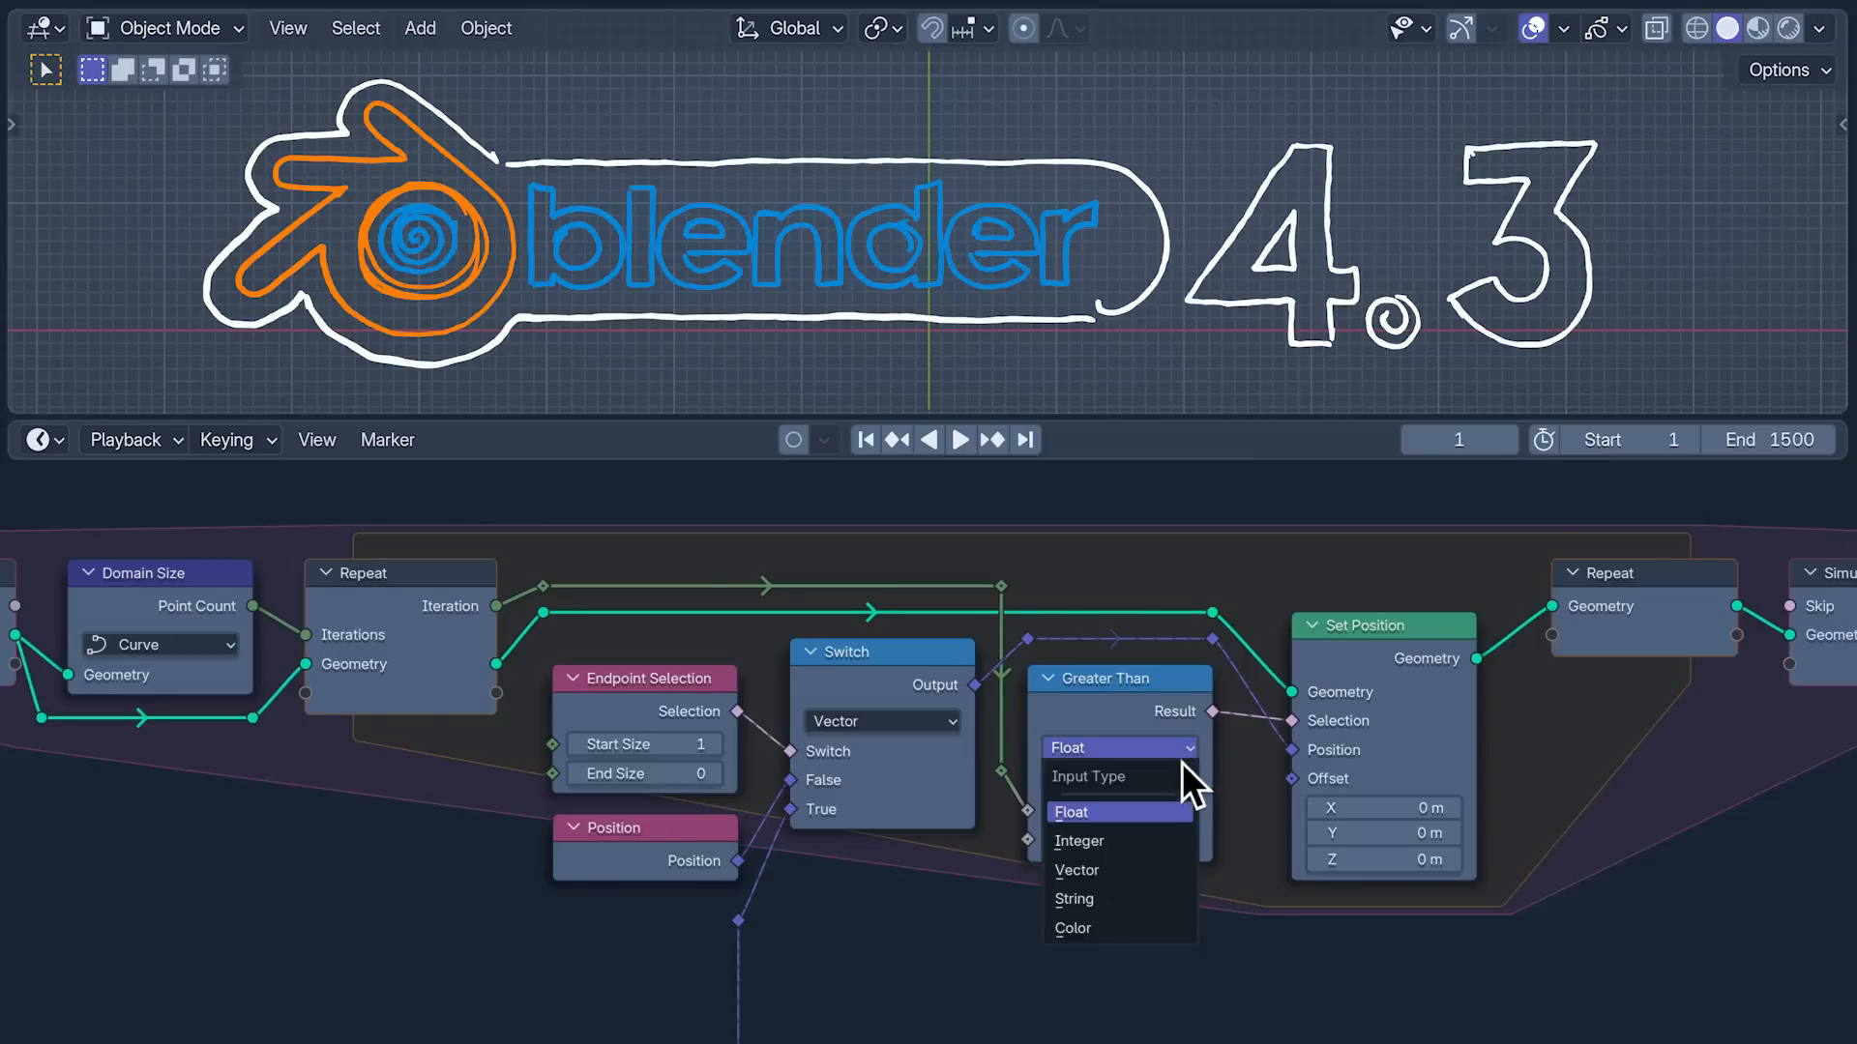
click(1170, 834)
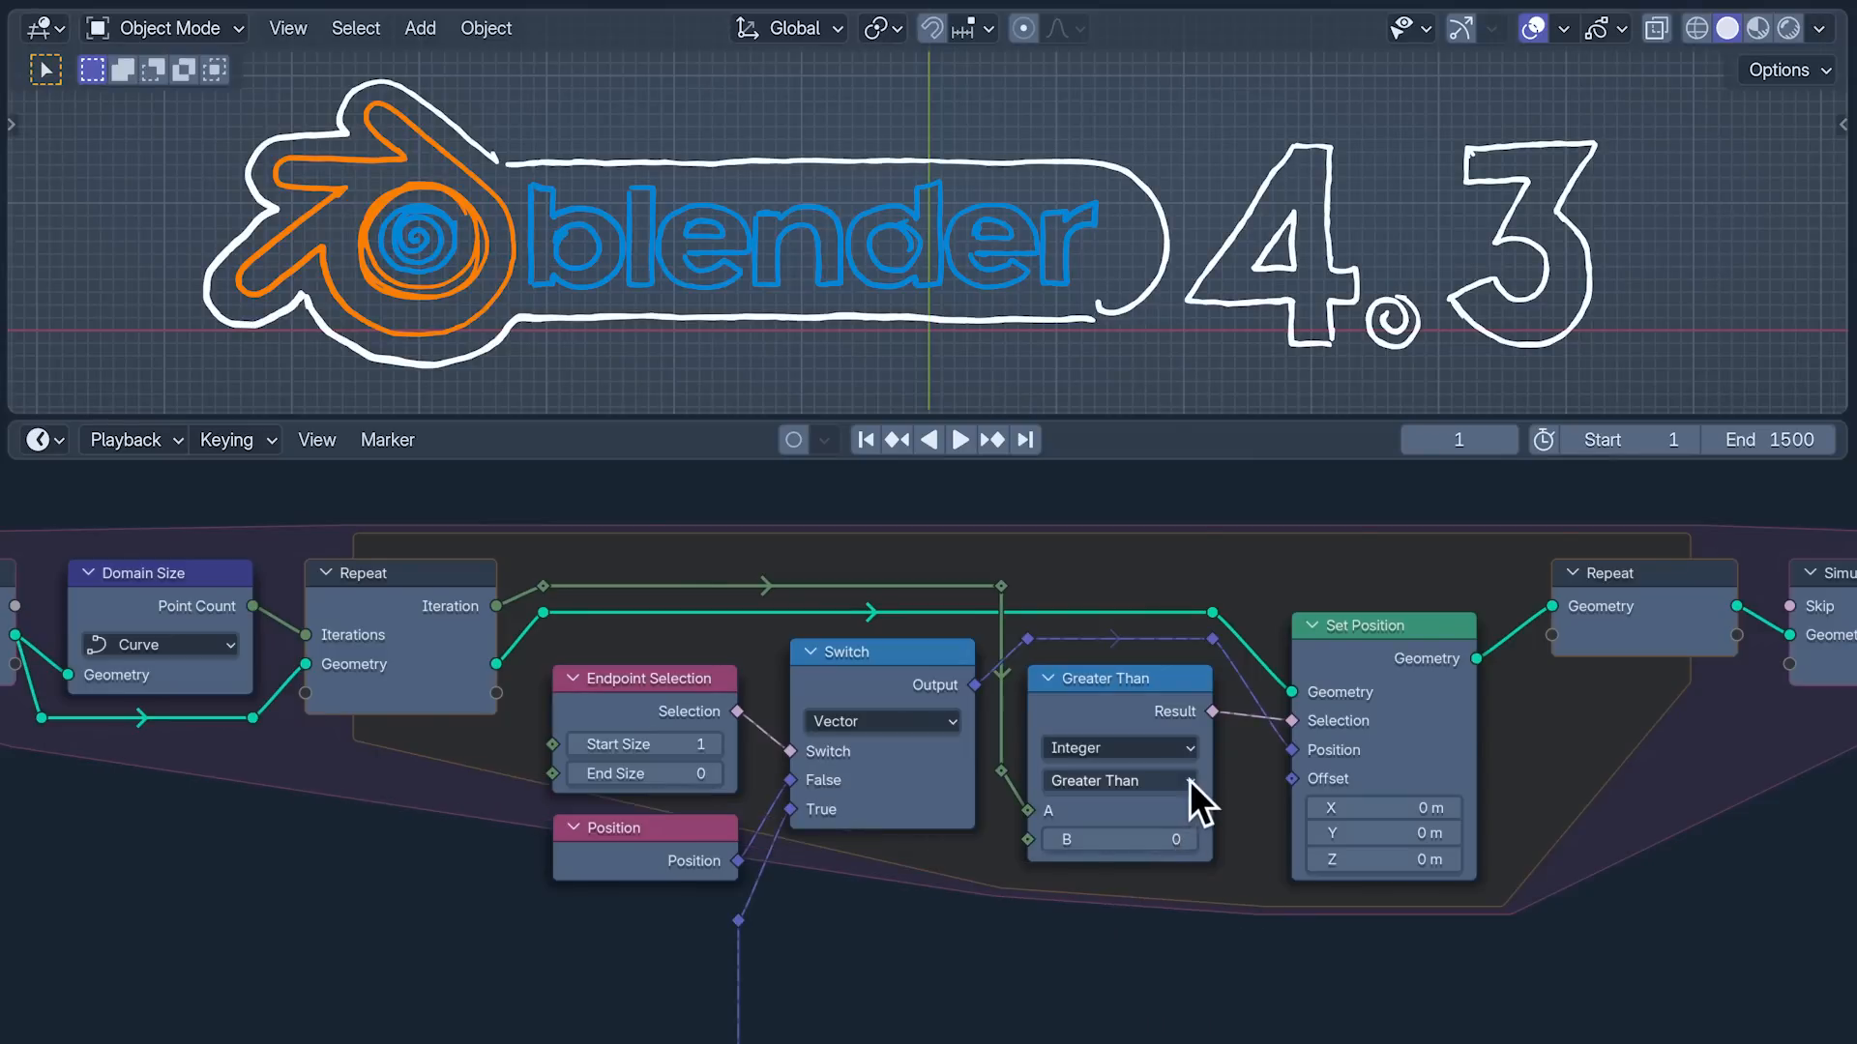
click(1188, 781)
click(1186, 961)
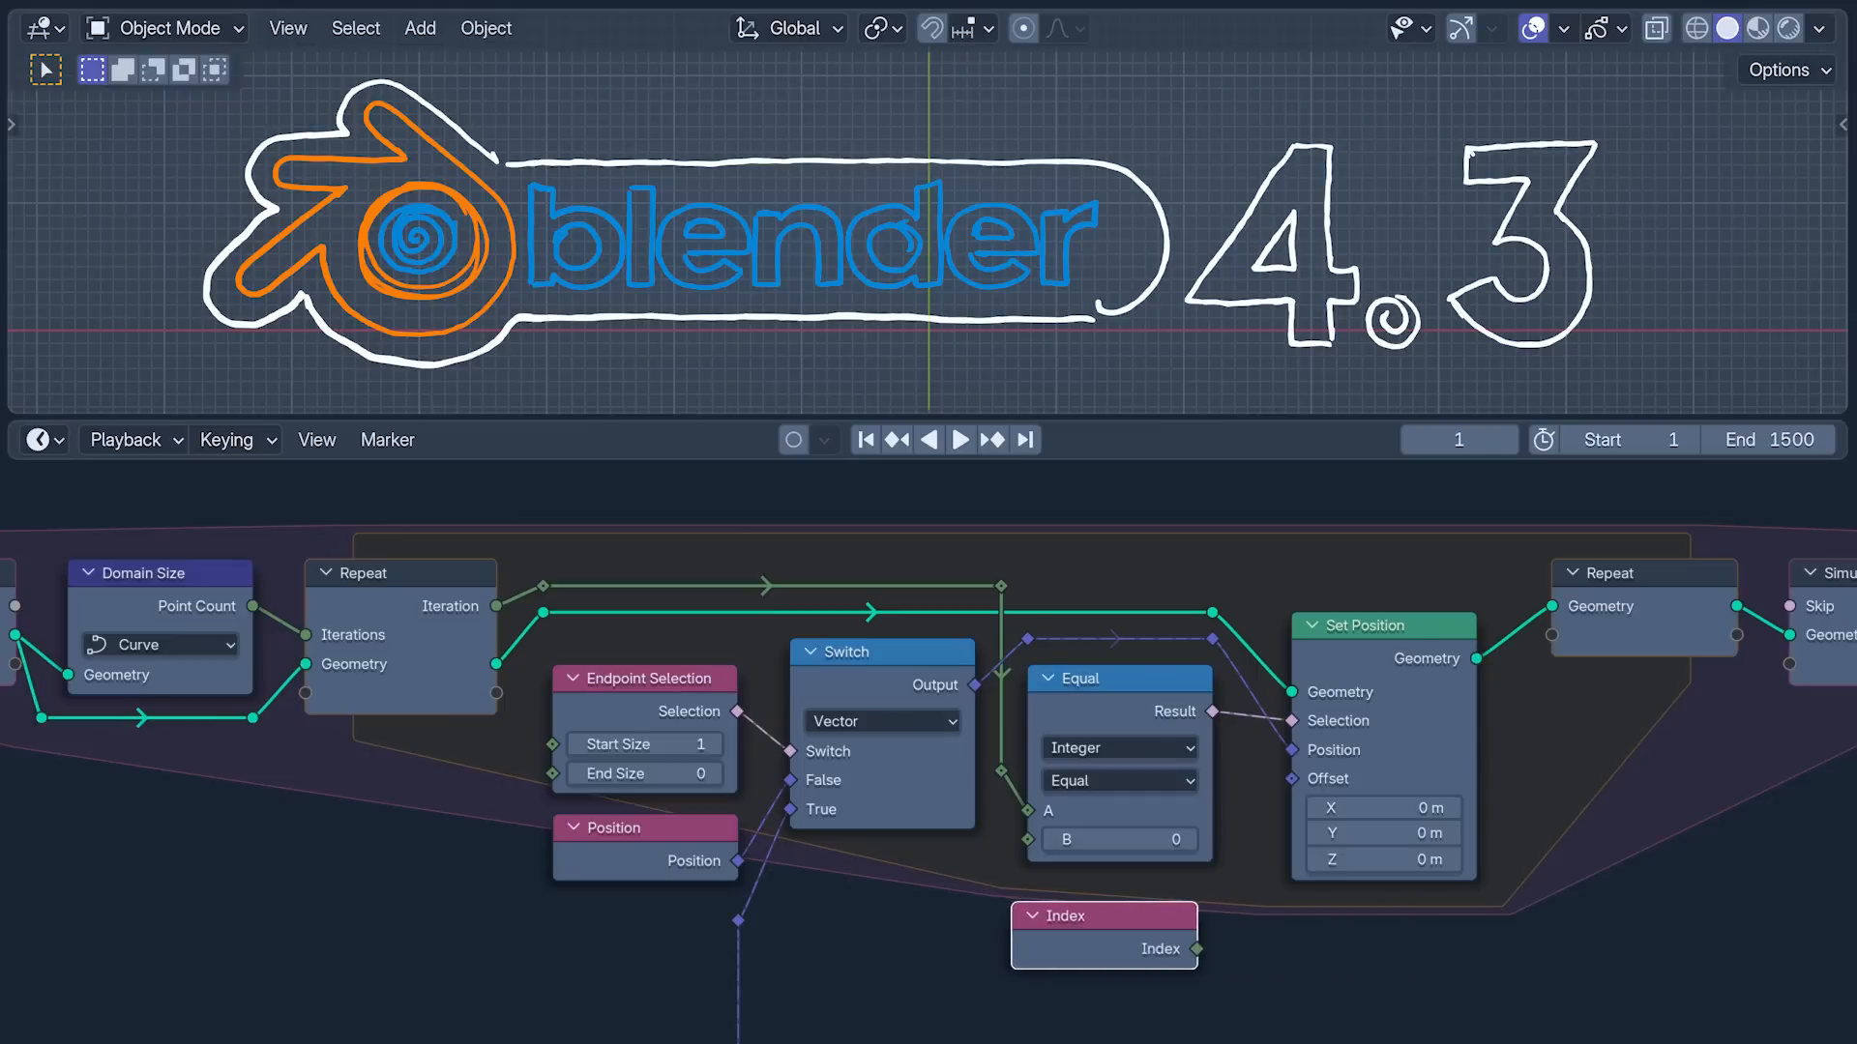
click(1064, 918)
drag(1213, 949, 1028, 839)
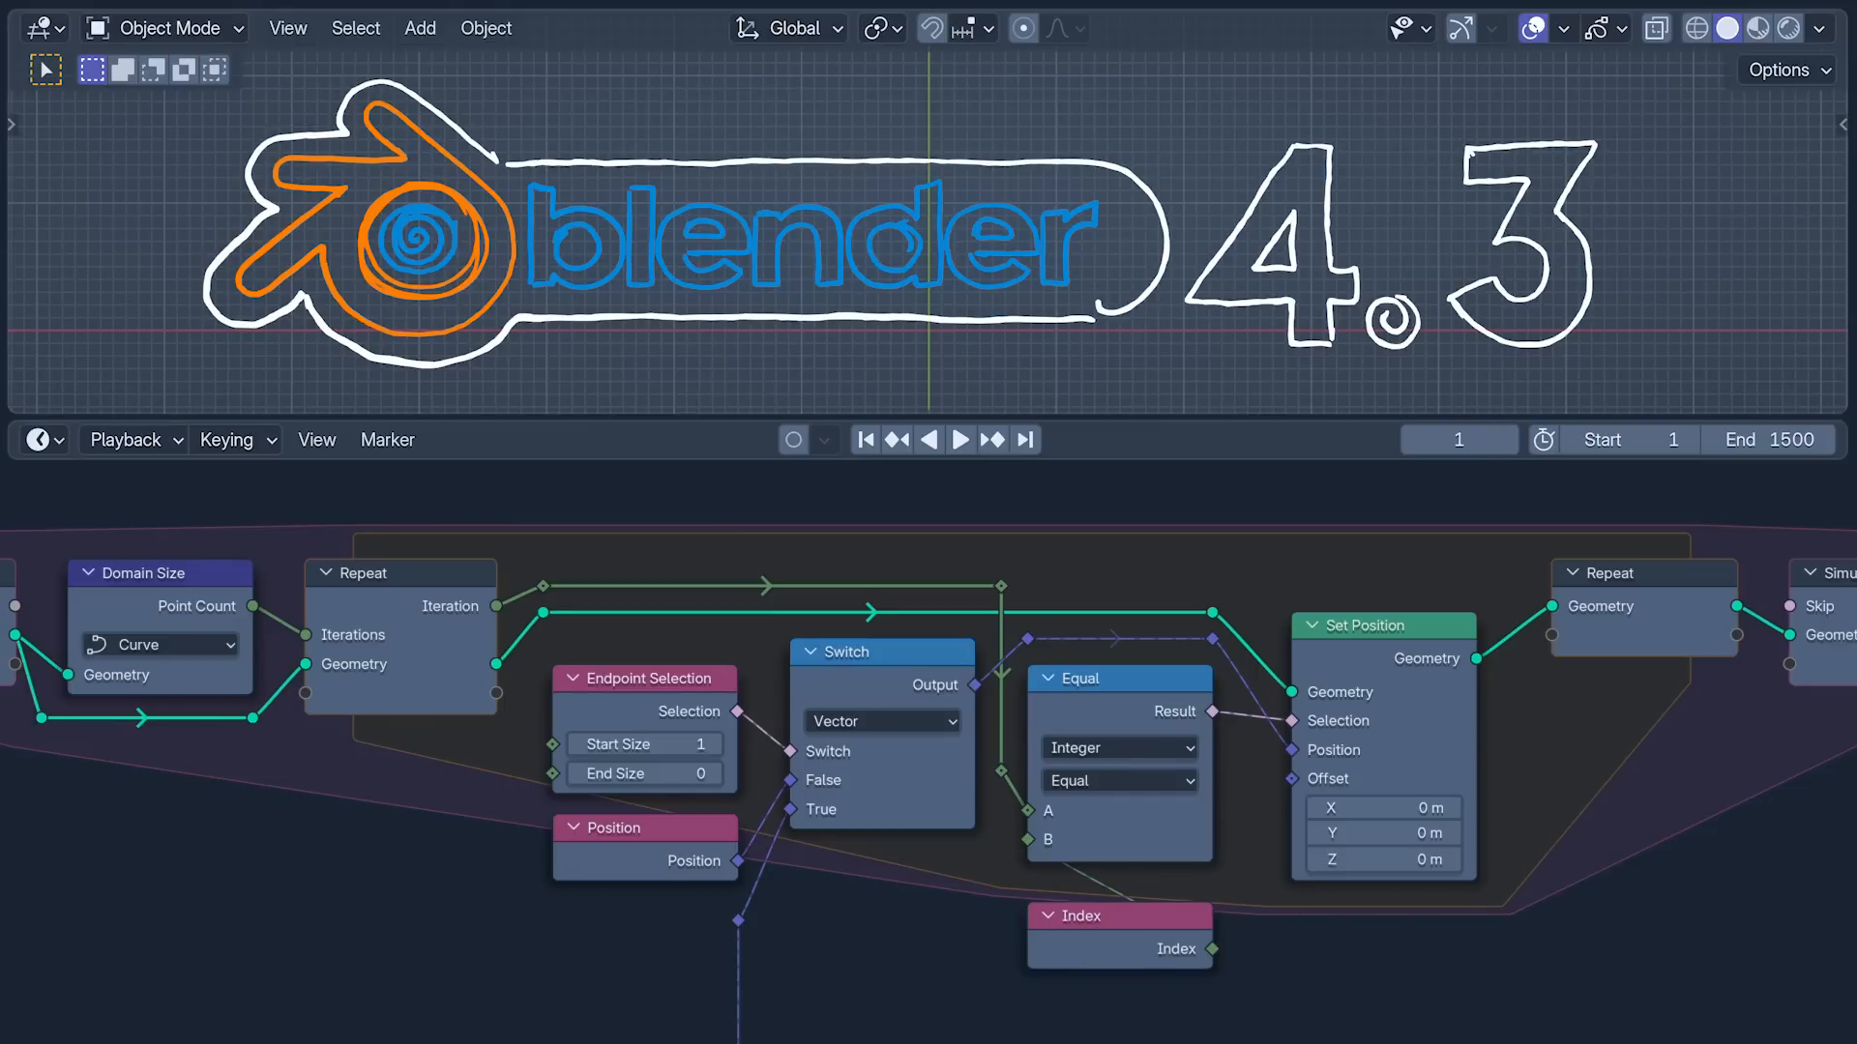
Step: Play the simulation with the index-limited endpoint movement, and return to the first frame
click(965, 429)
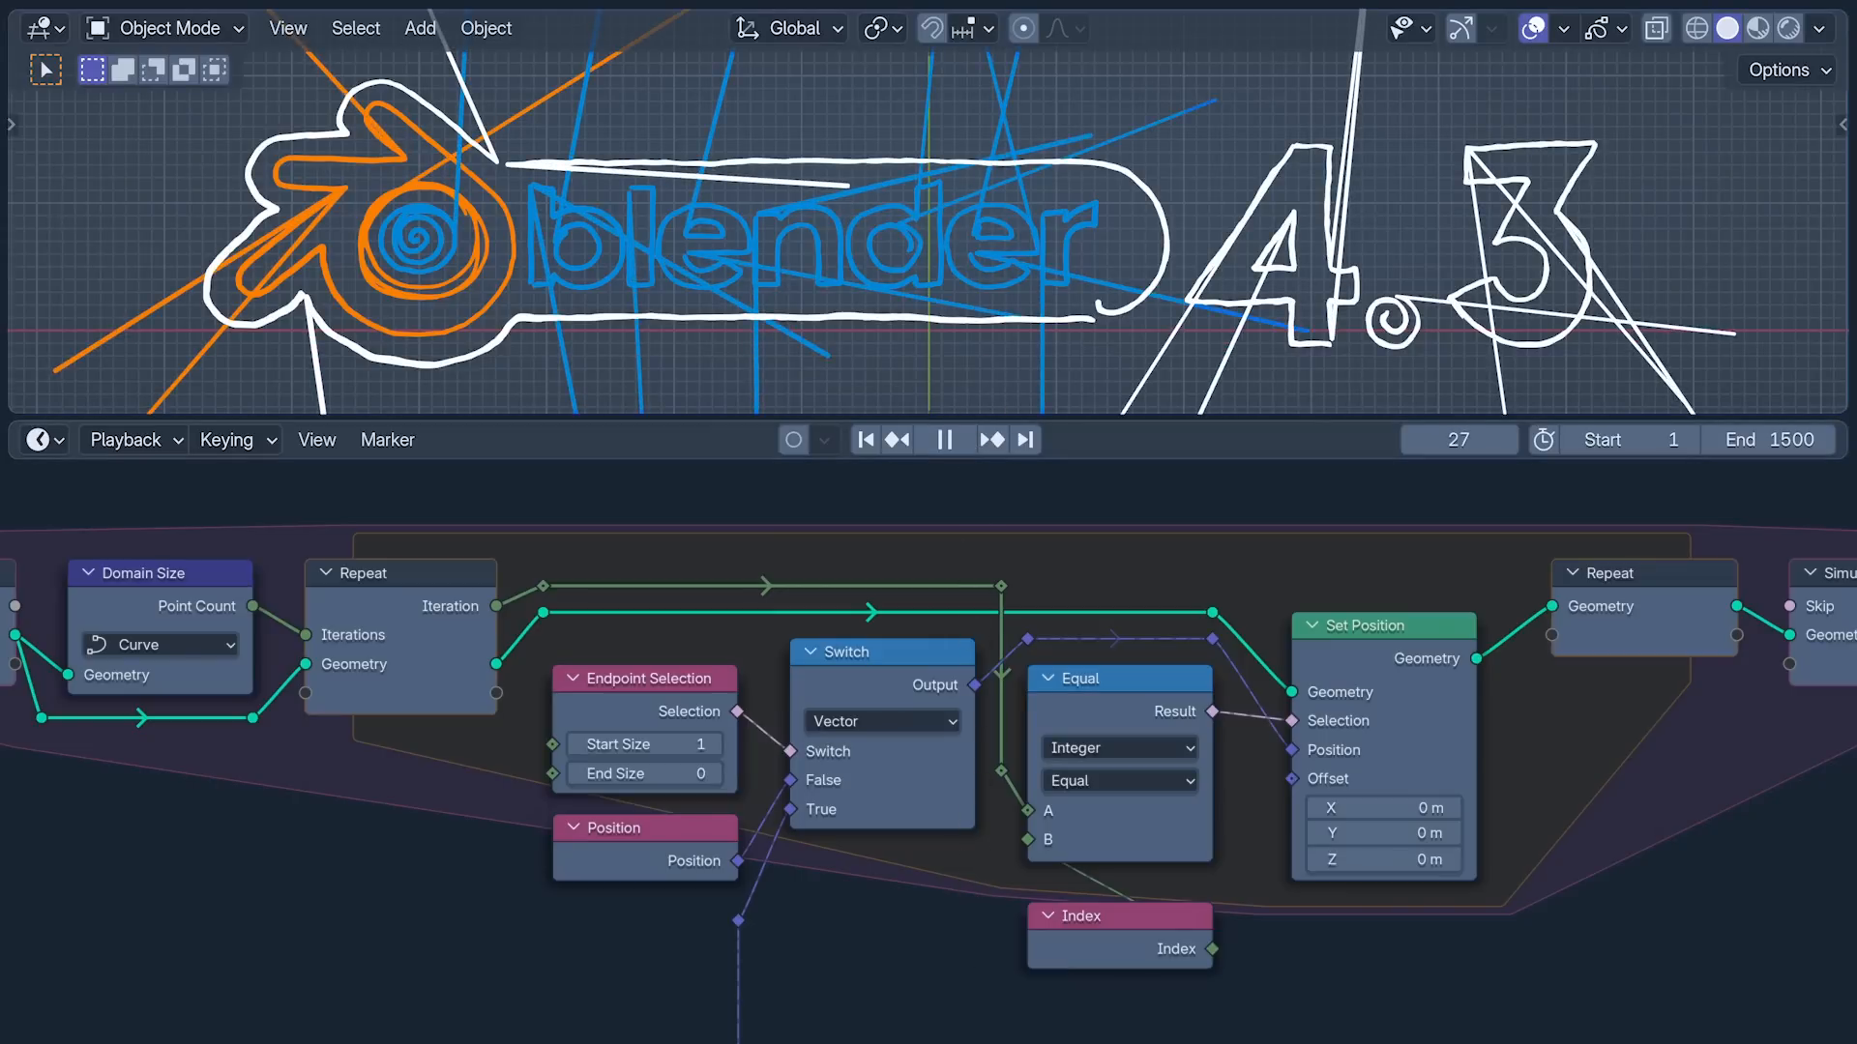
scroll(929, 232, down, 6)
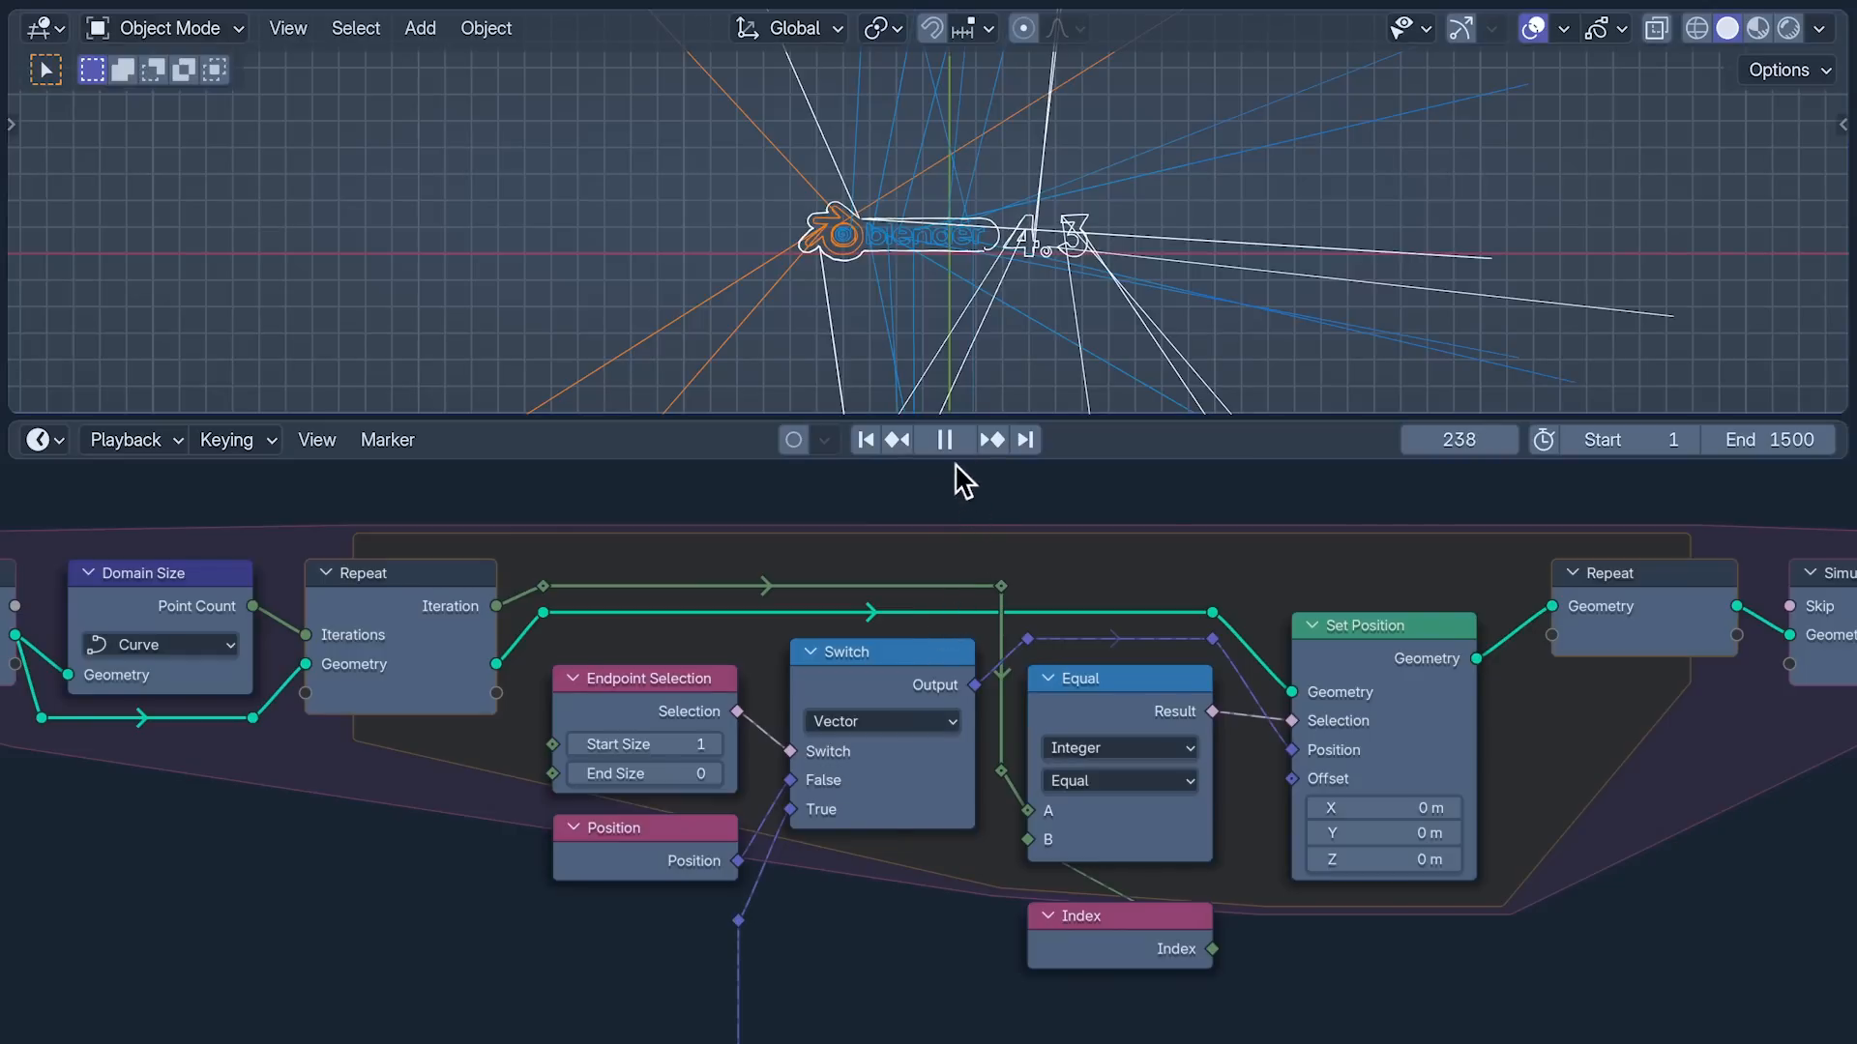
click(943, 441)
click(865, 441)
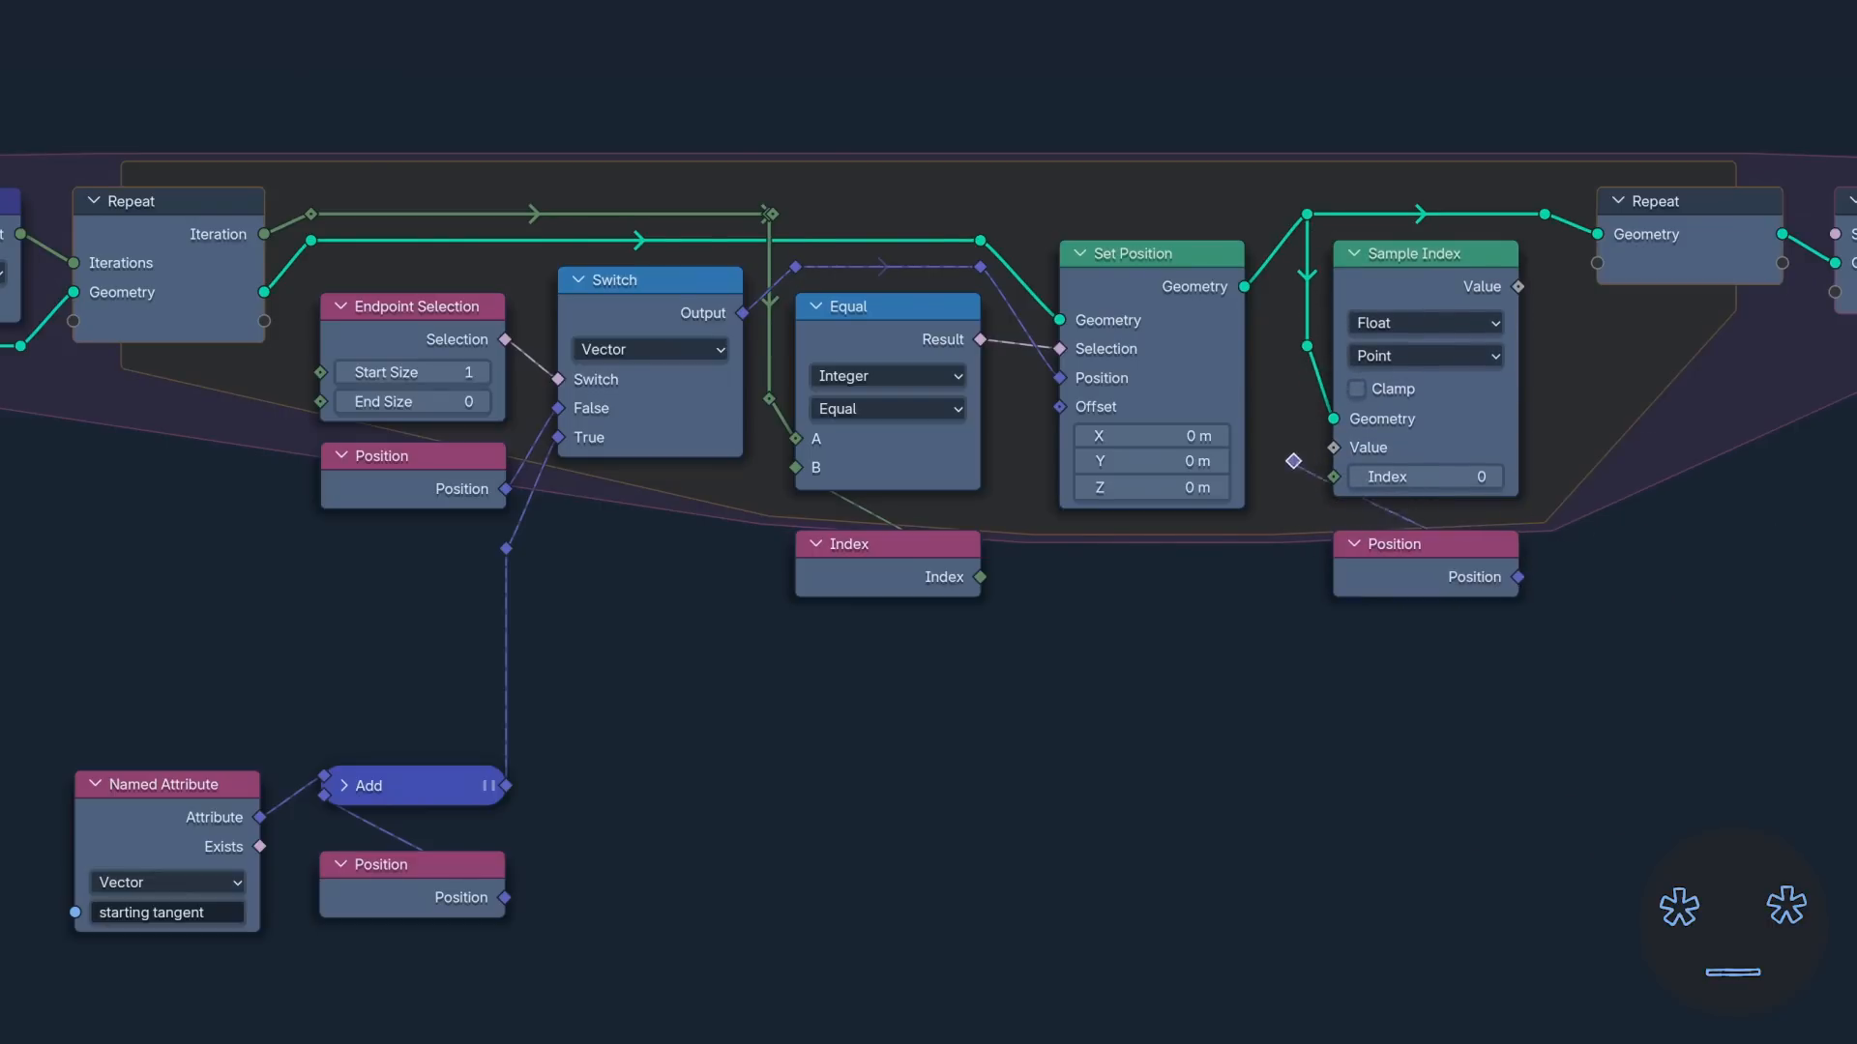
Step: Set the Sample Index node to Vector and connect its Value to a new socket on the Repeat output
click(1489, 323)
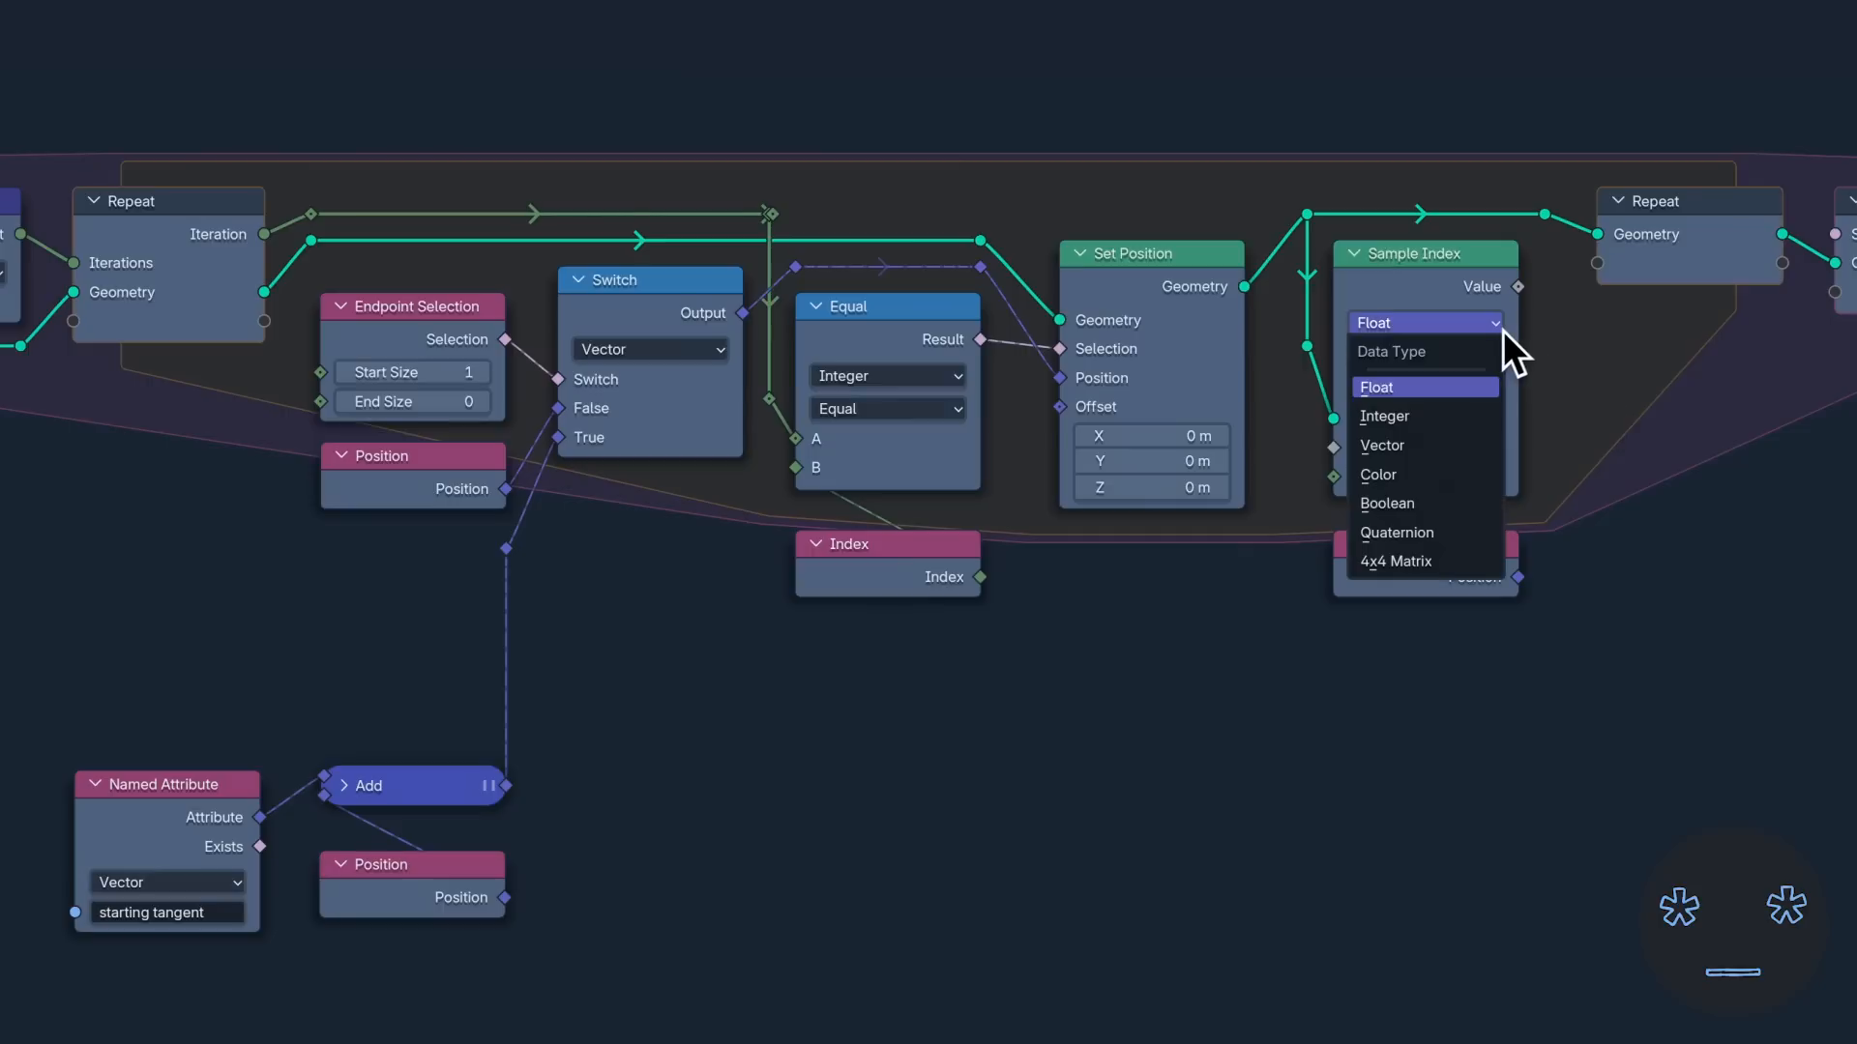
click(1497, 443)
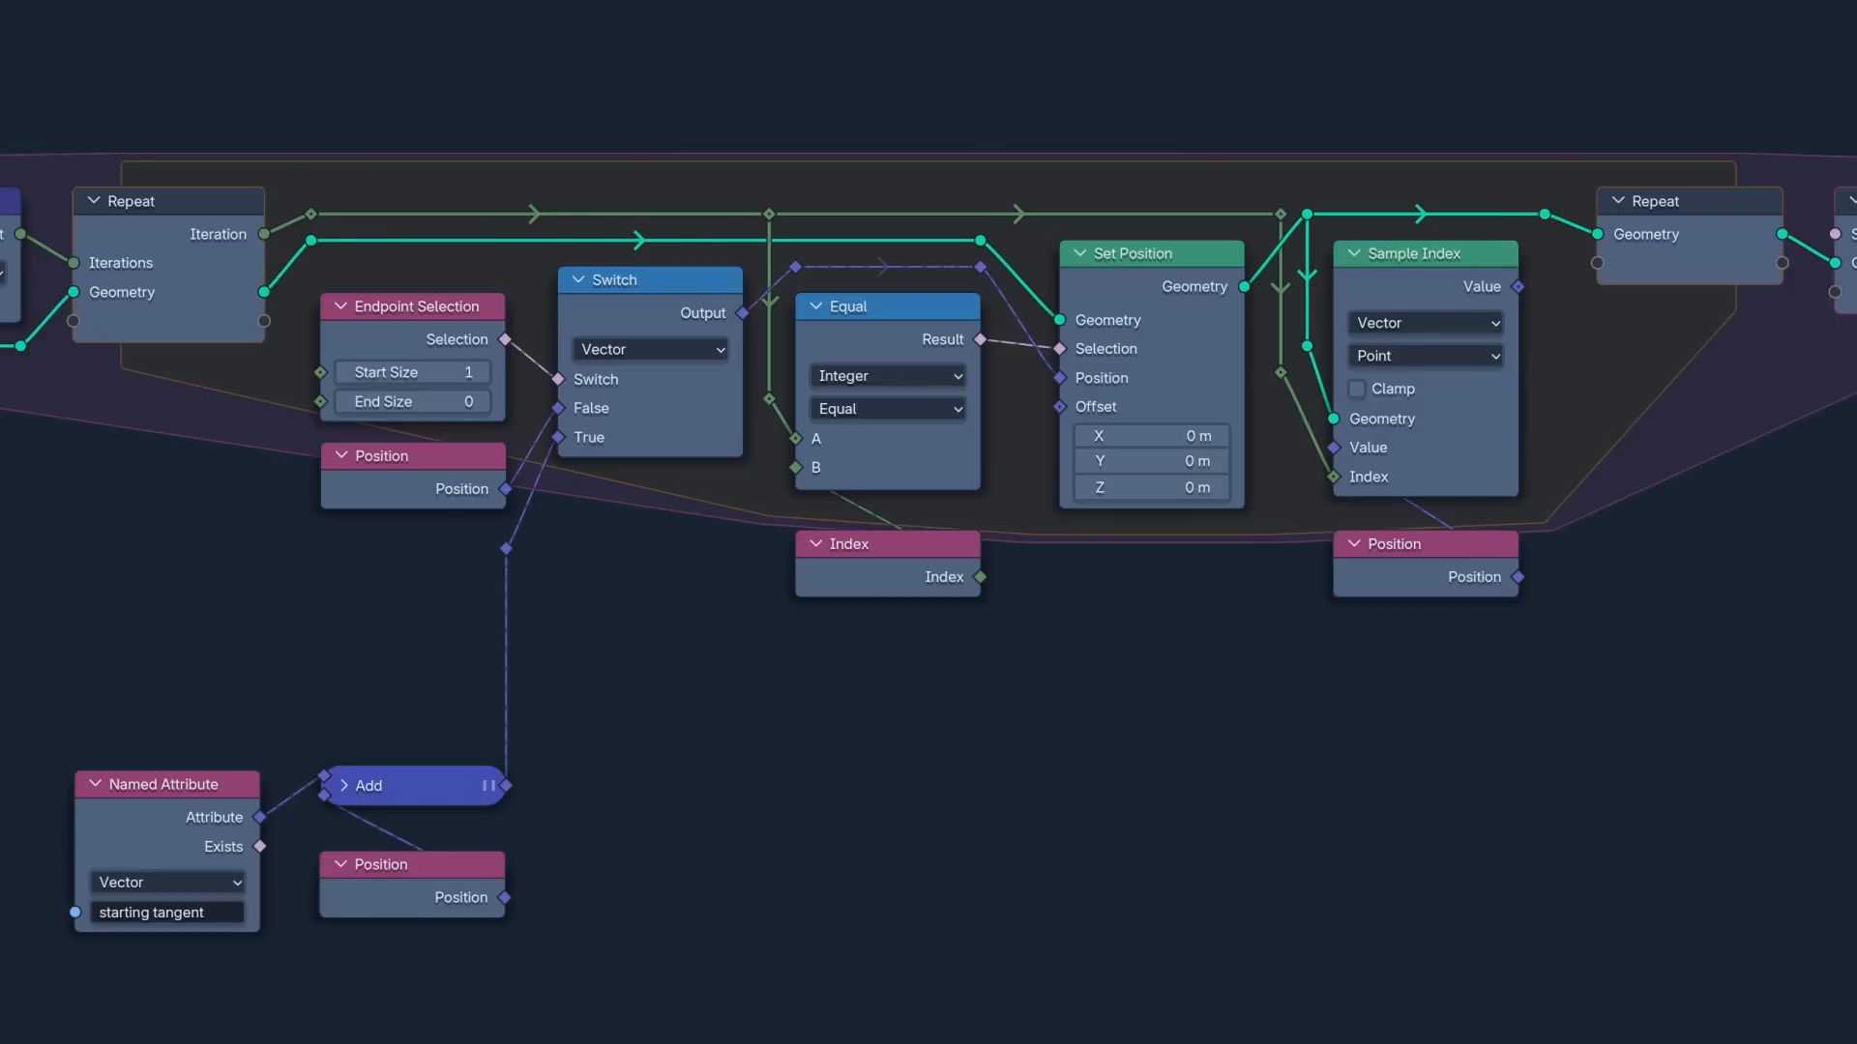
drag(1548, 278, 1597, 263)
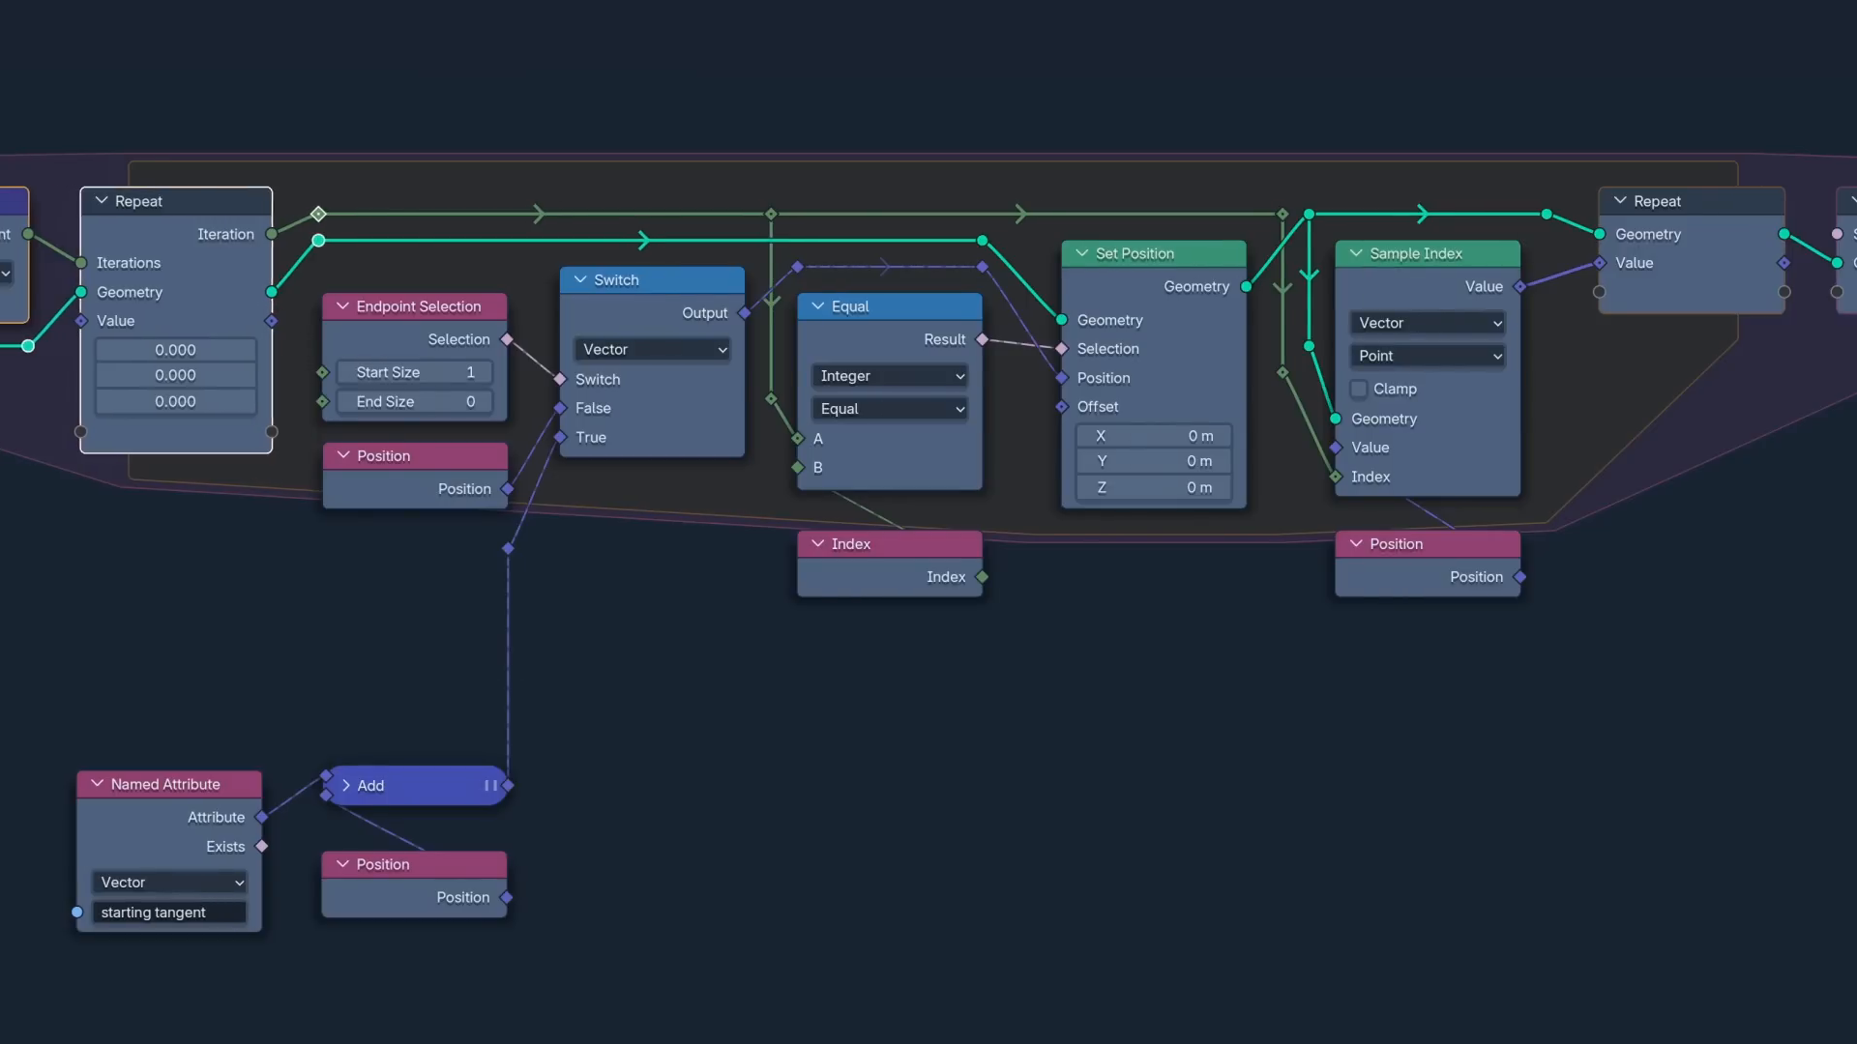
Step: Place a Mix node set to Vector after the Repeat input, and move the Position node in front of it
key(g)
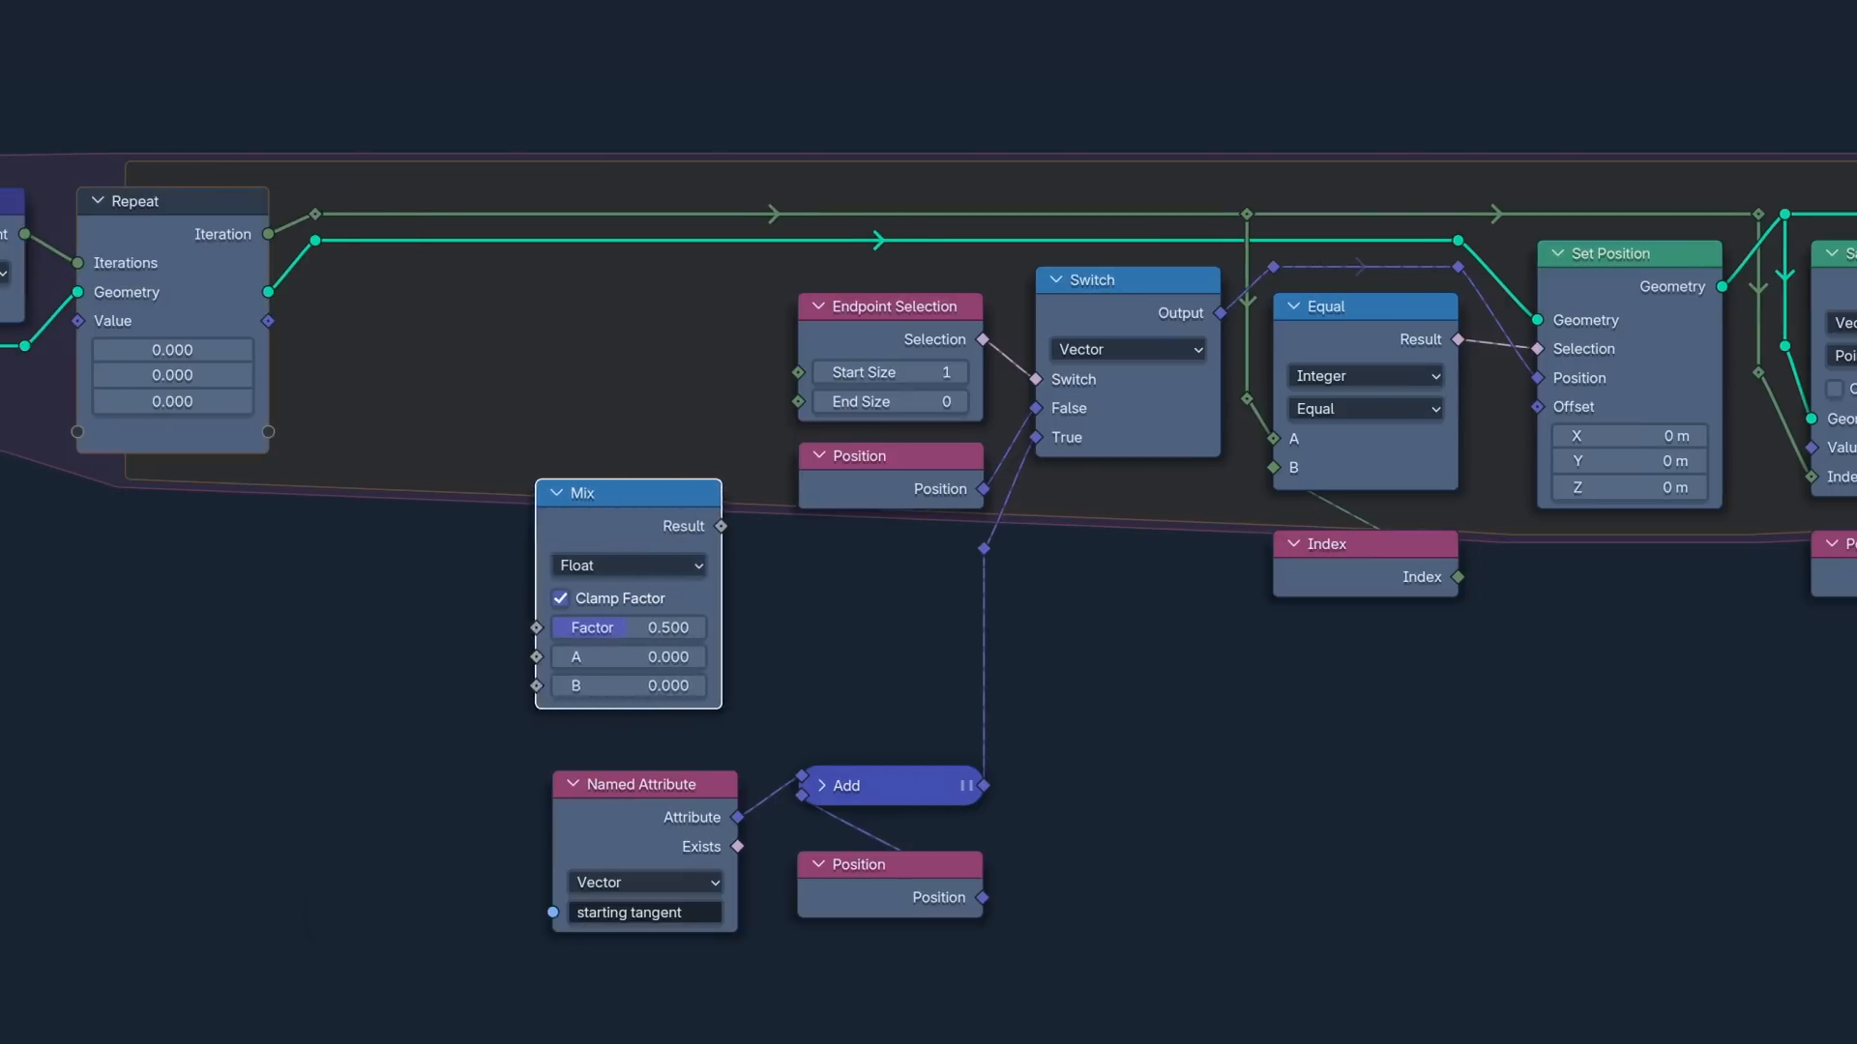
click(572, 306)
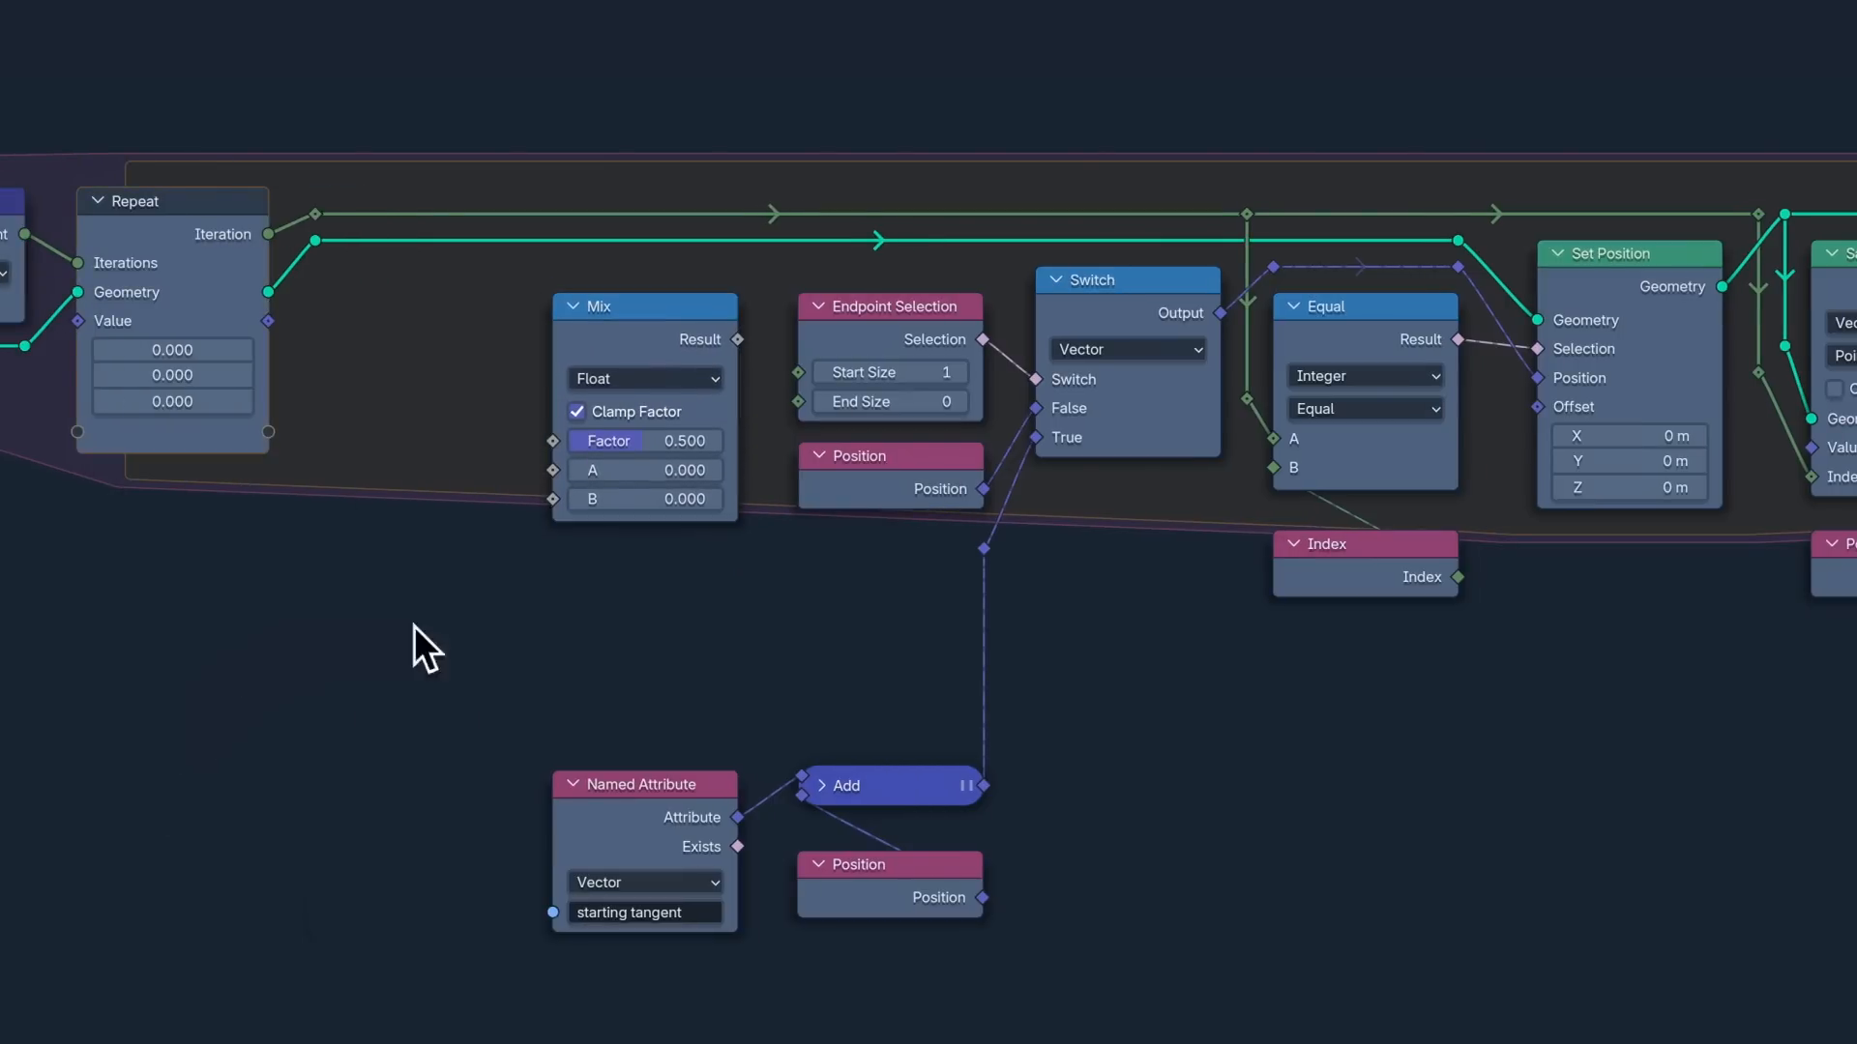
click(717, 385)
click(714, 464)
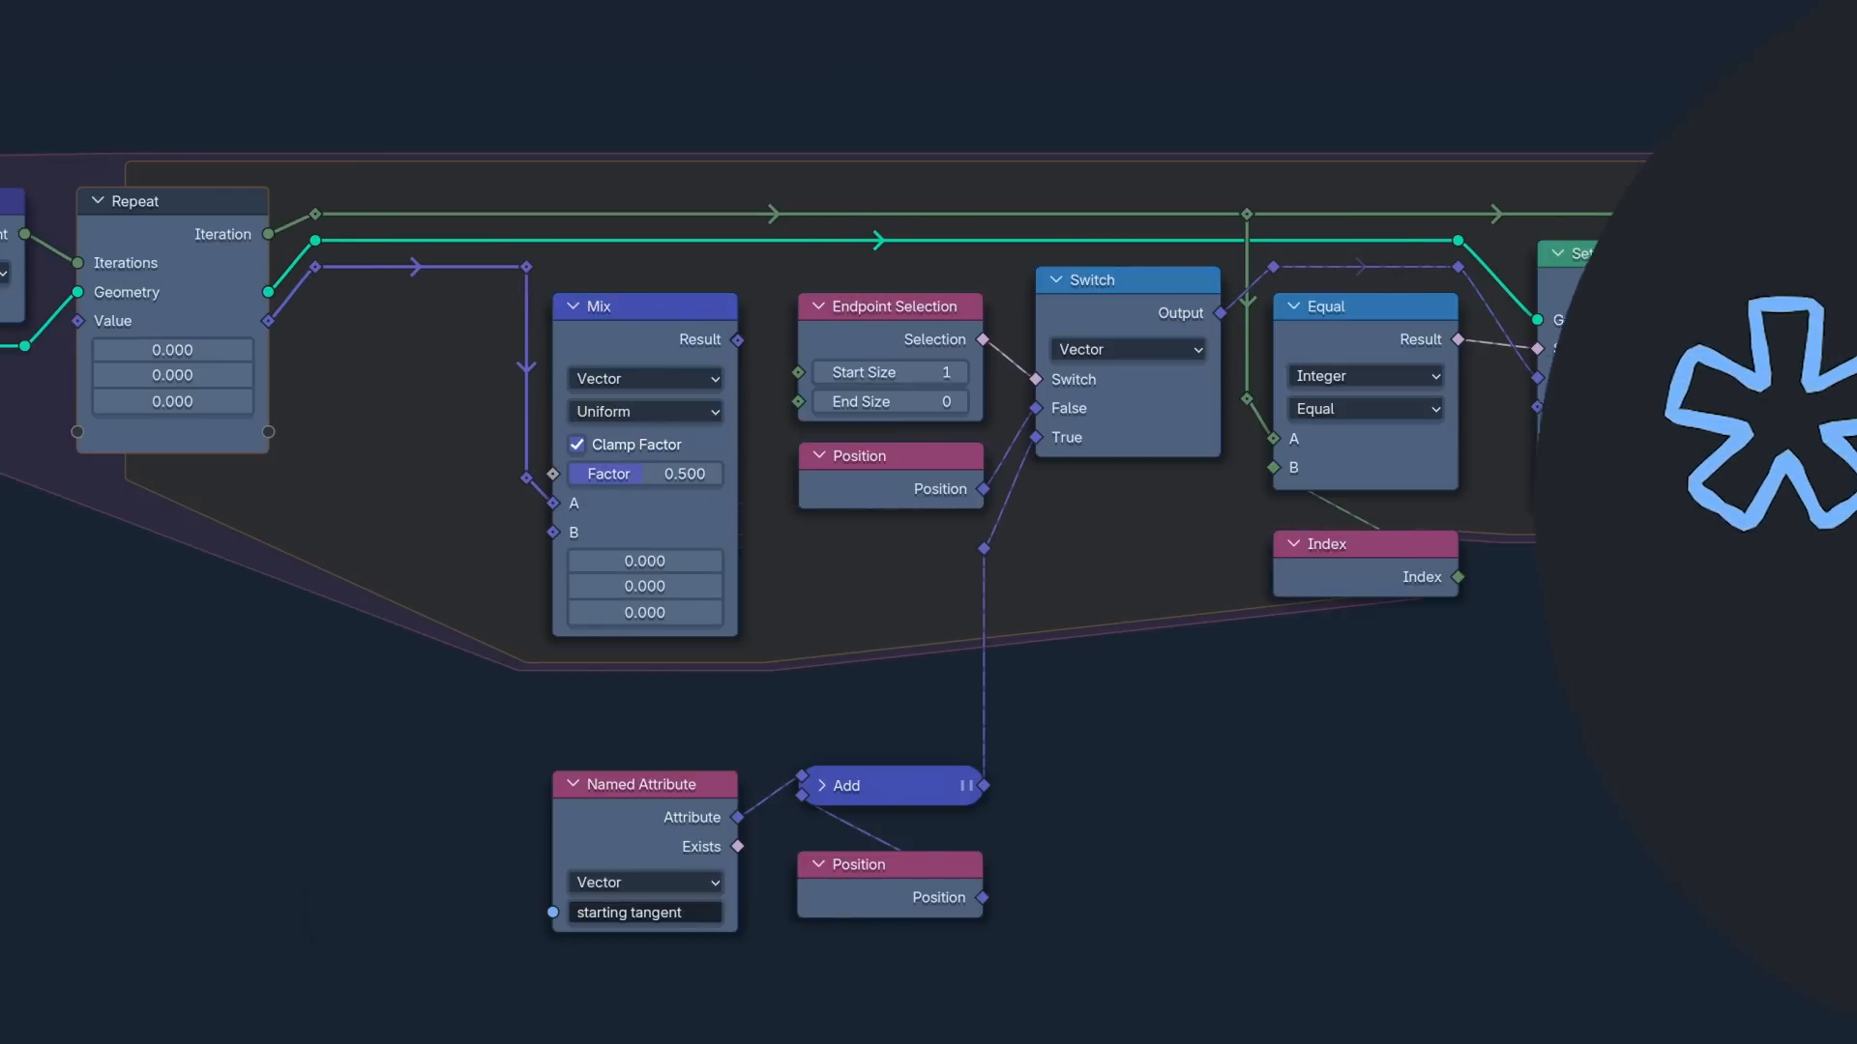
drag(894, 455, 405, 465)
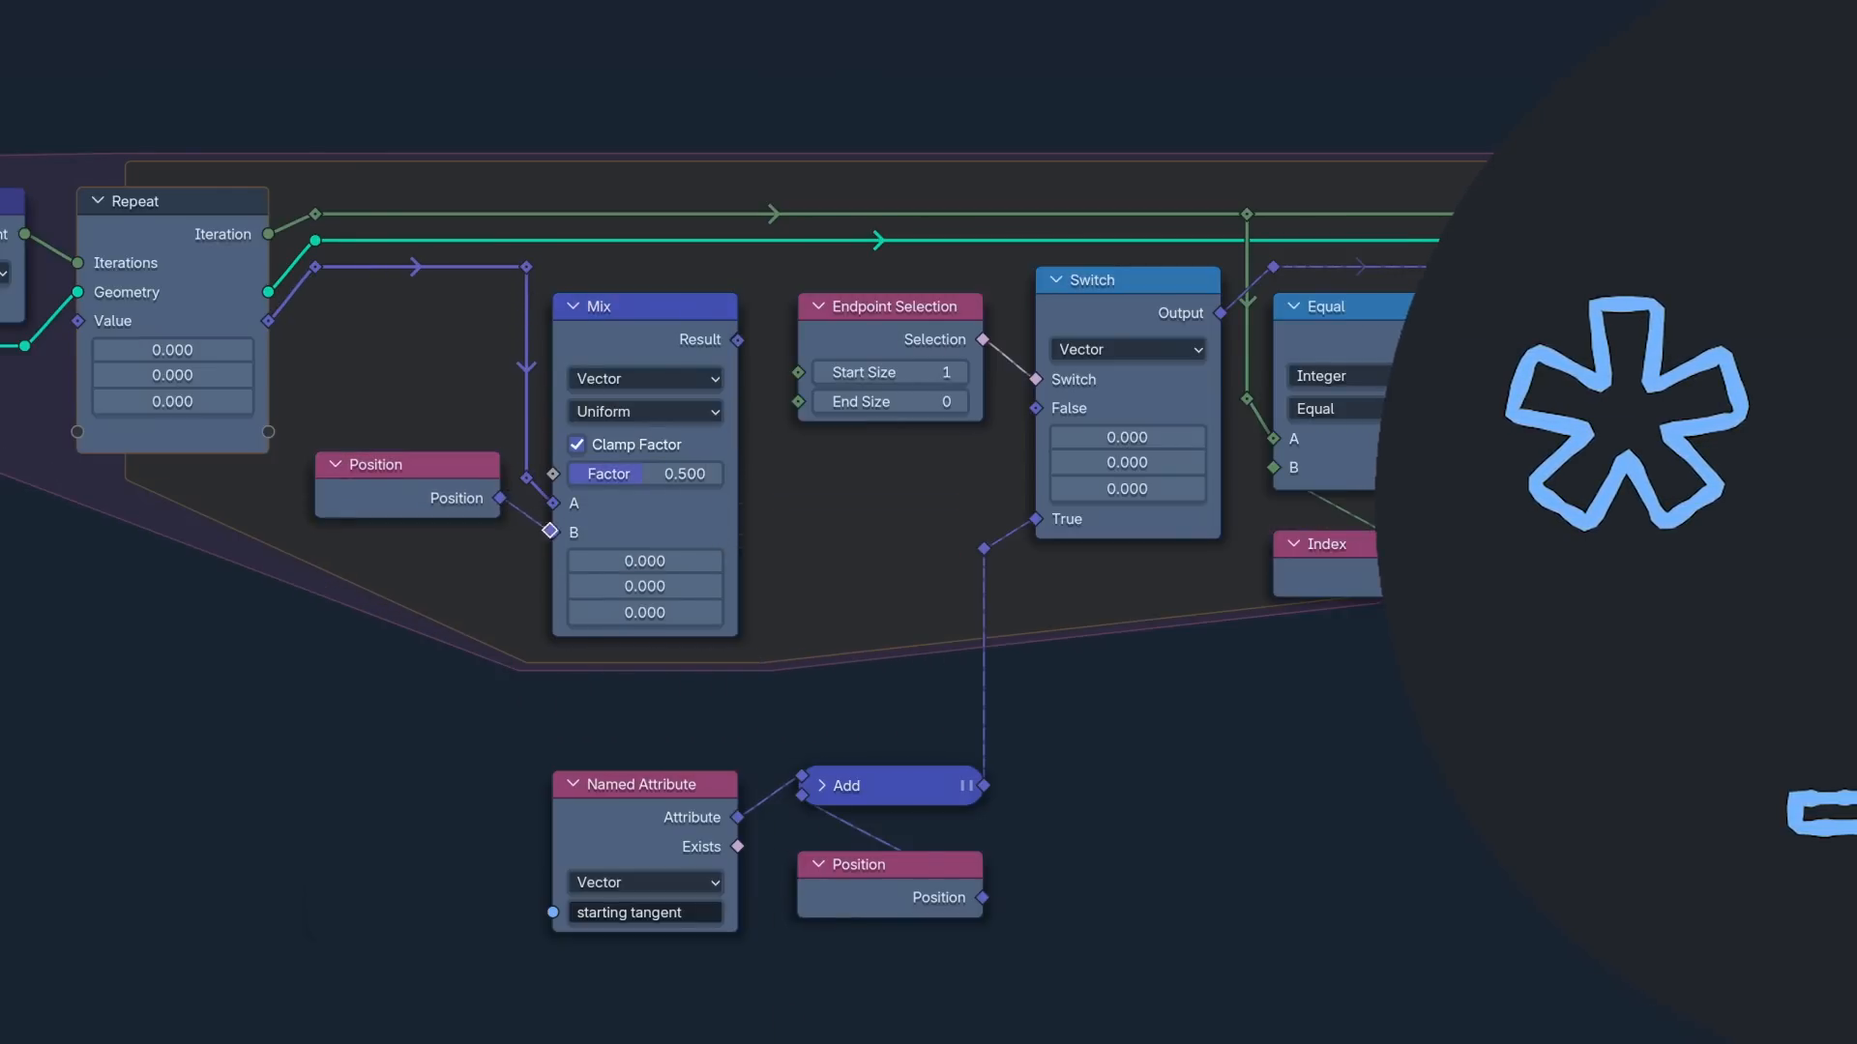
Step: Connect the Position node to input B of the Mix node and set the Mix Factor to 0.300
drag(546, 528, 553, 532)
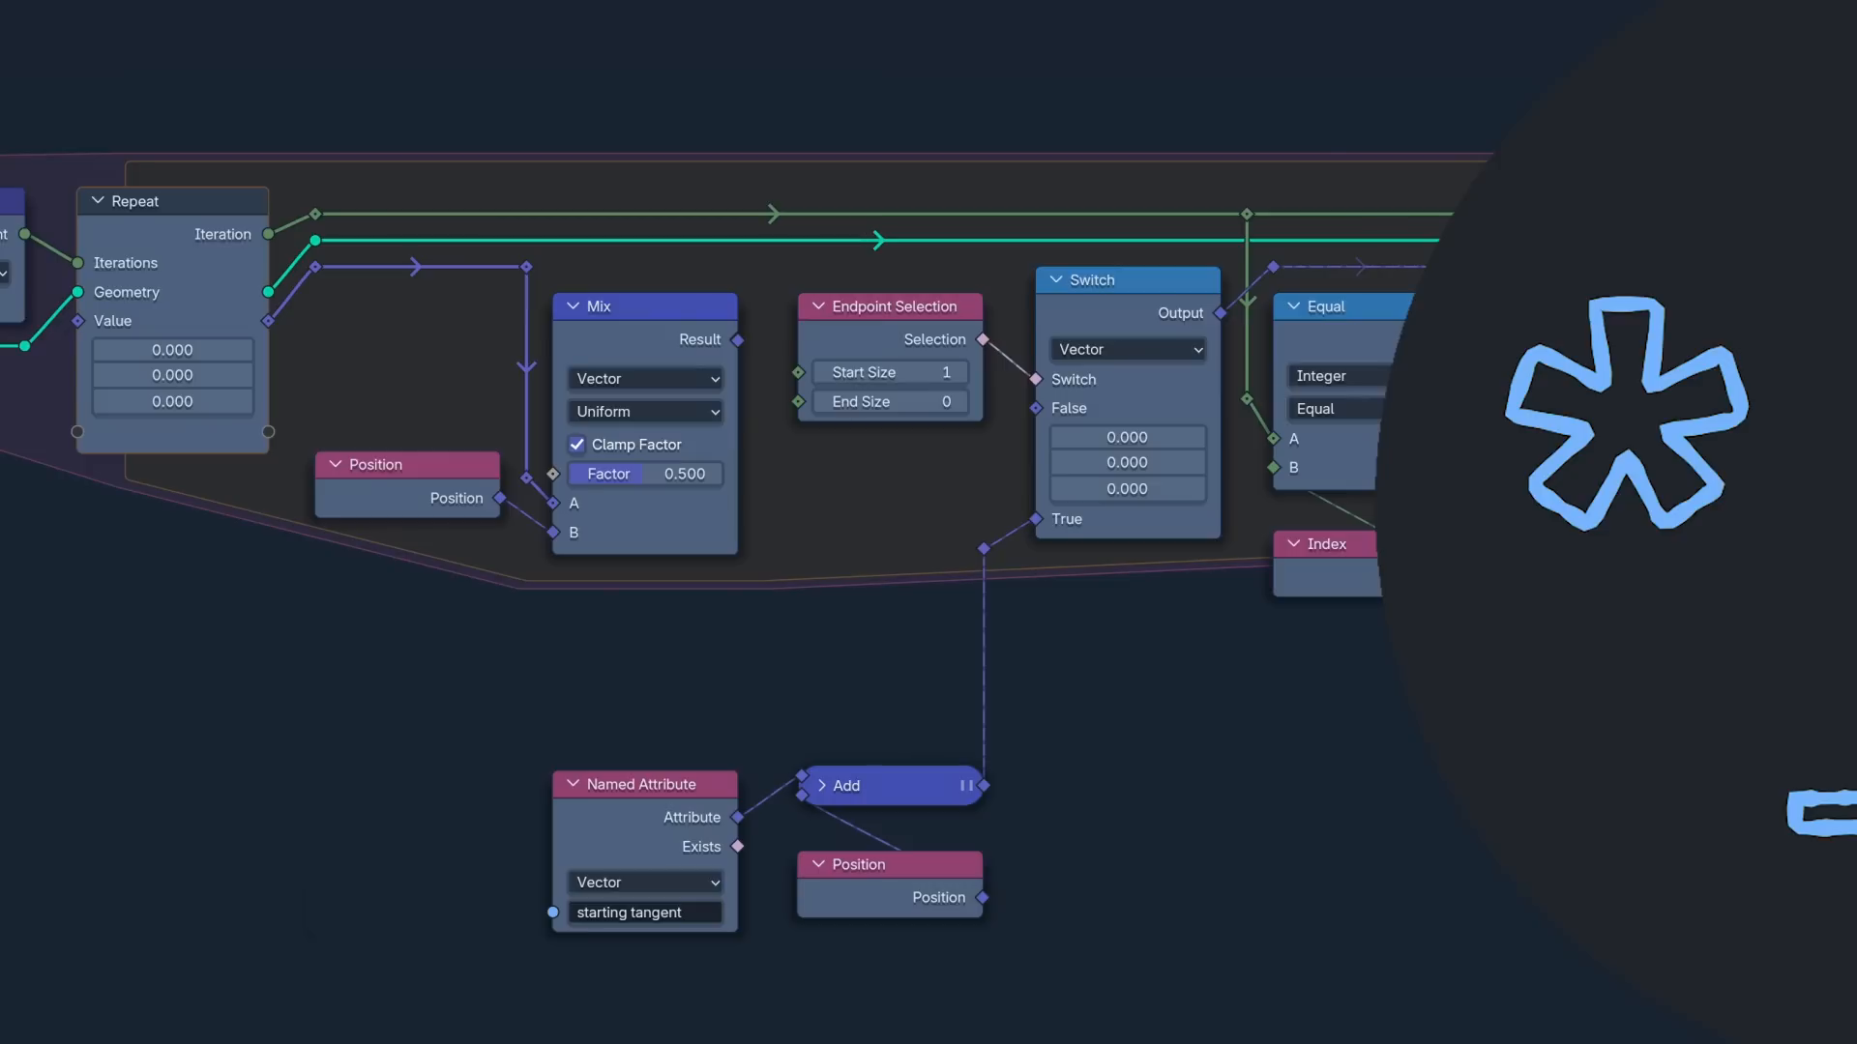
click(710, 473)
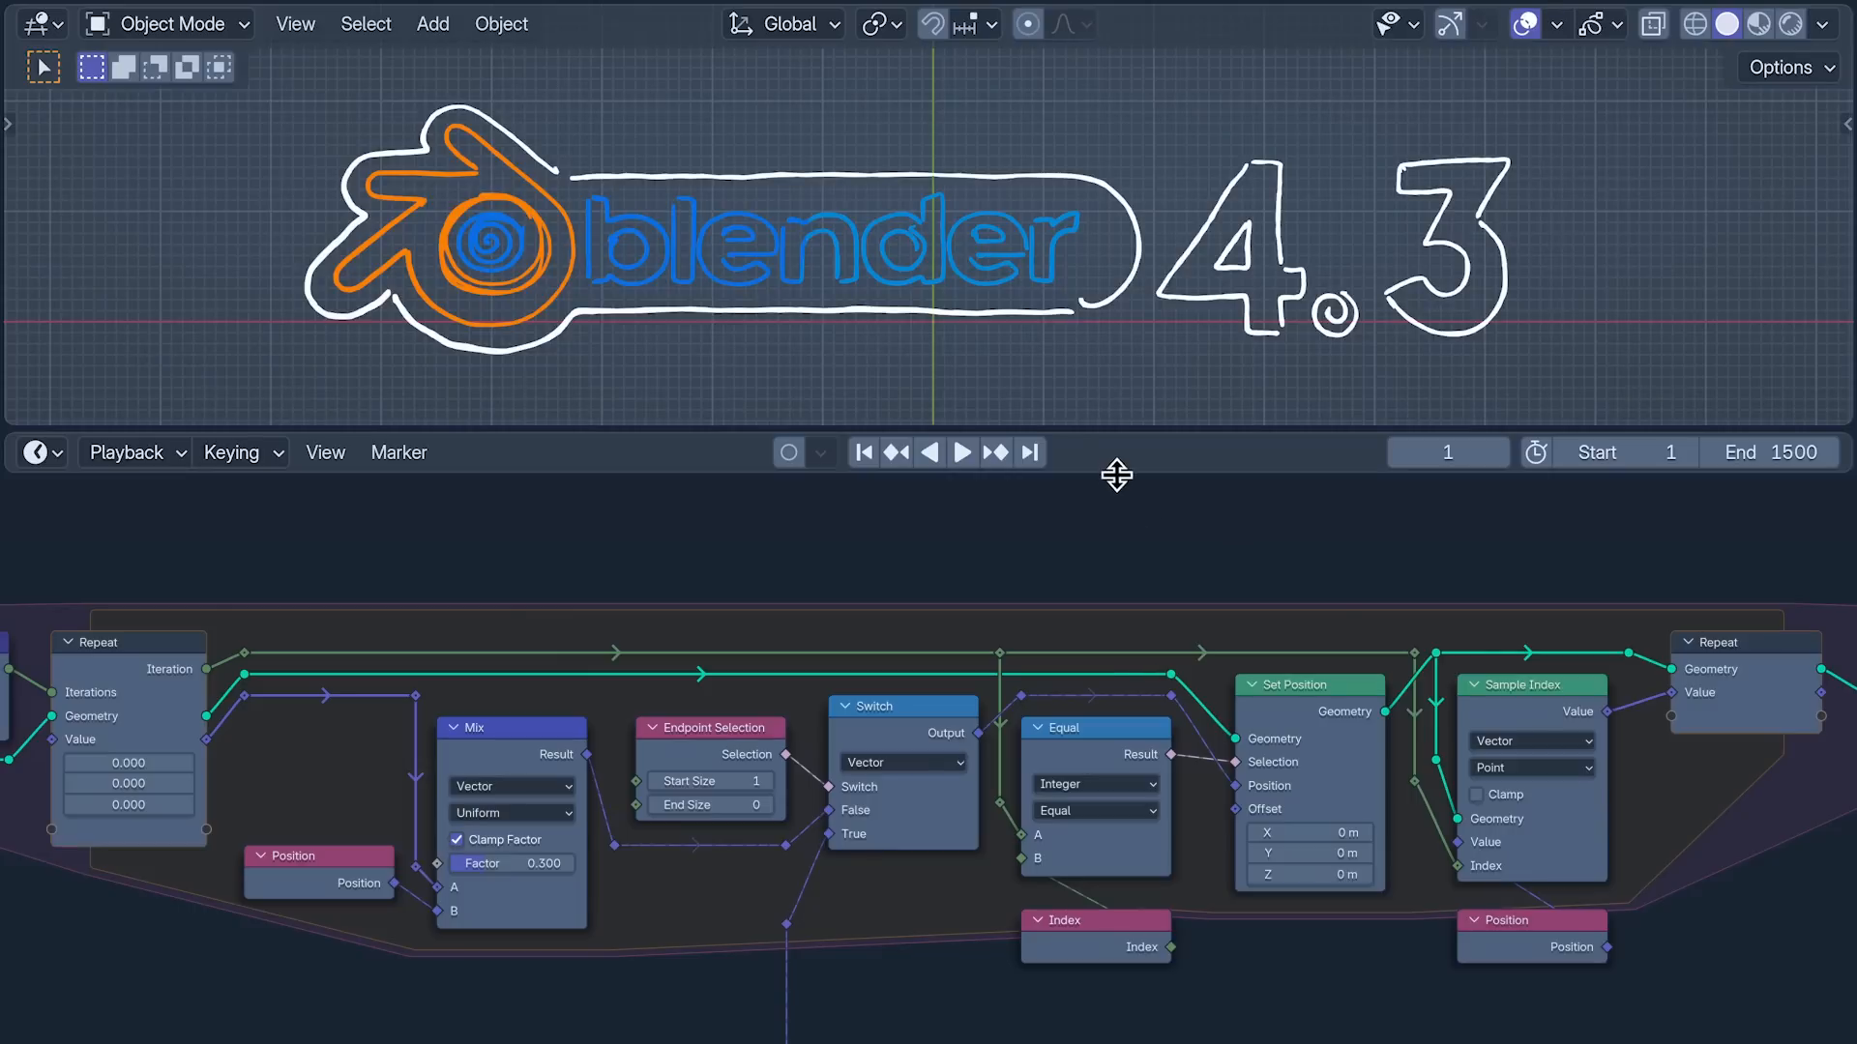
Step: Enlarge the timeline, set the animation's end frame to 400, and fit that frame range in the timeline
drag(1116, 474, 1099, 569)
click(1797, 454)
text(400)
key(Return)
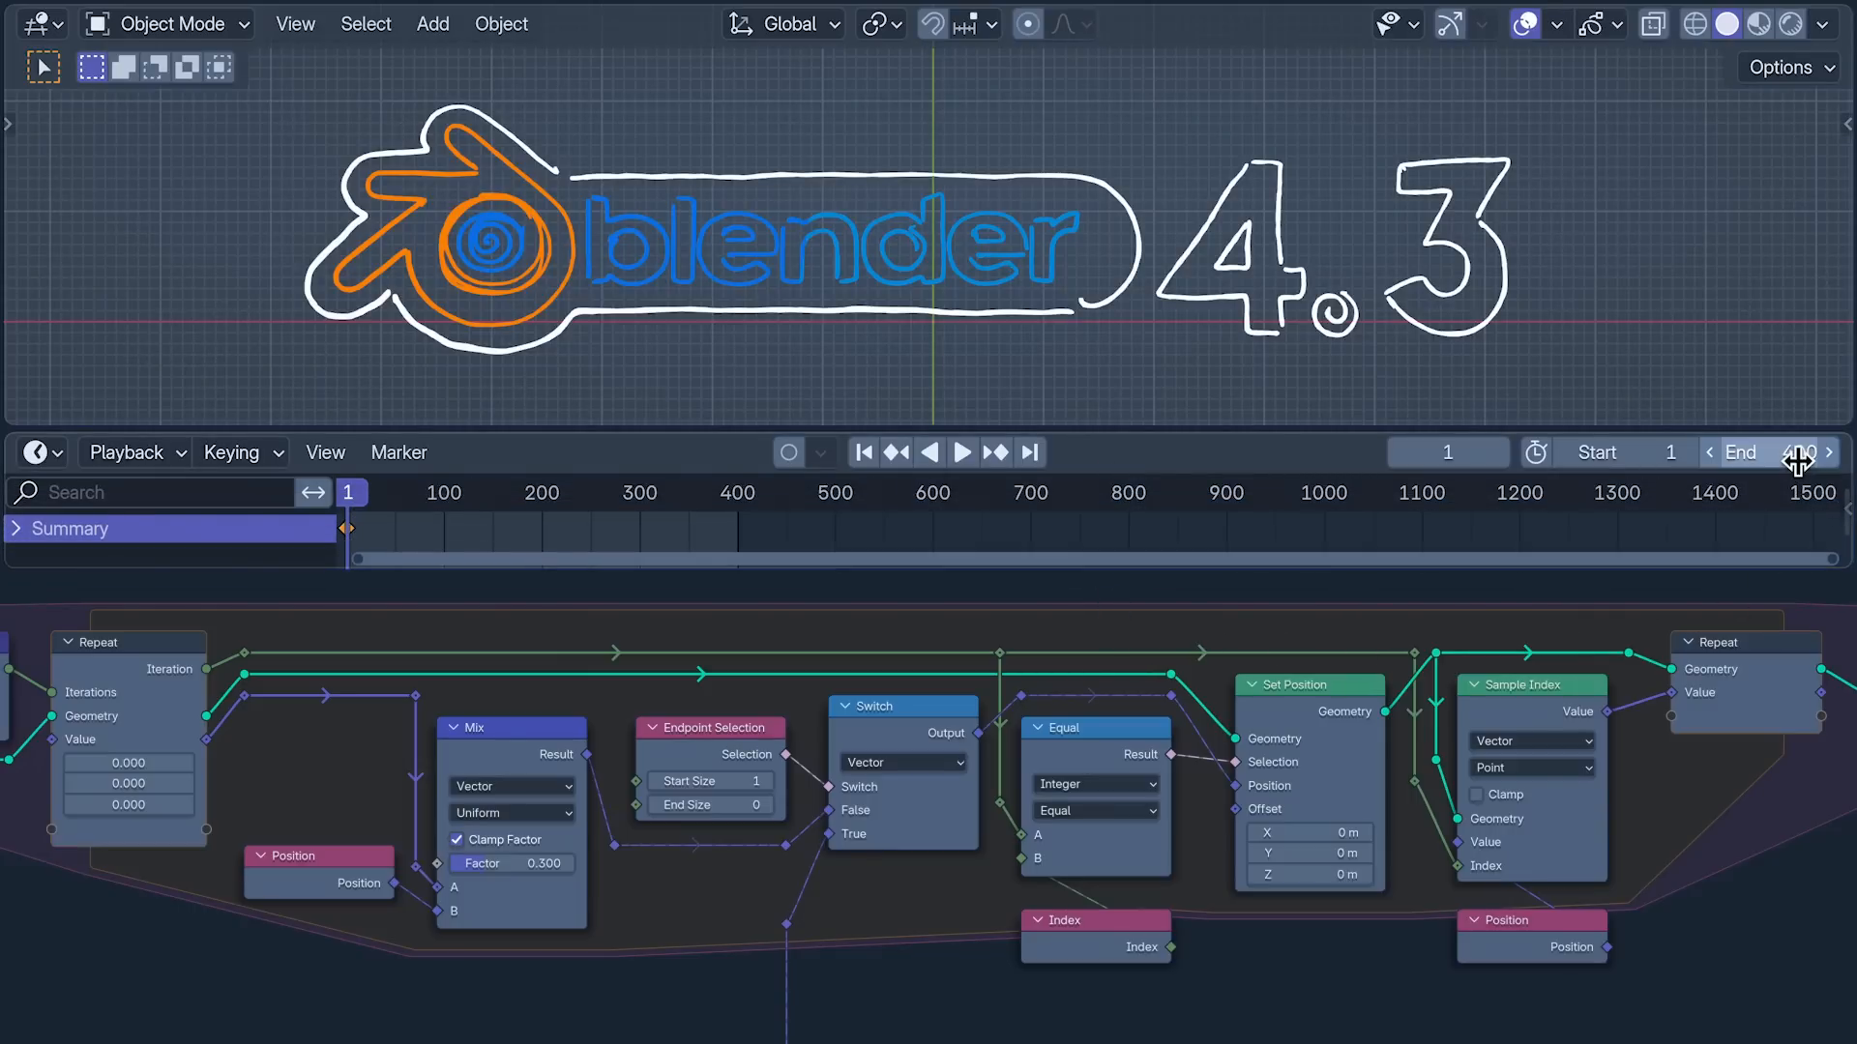
drag(1834, 570, 752, 634)
Step: Play the simulation to check the trailing strokes, pause it, and return to the first frame
key(space)
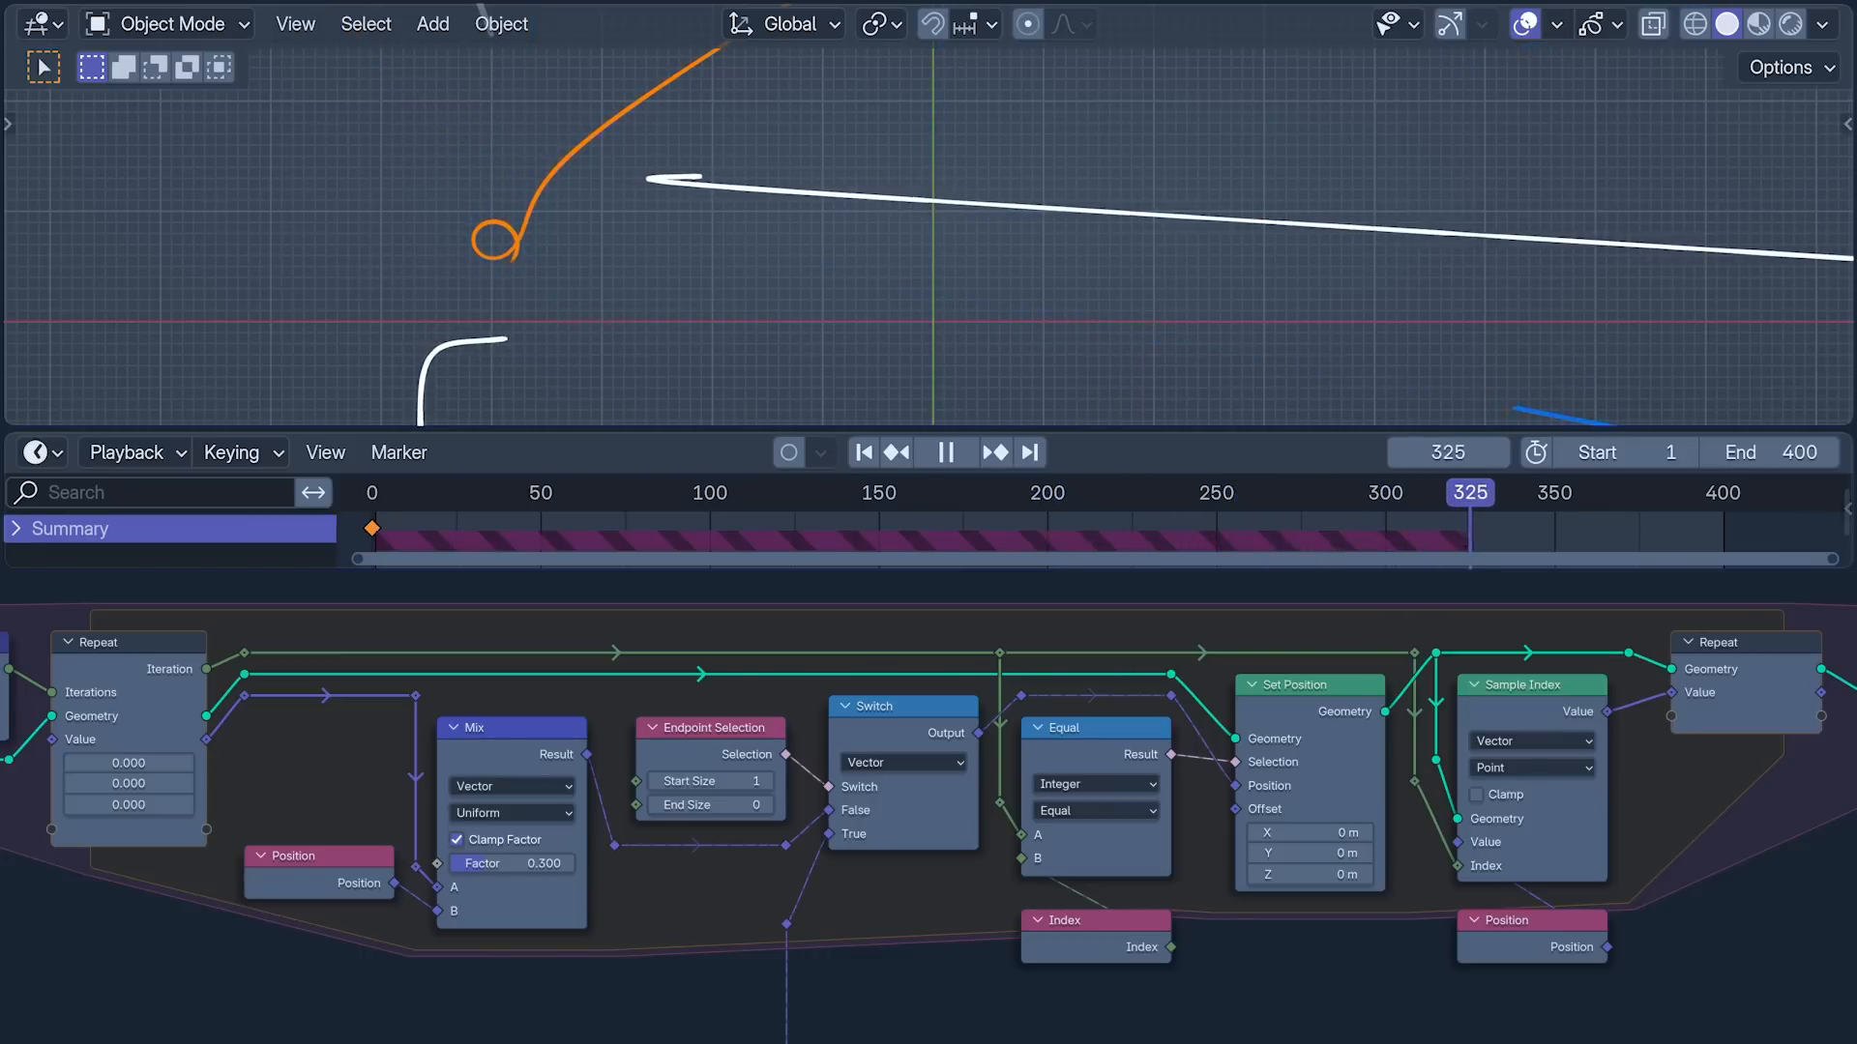
key(space)
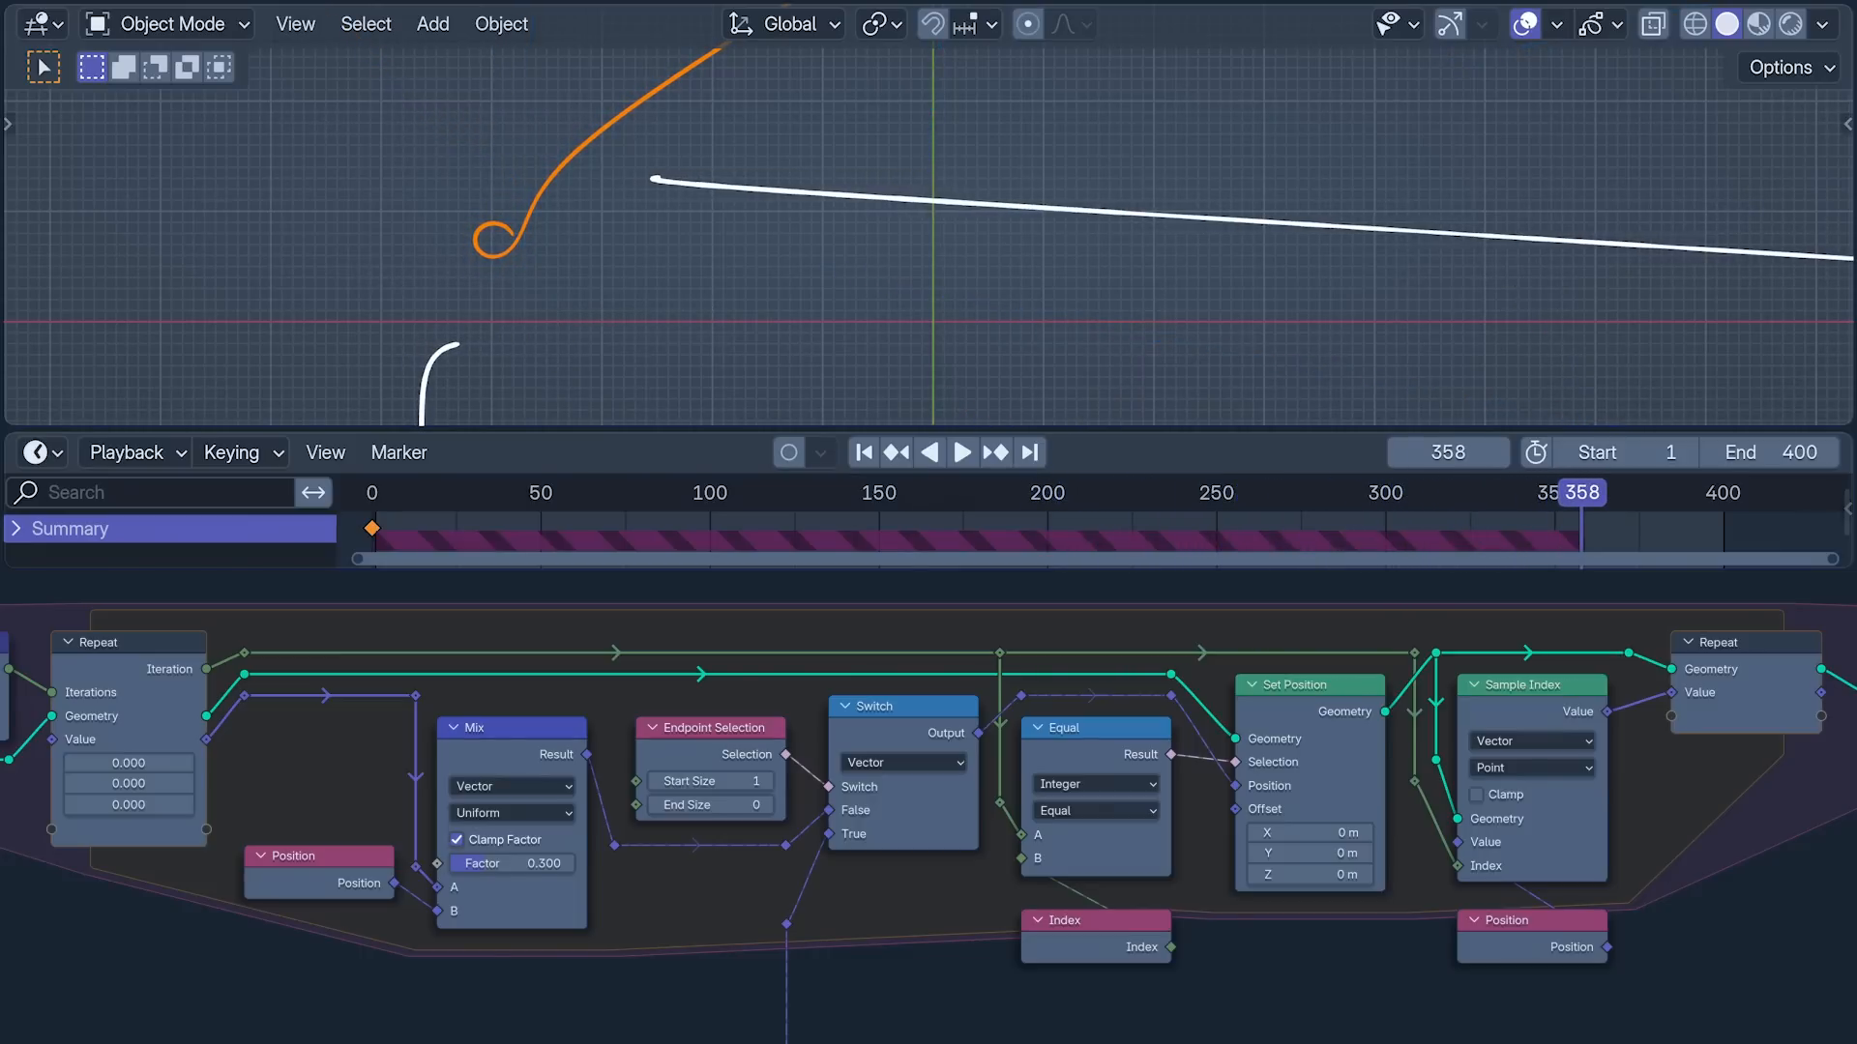
key(shift+Left)
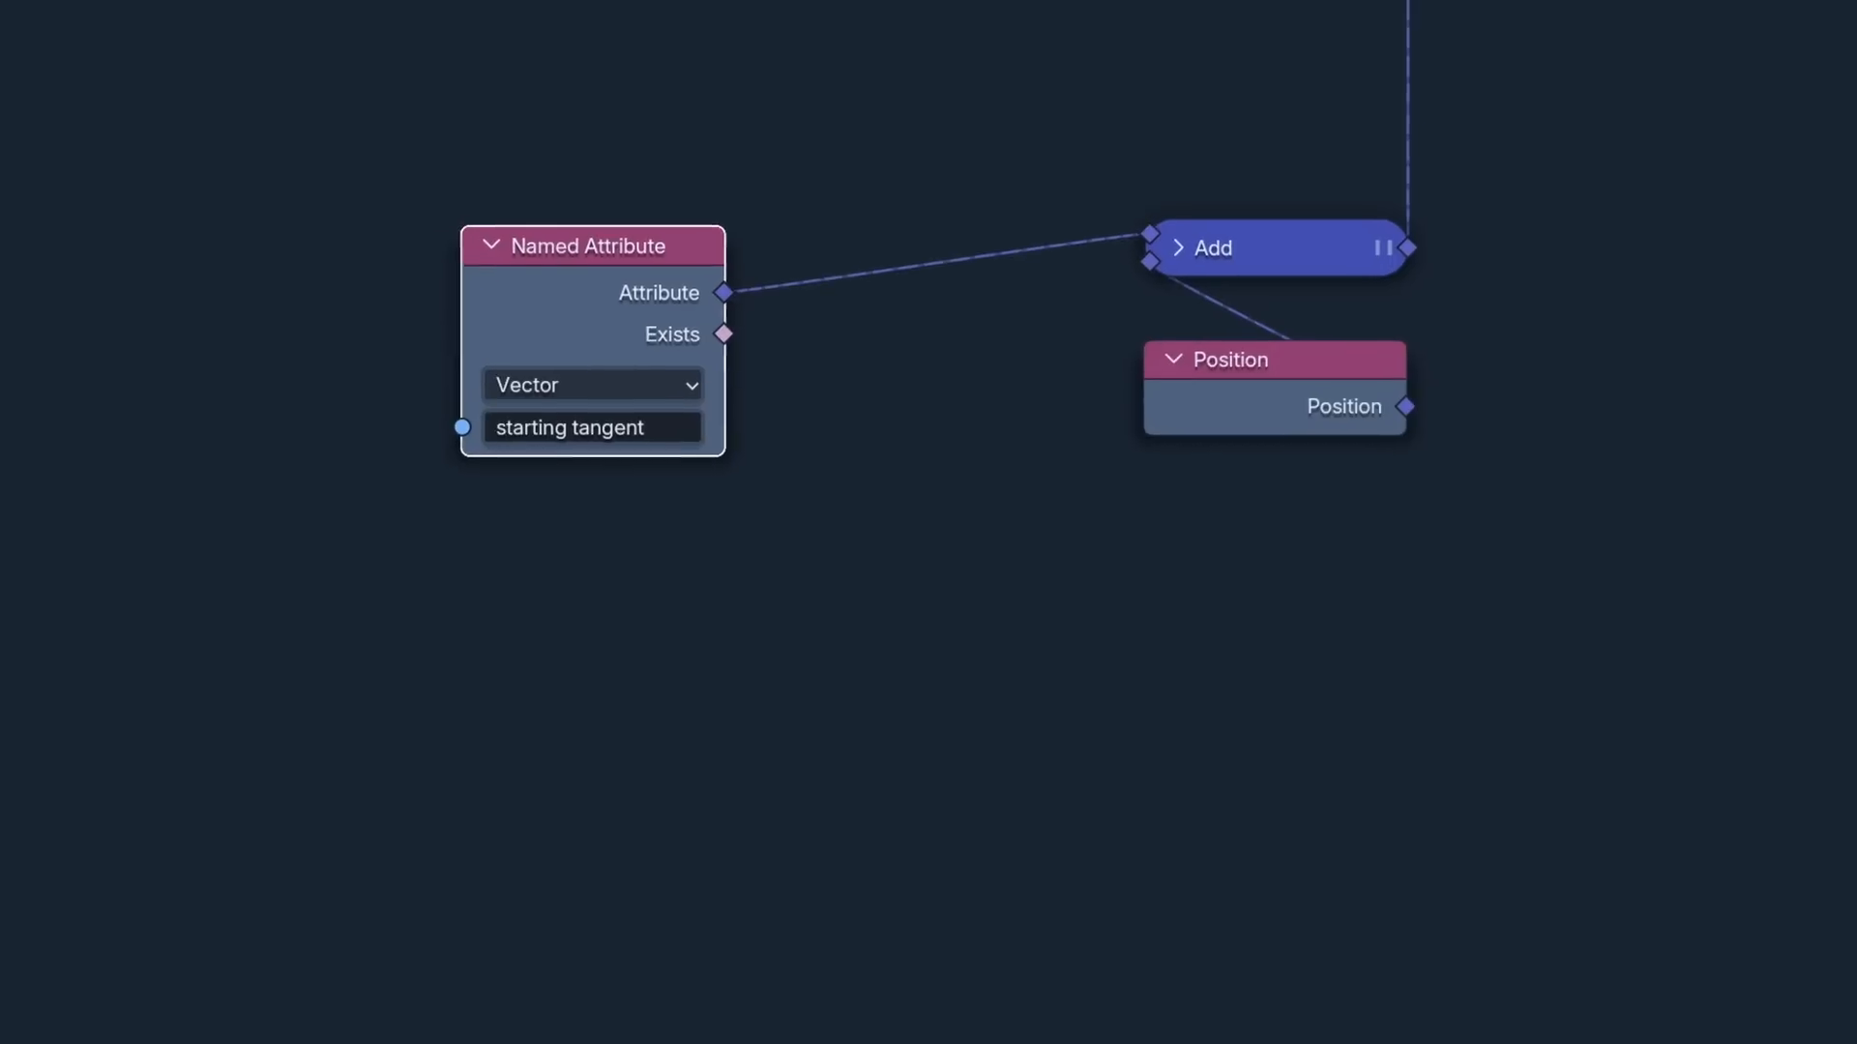
Step: Insert a Vector Math node after the starting tangent attribute, set it to Scale, and enter a scale of -1
key(shift+d)
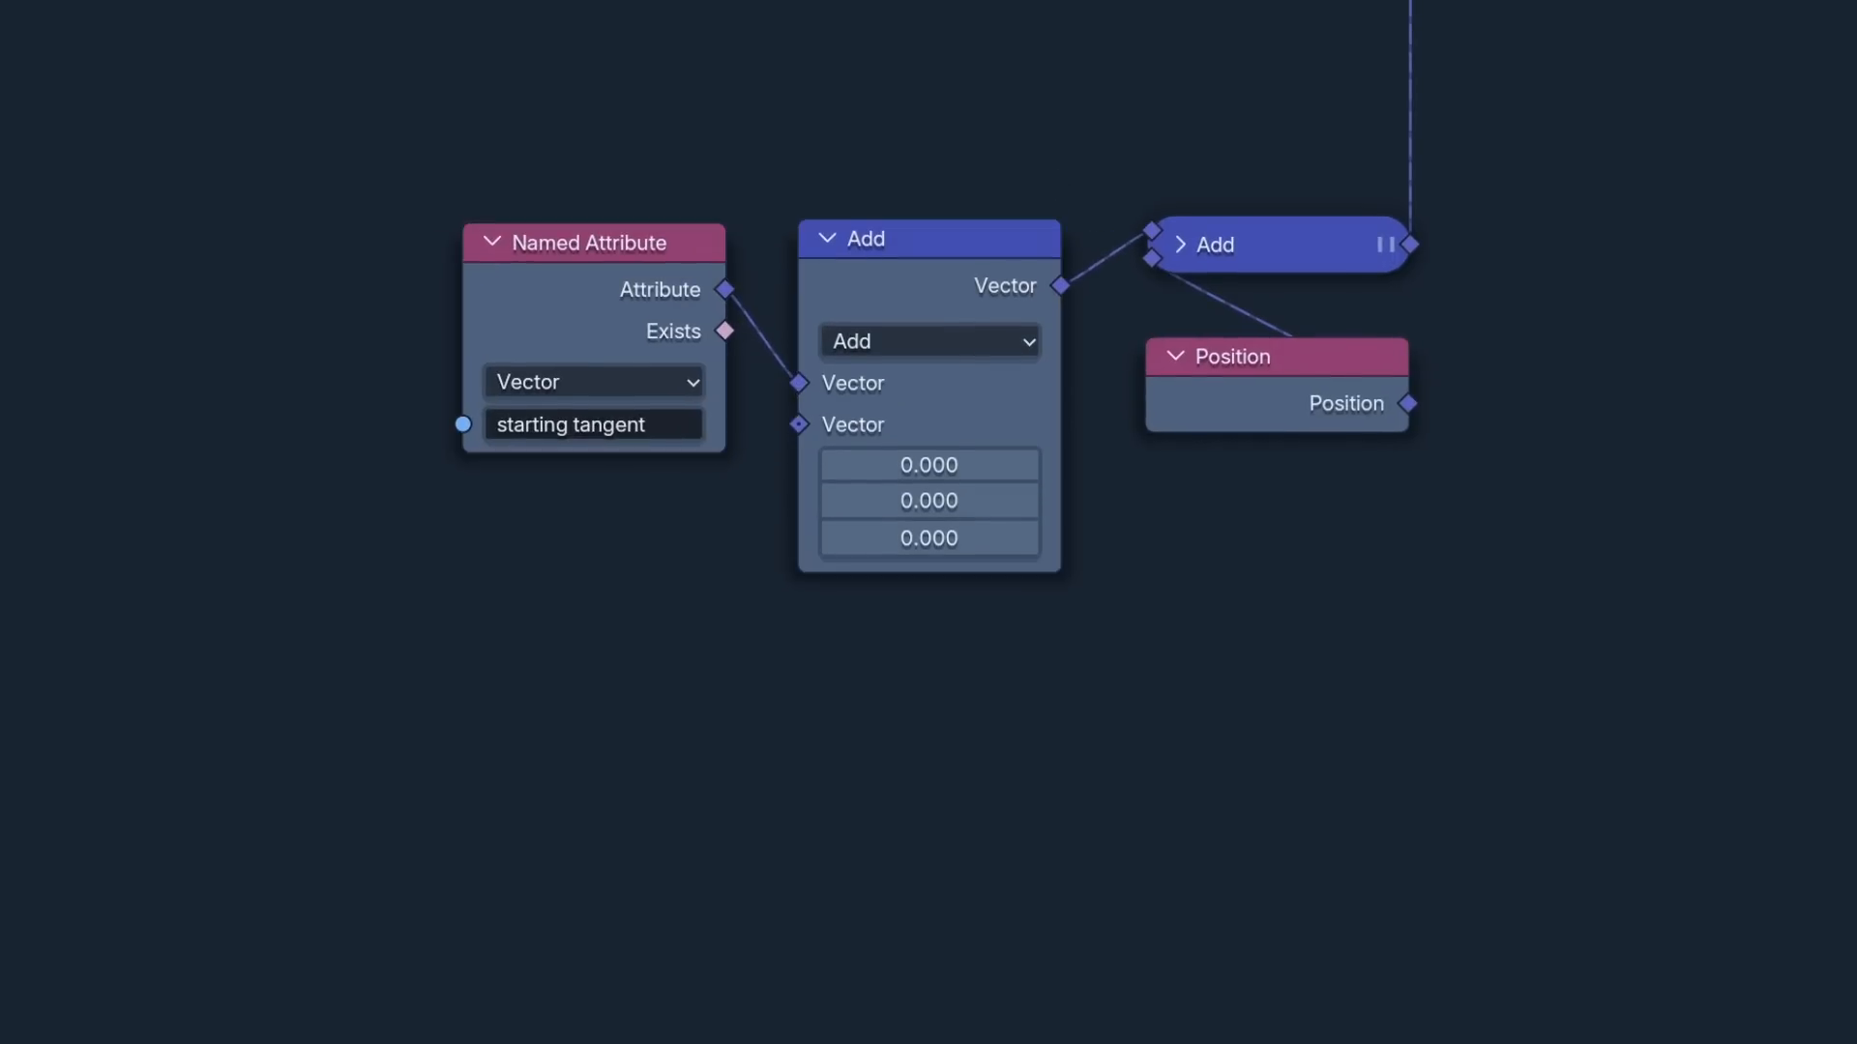
click(998, 337)
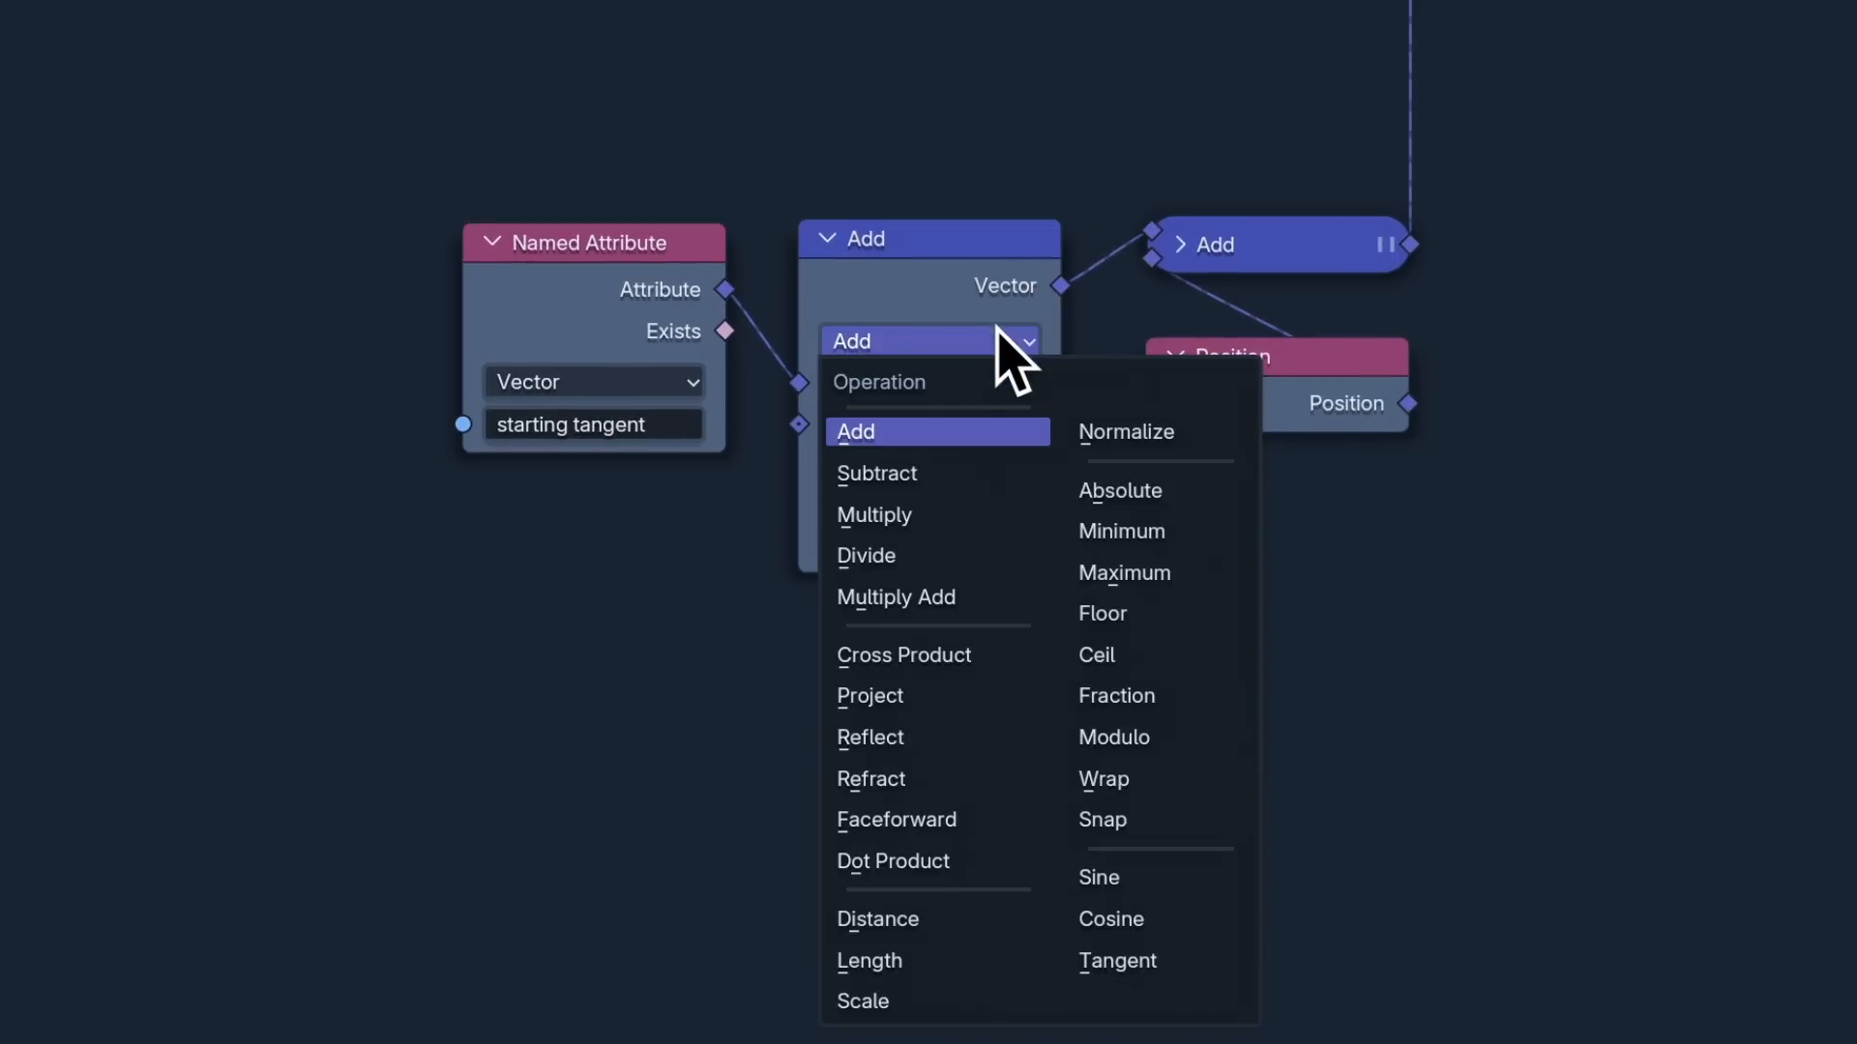
click(1014, 998)
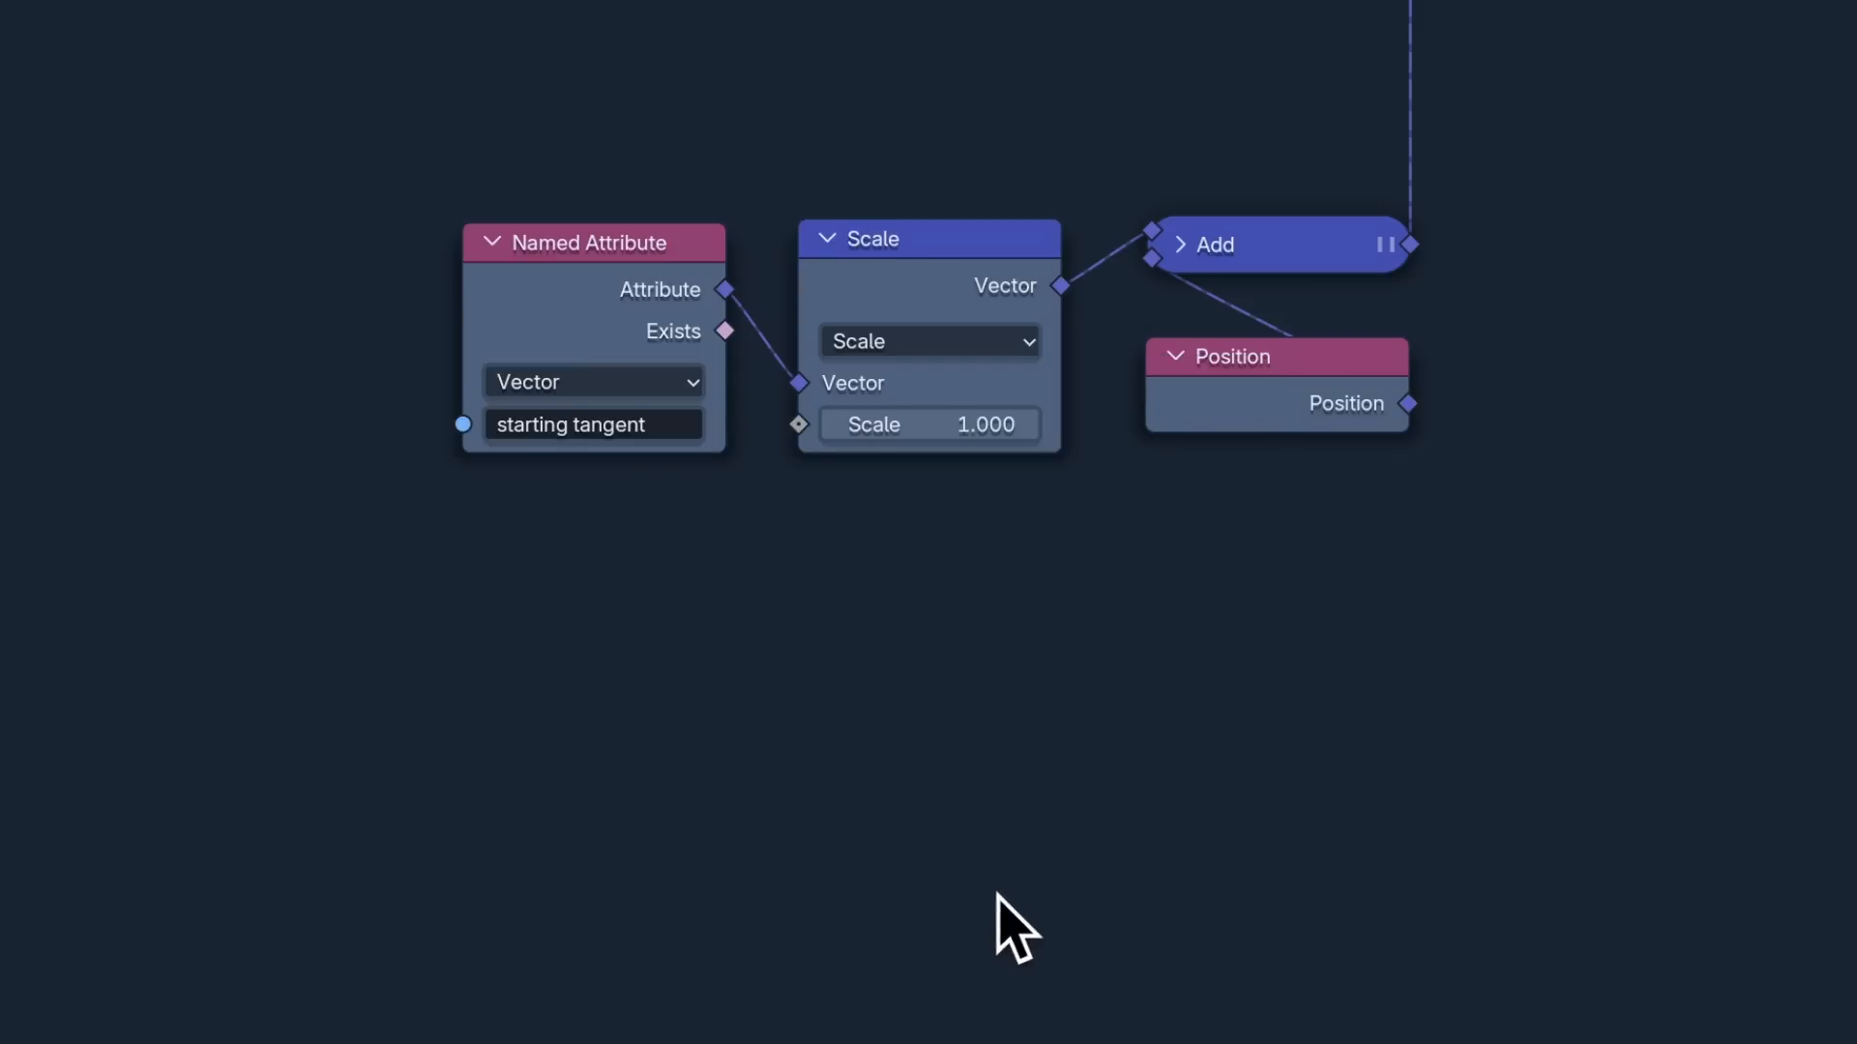
click(1006, 427)
text(-1)
key(Return)
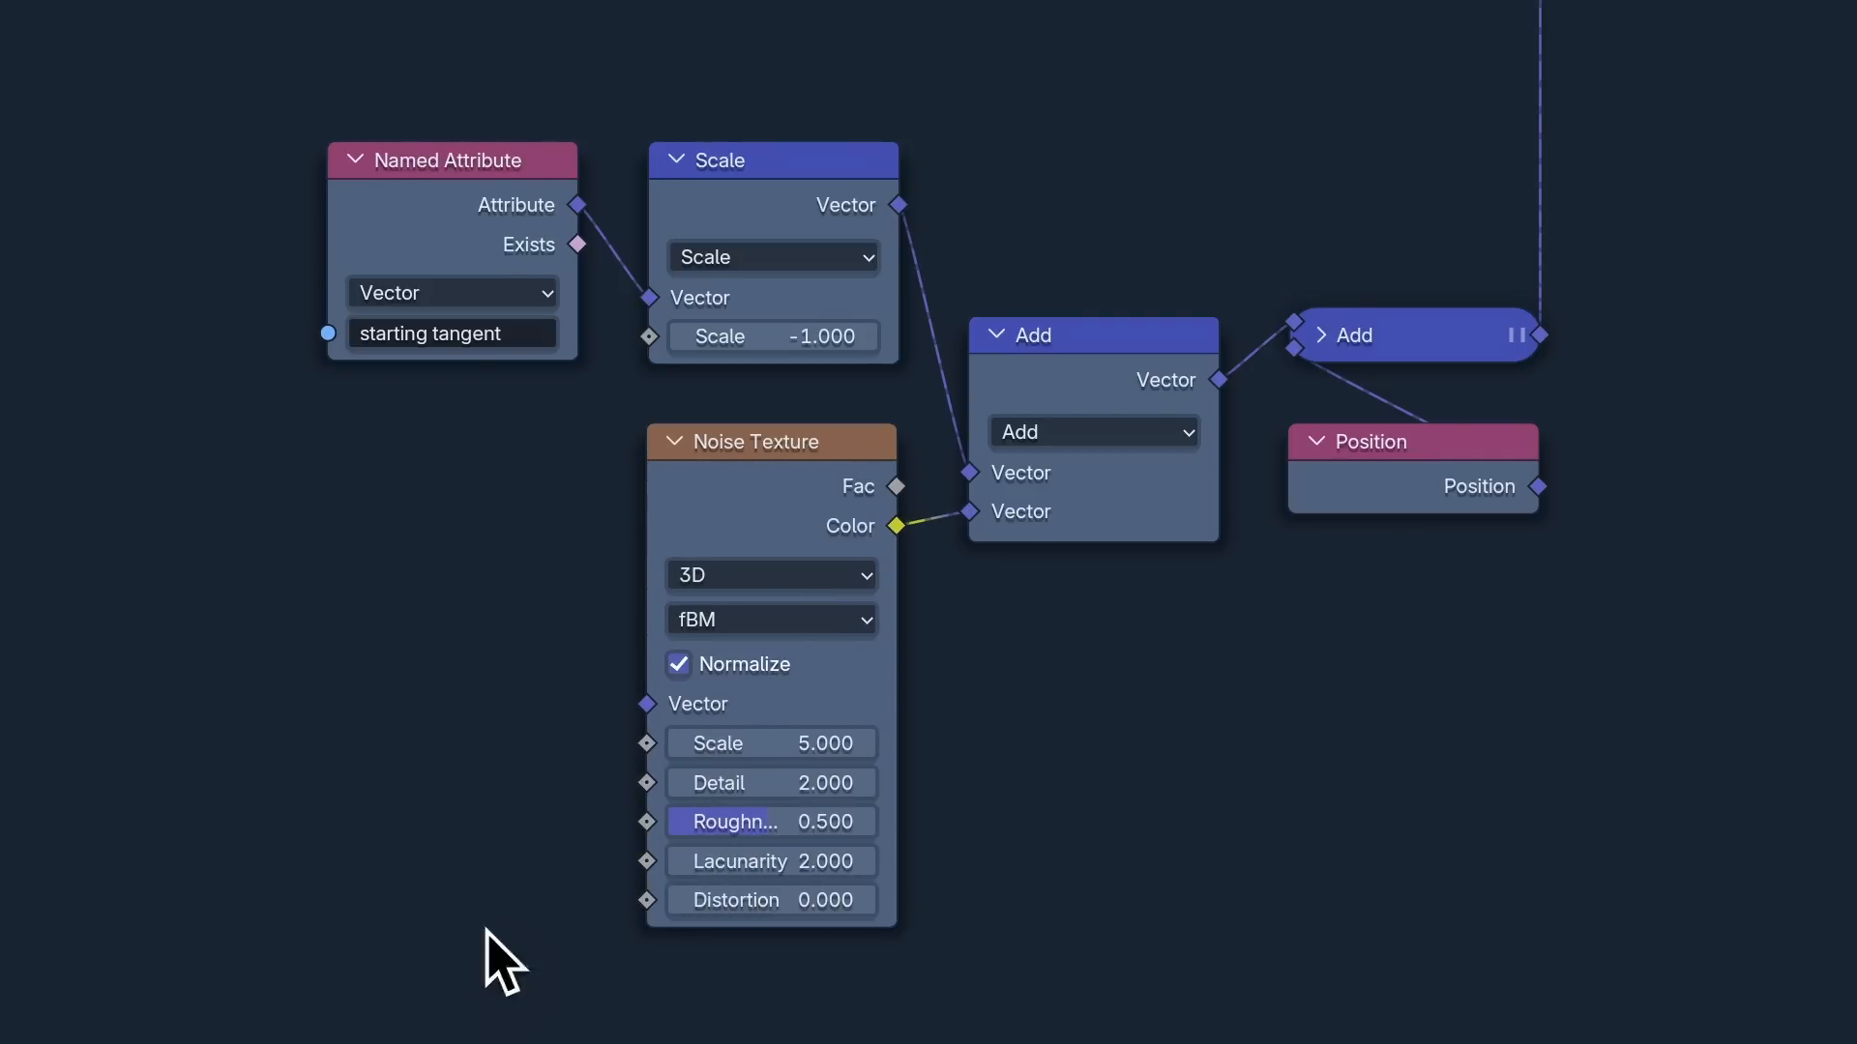
Step: Turn off Normalize and set Scale to 10 on the Noise Texture, and compact the adjoining Add and Position nodes
click(677, 666)
click(838, 746)
text(10)
key(Return)
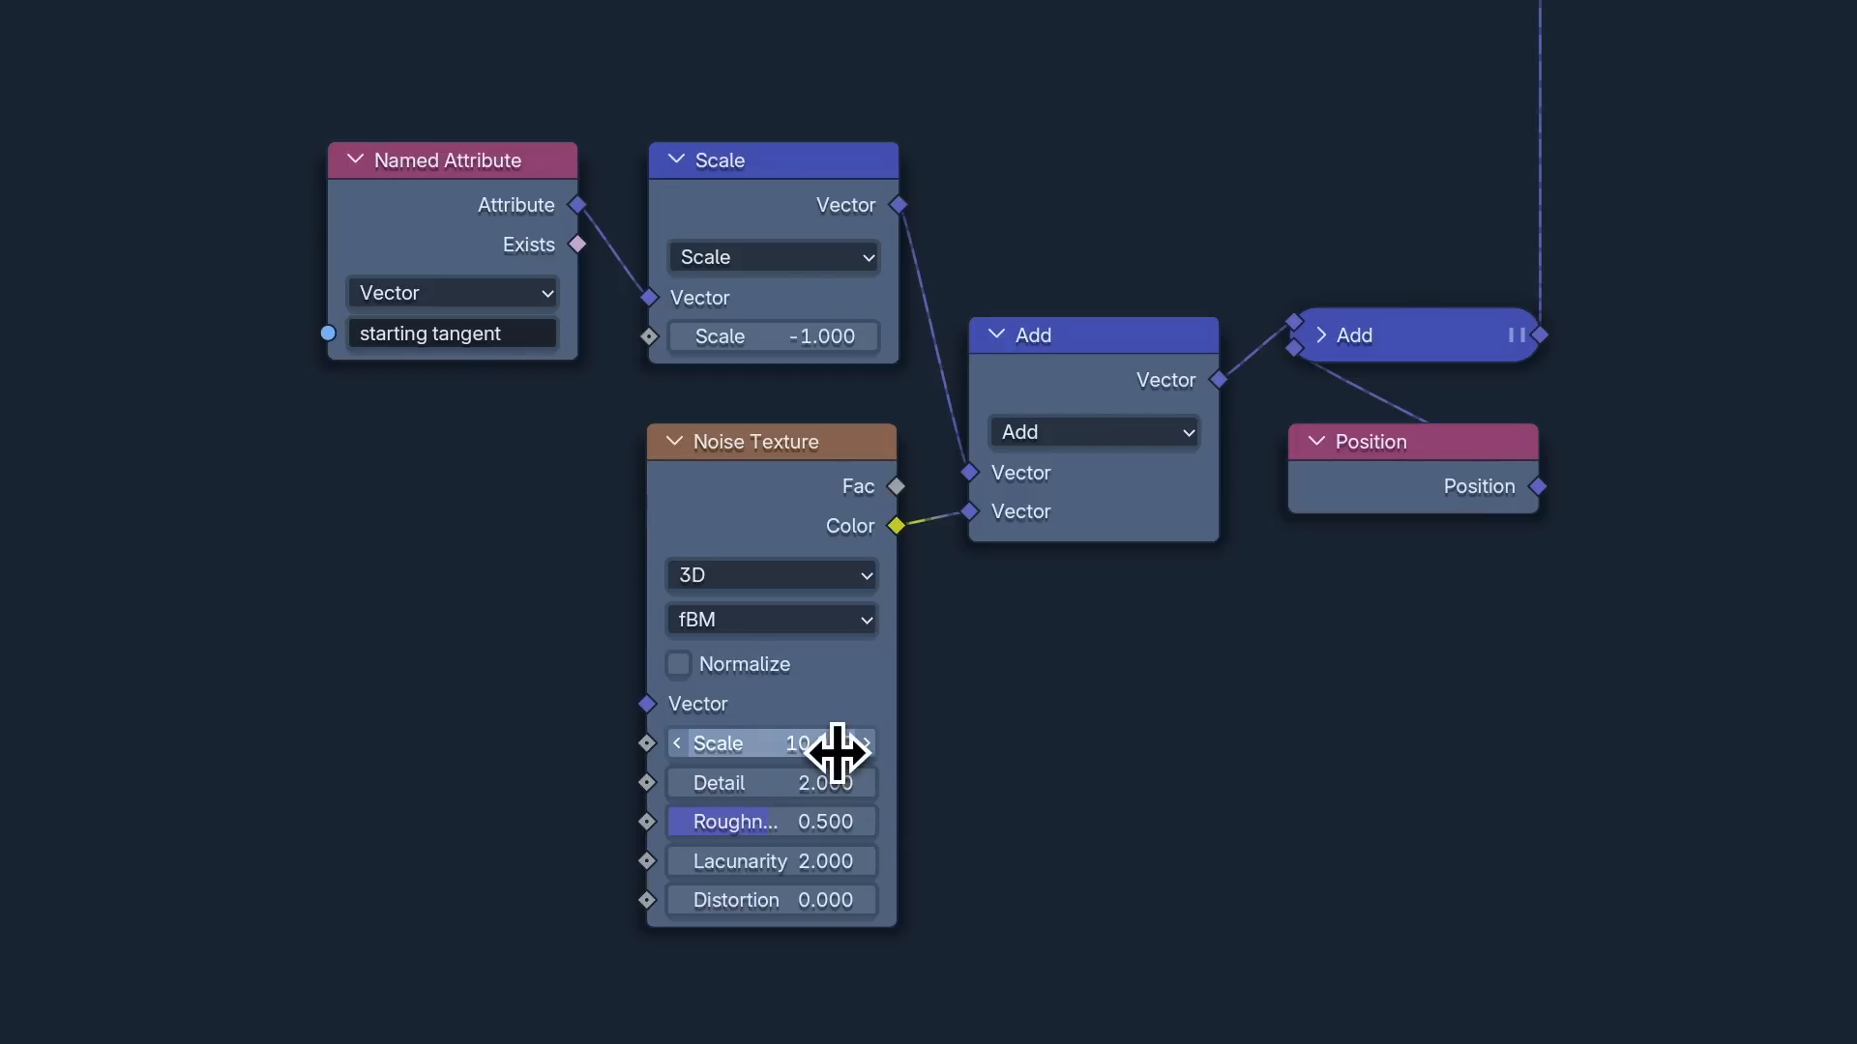
click(998, 339)
drag(1413, 443, 1093, 443)
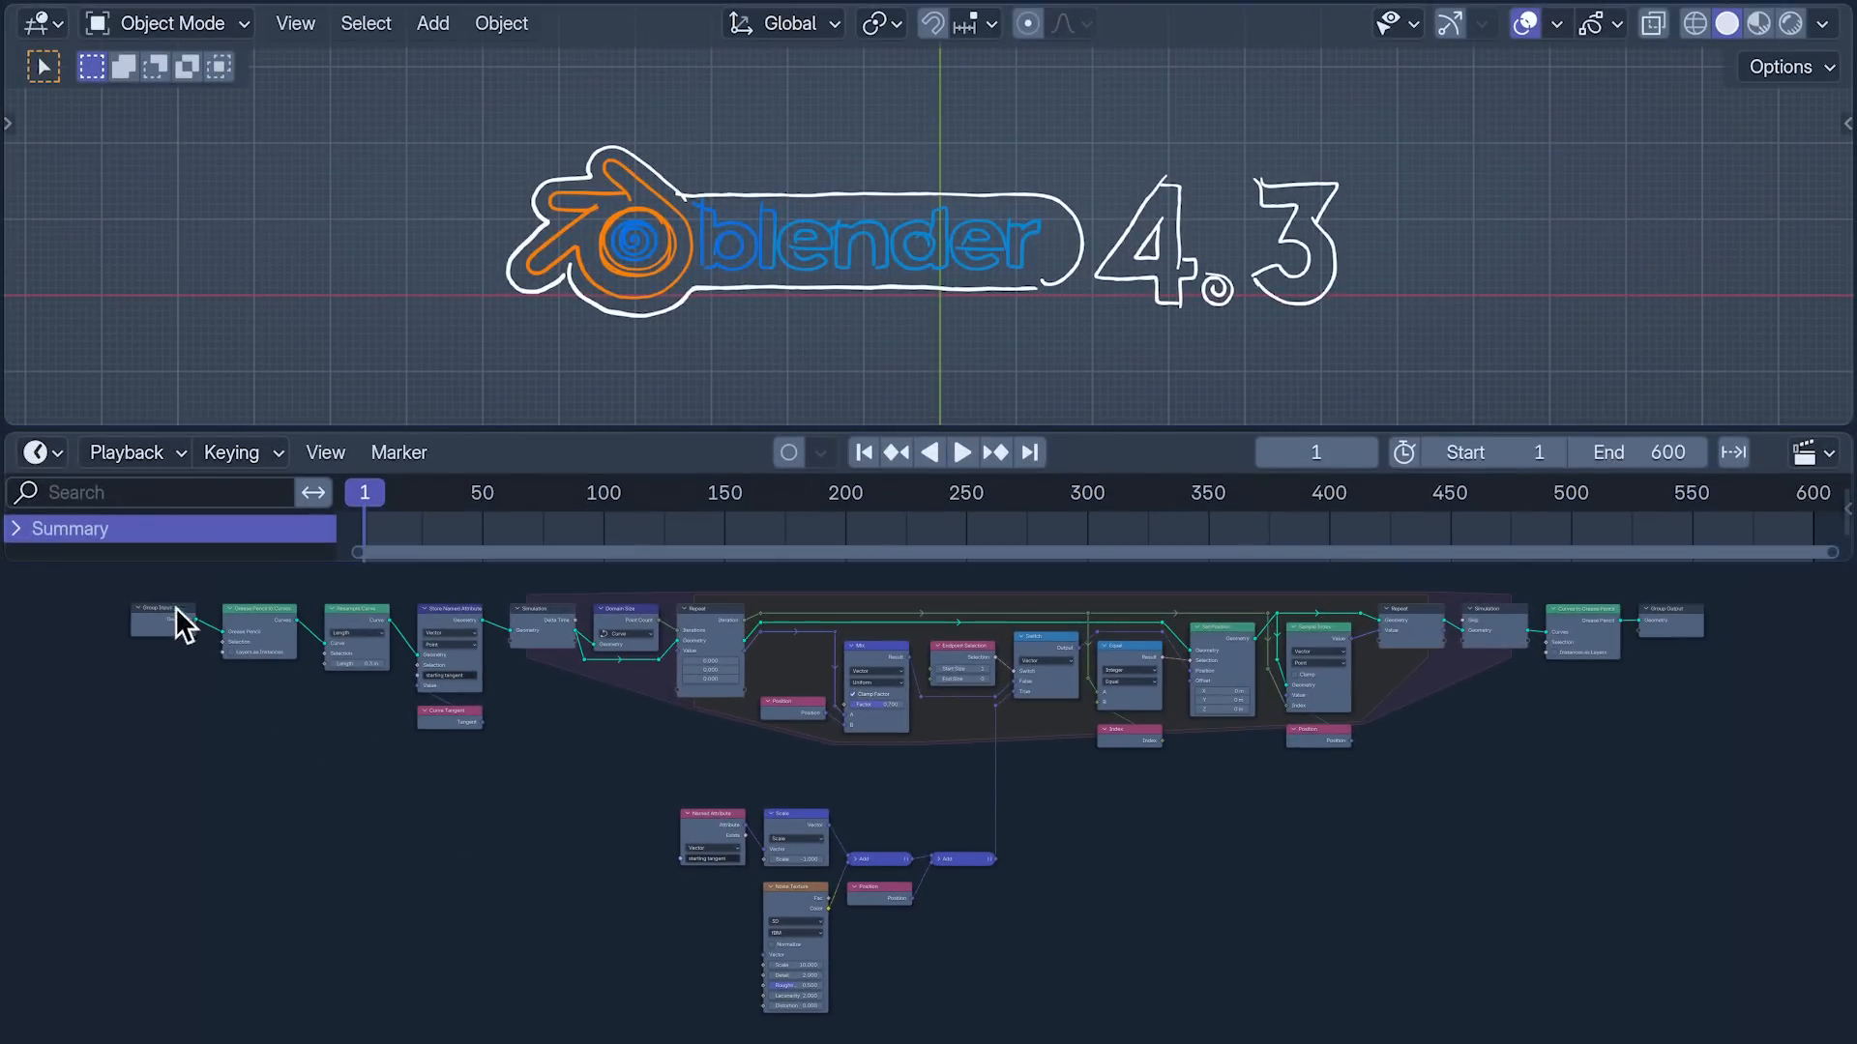
Step: Check the playback sync options, keep Play Every Frame, and play the noisy simulation before cancelling playback
click(171, 460)
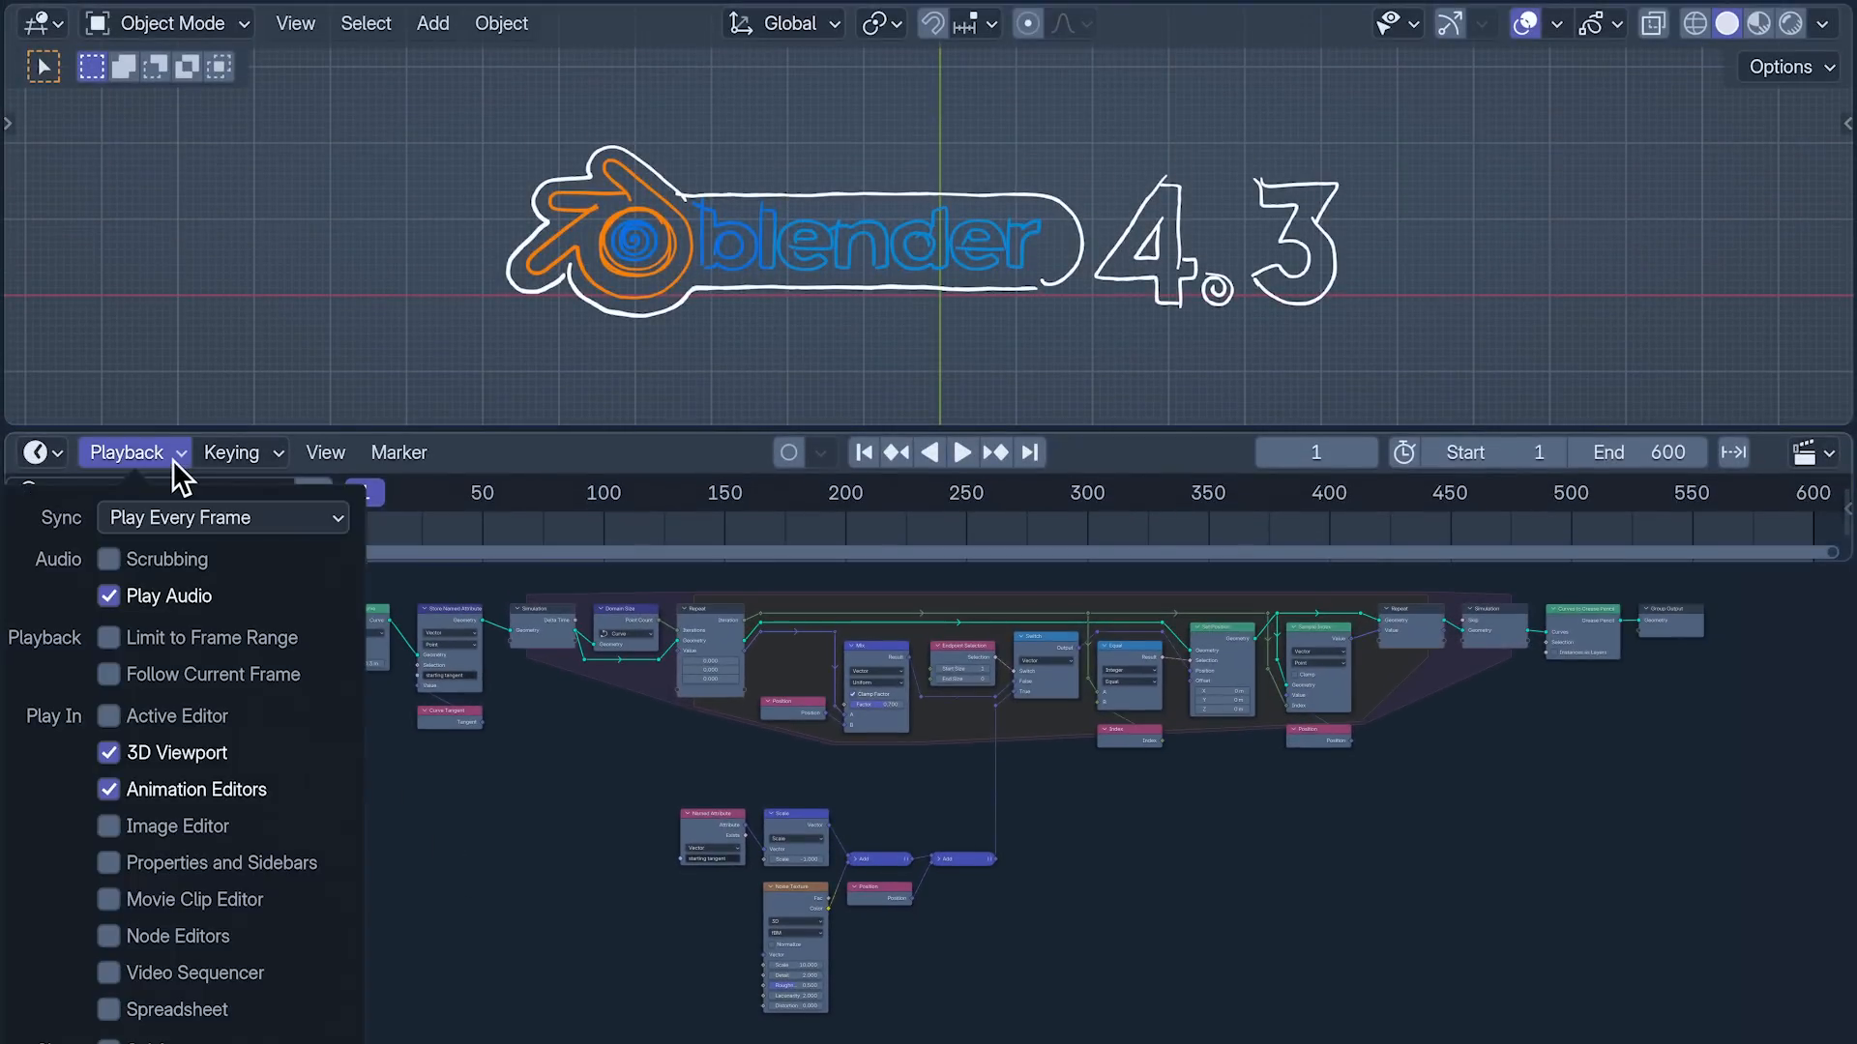
click(314, 520)
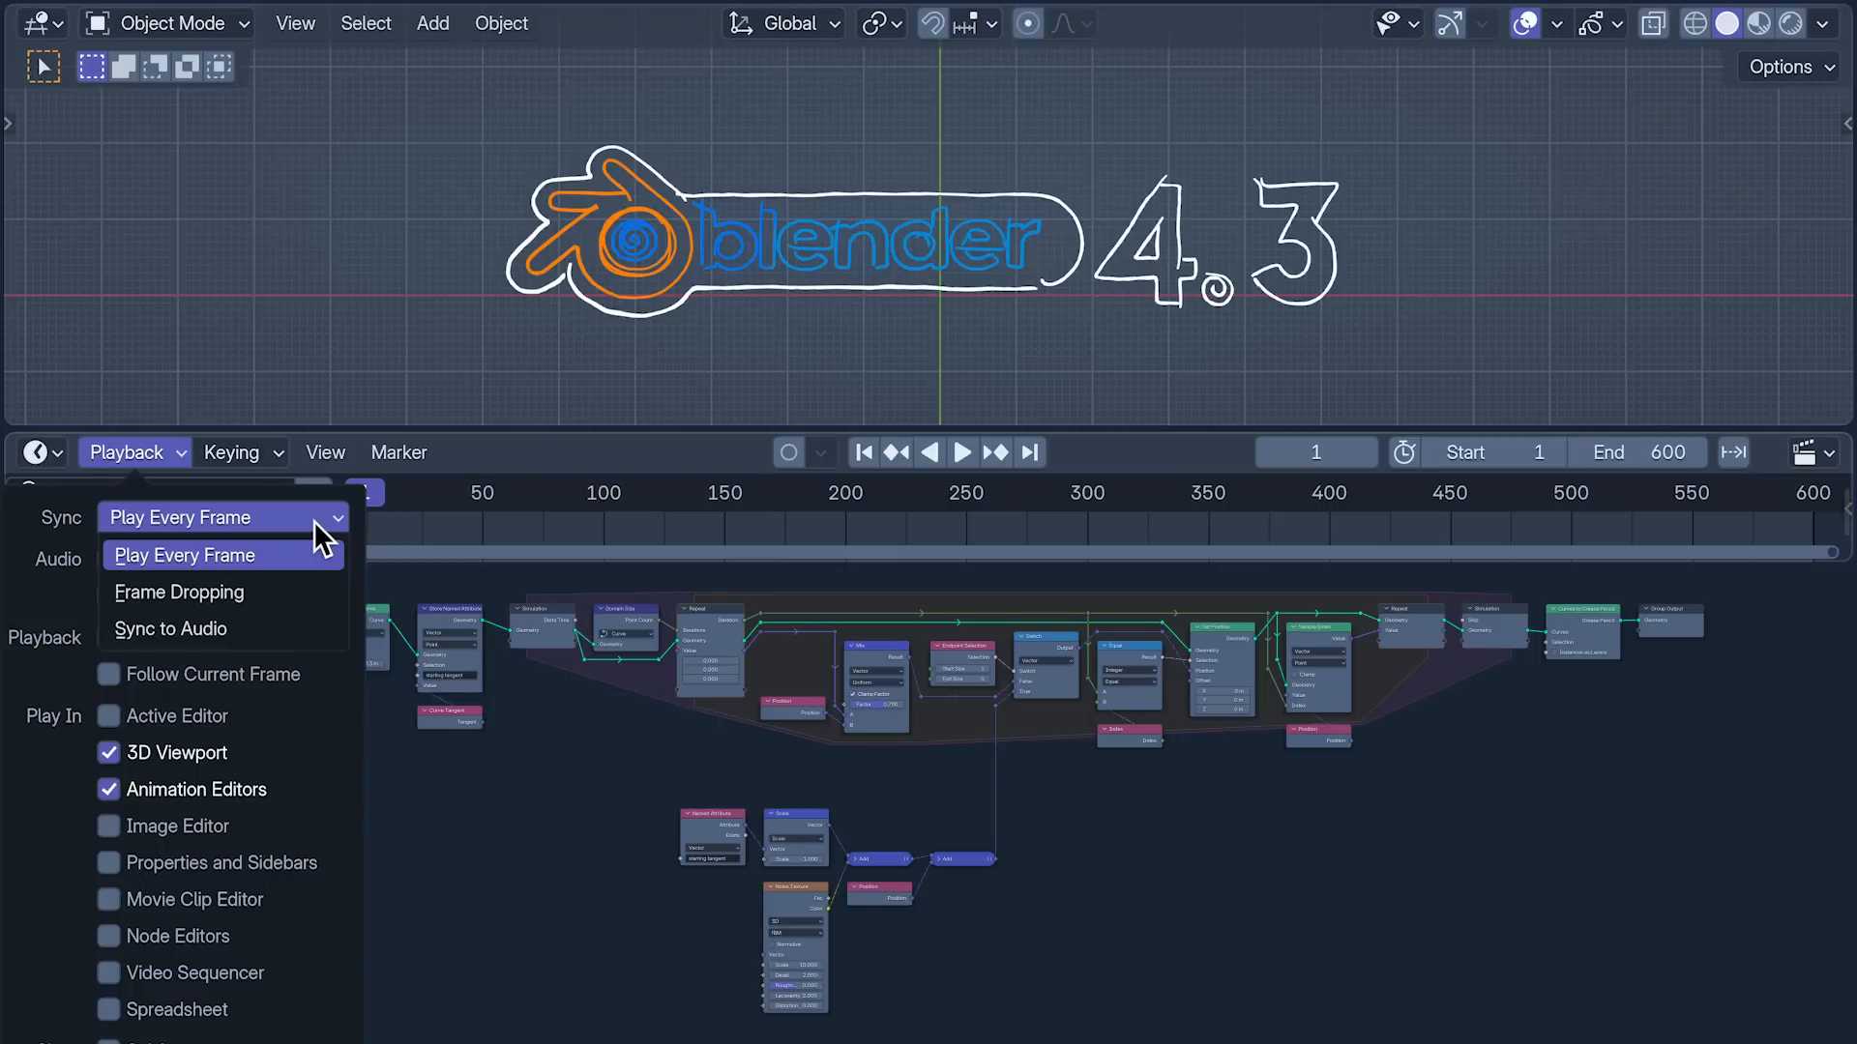
click(313, 520)
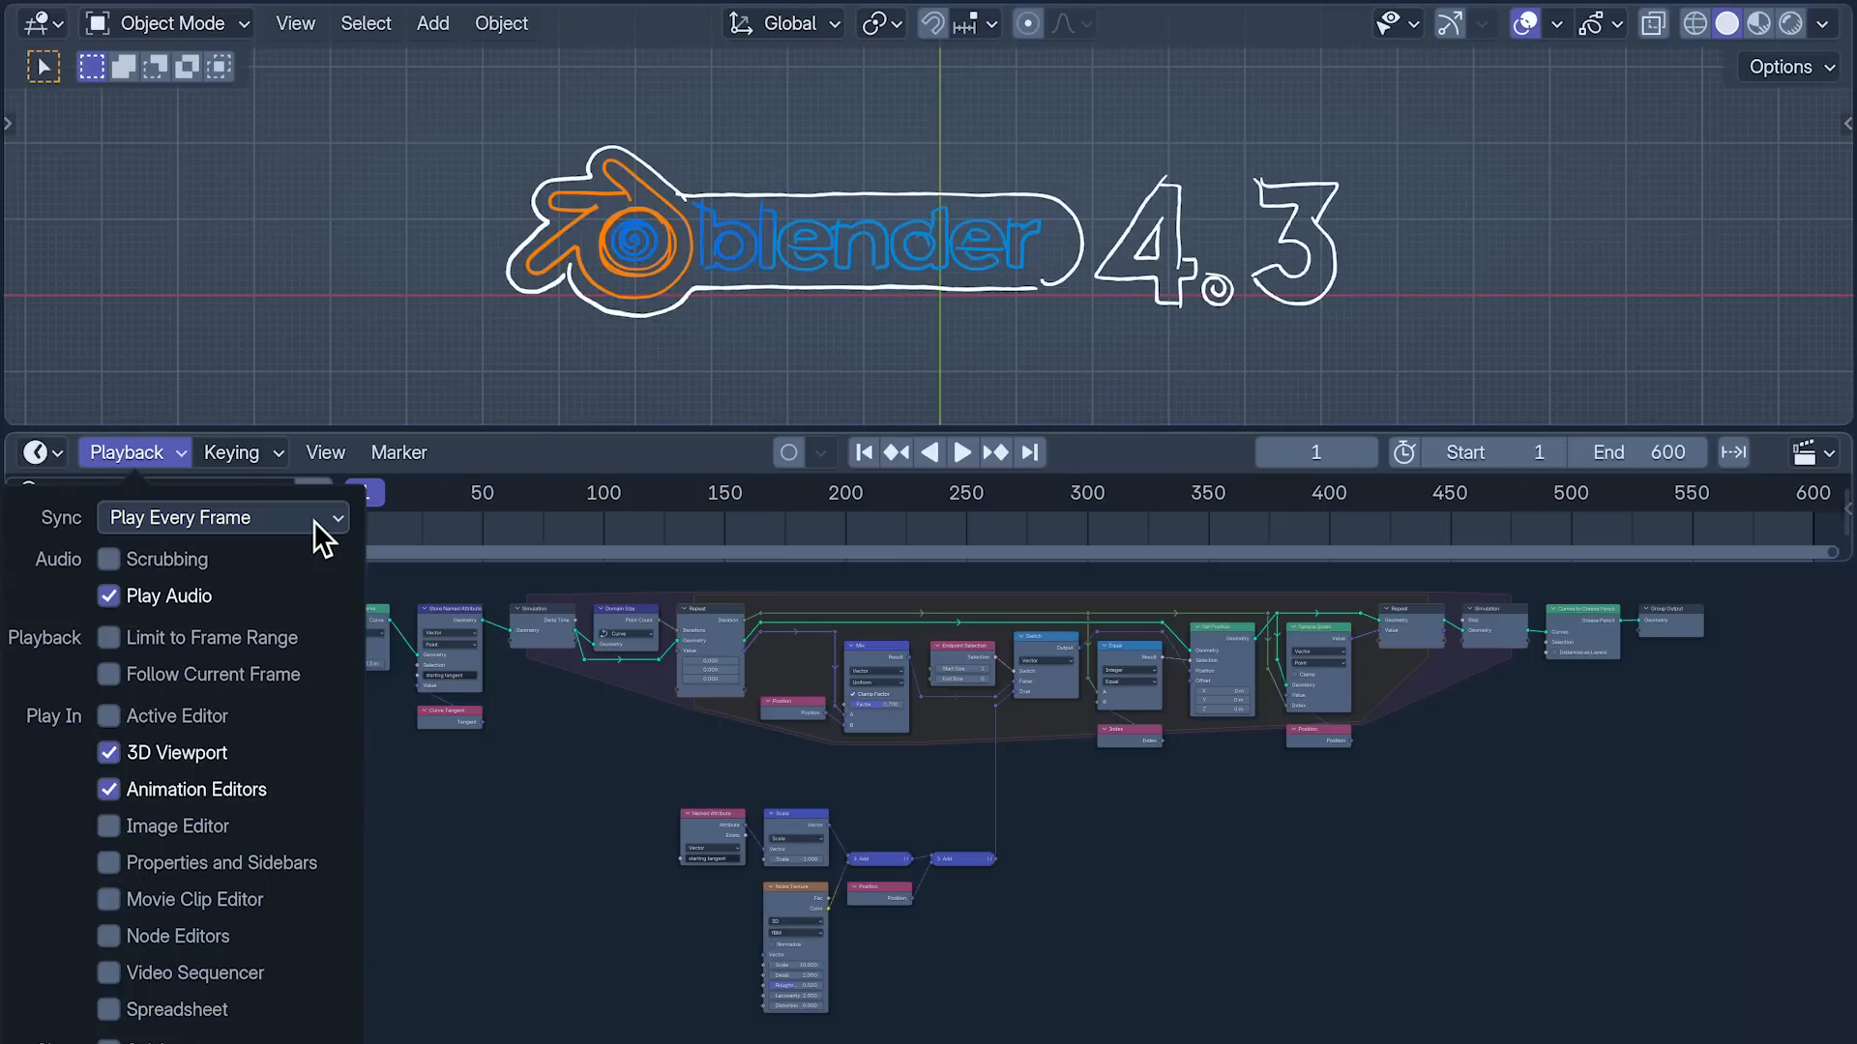
click(963, 453)
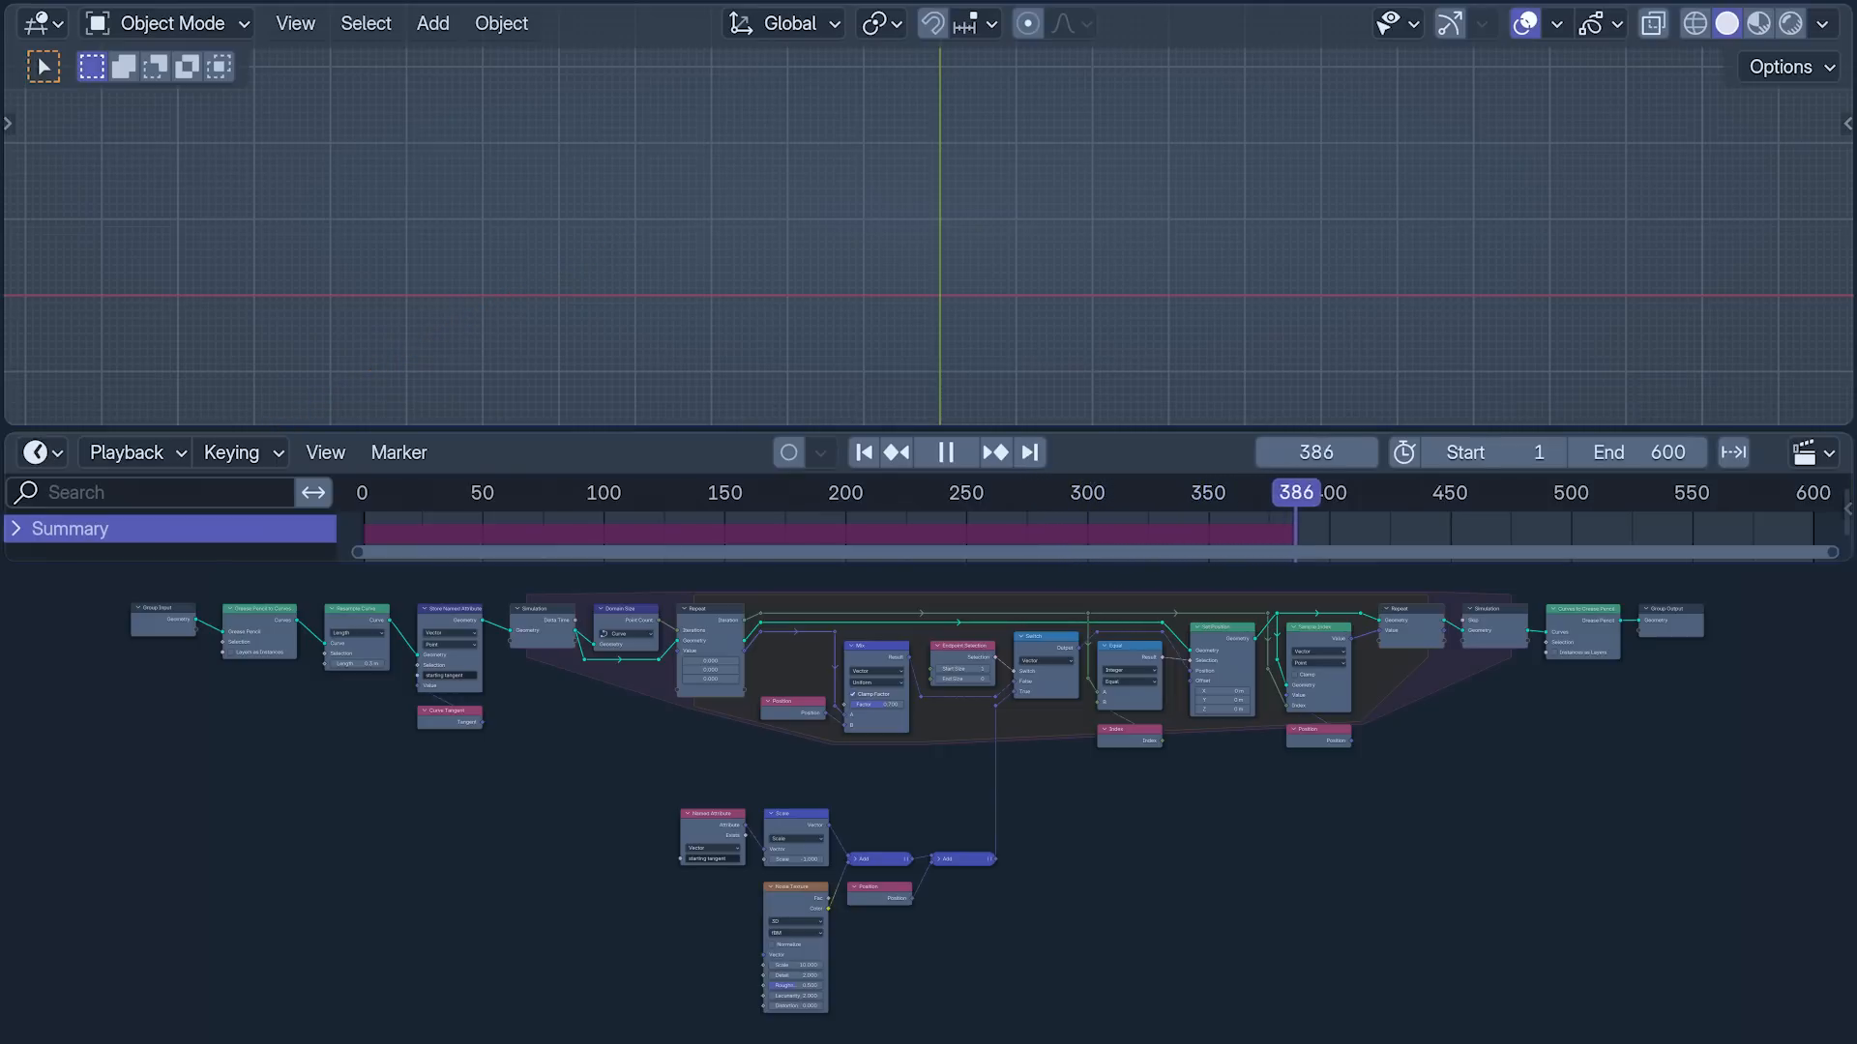
key(Escape)
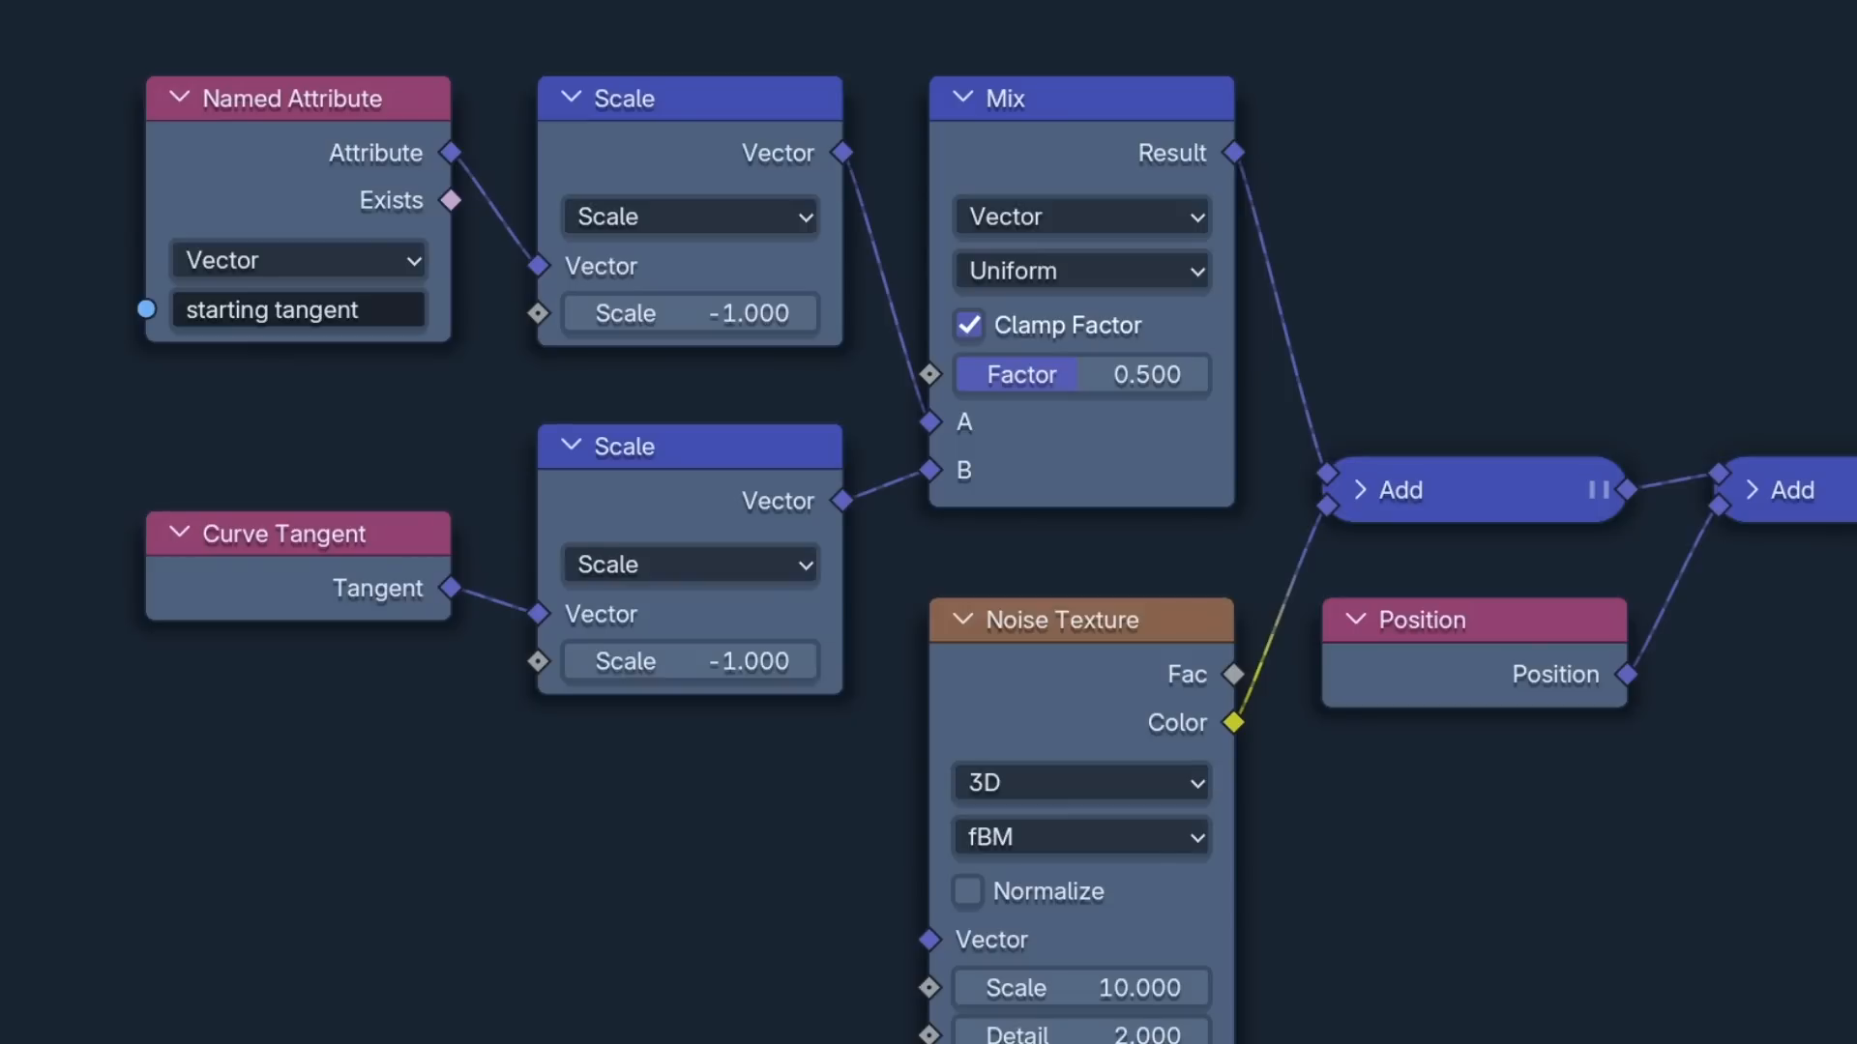
Step: Set the Factor of the Mix node blending the two scaled tangents to 0.9 and play the simulation
click(1142, 375)
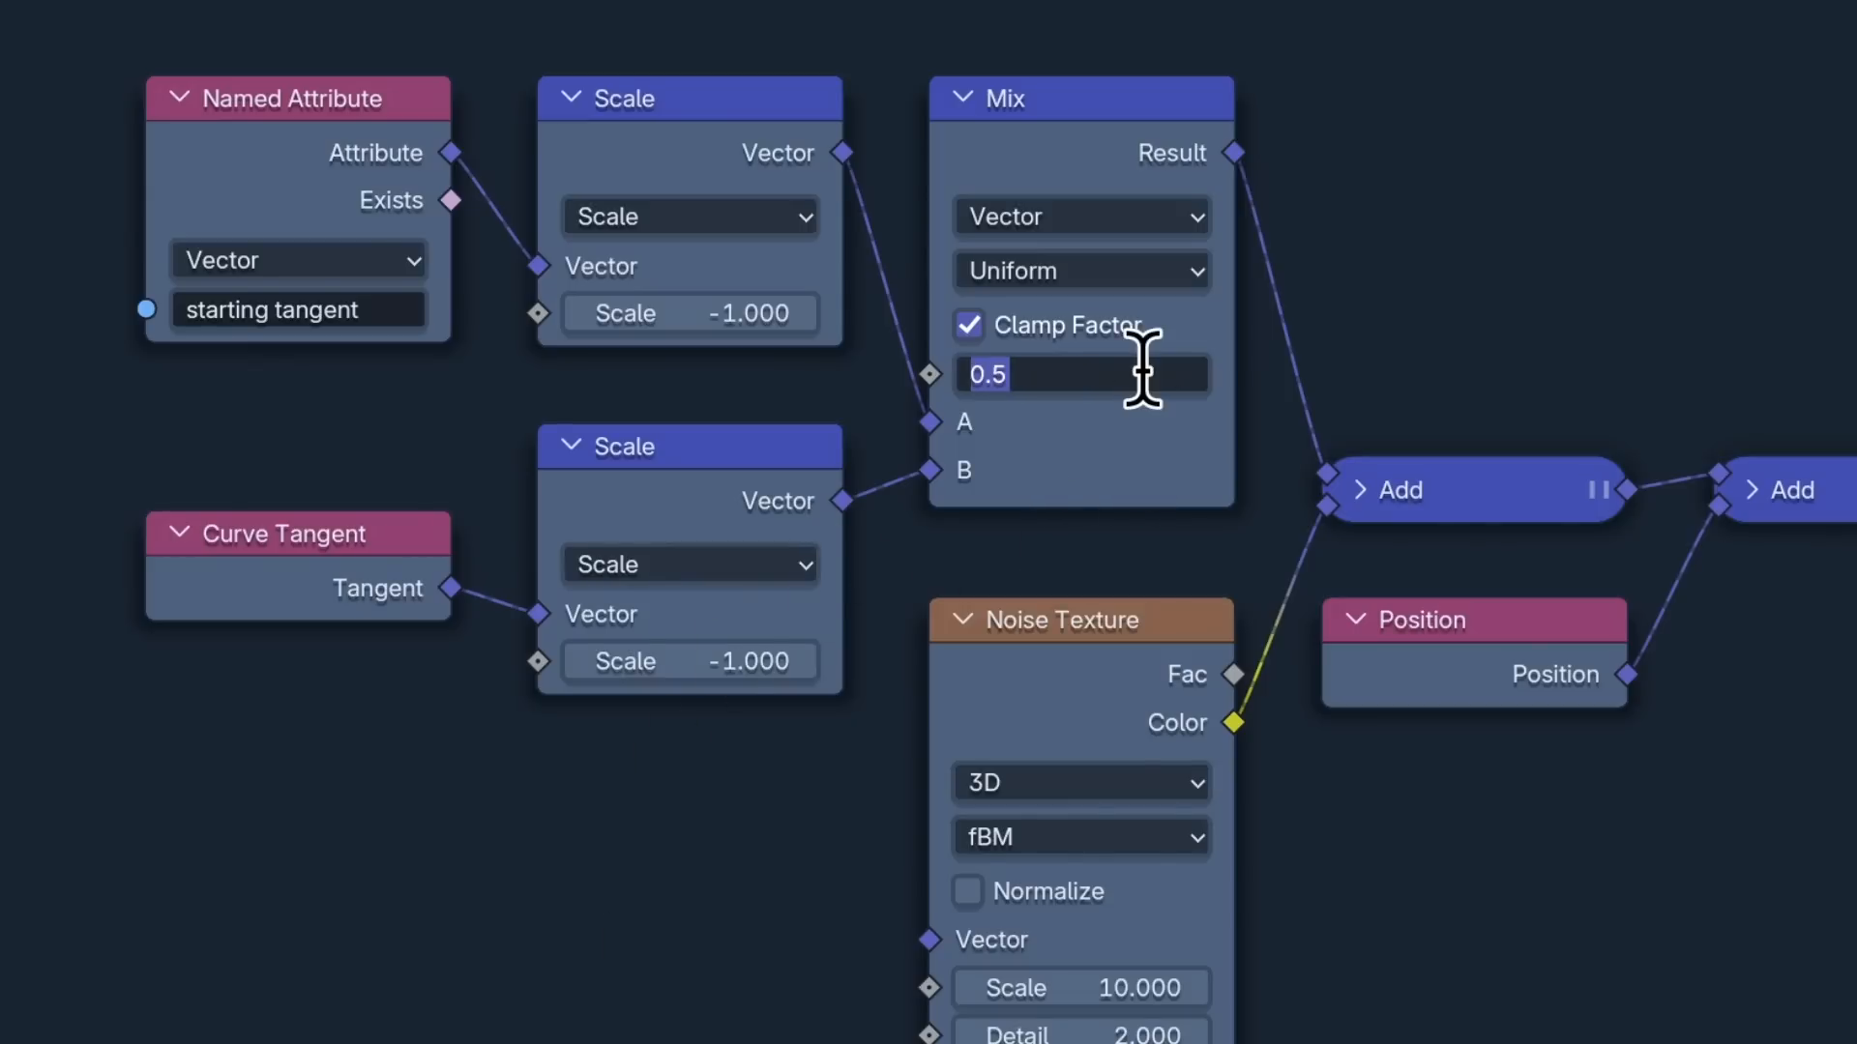
text(.9)
key(Return)
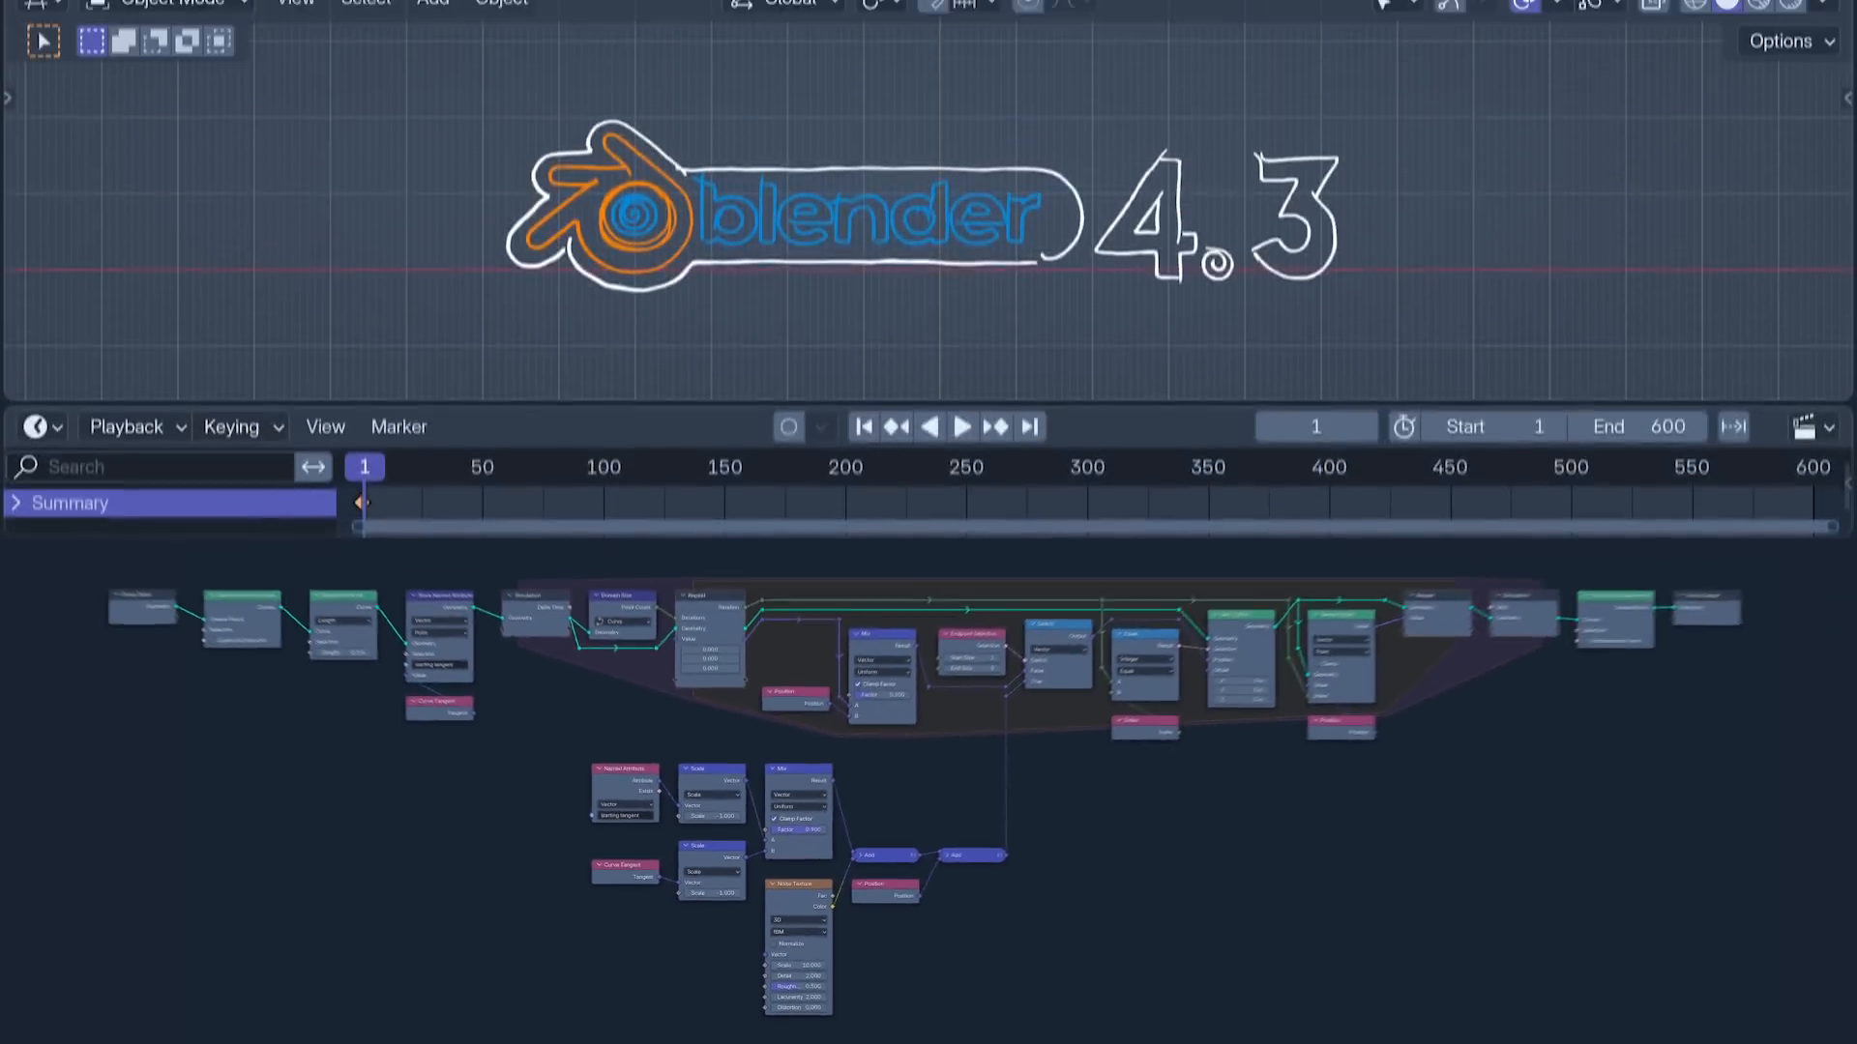
key(space)
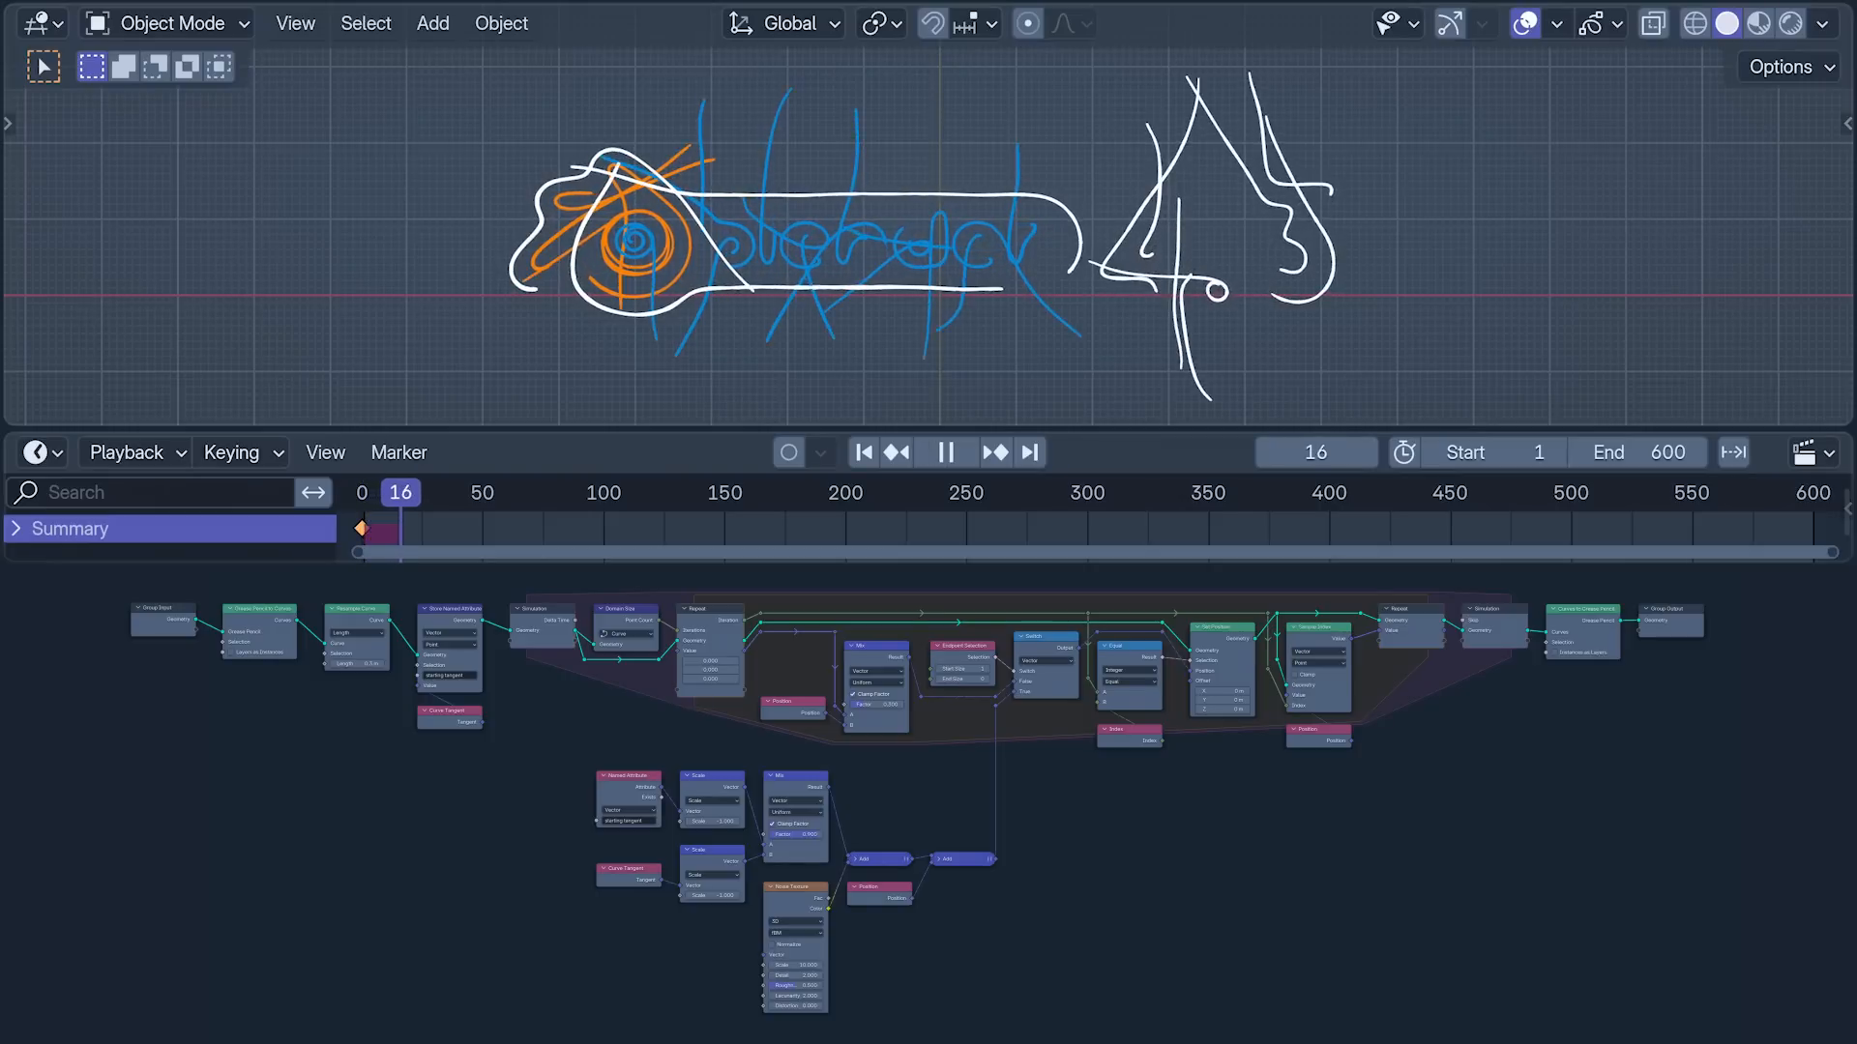
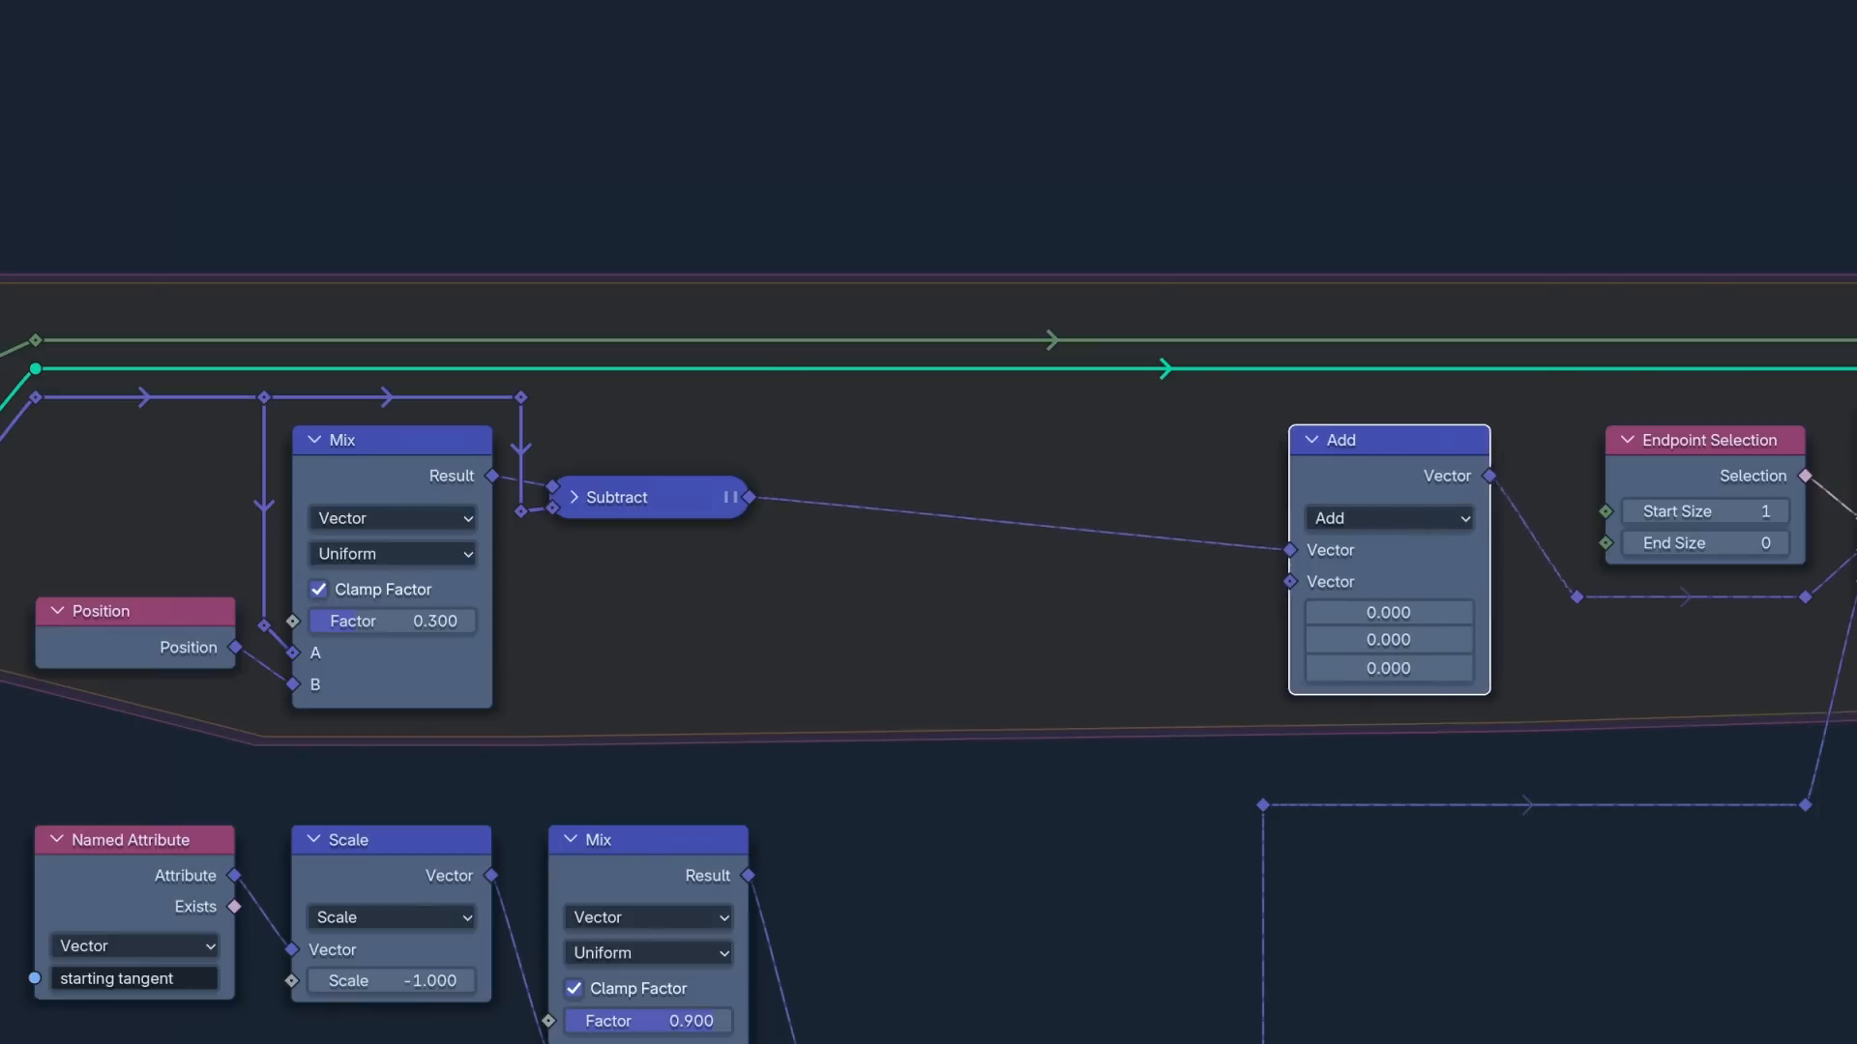
Step: Place the new Vector Math node directly after the Subtract node and set its operation to Normalize
click(1091, 775)
click(981, 518)
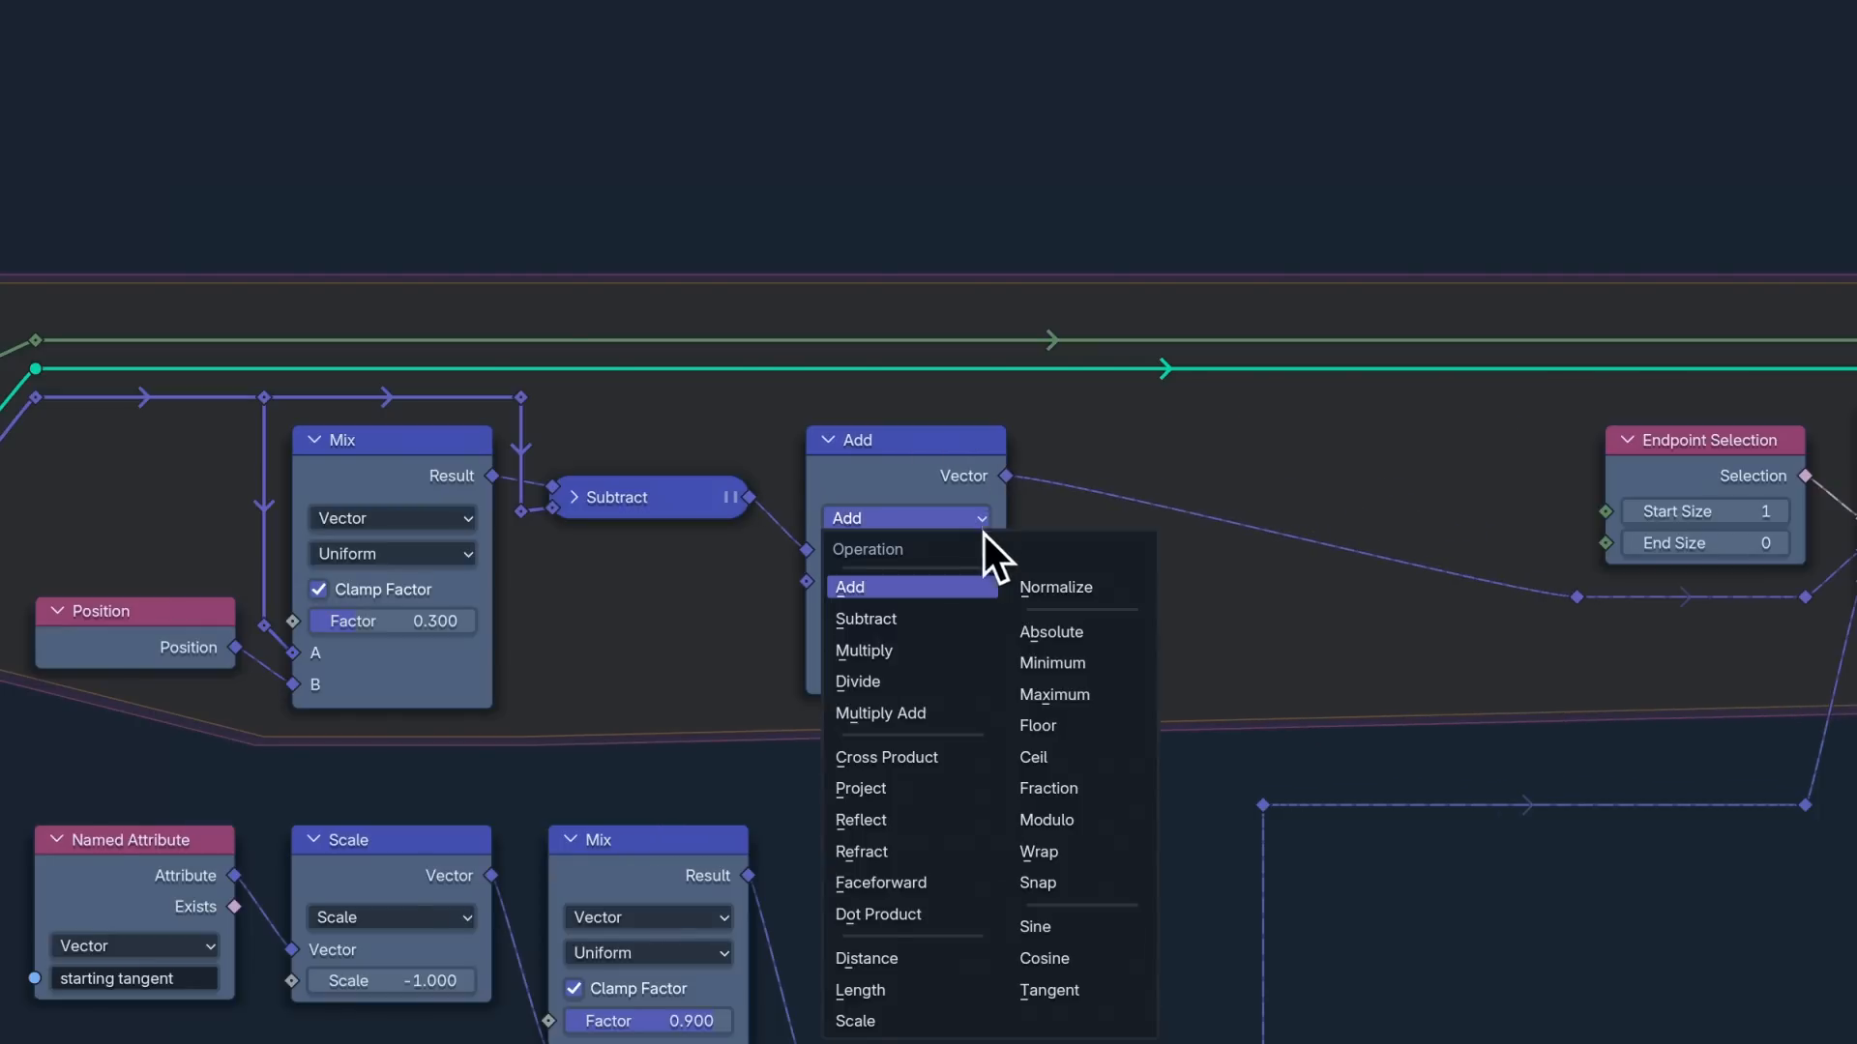
click(1054, 586)
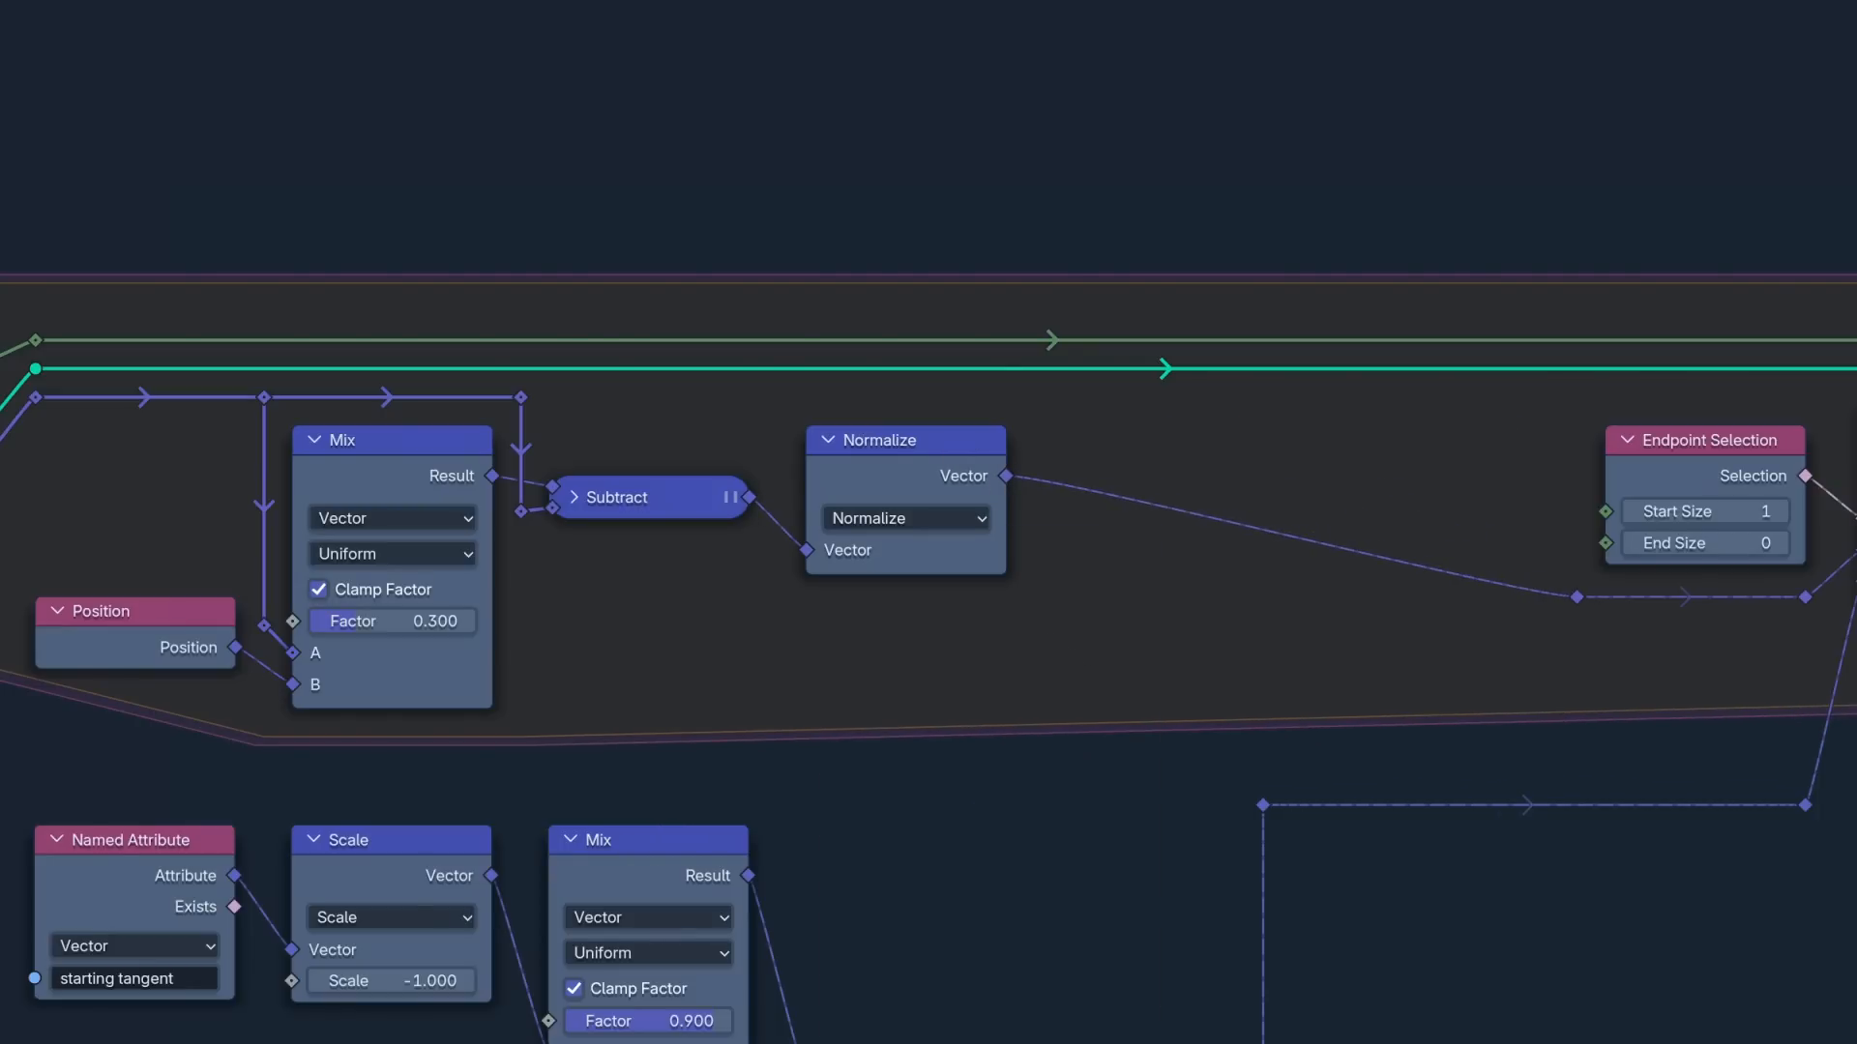
Step: Insert another Vector Math node after Normalize, set it to Scale, and enter a scale of 0.300
key(v)
click(1354, 465)
drag(1354, 464, 1112, 441)
click(1266, 735)
click(1239, 522)
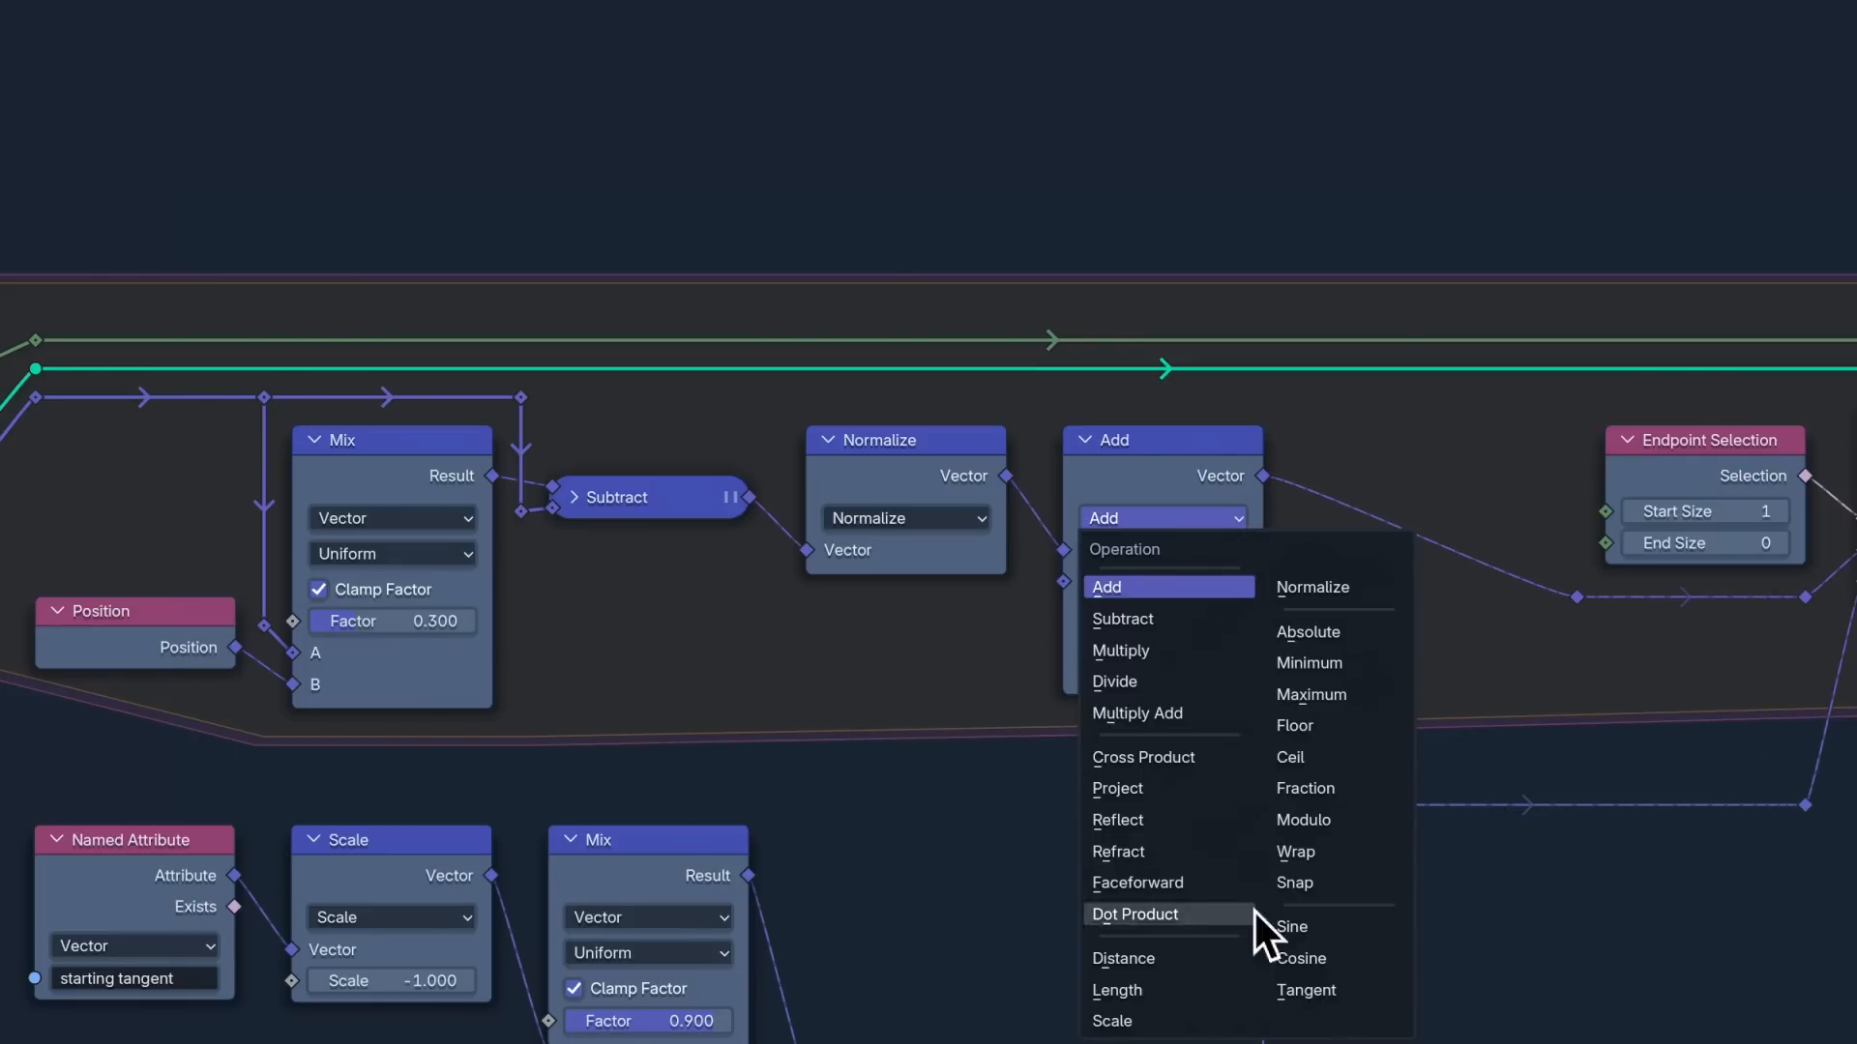
click(1250, 1017)
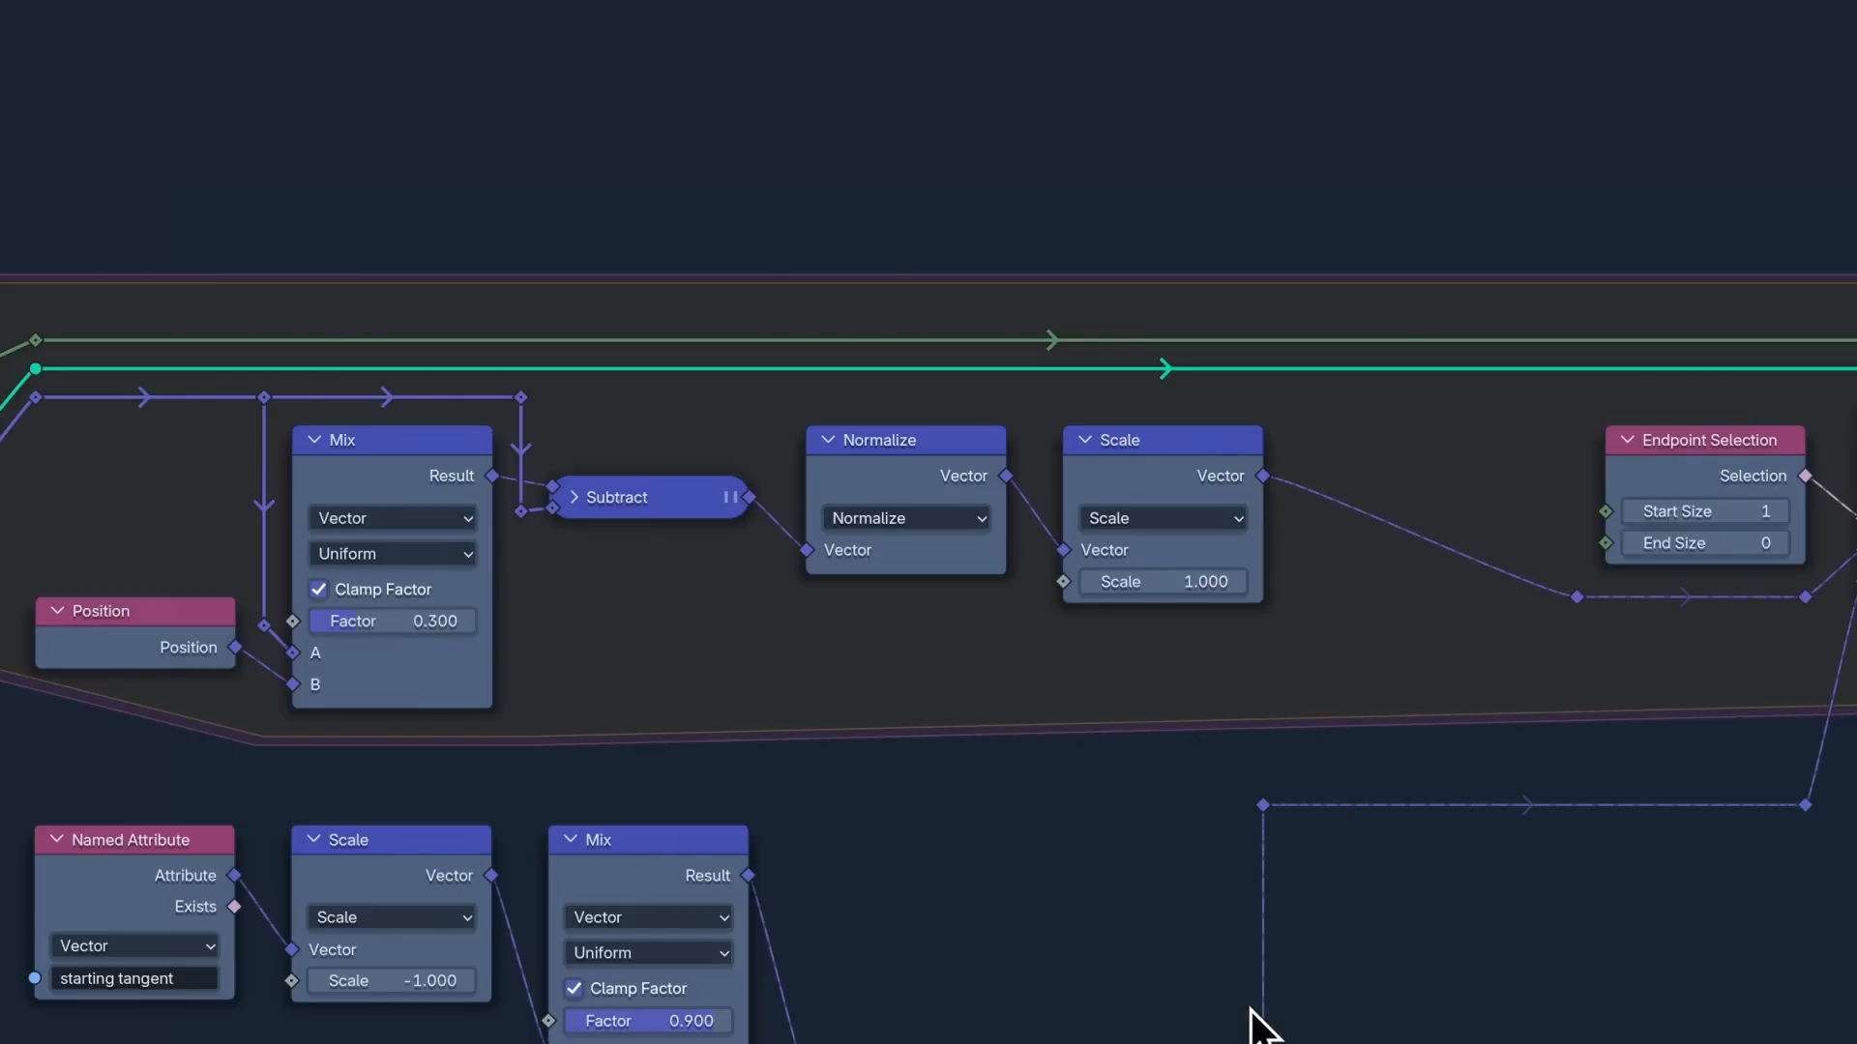
click(1219, 583)
key(Return)
Step: Insert an Add node after Scale with swapped inputs, feed it the Repeat value through a duplicated reroute, and collapse it
key(shift+a)
click(1448, 559)
key(alt+s)
click(520, 397)
key(shift+d)
click(1291, 397)
click(1342, 543)
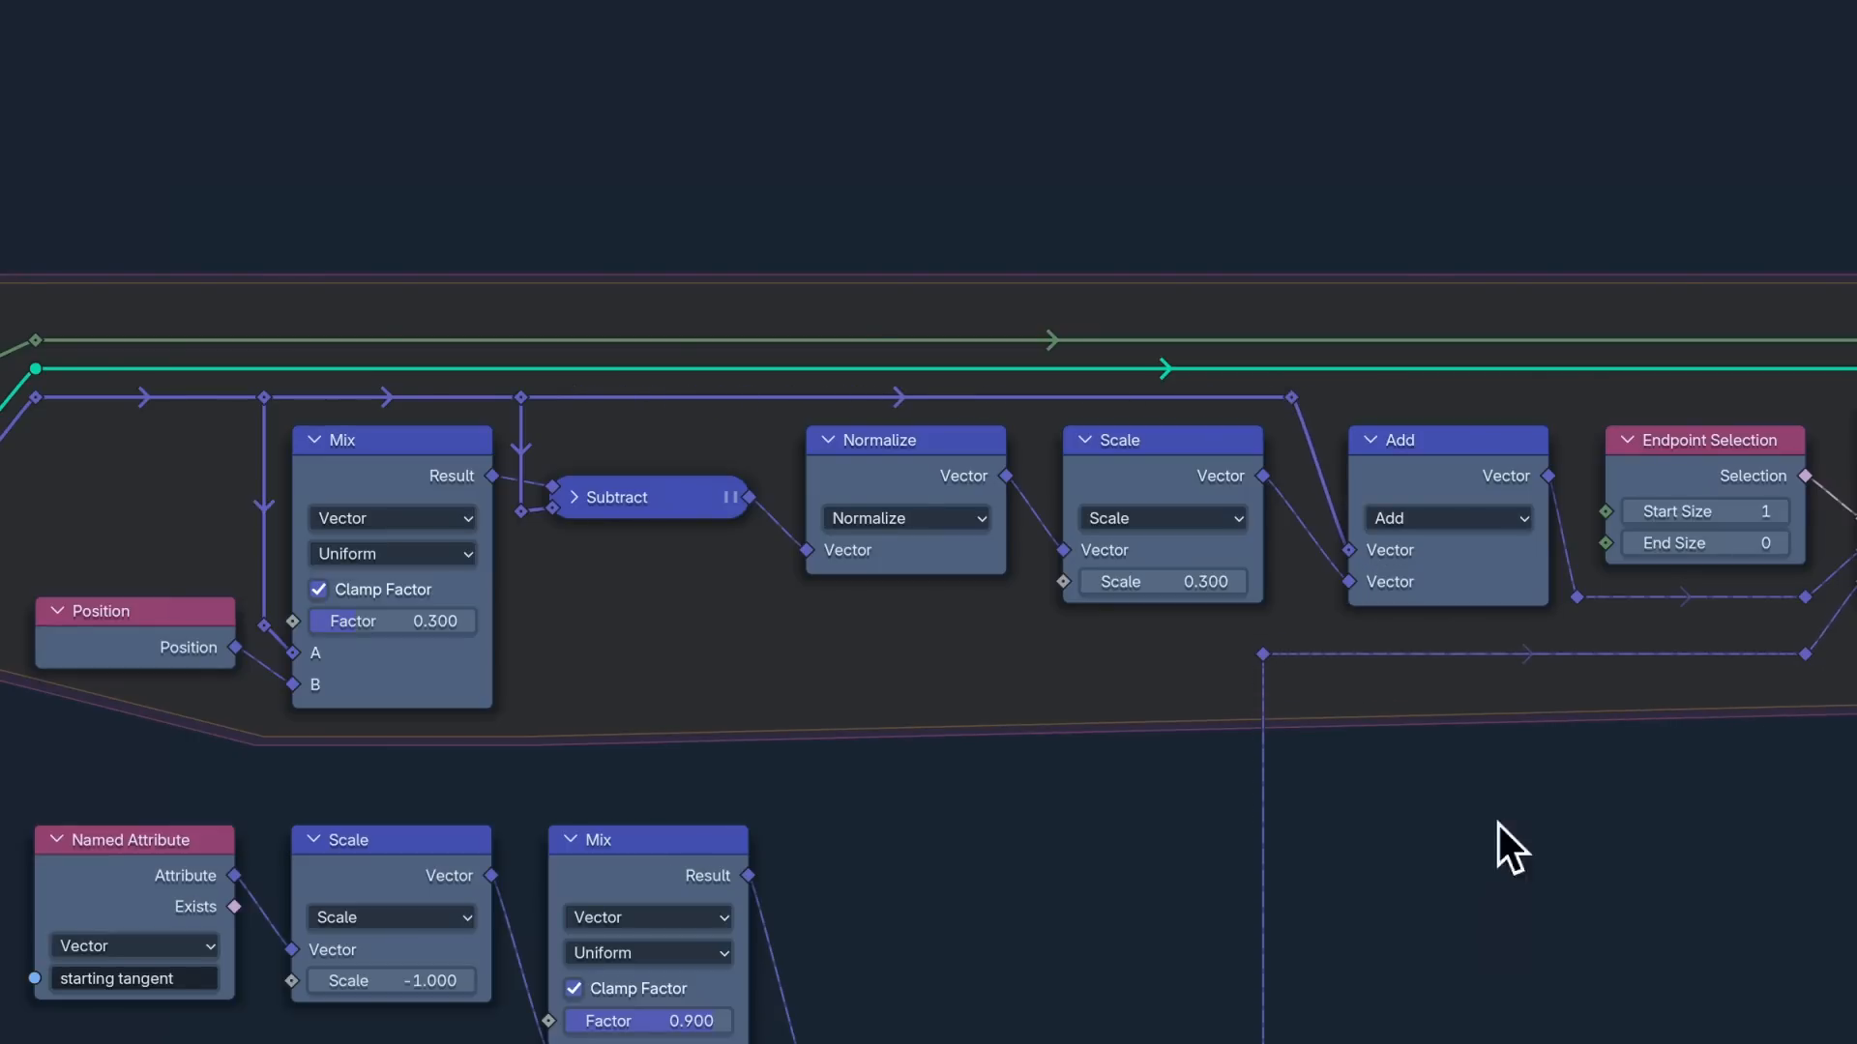
click(1371, 440)
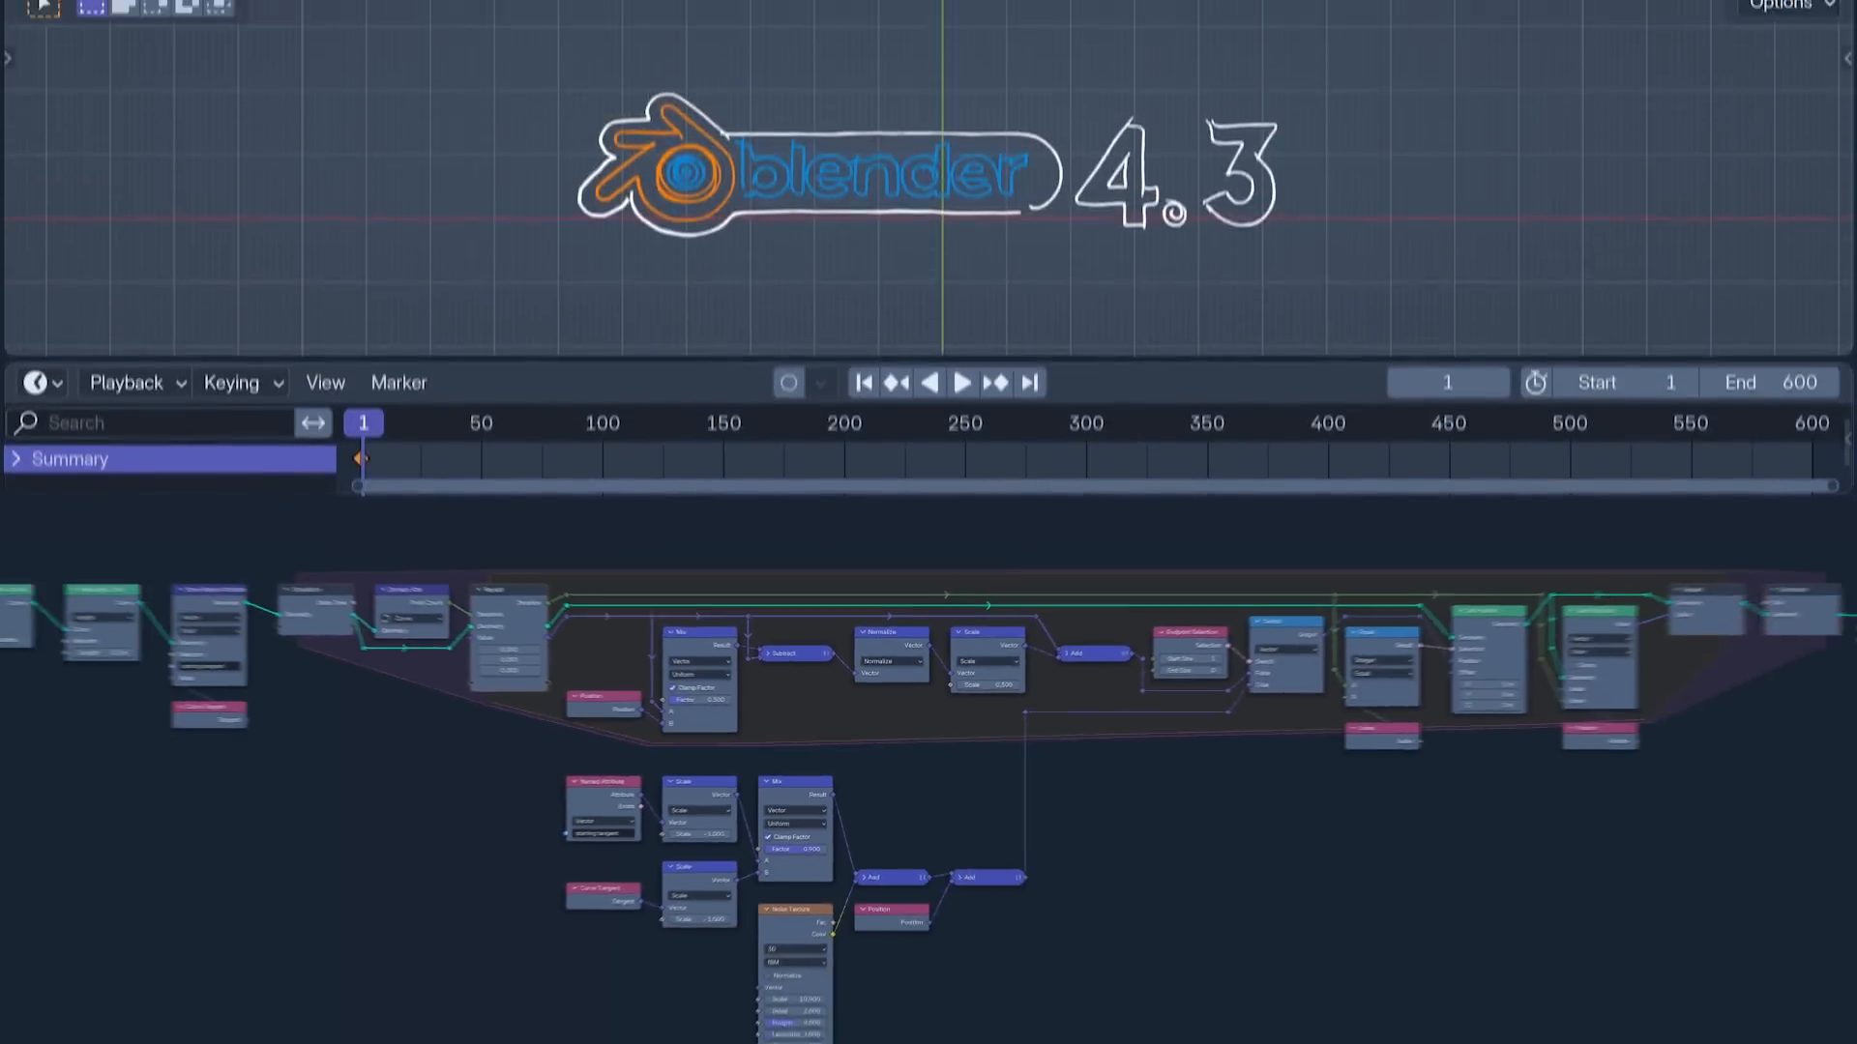
Step: Play the simulation with the normalized trailing distance, pause it, and set the end frame to 300
key(space)
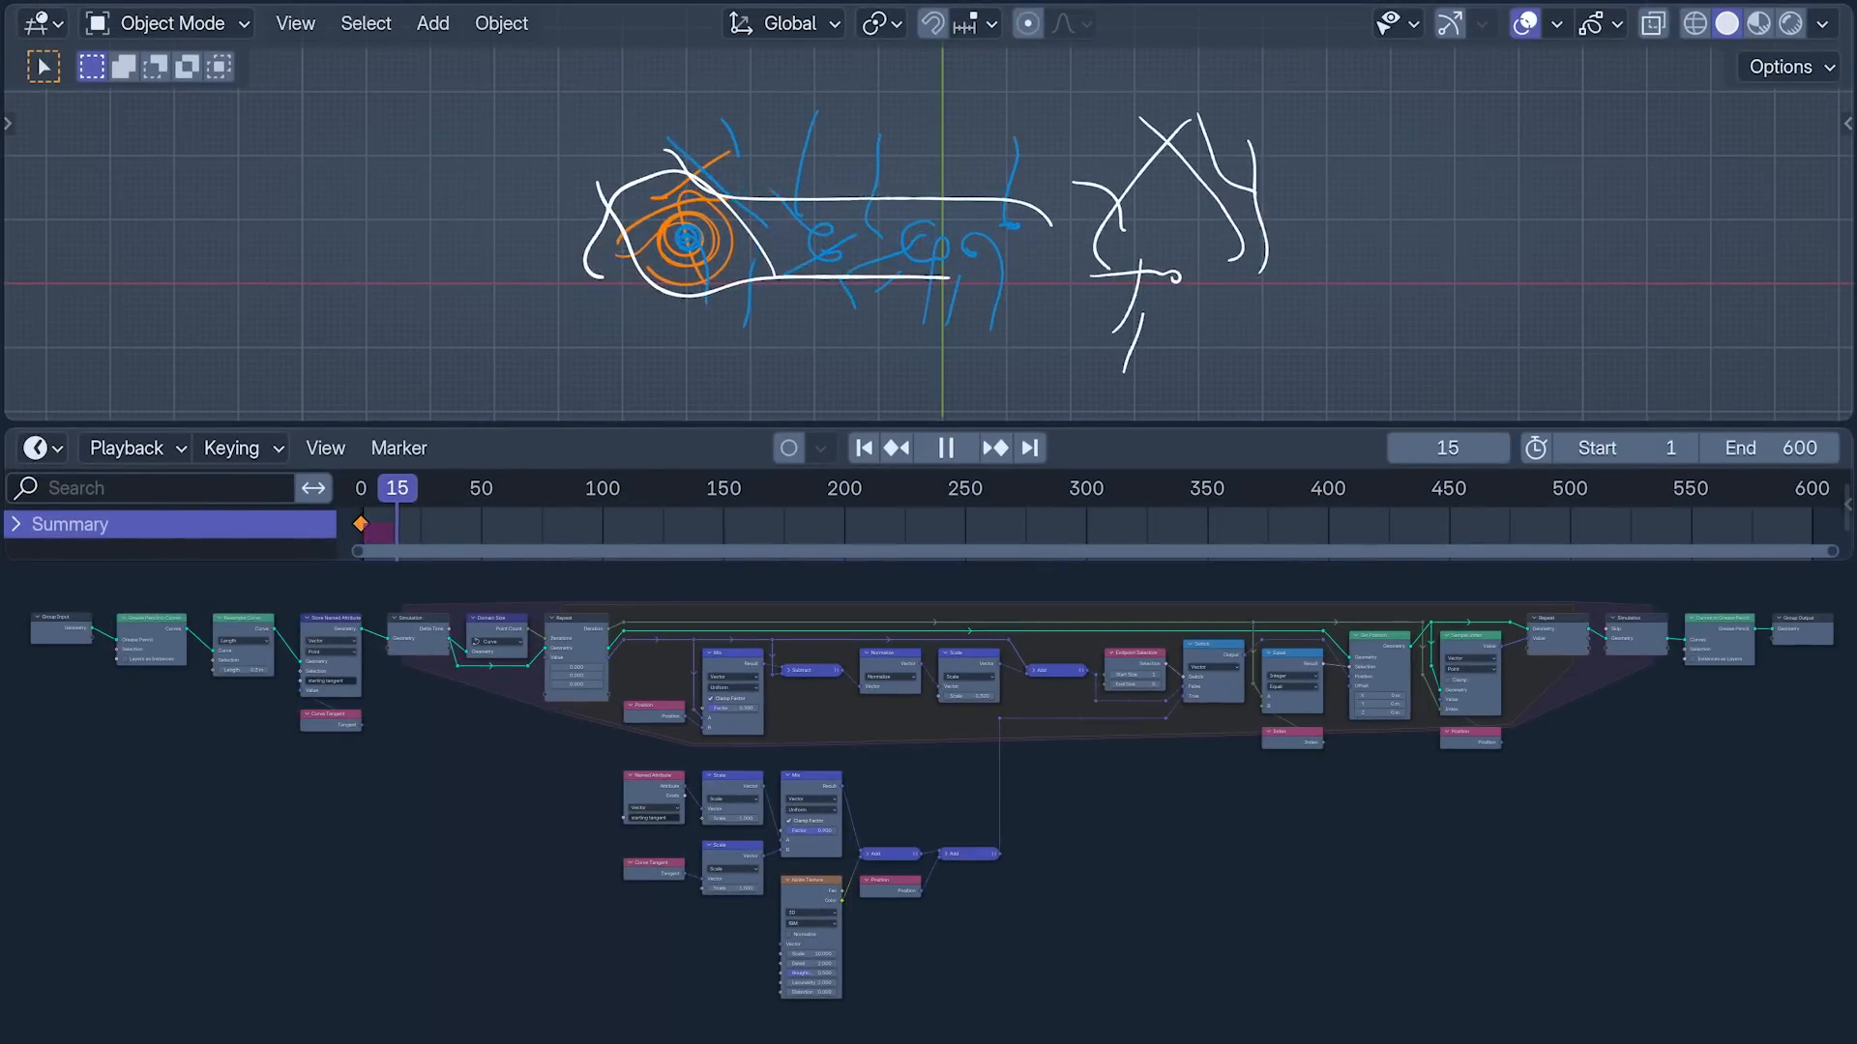
key(space)
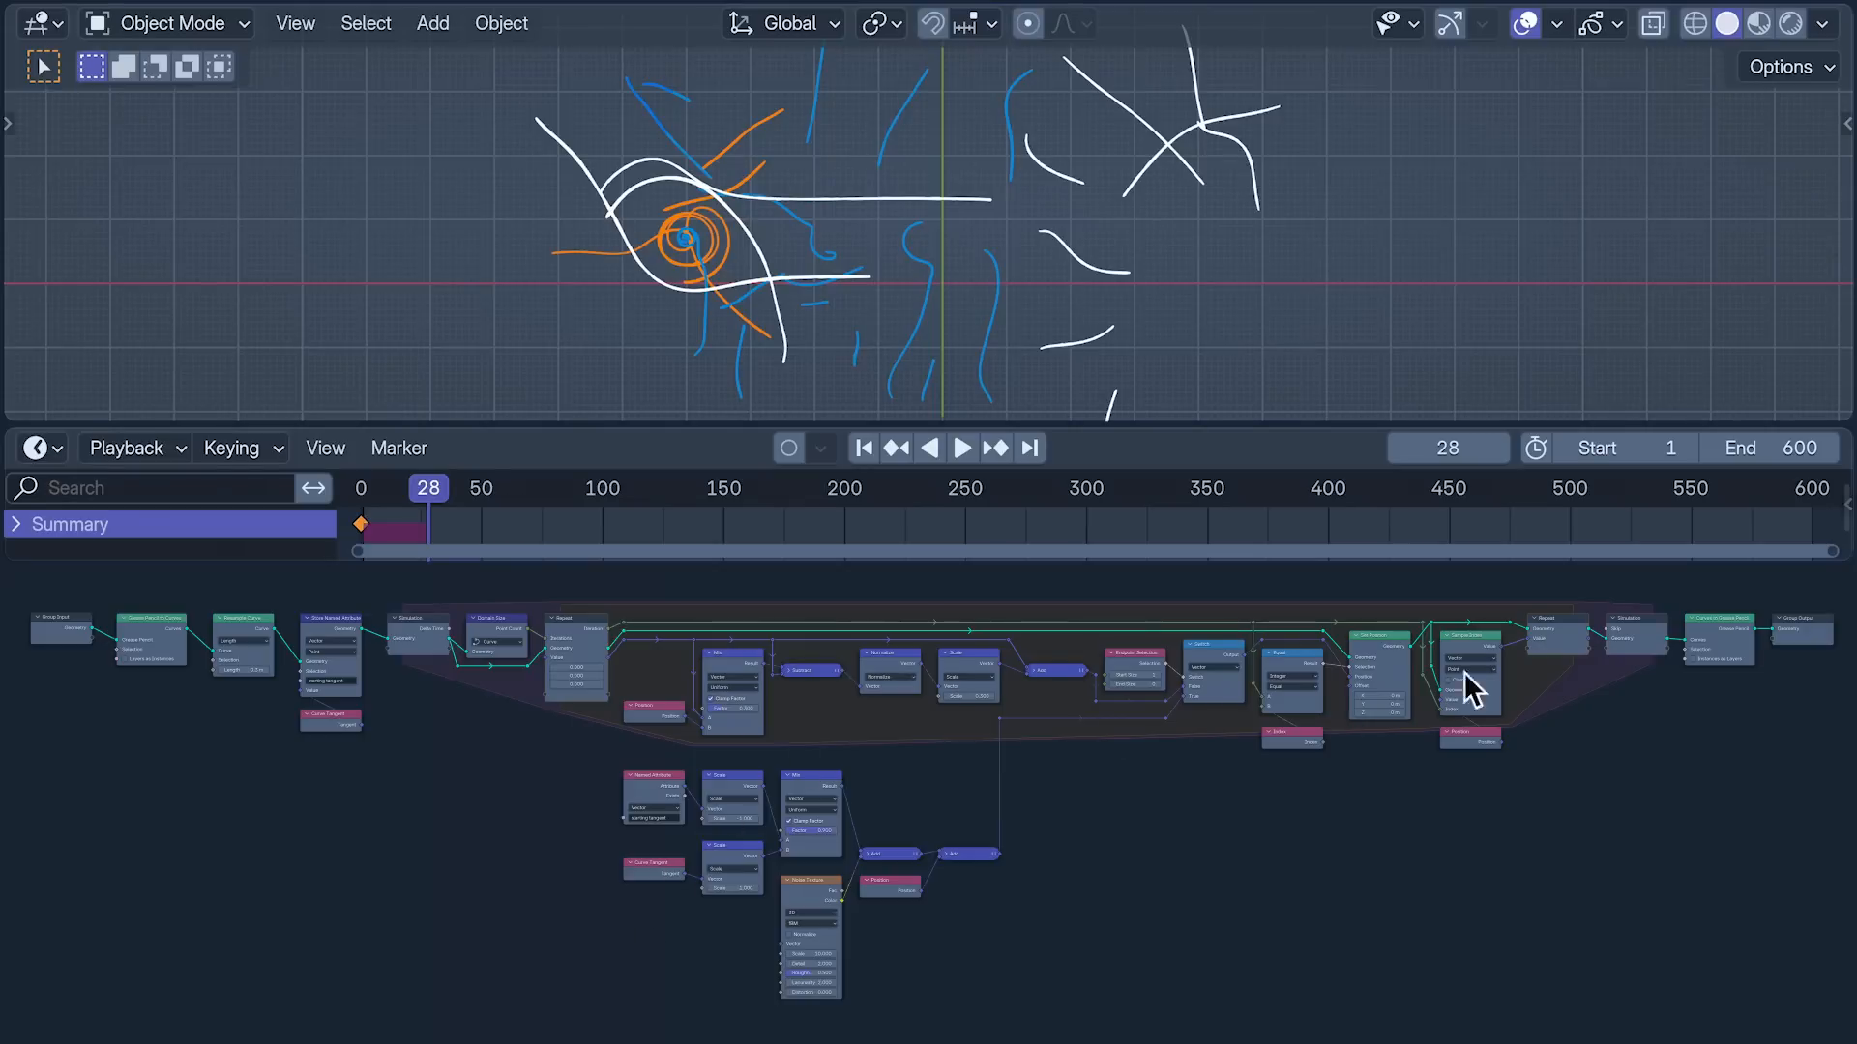
click(1784, 454)
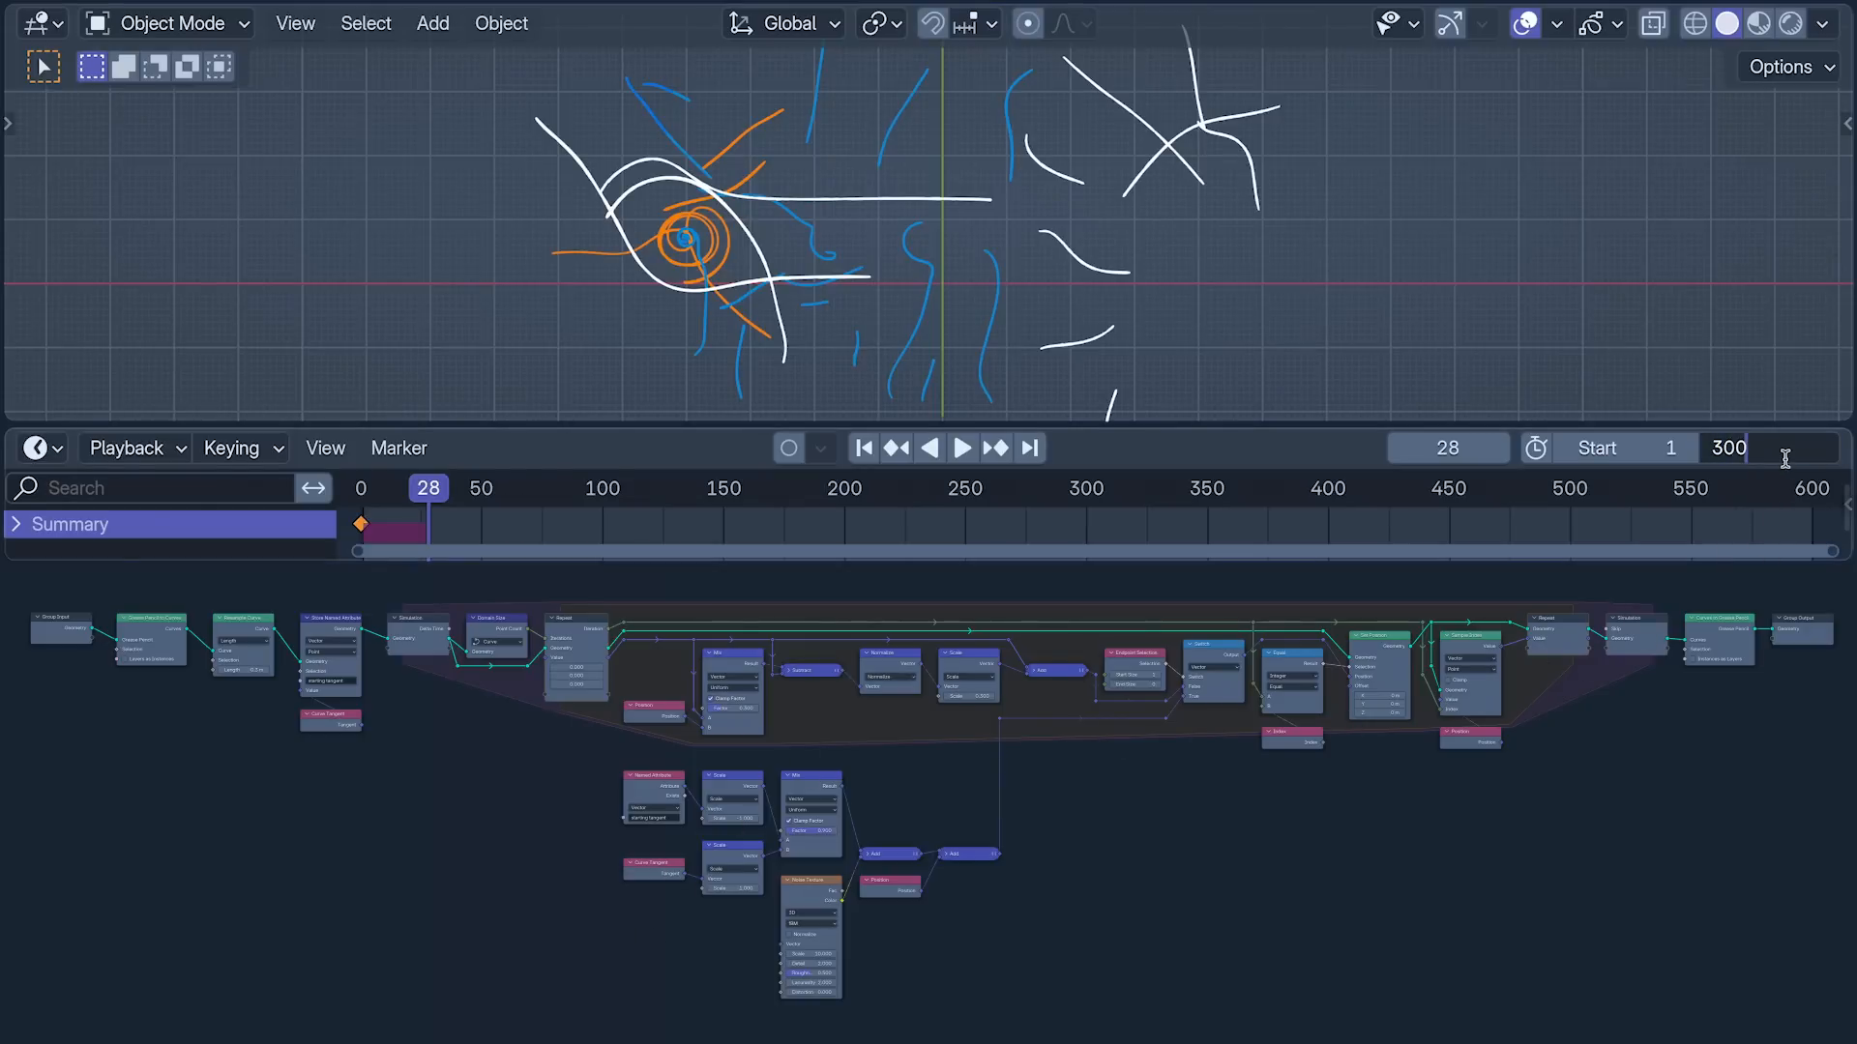
key(Return)
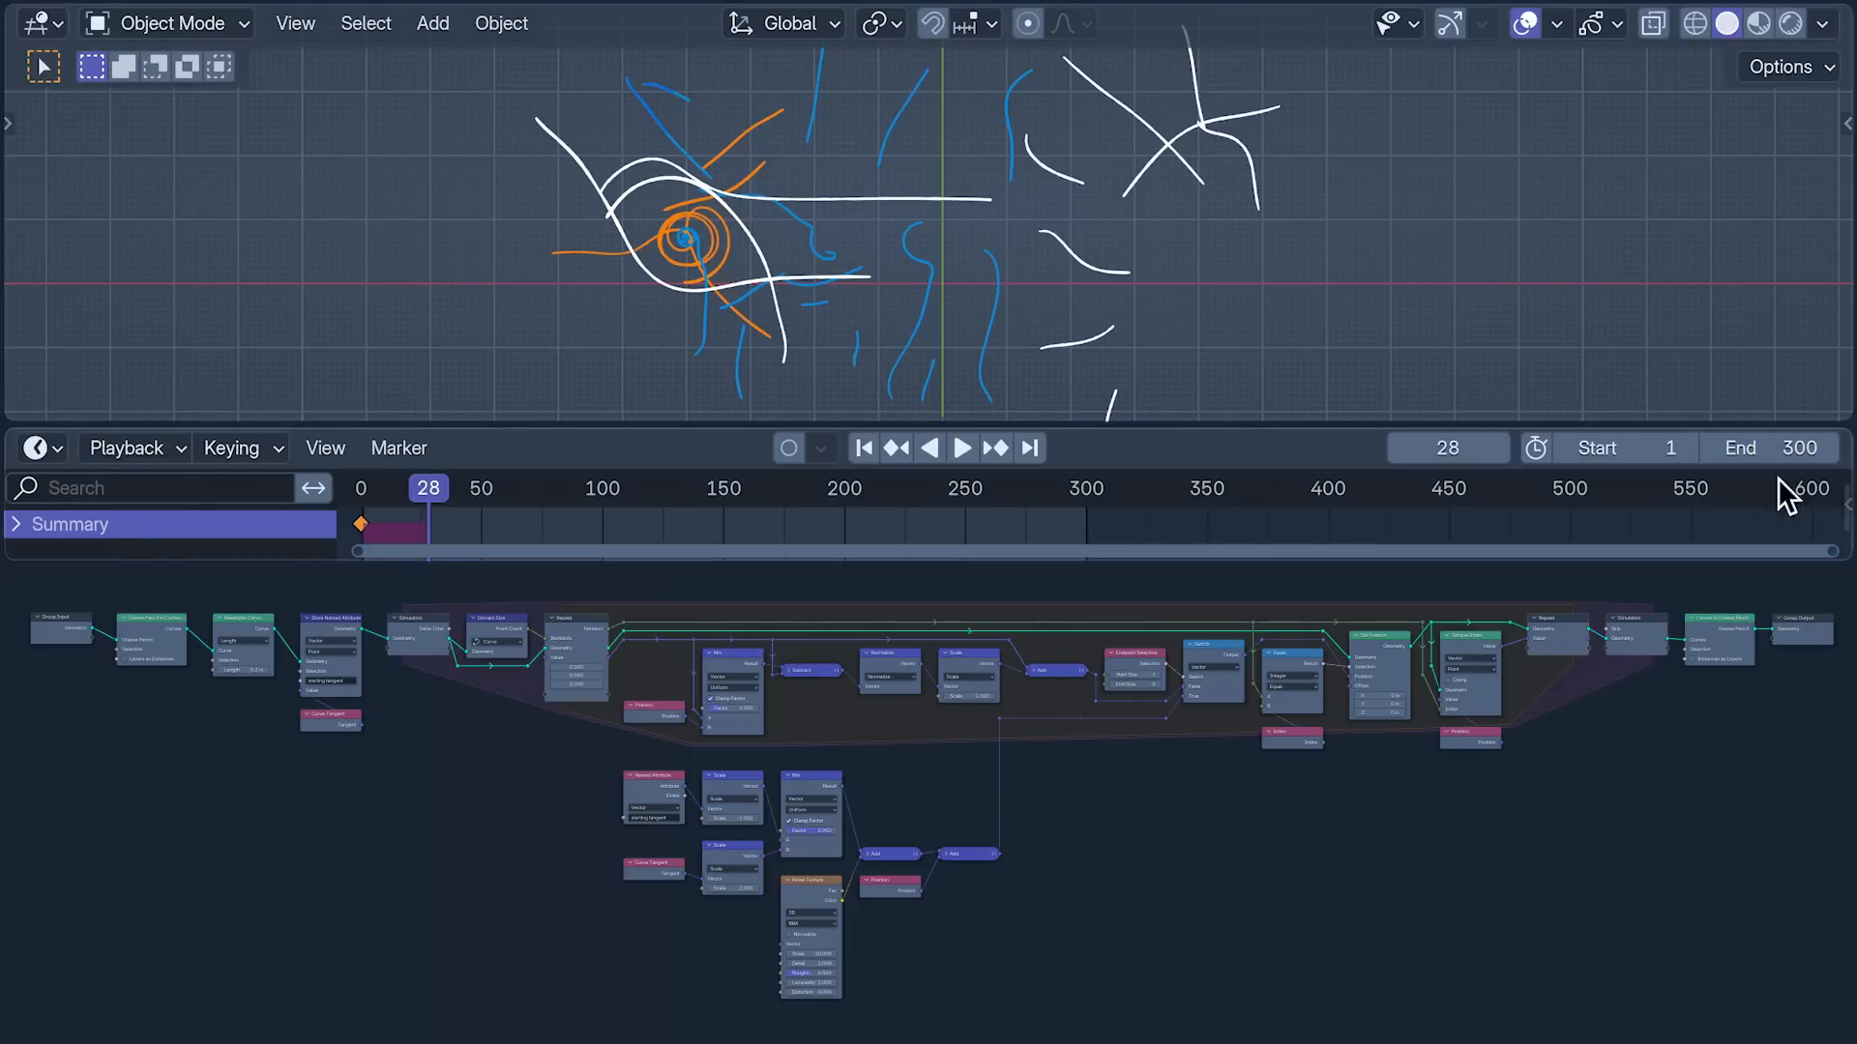
Step: Enlarge the timeline area and switch it to the Geometry Node Editor
drag(936, 561, 938, 1002)
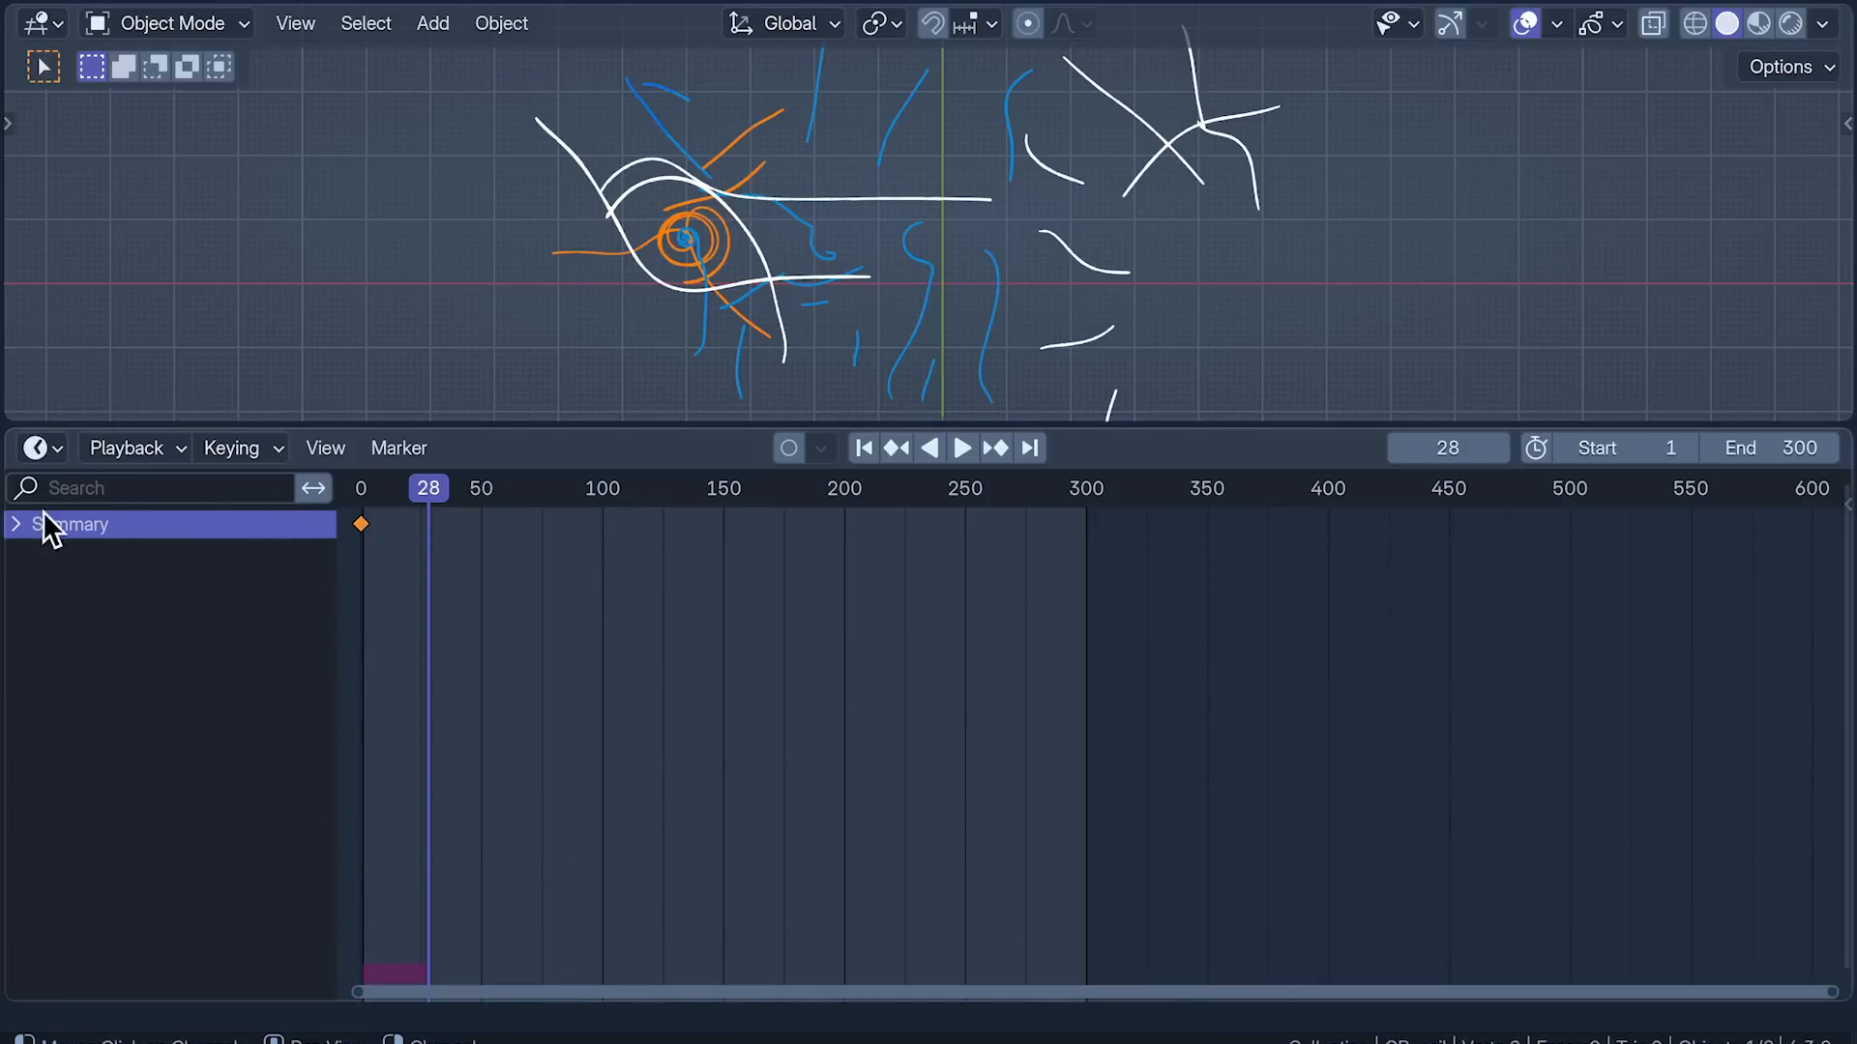
click(46, 450)
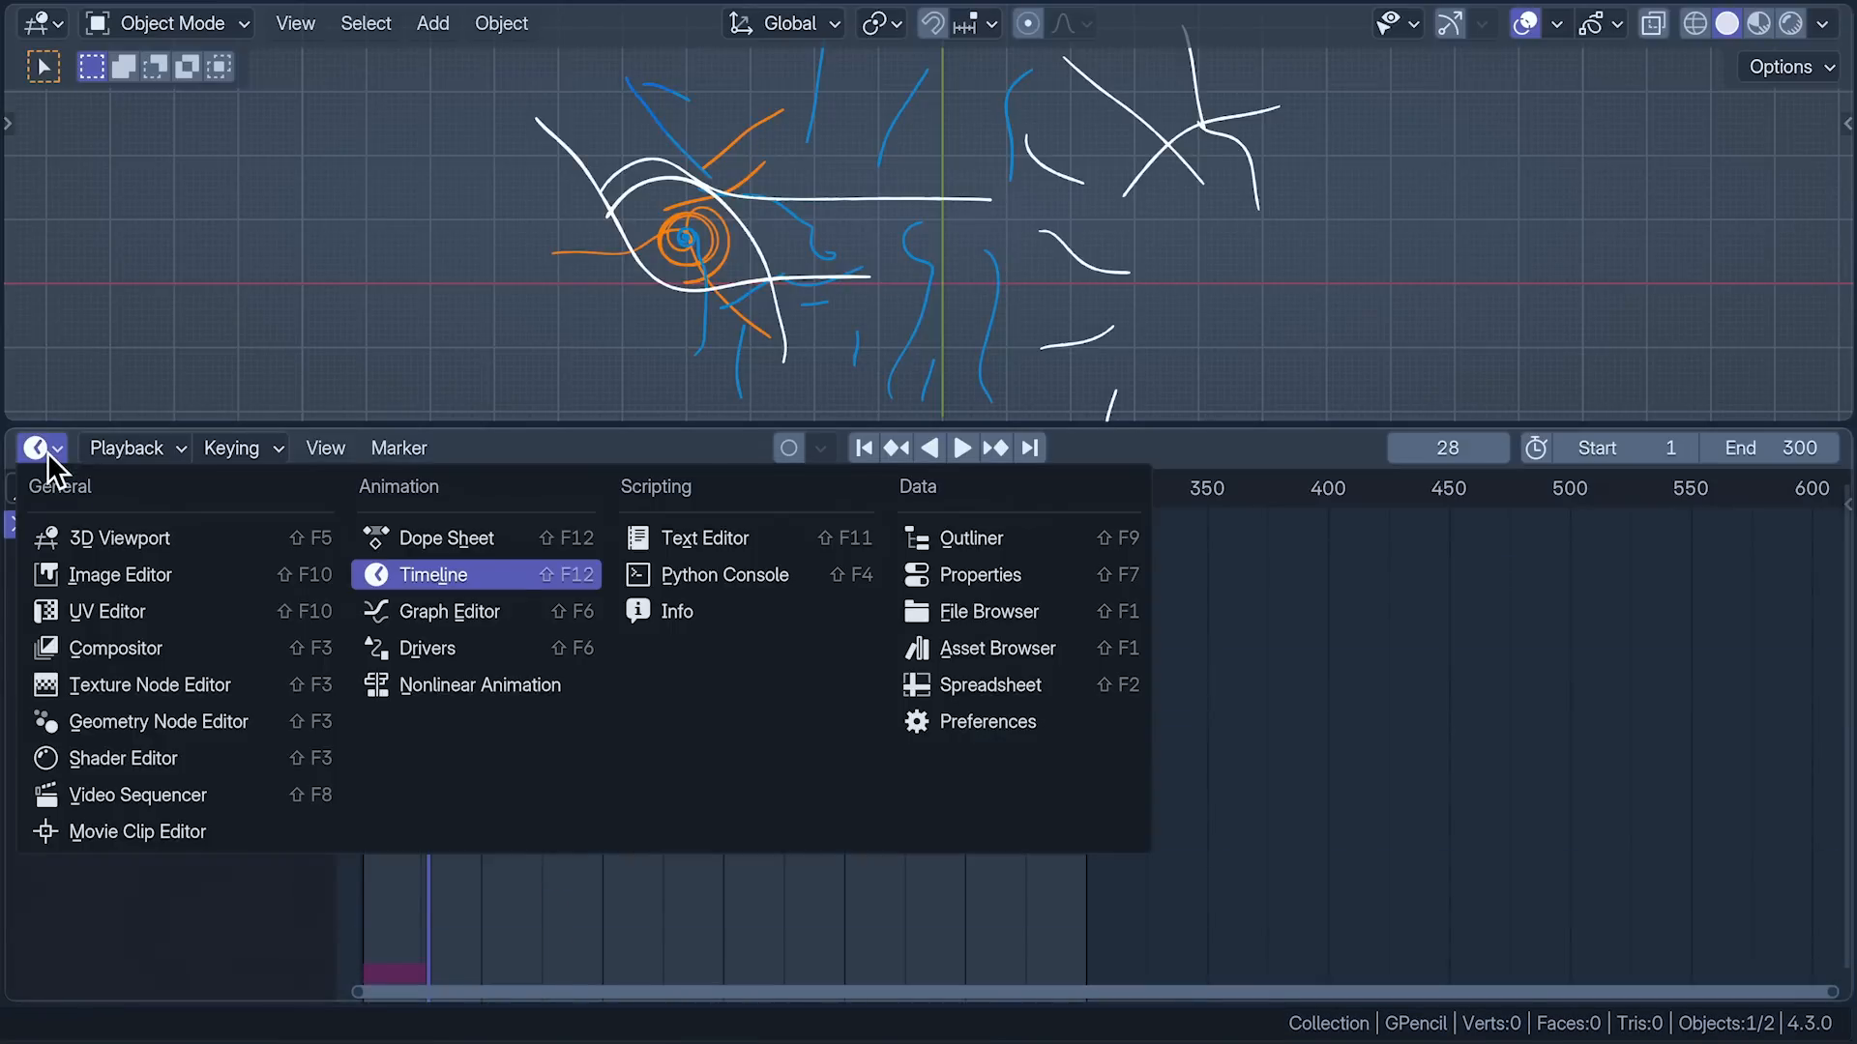
click(116, 725)
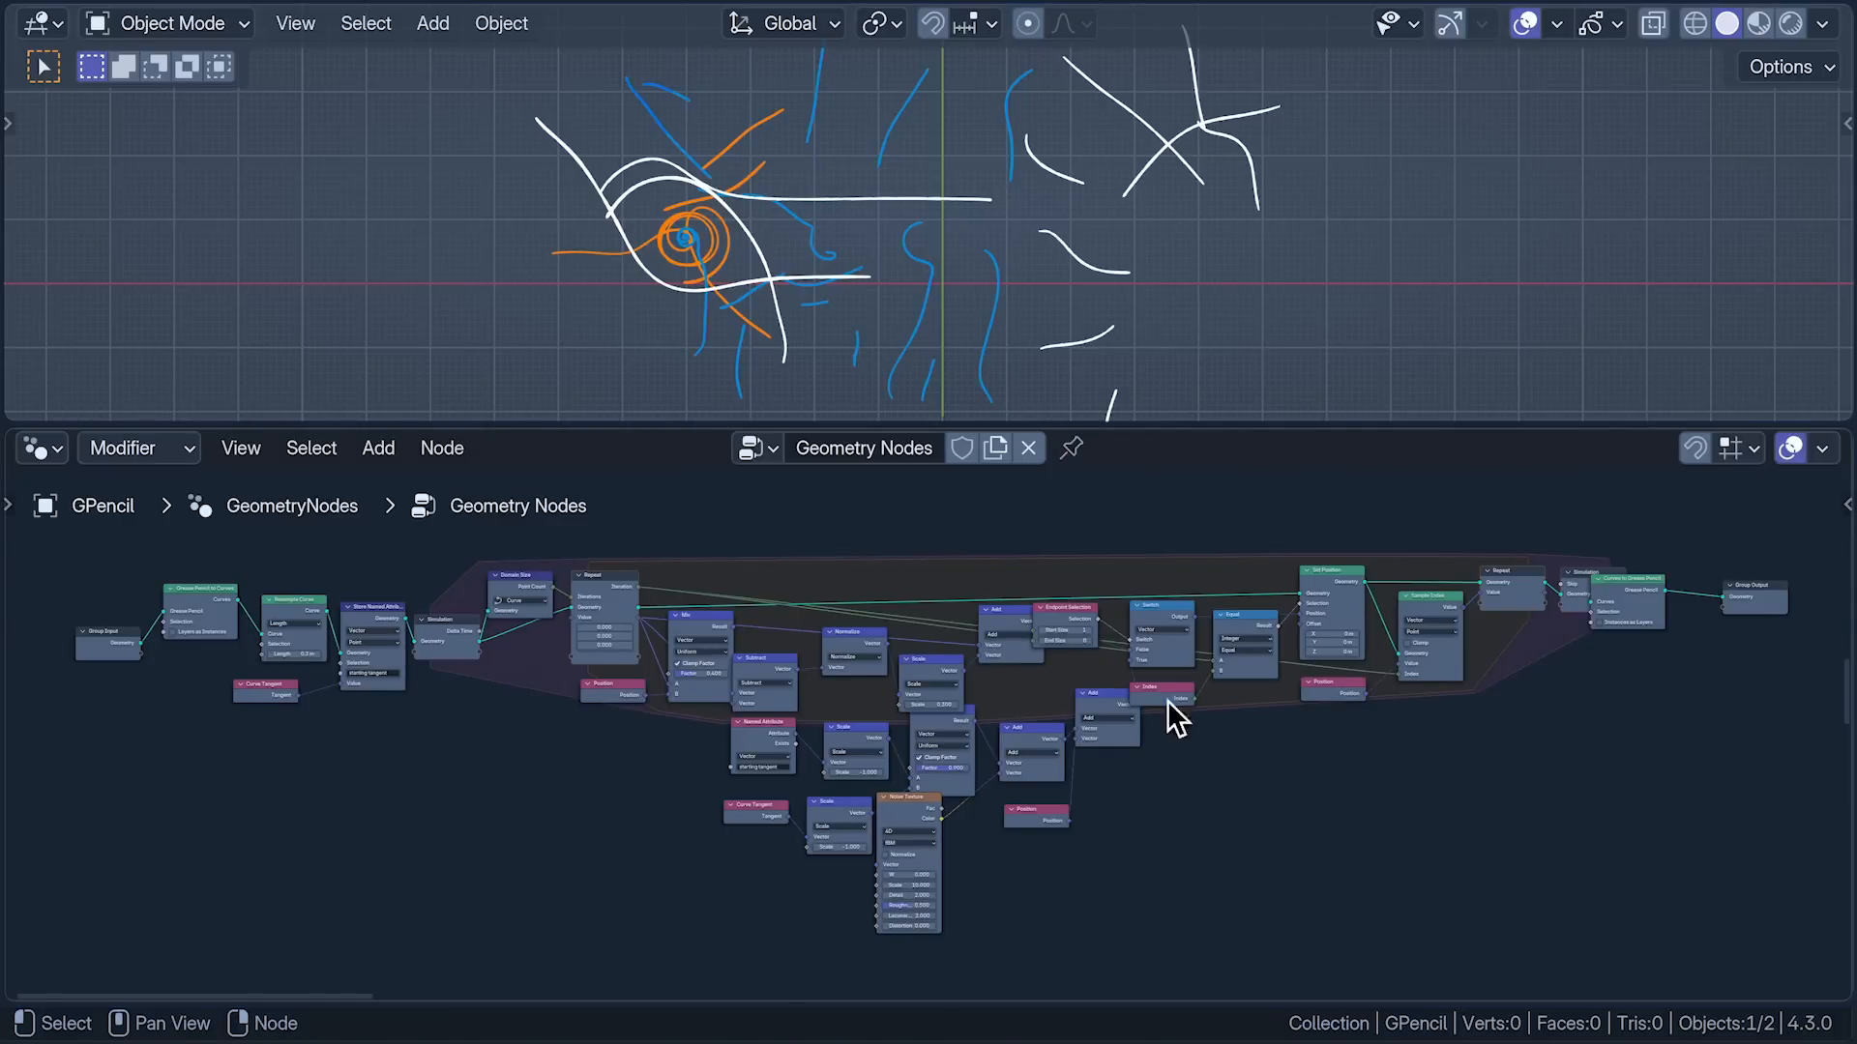
Step: Bake the Simulation zone's output node as a packed bake over frames 1 to 300
middle_drag(1490, 765, 809, 829)
scroll(866, 824, up, 4)
middle_drag(901, 746, 910, 864)
scroll(915, 833, up, 4)
scroll(917, 846, up, 4)
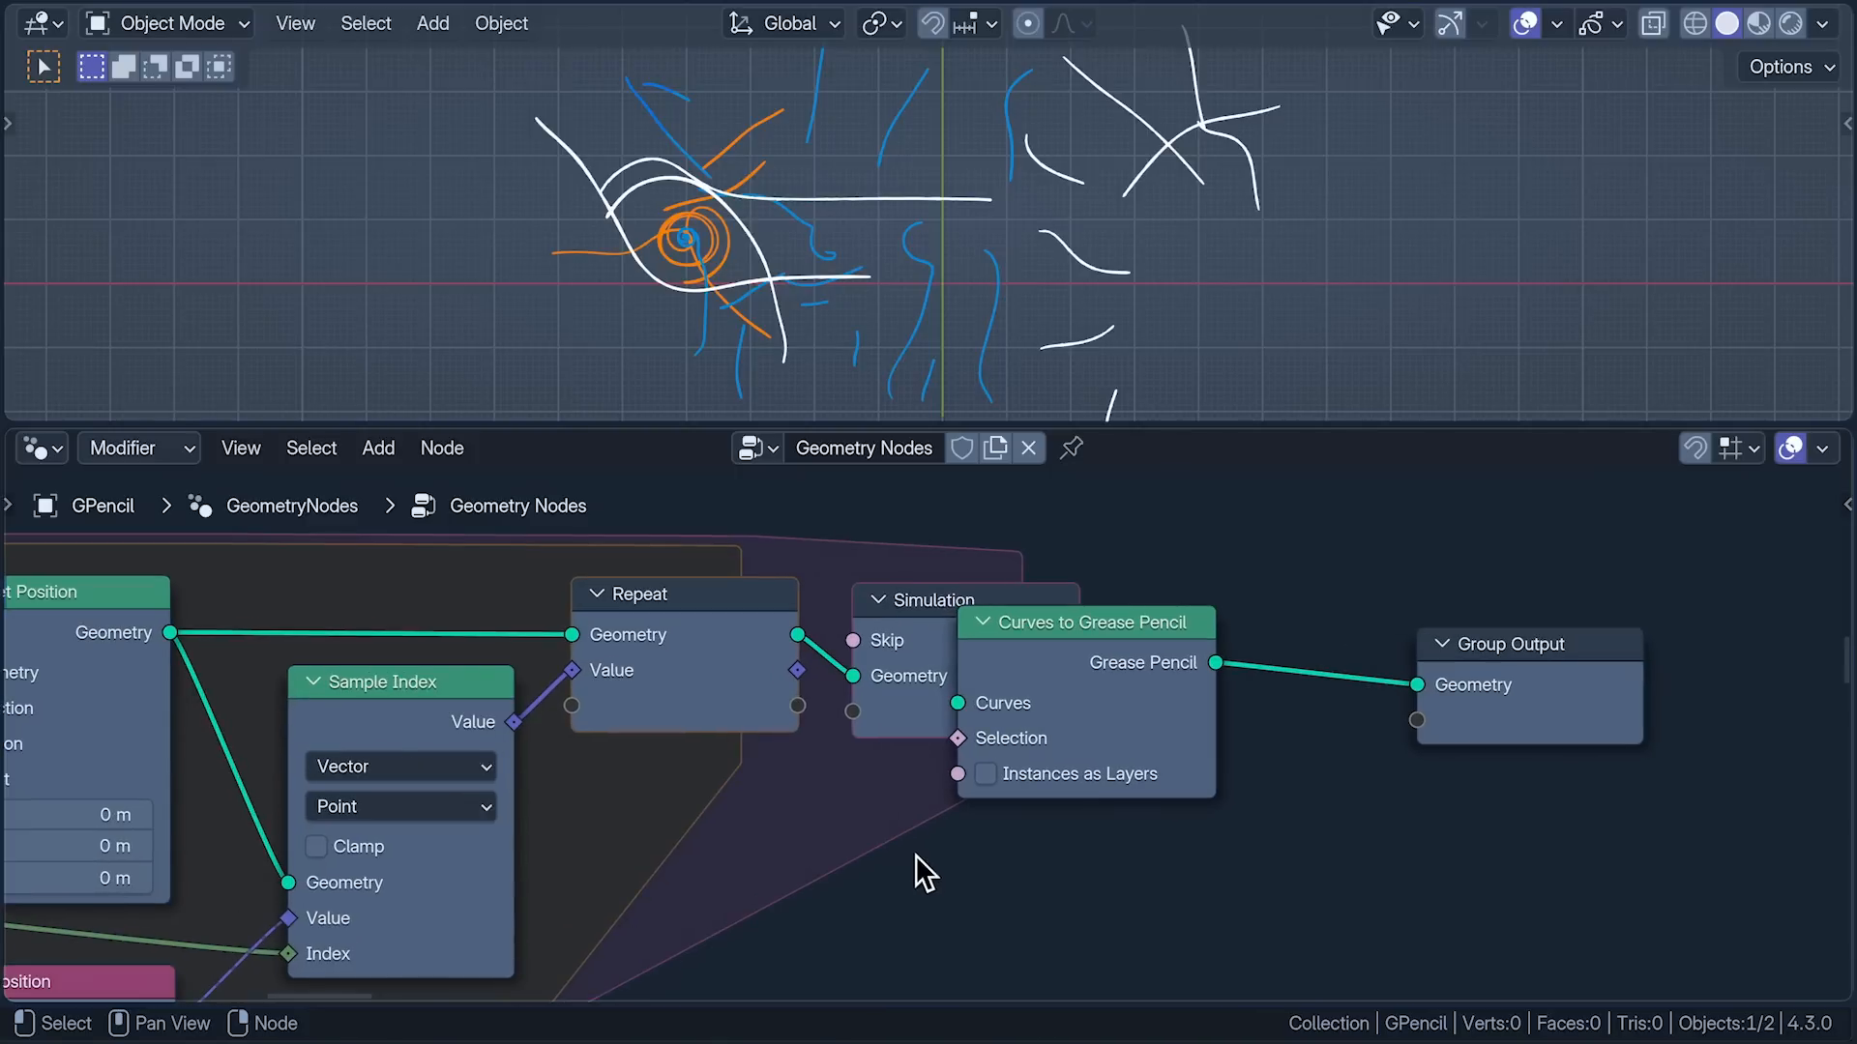
click(914, 725)
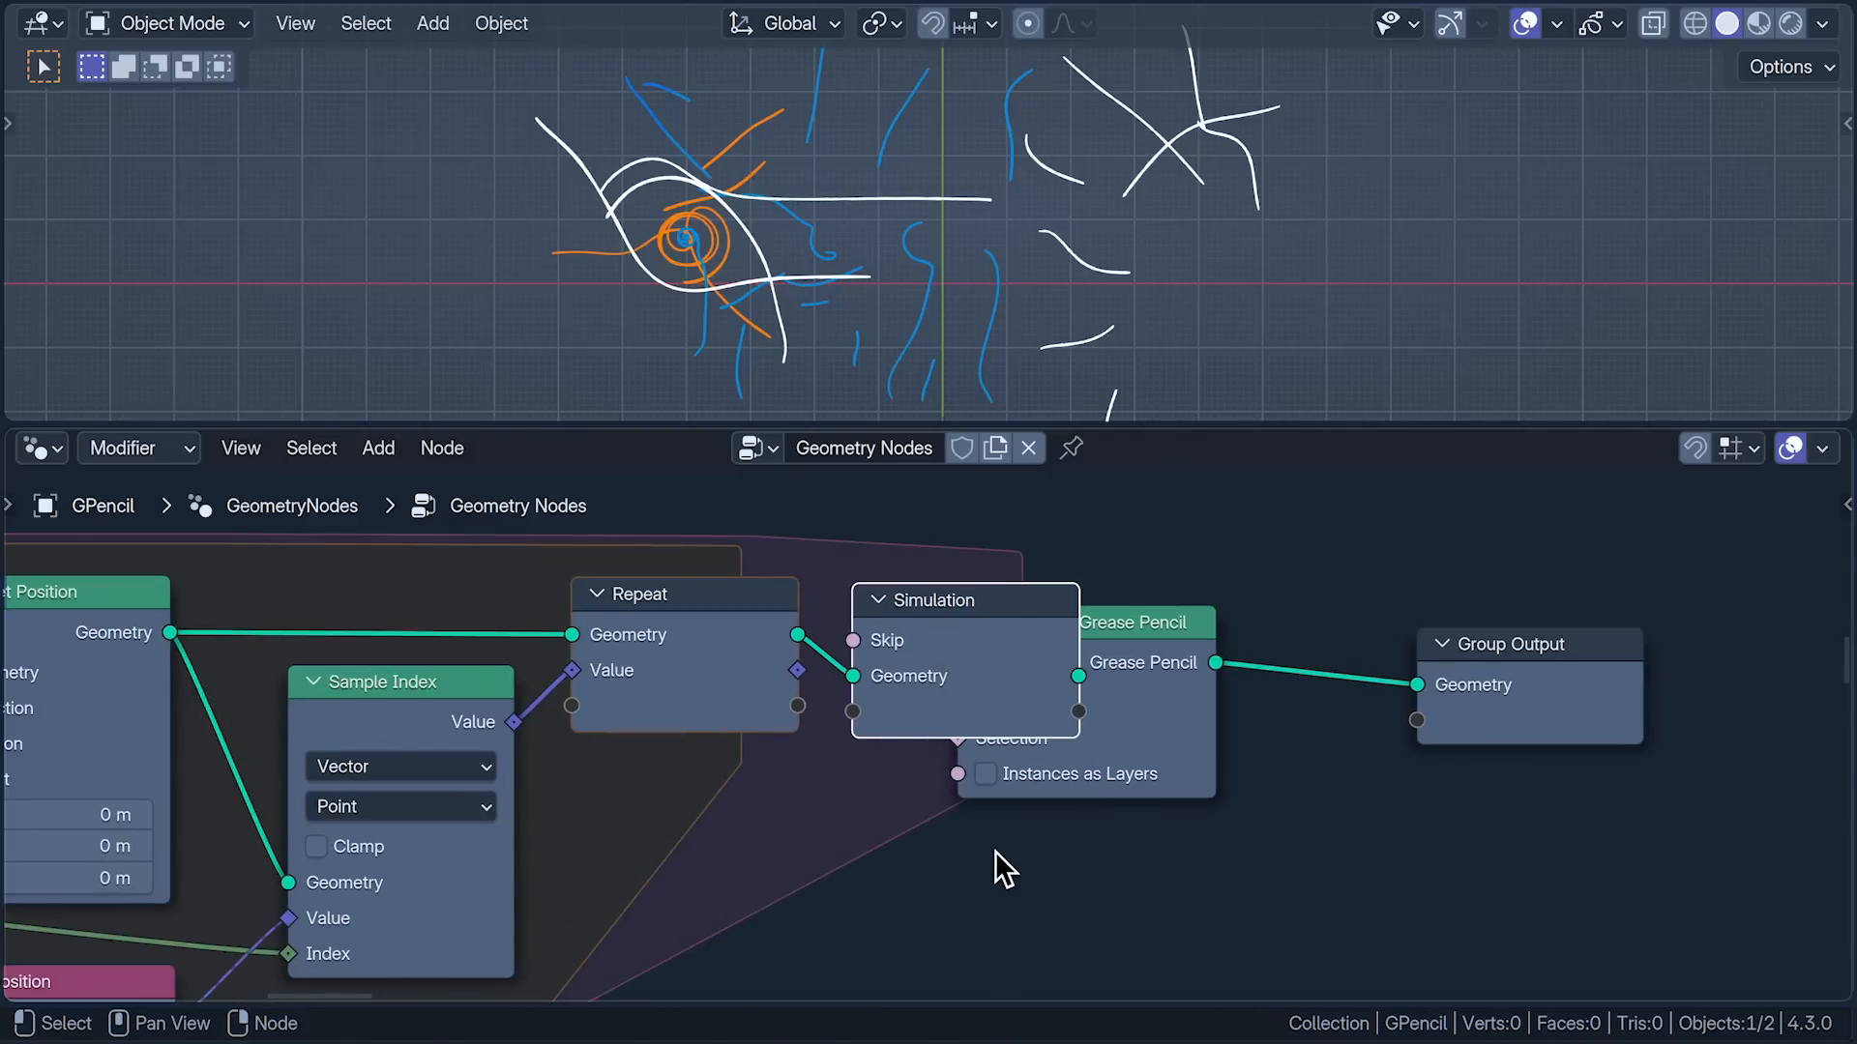
key(n)
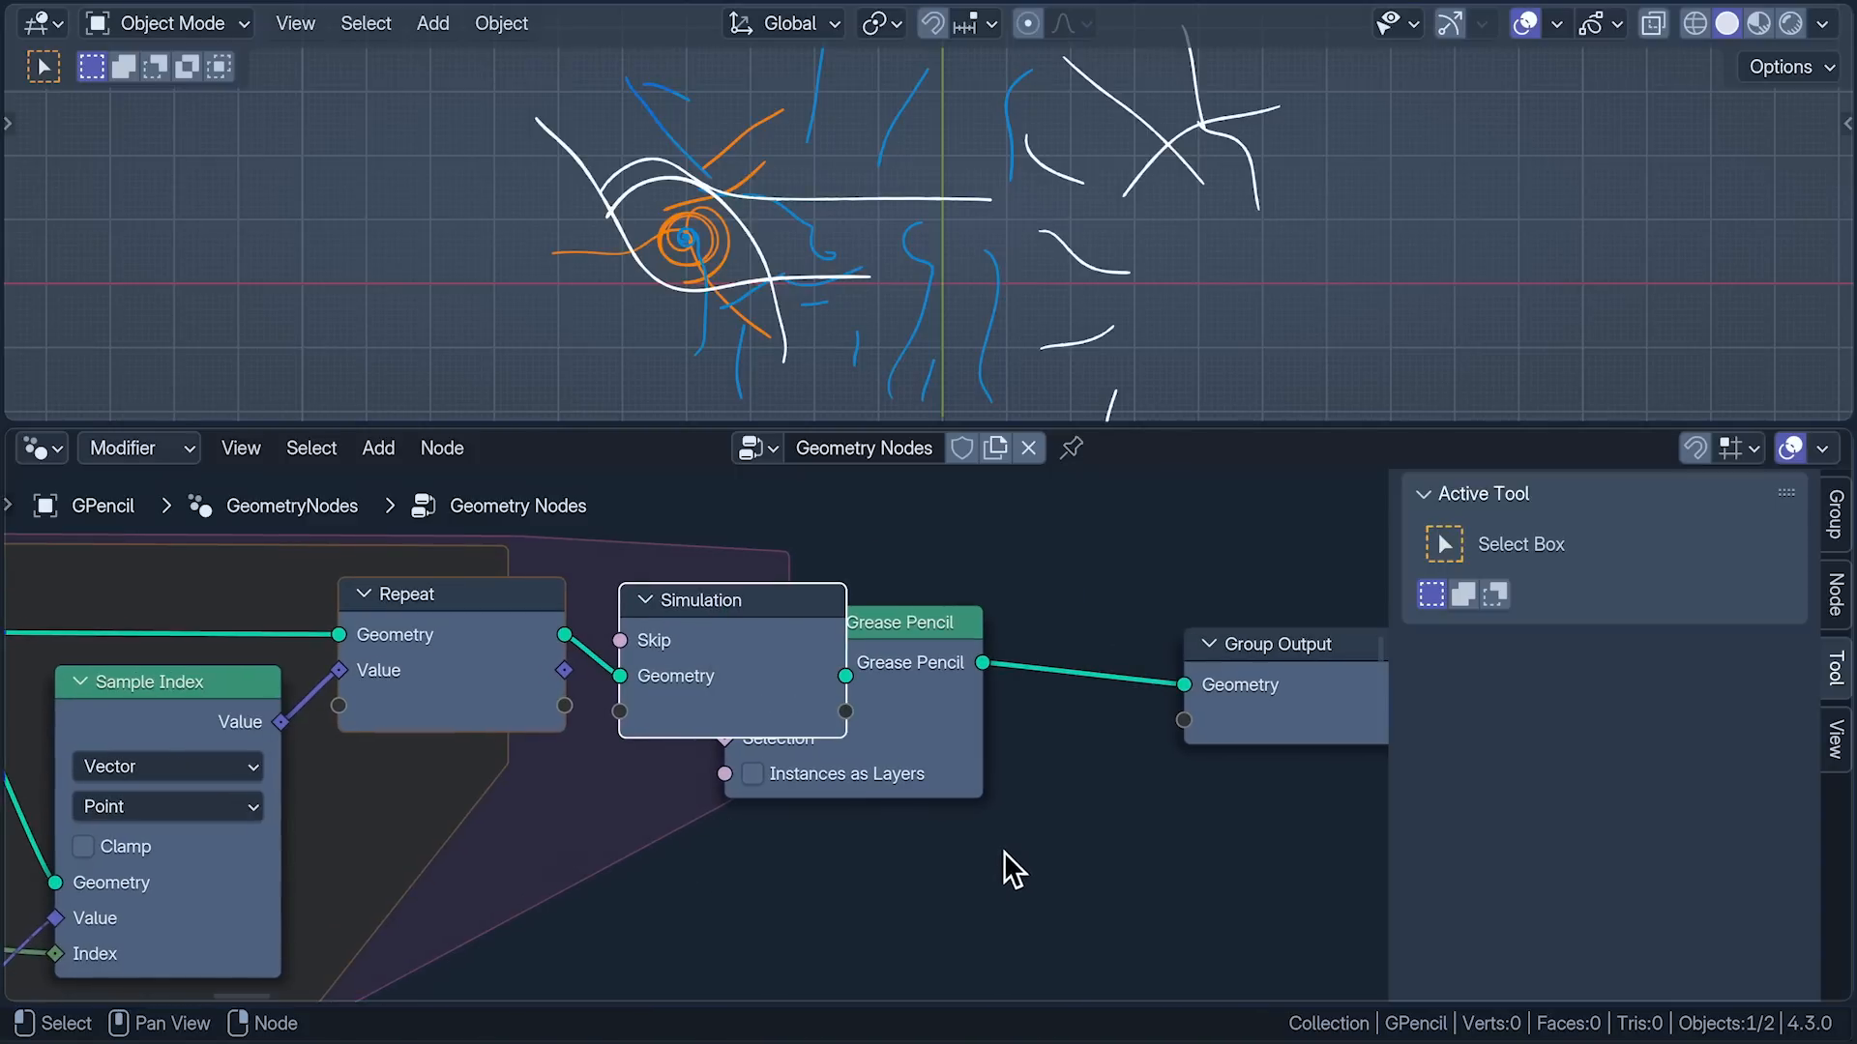
click(1834, 594)
scroll(1823, 638, down, 2)
scroll(1818, 735, down, 6)
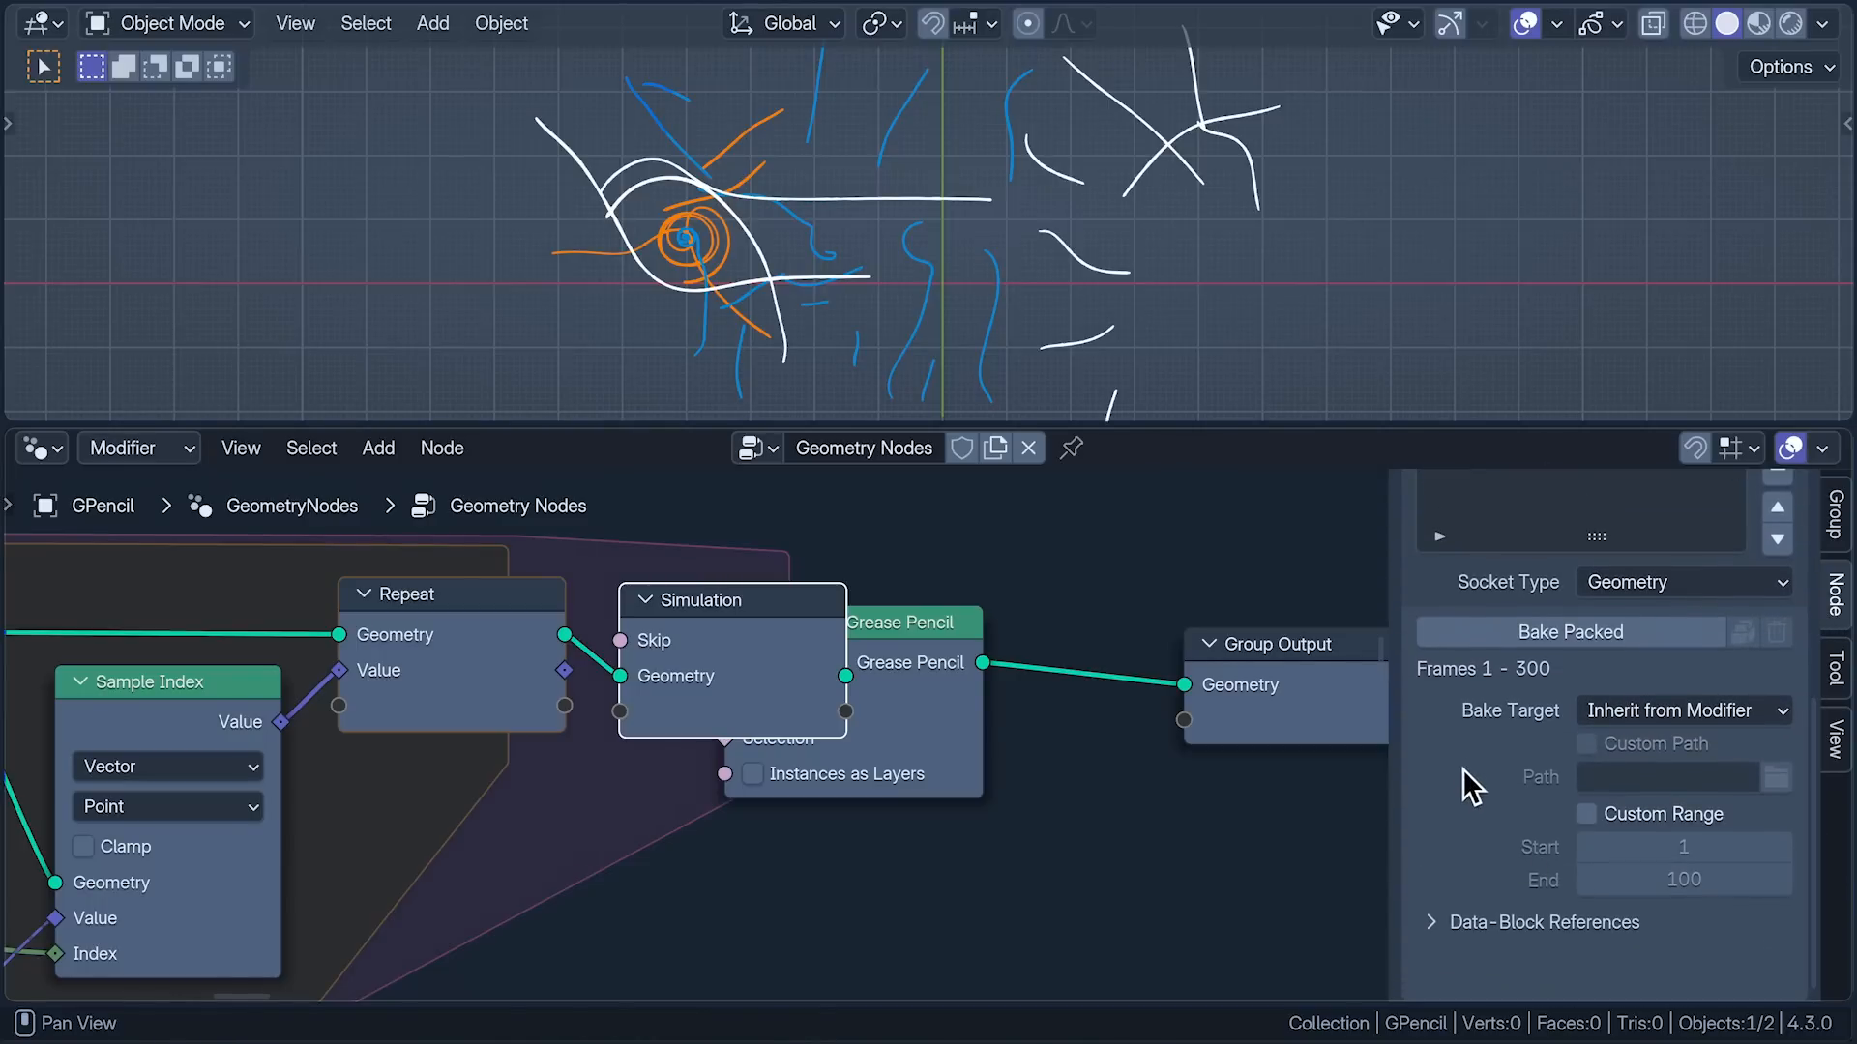
click(1512, 642)
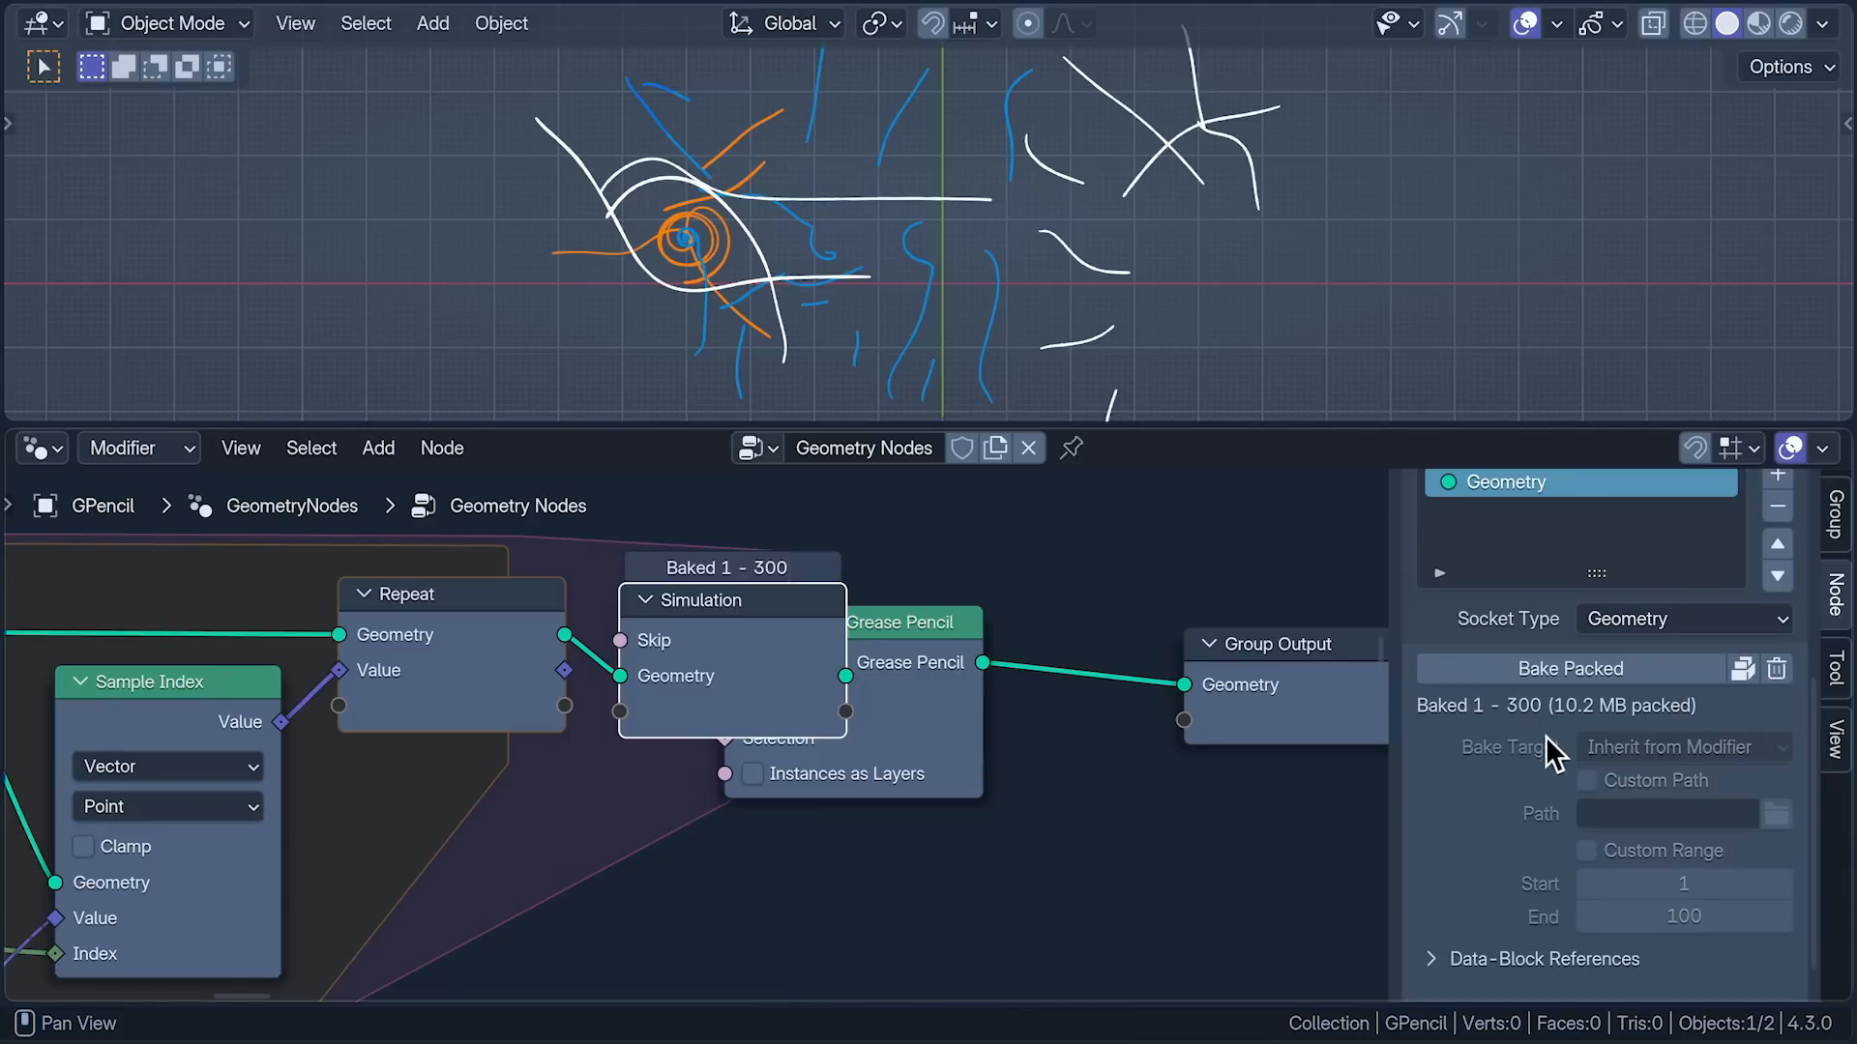
Step: Switch the node editor area to the Timeline and shrink it to a short strip
click(56, 454)
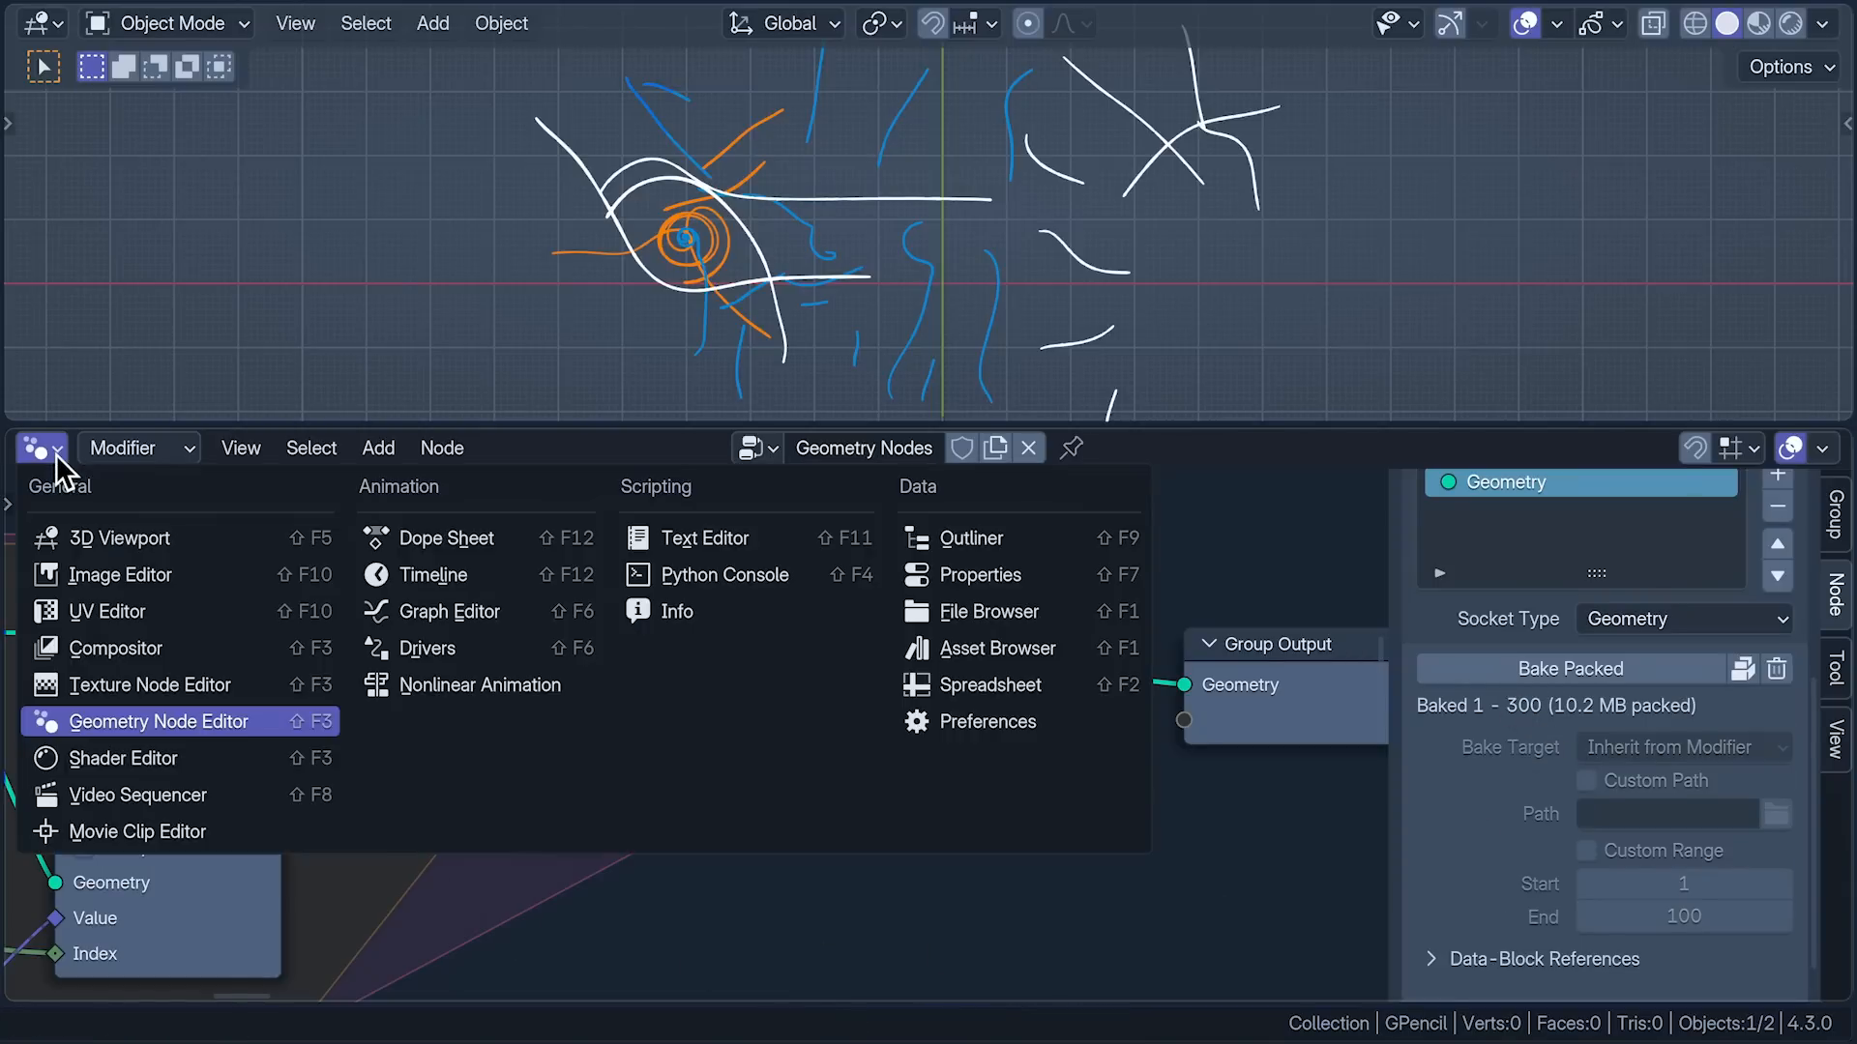
click(507, 575)
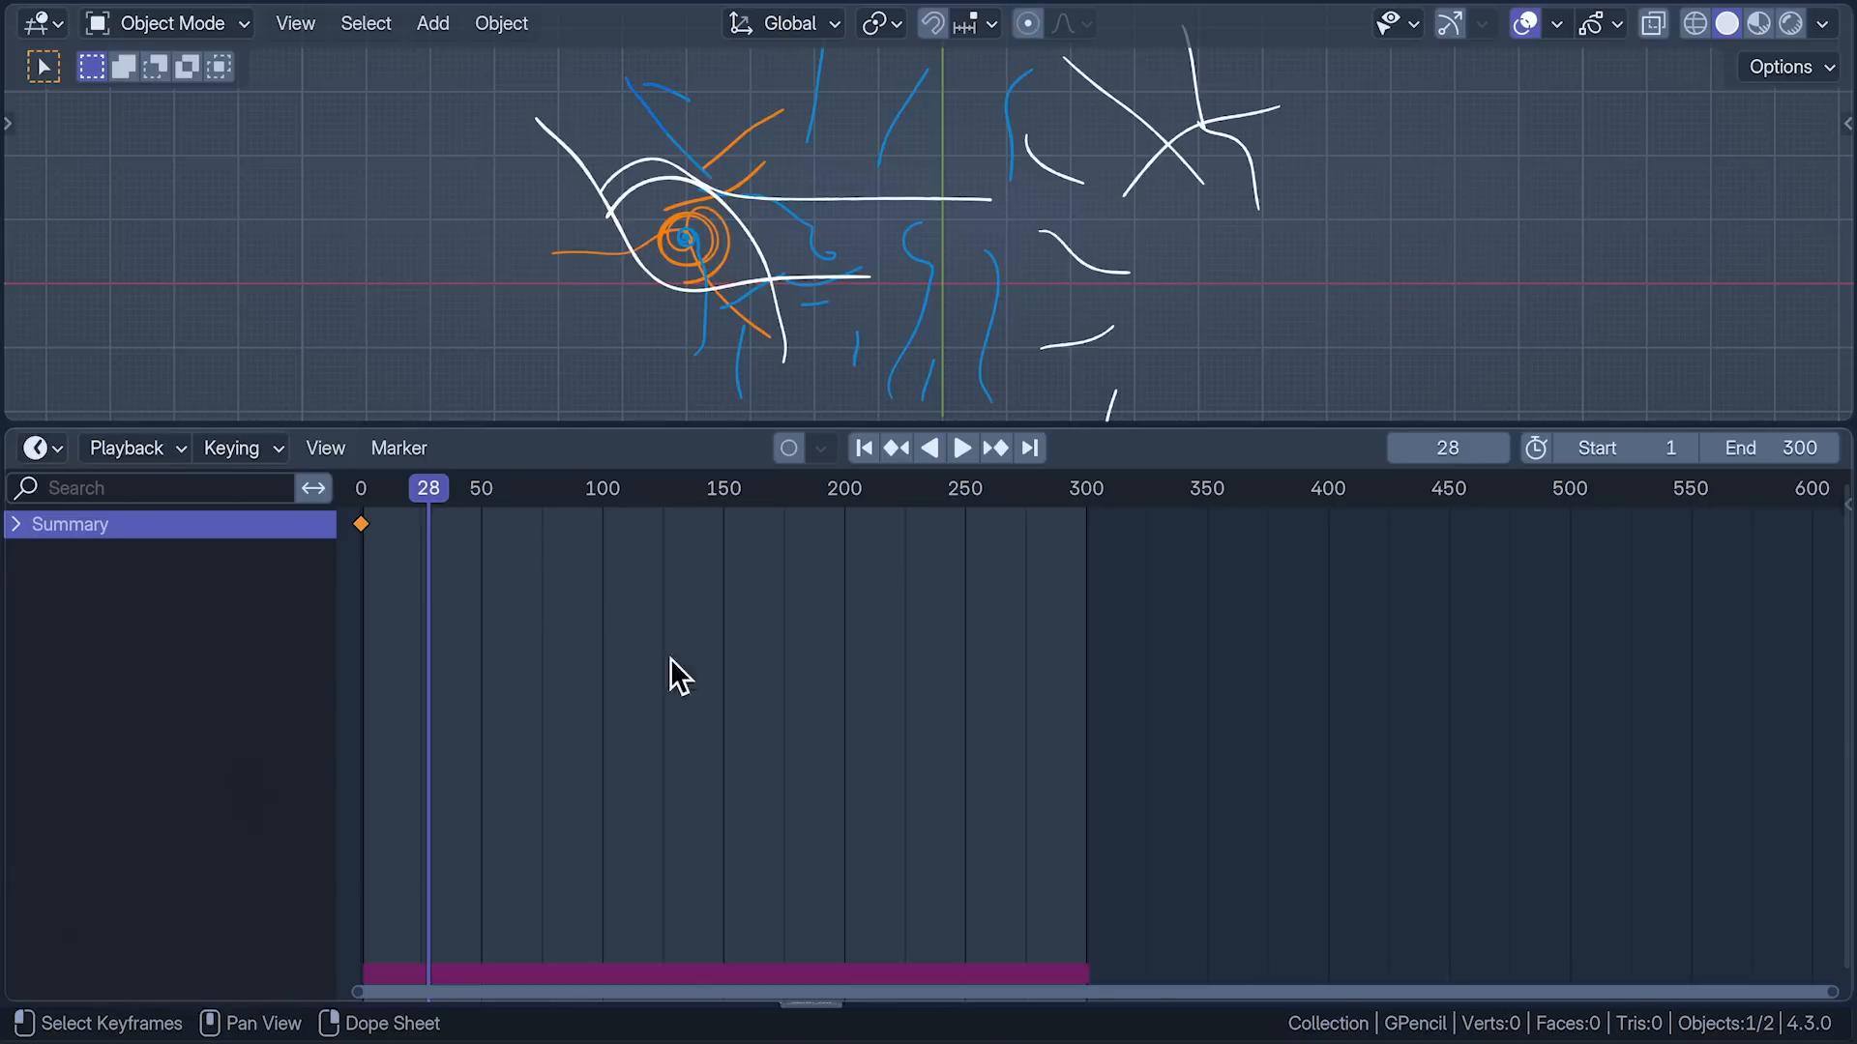
drag(665, 974, 671, 556)
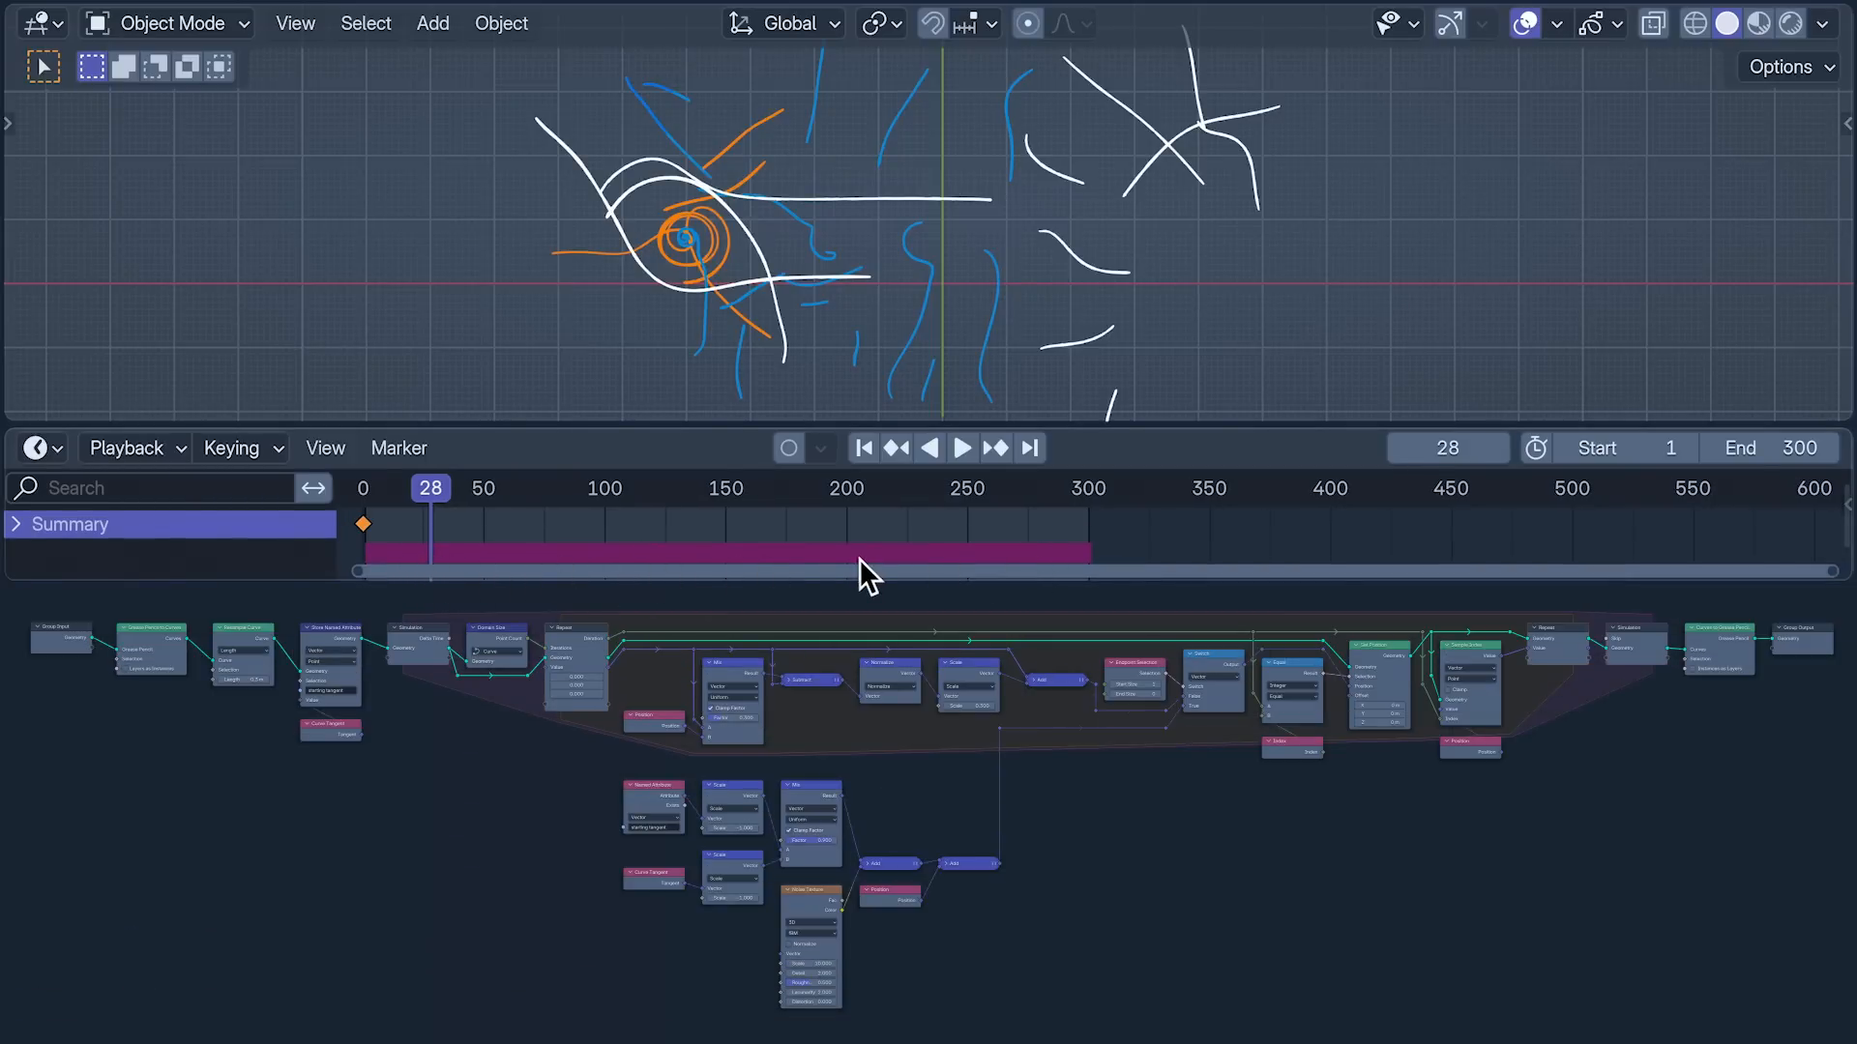
Step: Play the baked simulation from frame 1 to review the stroke motion, and stop the playback
key(shift+Left)
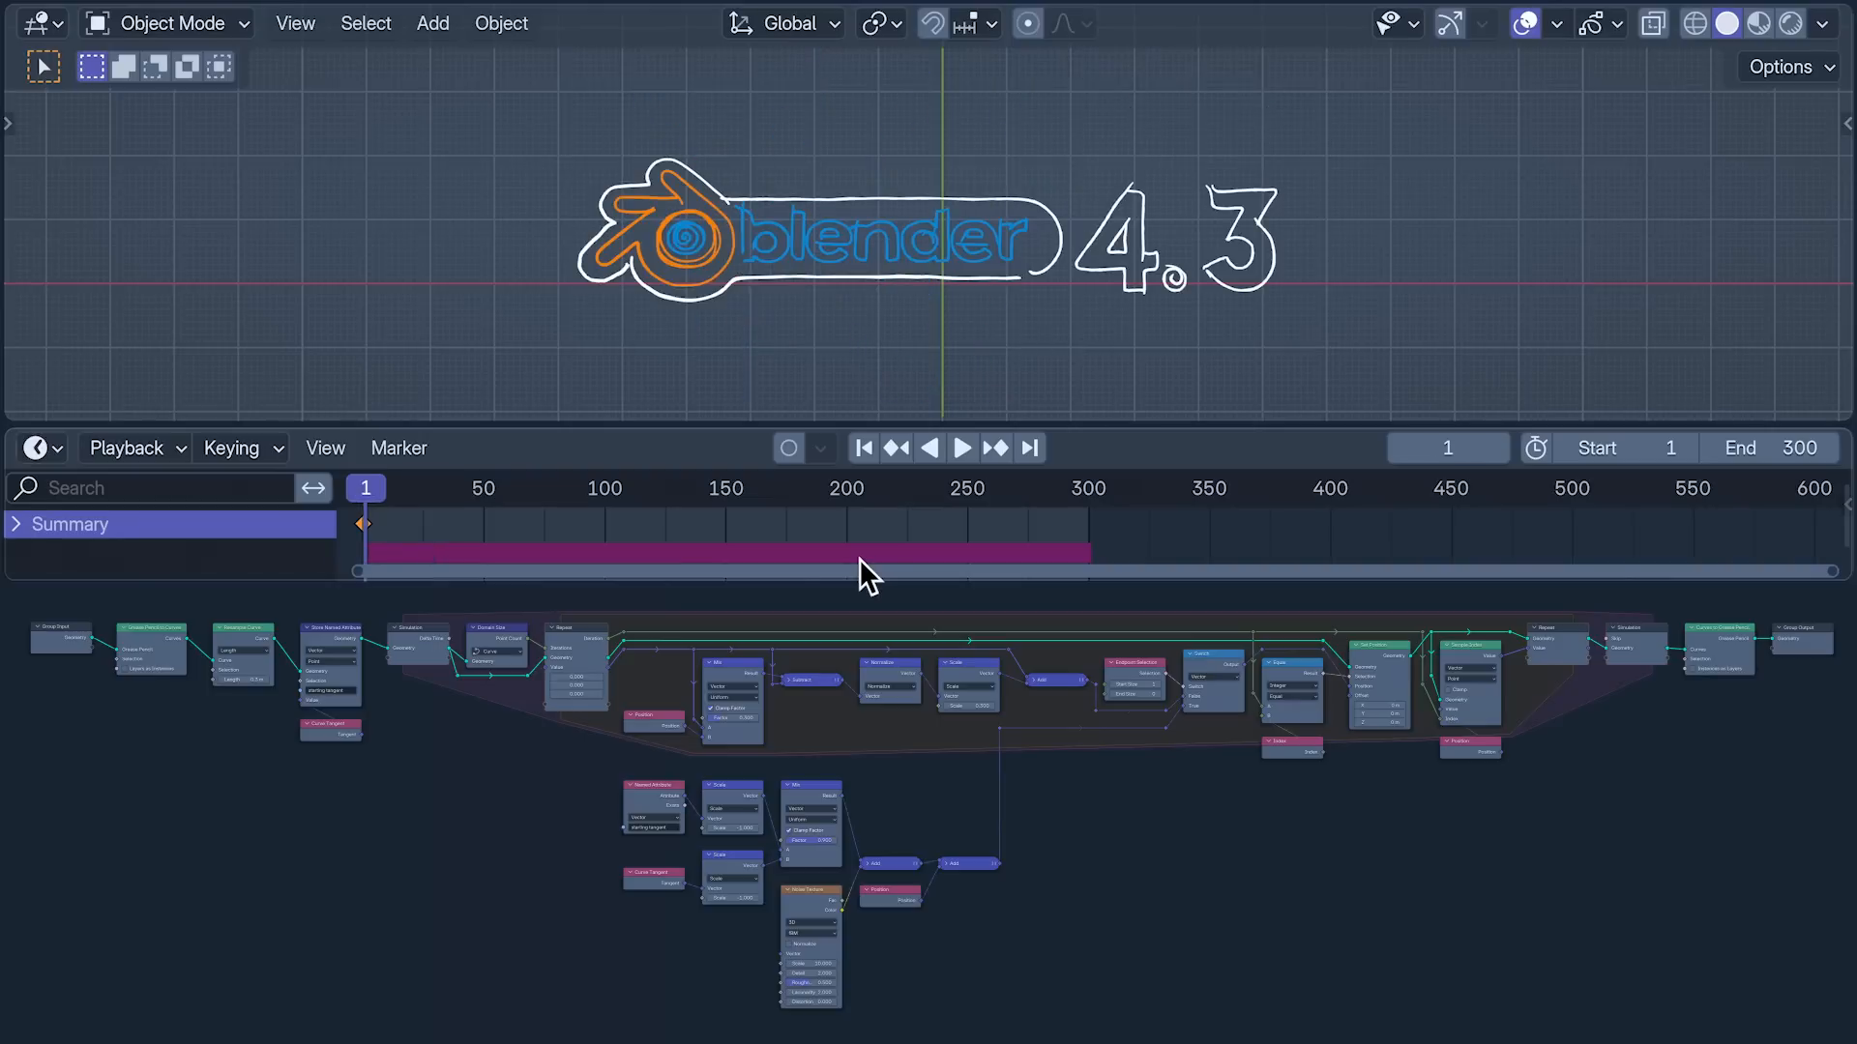
click(962, 451)
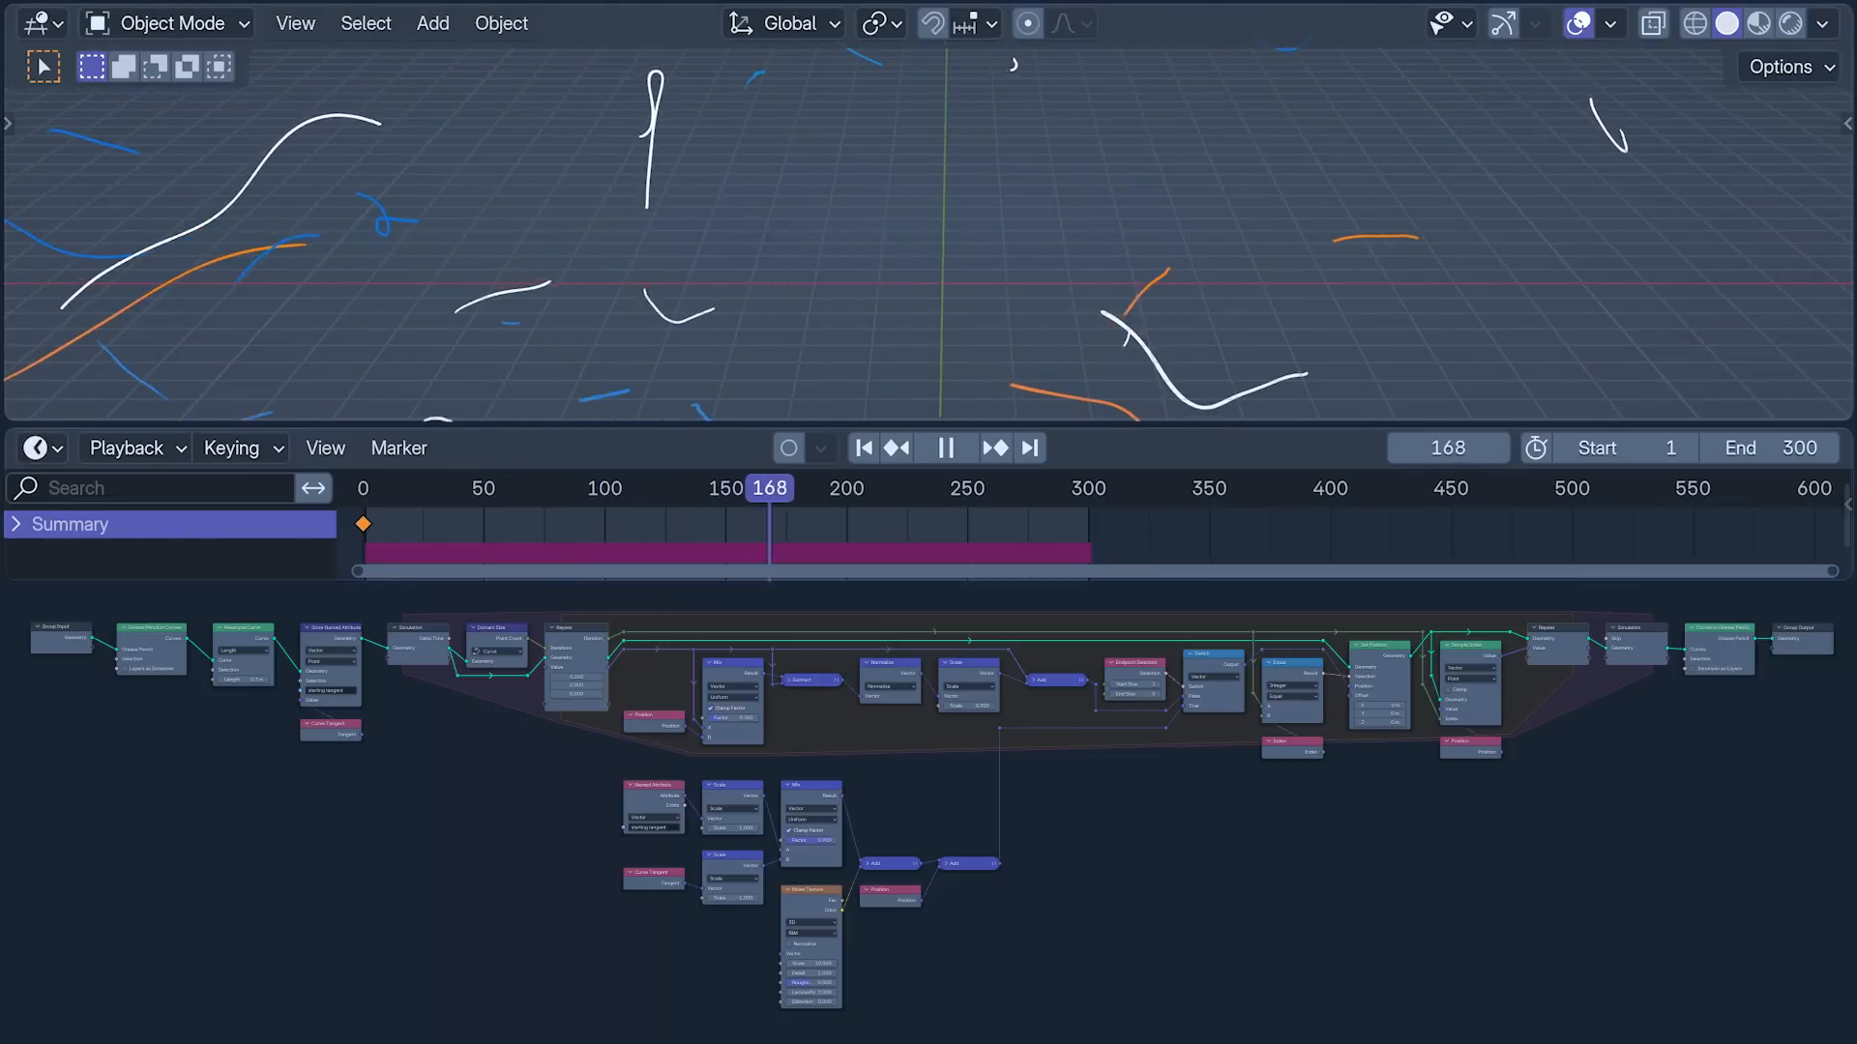
click(961, 453)
click(926, 449)
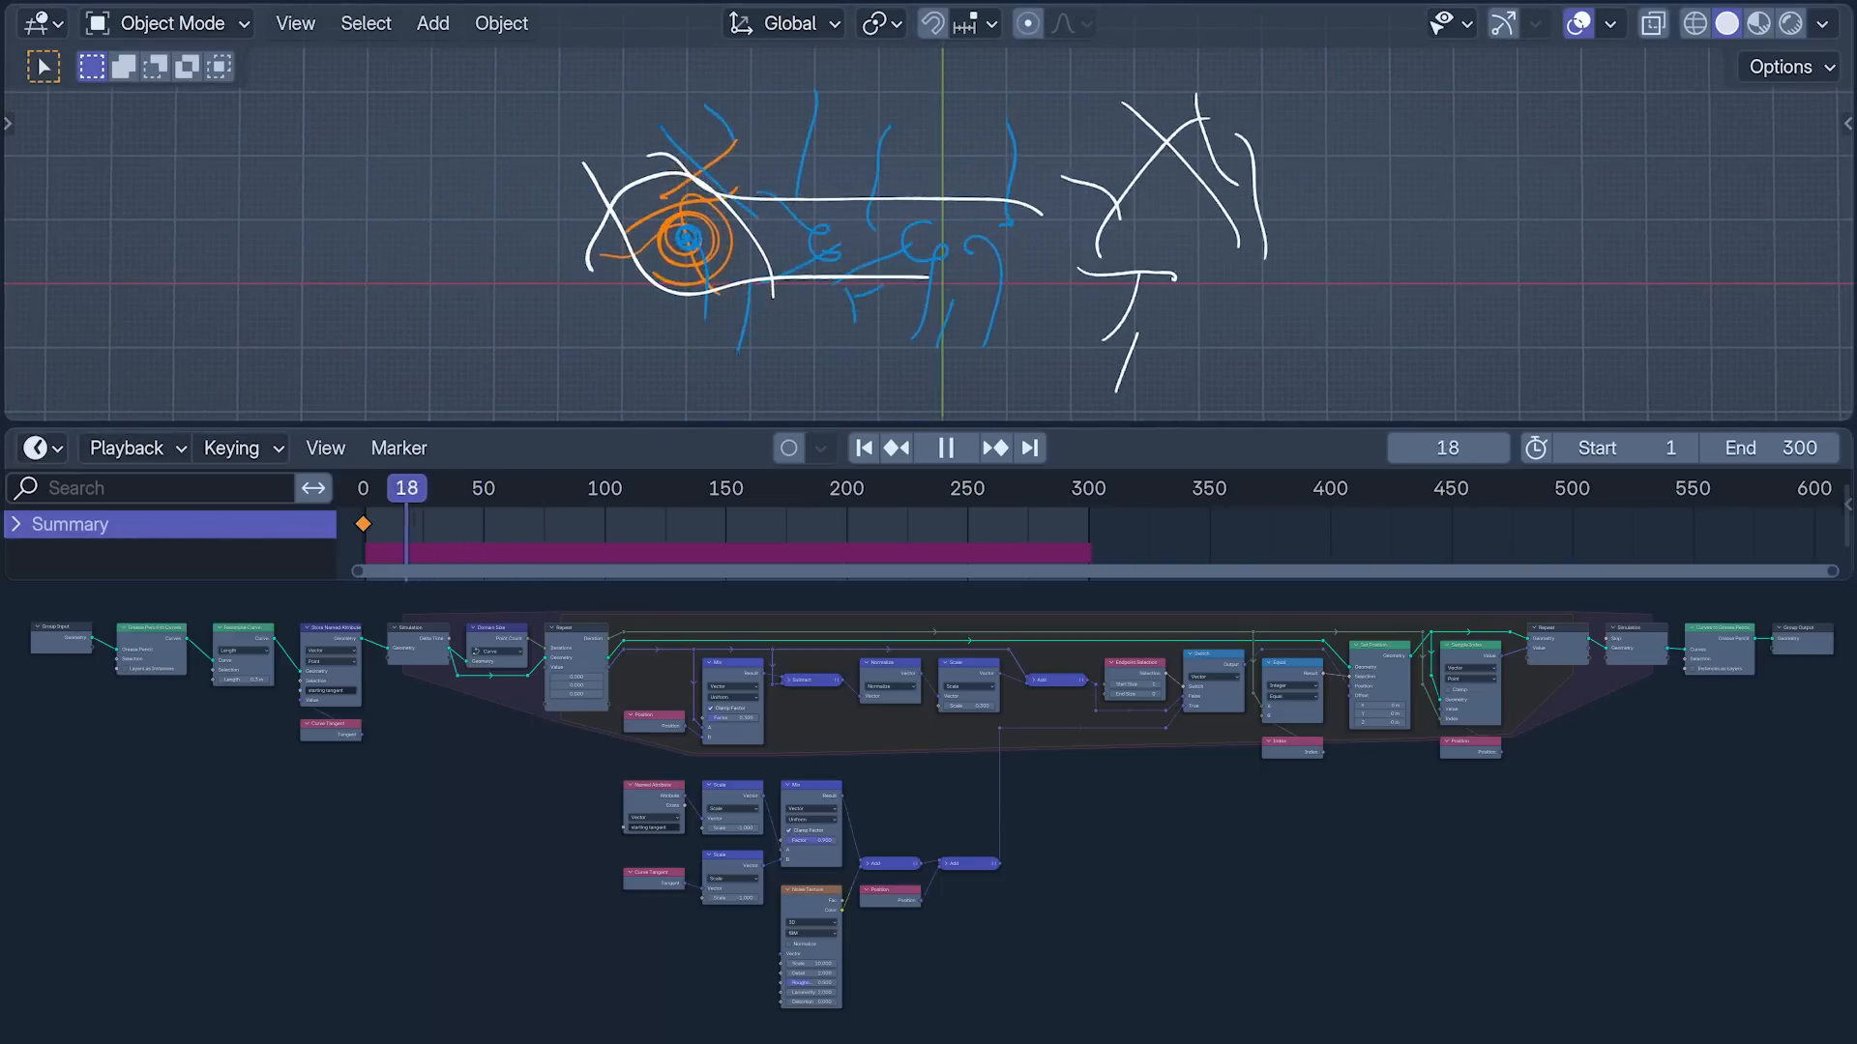
key(space)
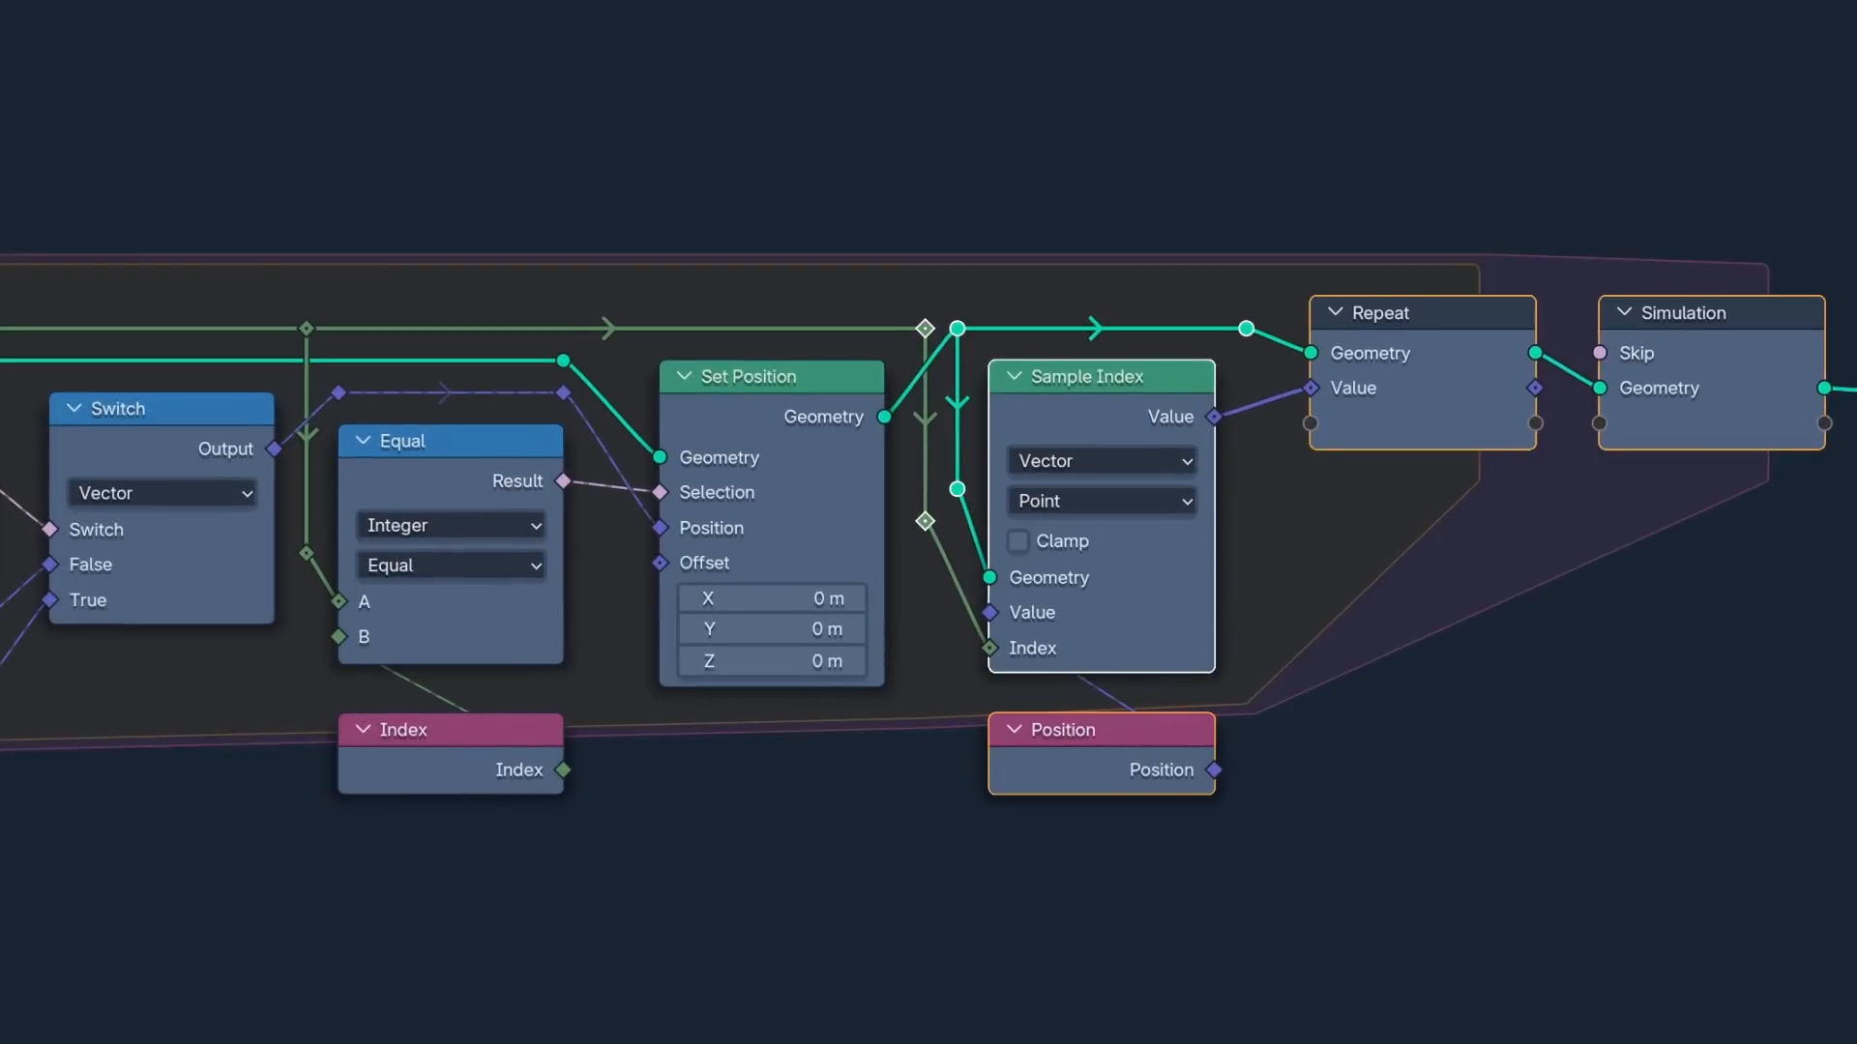
Step: Insert a Store Named Attribute node after Set Position, name the attribute speed, and feed the Equal result into its Selection
click(1028, 375)
key(alt+a)
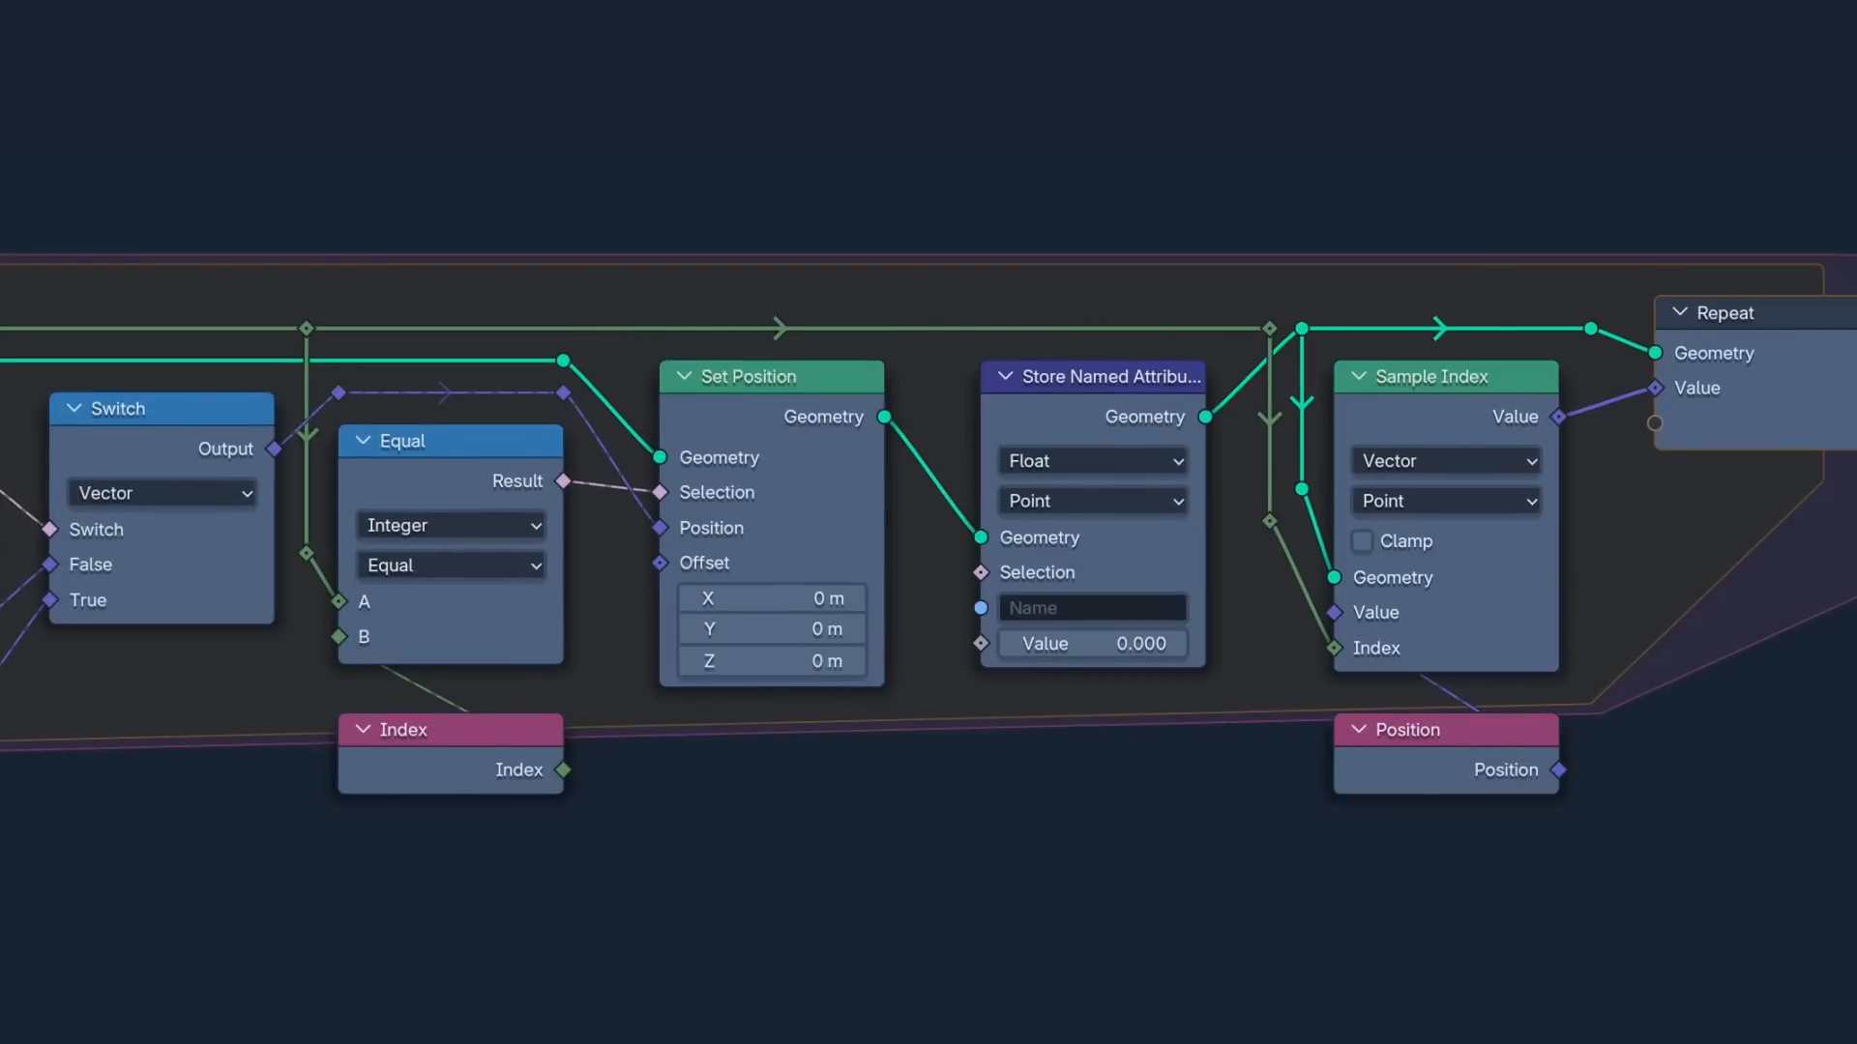
click(1150, 609)
text(speed)
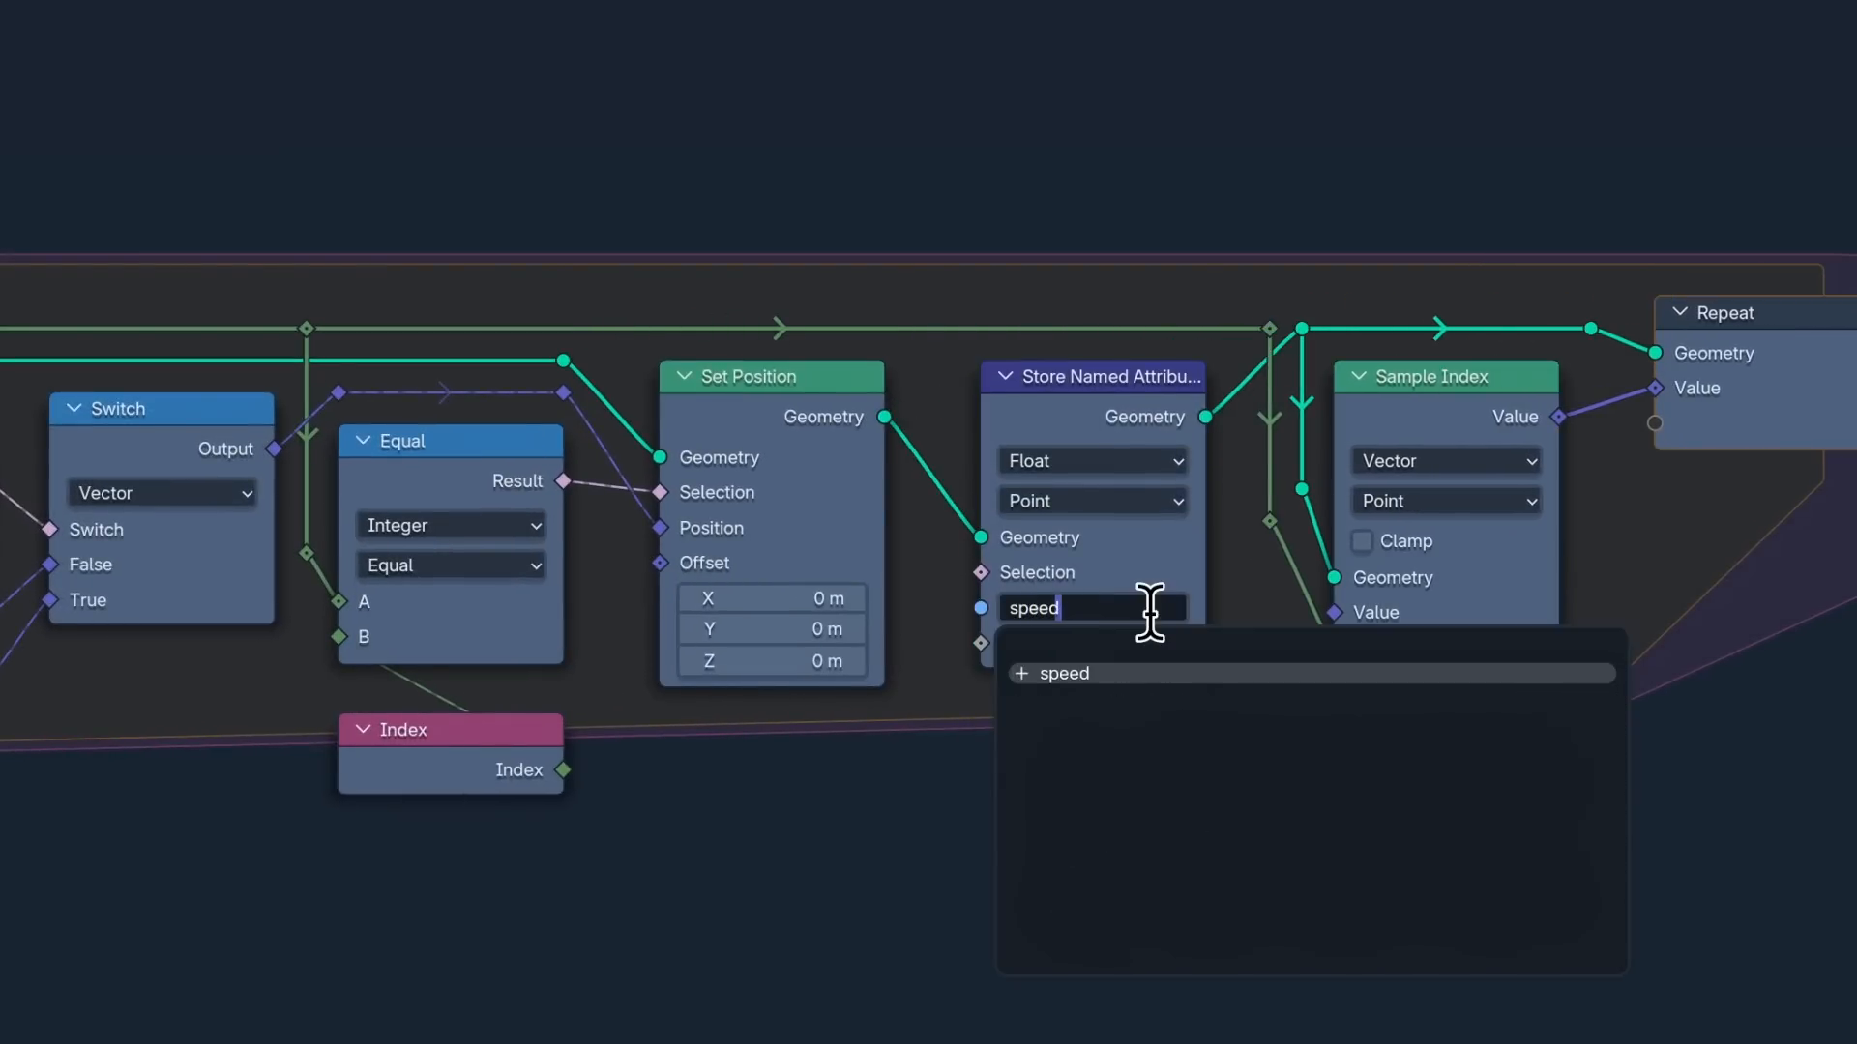
key(Return)
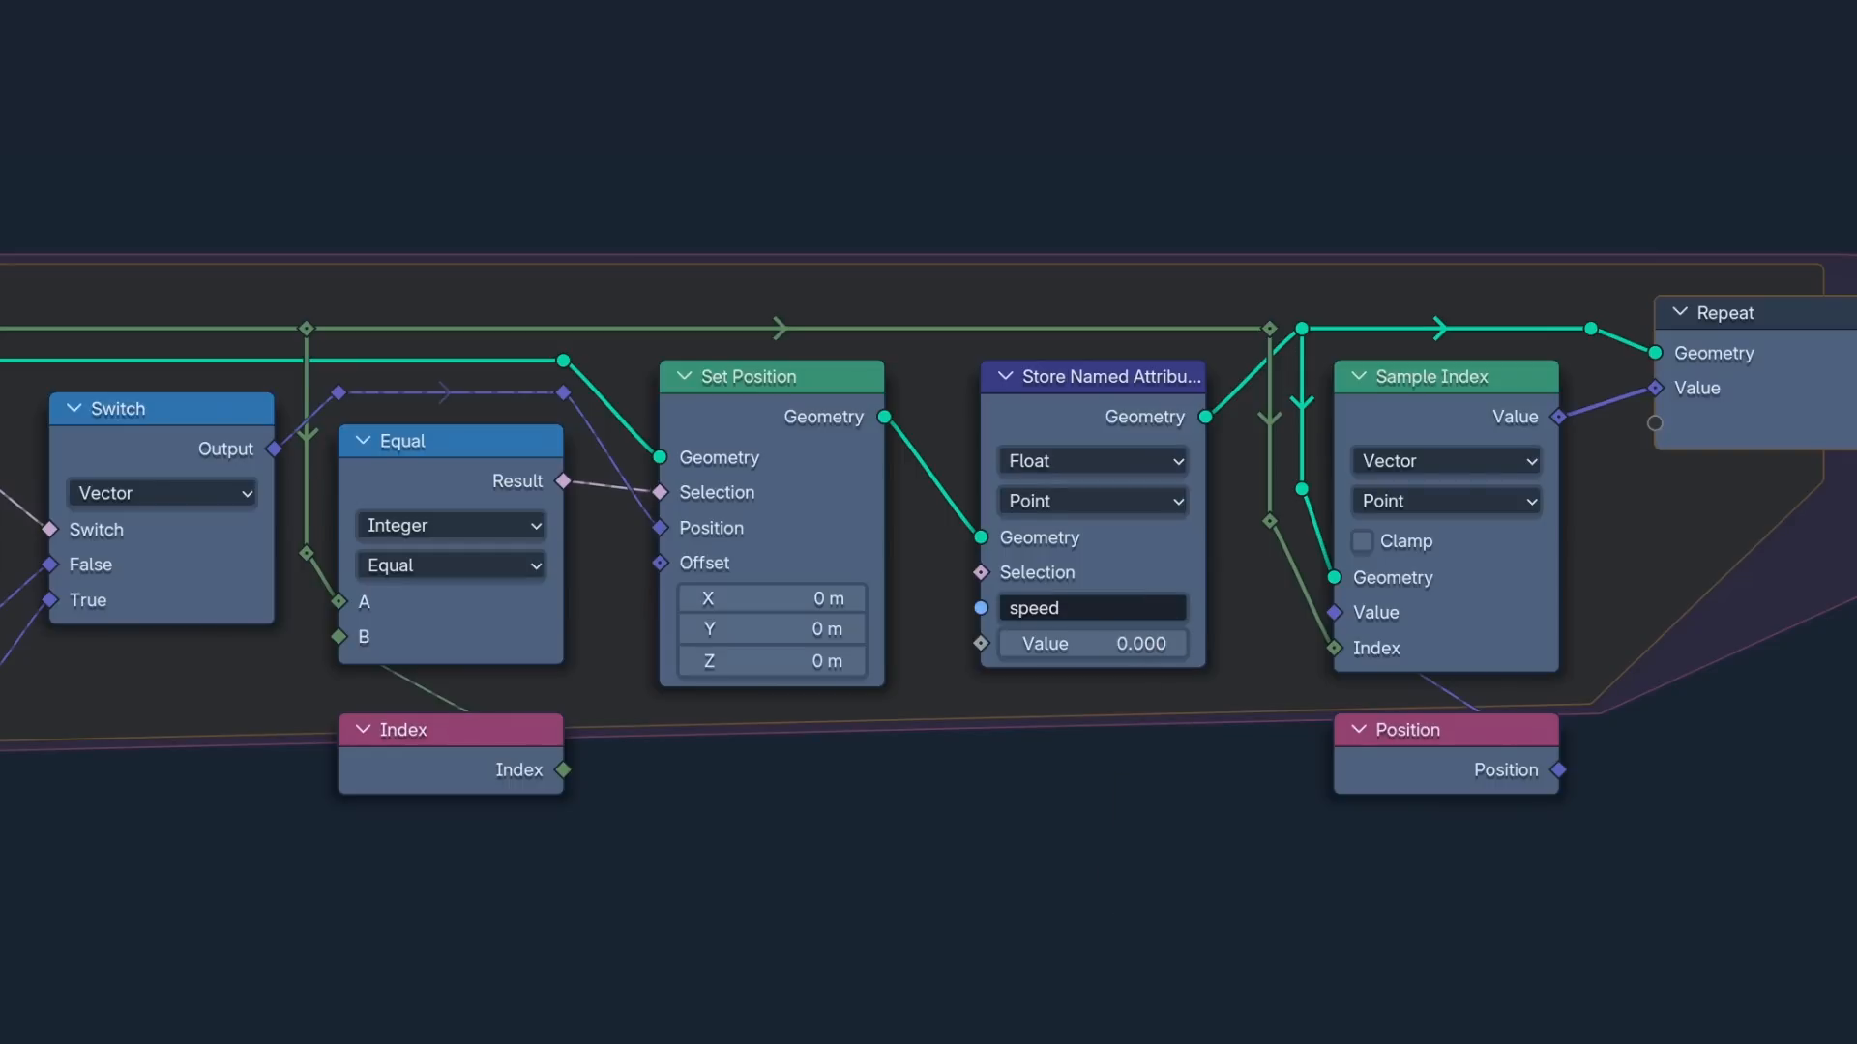
drag(577, 510, 911, 713)
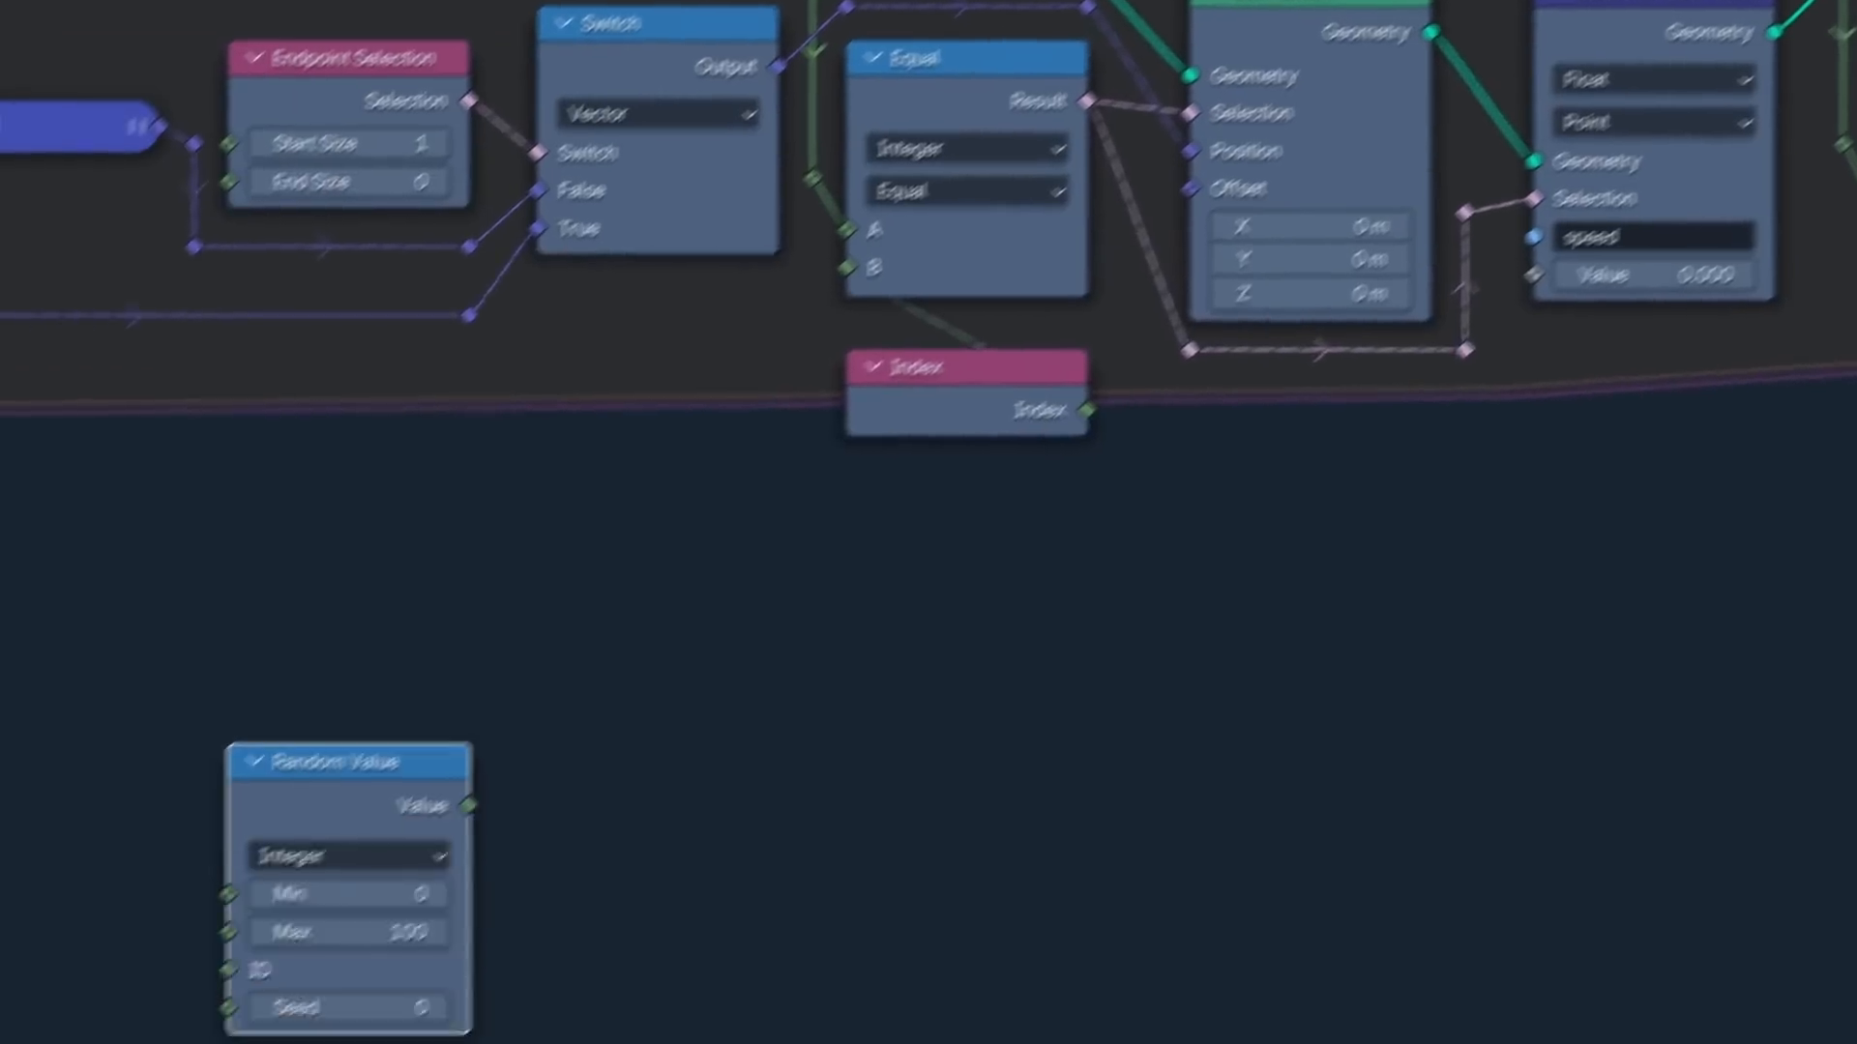
Step: Add an integer Random Value node with a maximum of 60, using Curve of Point's Curve Index as ID and hiding the unused sockets
click(637, 404)
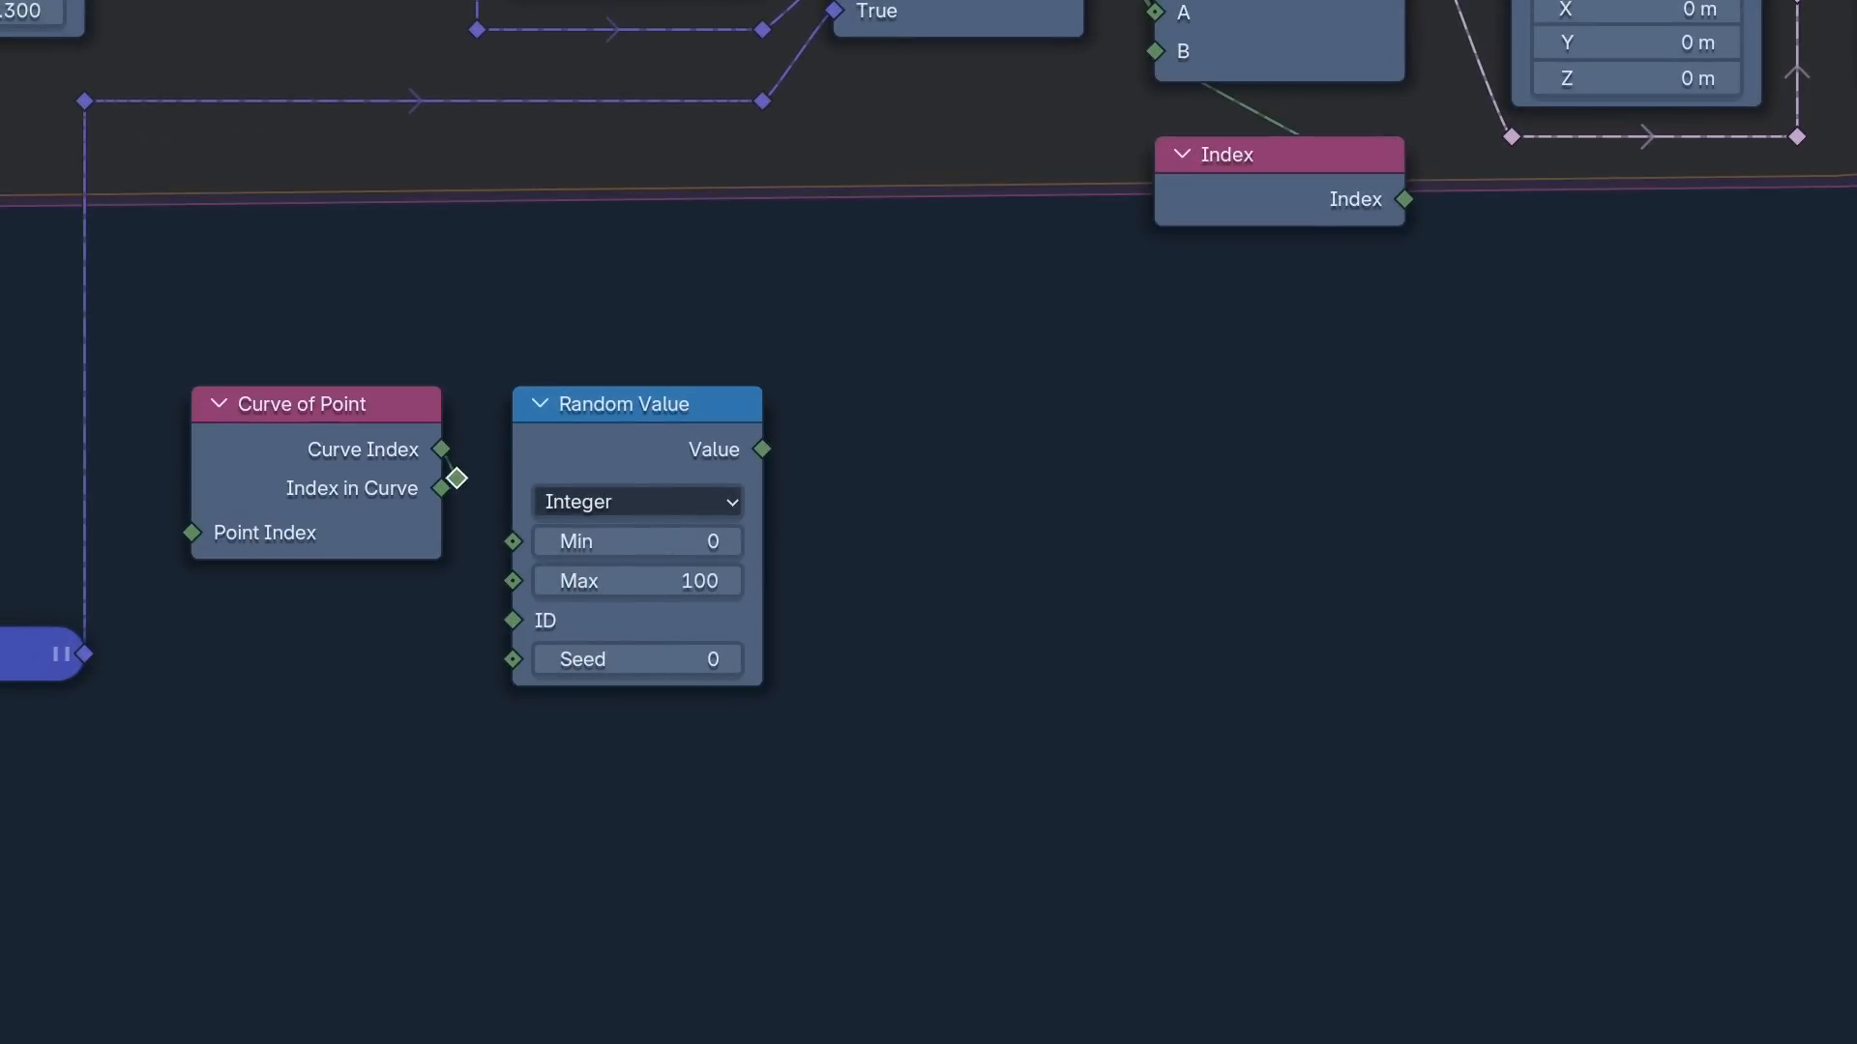
click(360, 504)
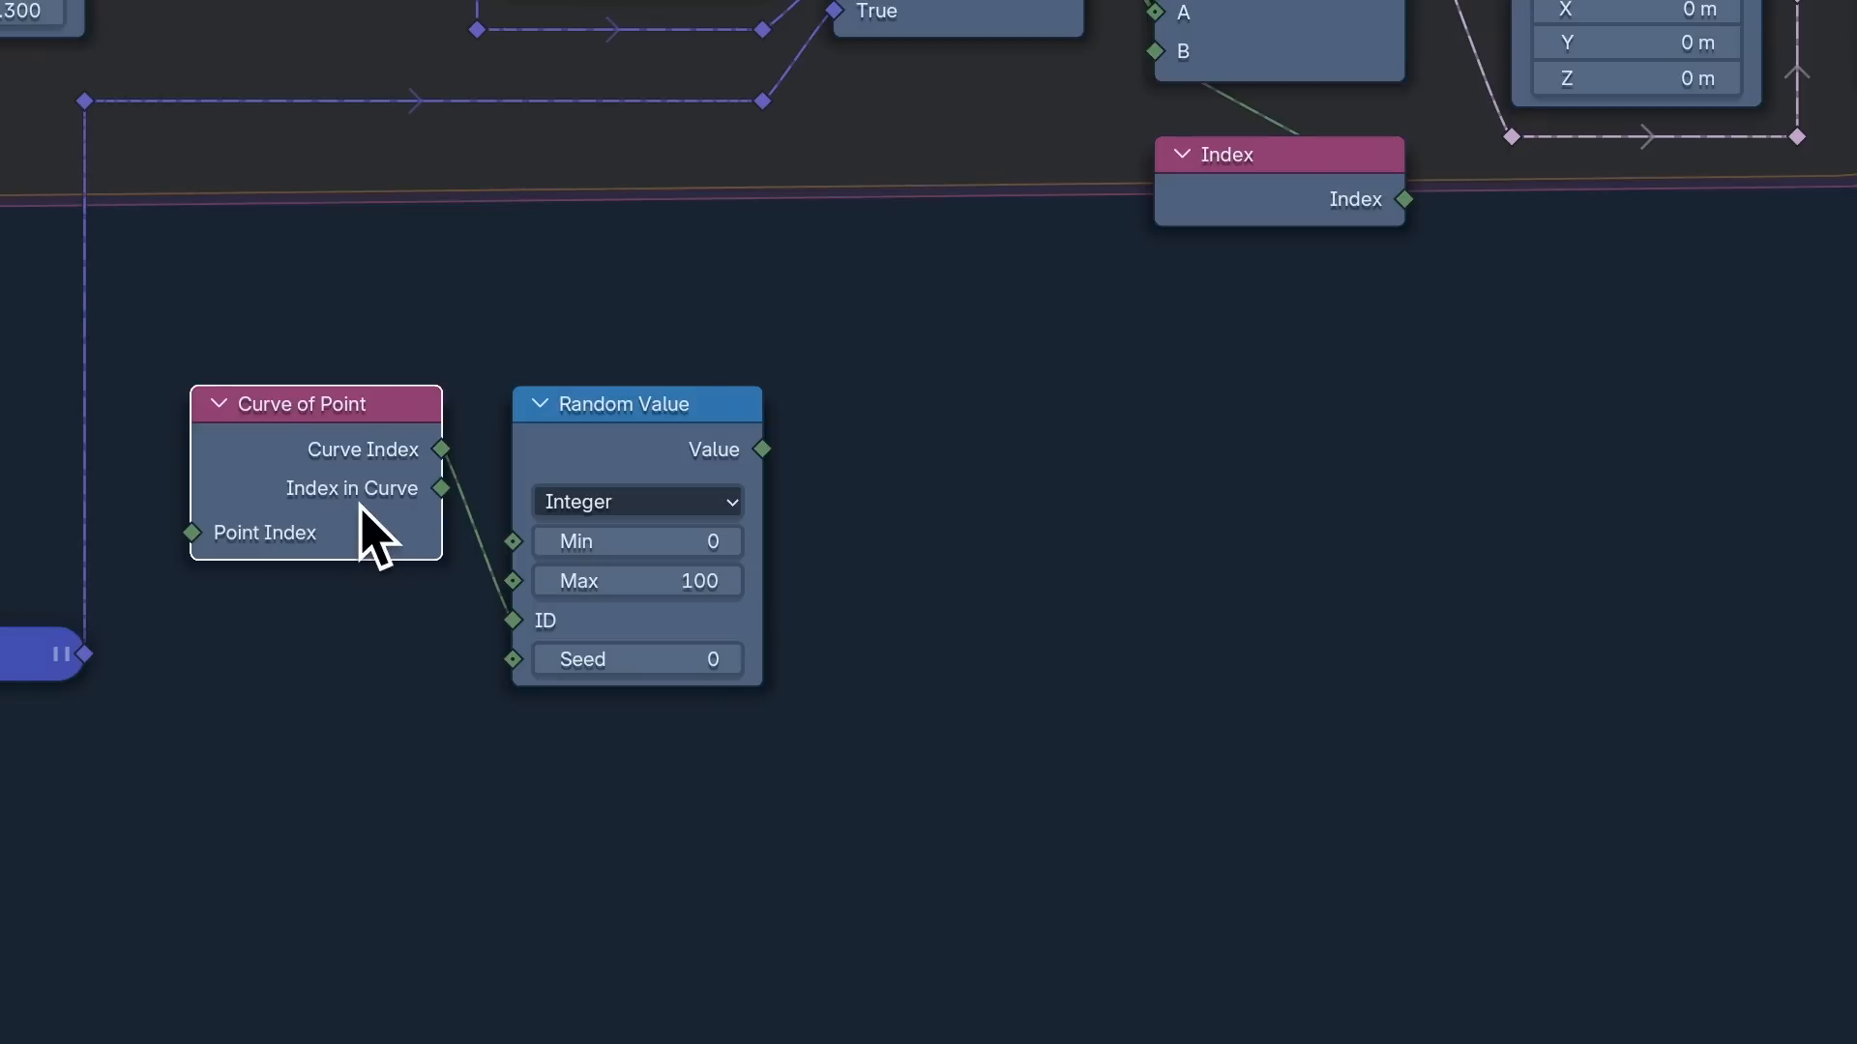
key(ctrl+h)
click(696, 580)
key(Return)
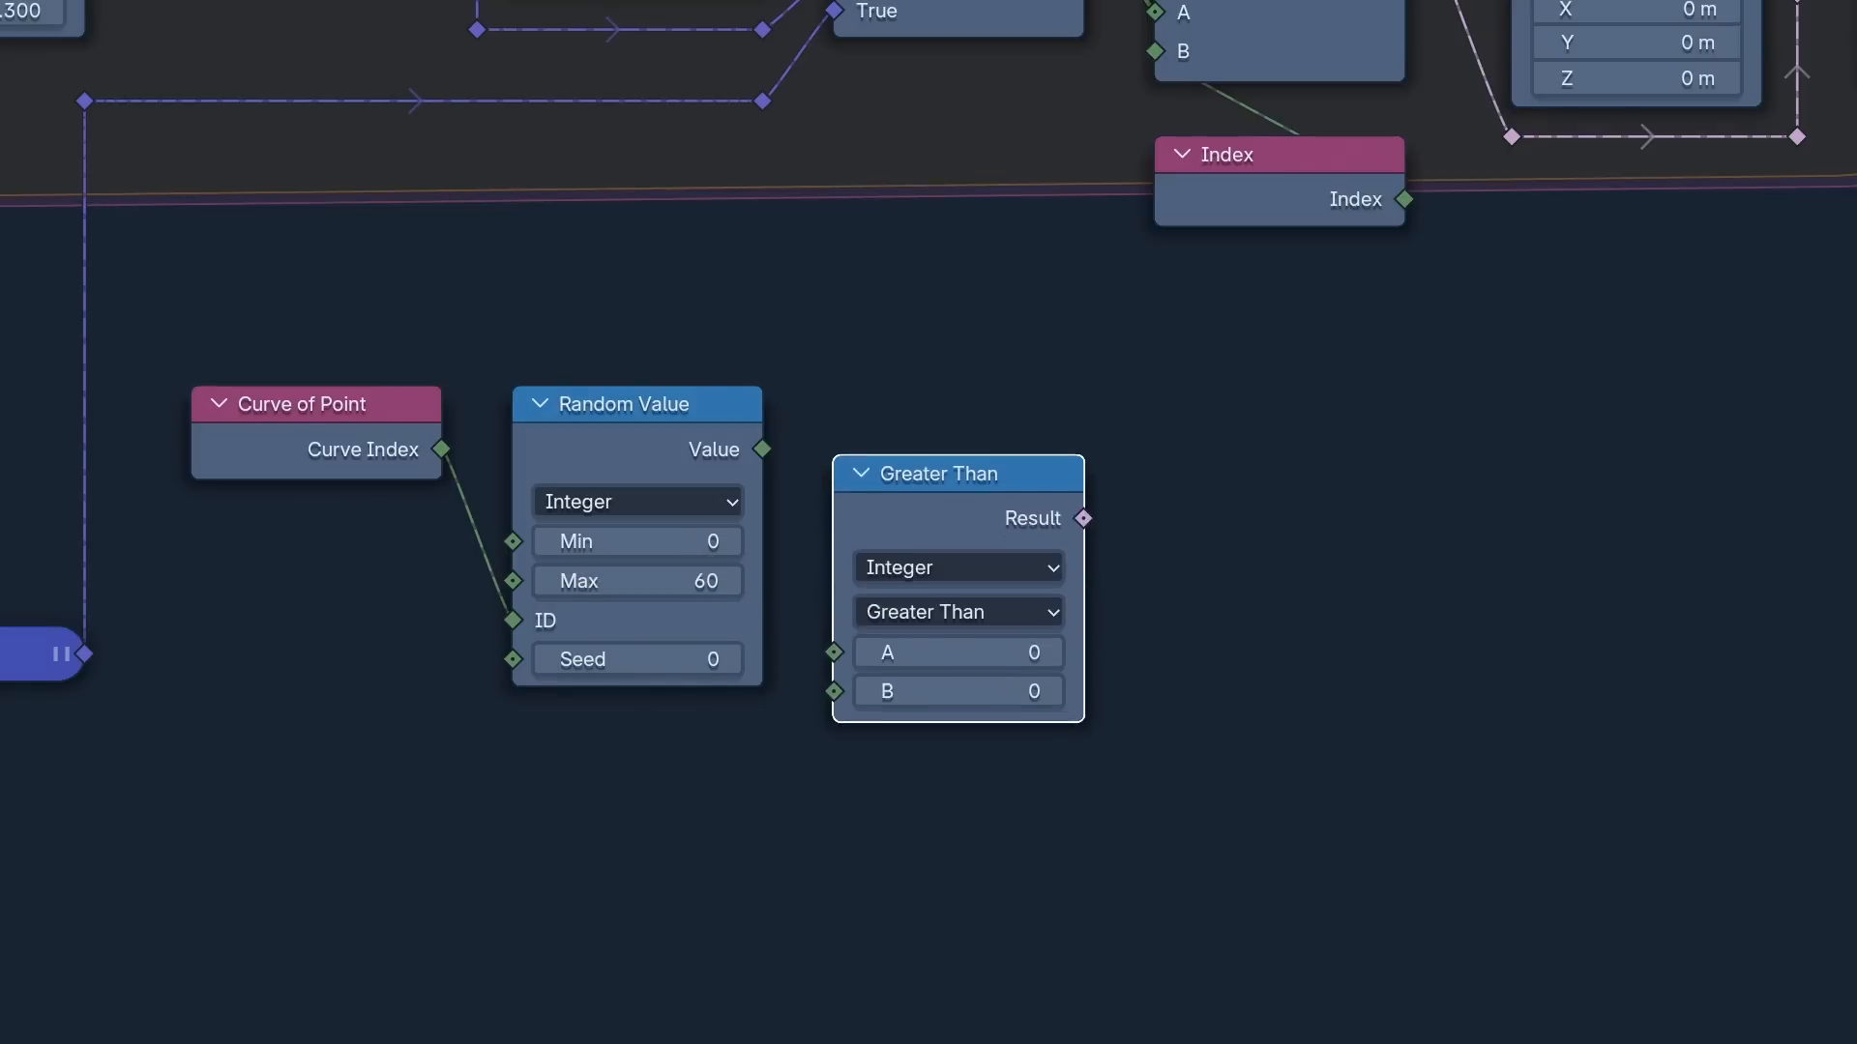
Step: Place an integer Greater Than comparison node beside Random Value and feed the random value into its A input
click(887, 406)
drag(762, 449, 833, 581)
drag(833, 580, 834, 582)
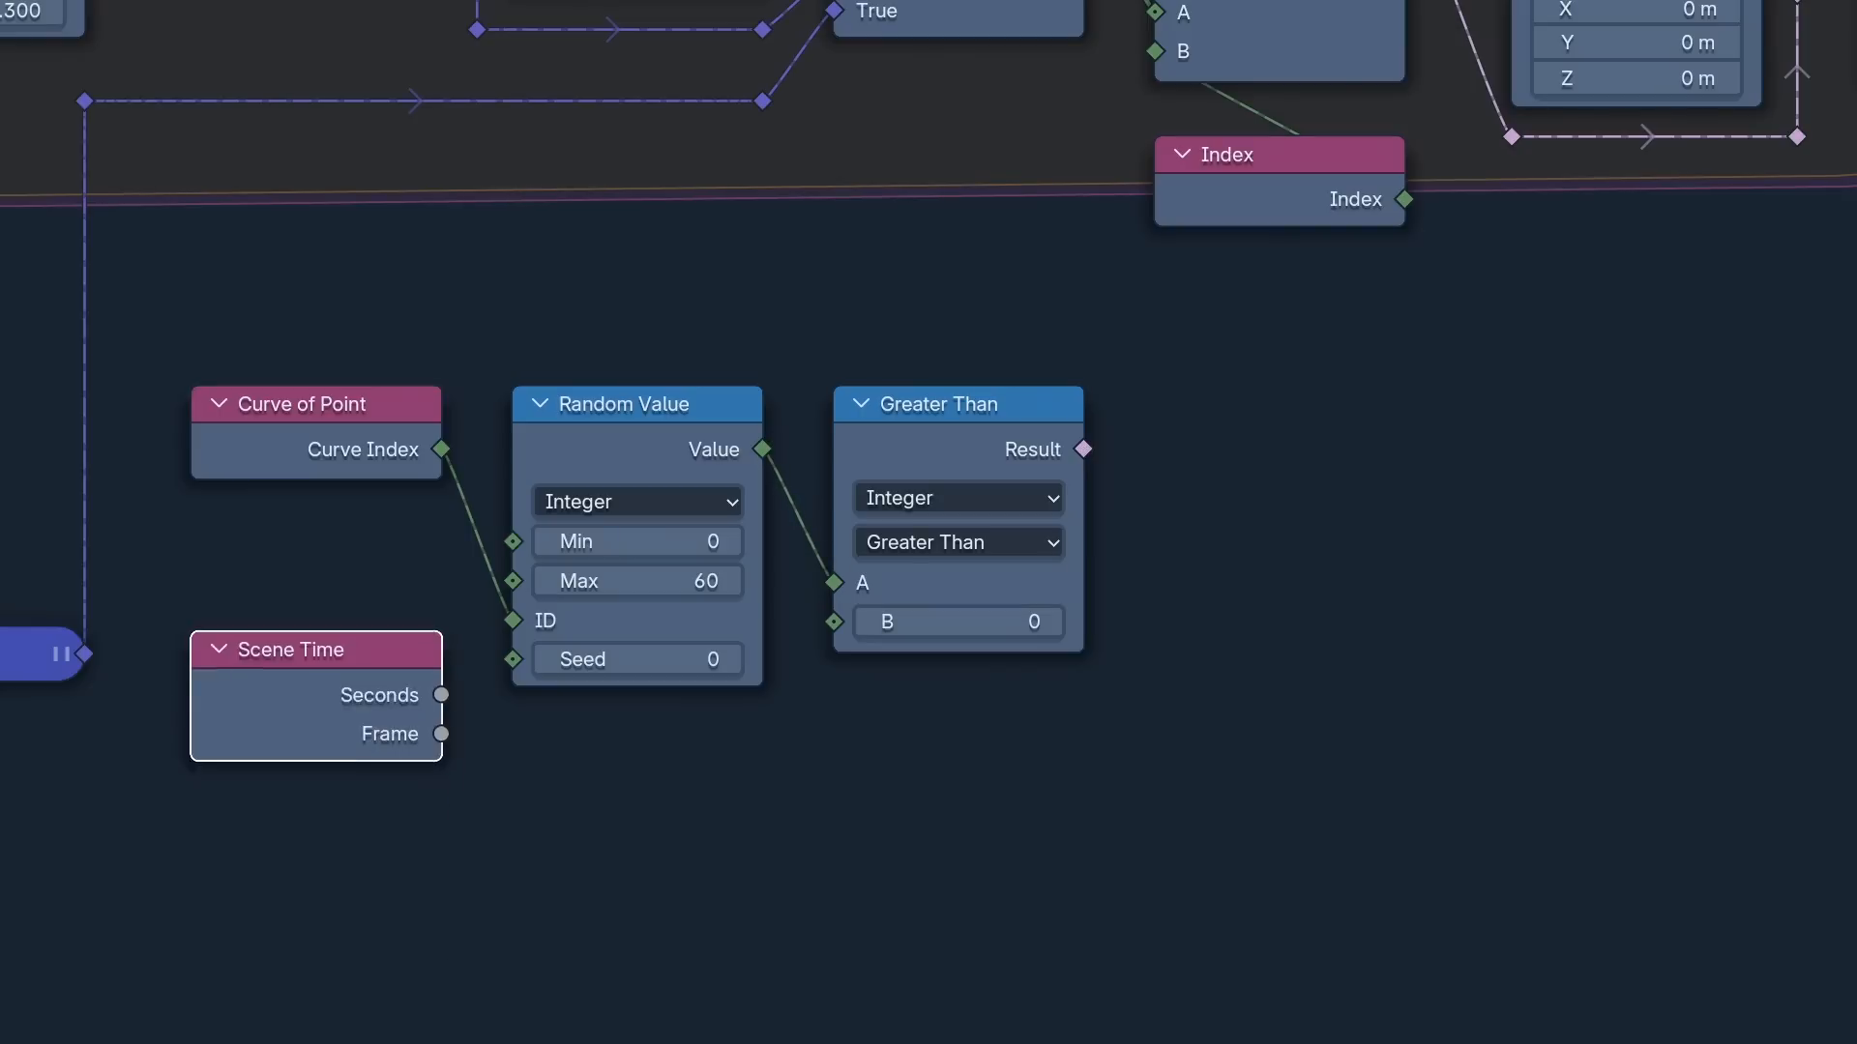
Step: Feed Scene Time's Frame into the comparison's B input, hide the unused time socket, and set the operation to Less Than or Equal
click(319, 619)
drag(441, 668, 833, 622)
key(ctrl+h)
click(1039, 543)
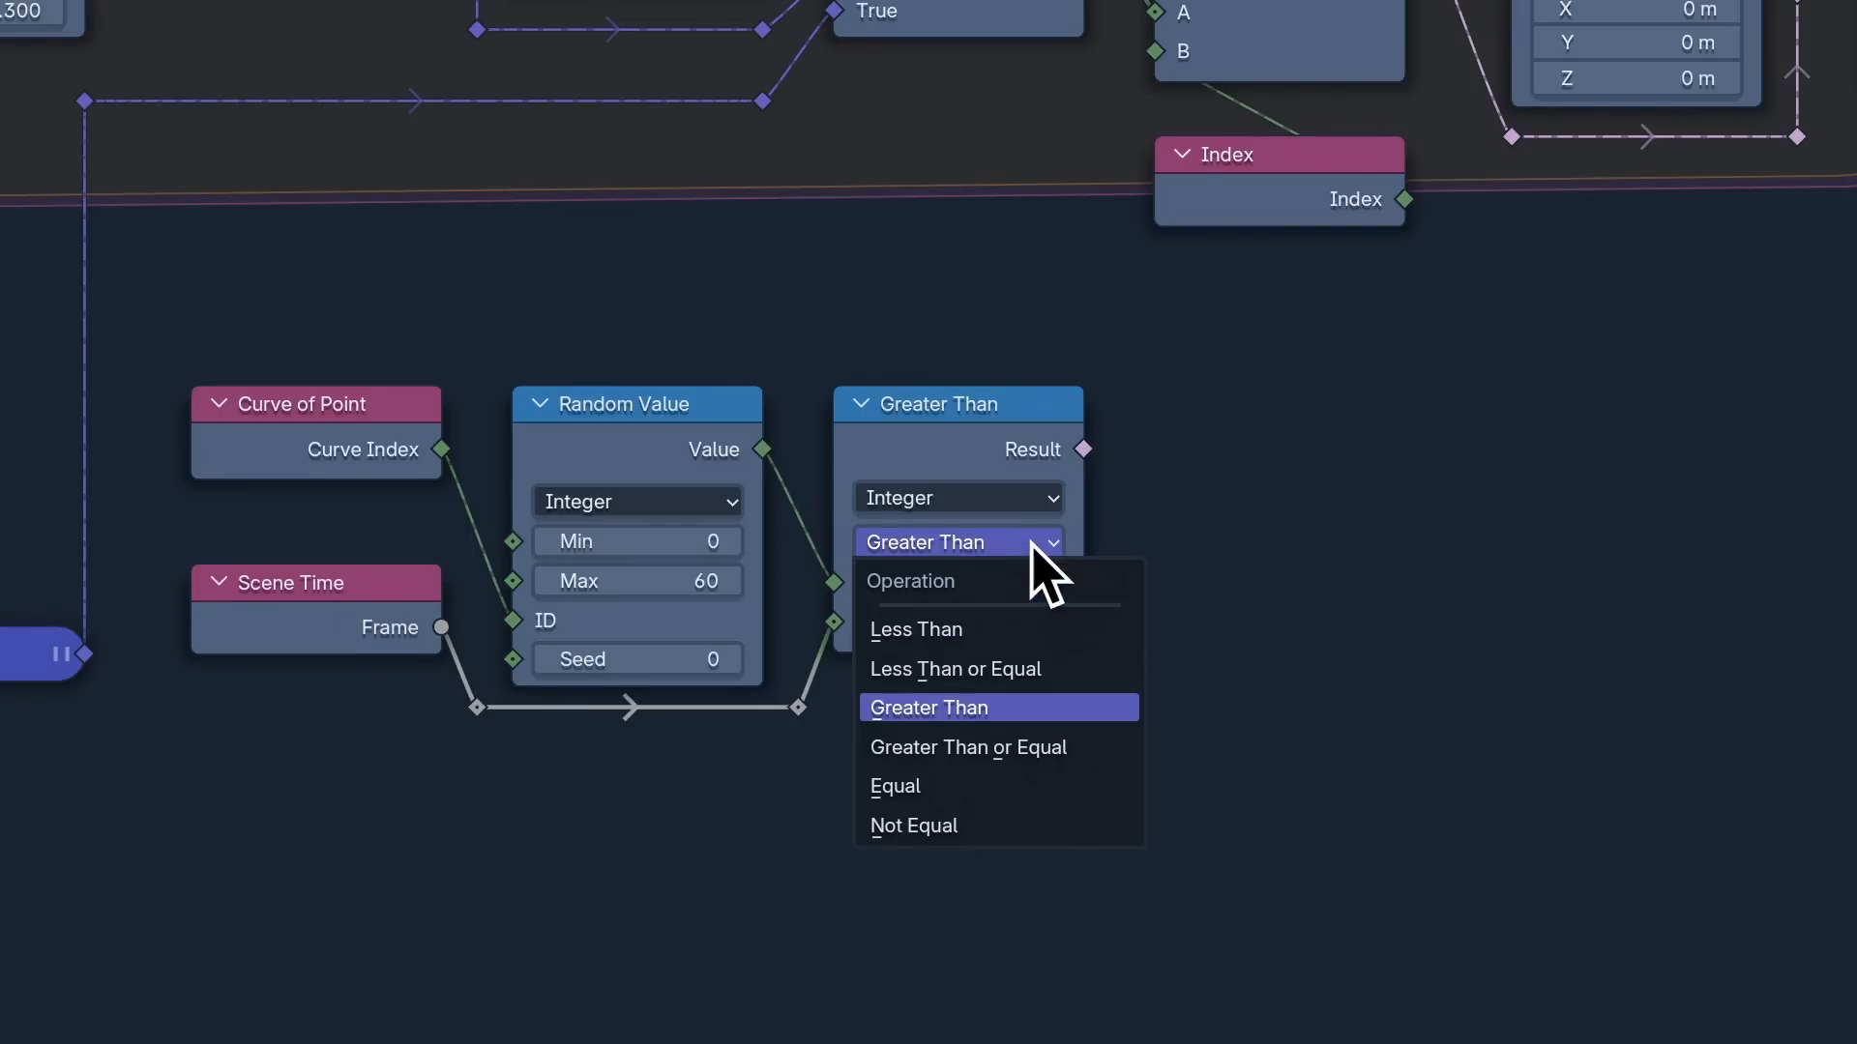
click(1031, 665)
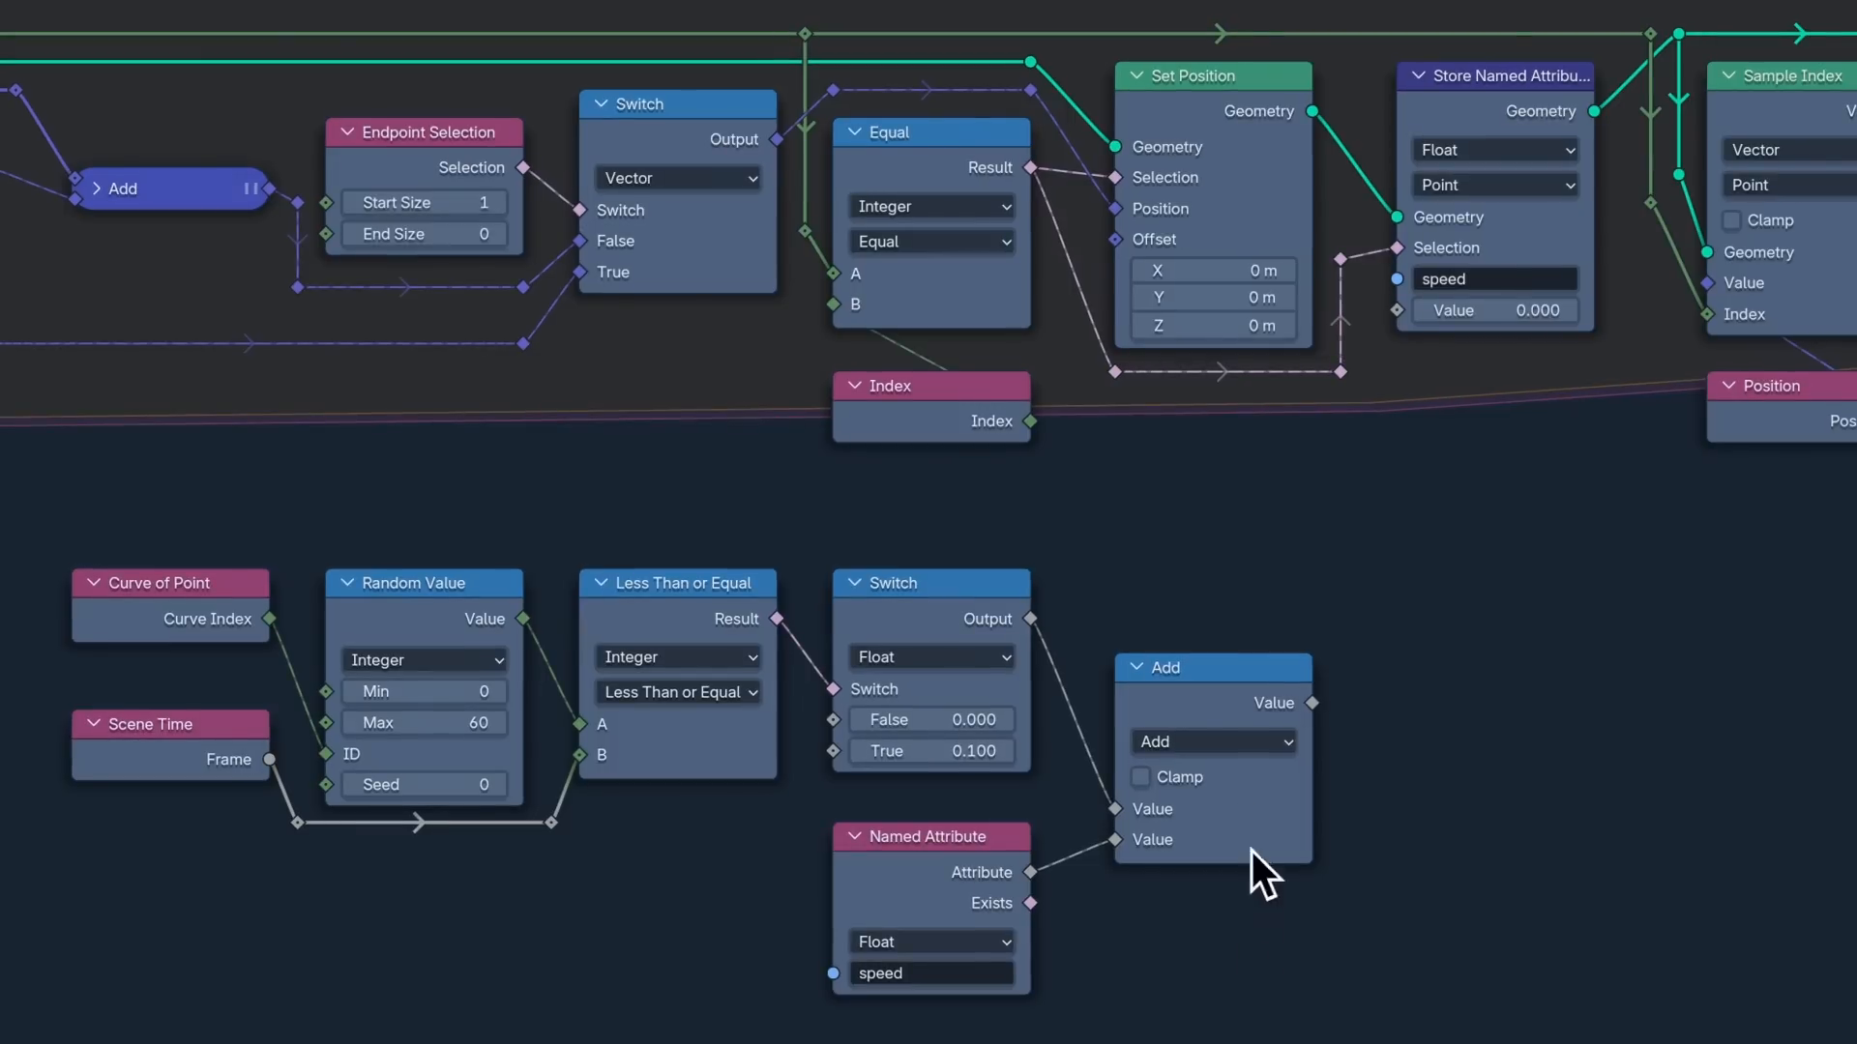
Step: Collapse the Add node that sums the Switch output and the speed attribute
click(1139, 667)
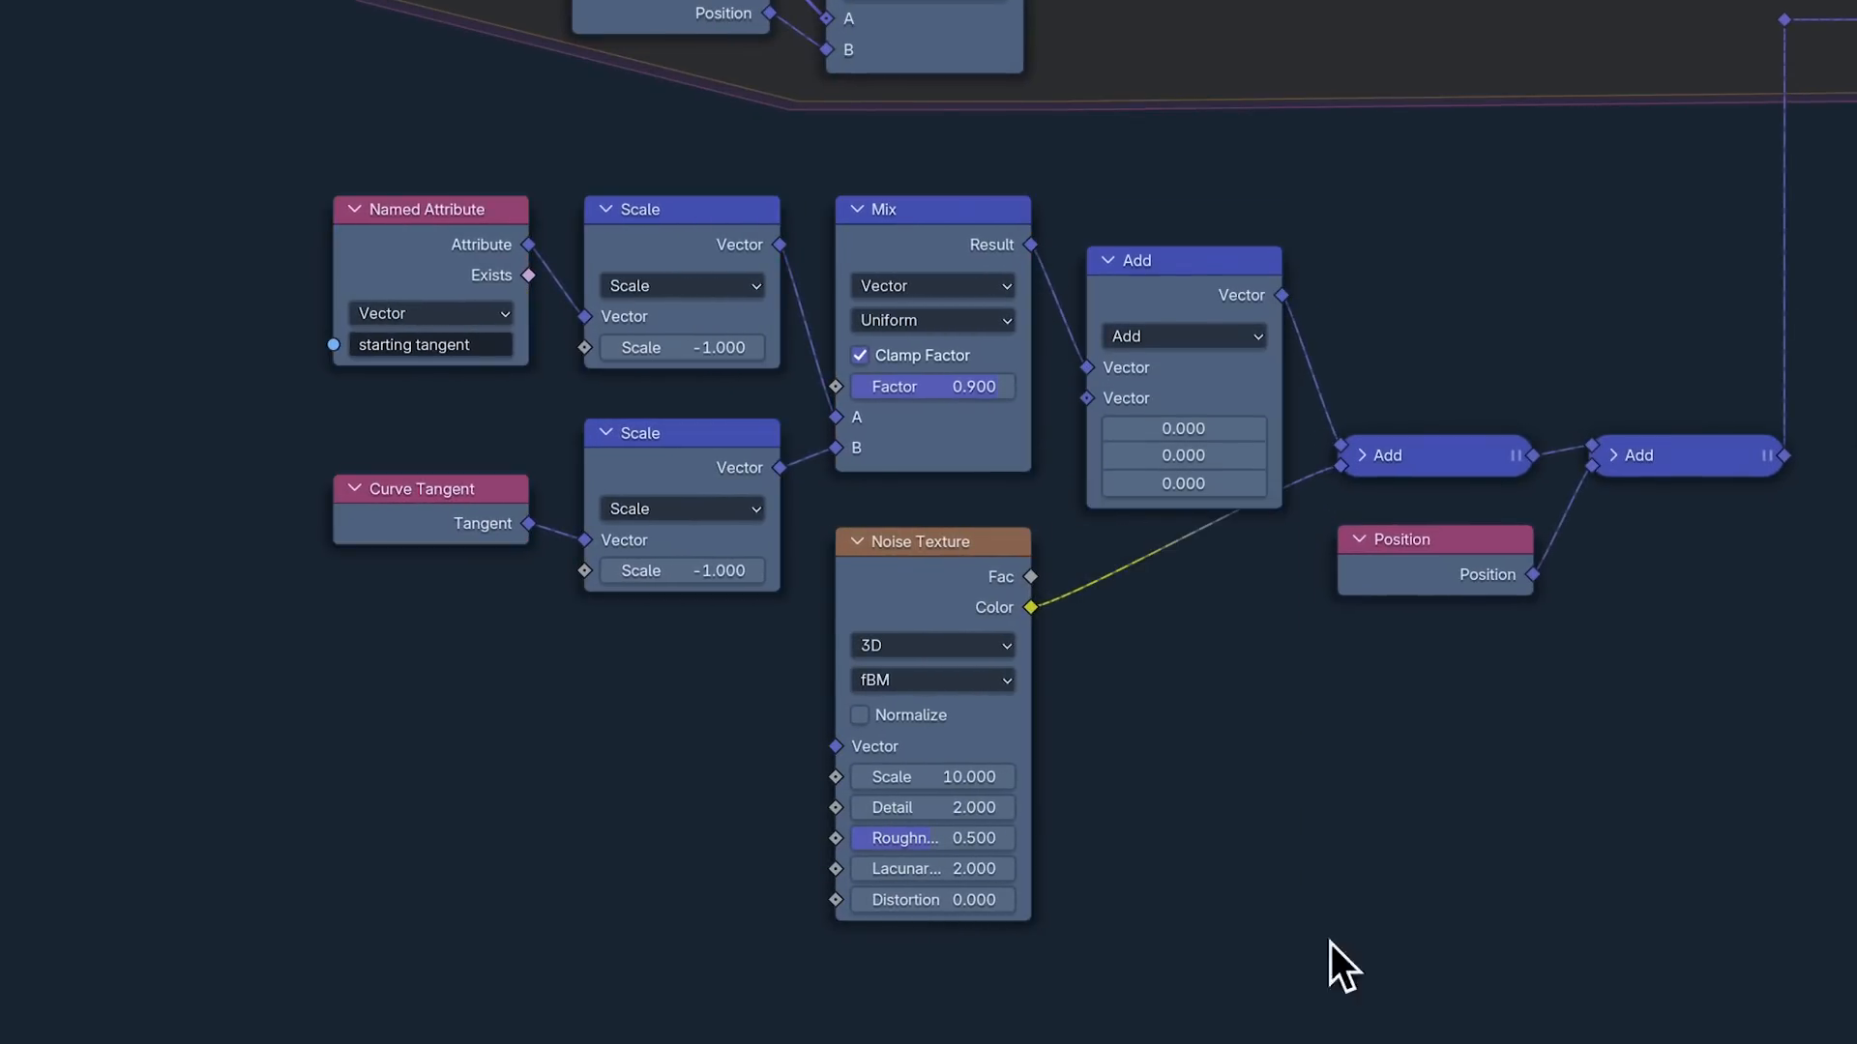
Step: Set the Vector Math node after Mix to Scale and insert a duplicate of it after the Noise Texture's Color output
click(1259, 339)
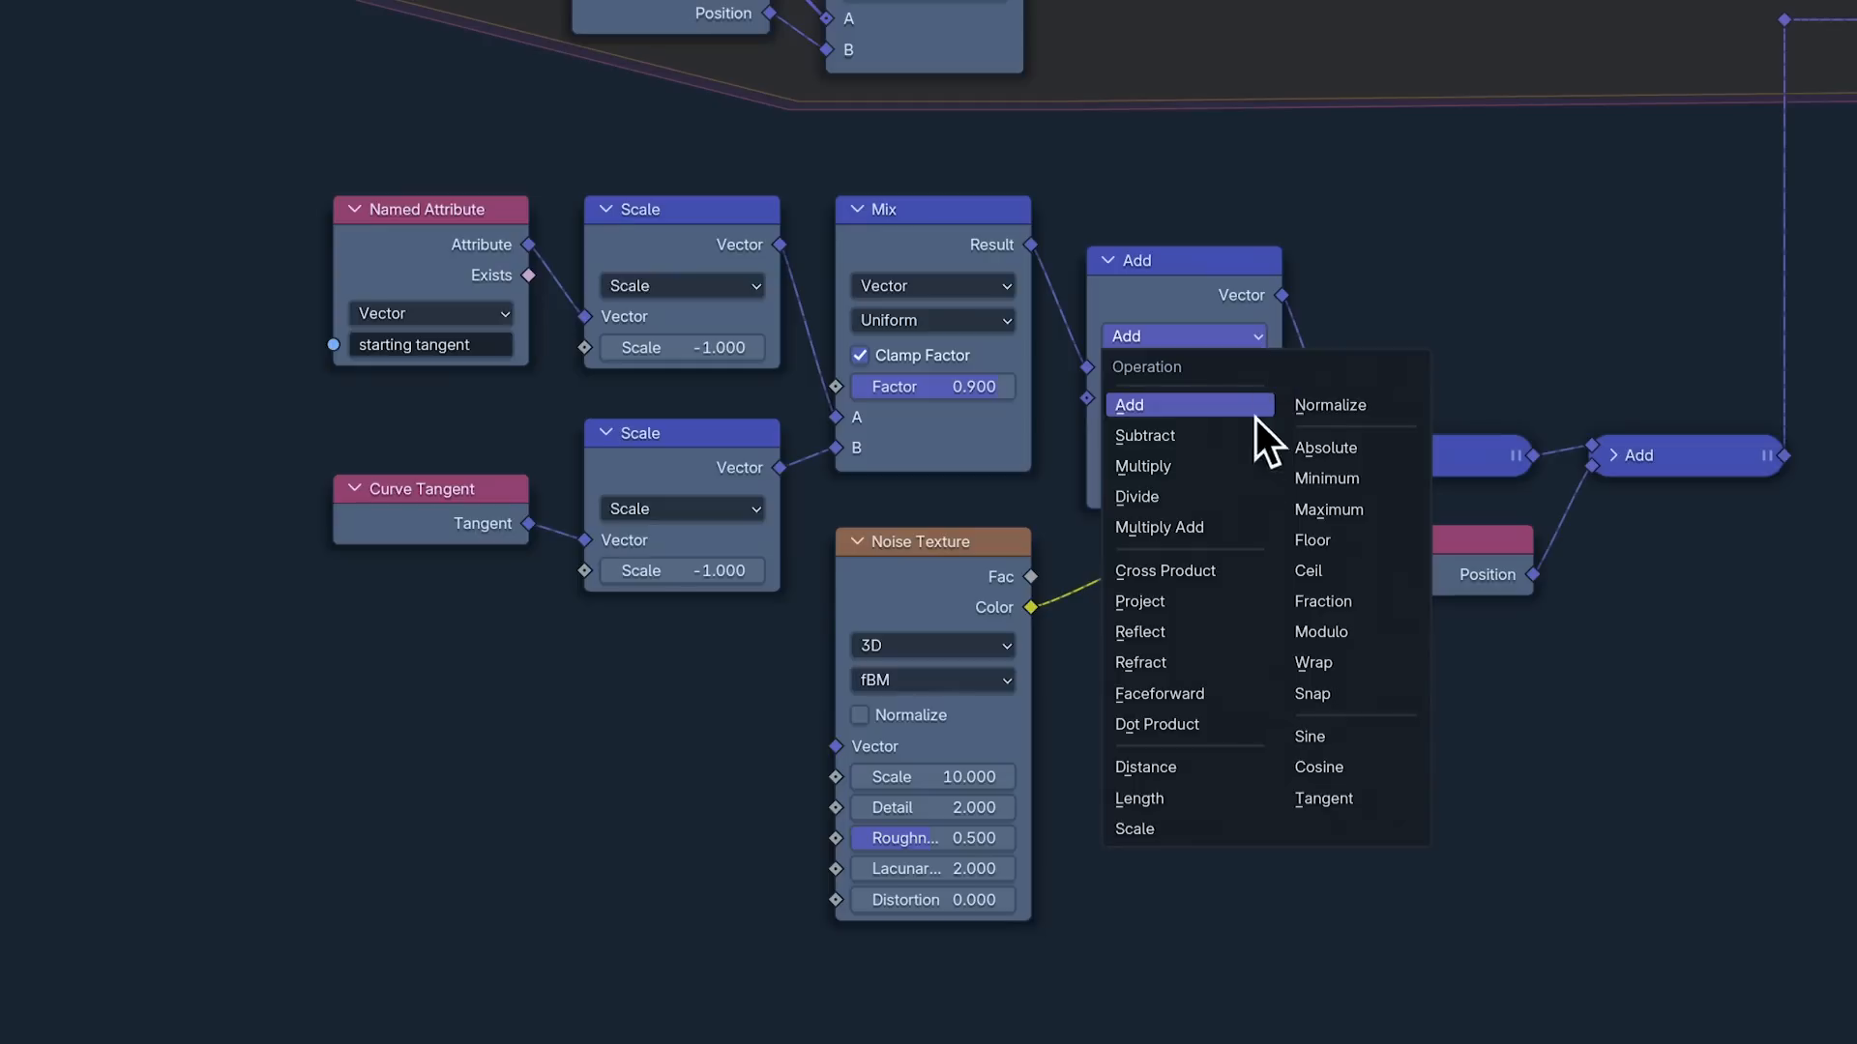
click(1255, 830)
key(shift+d)
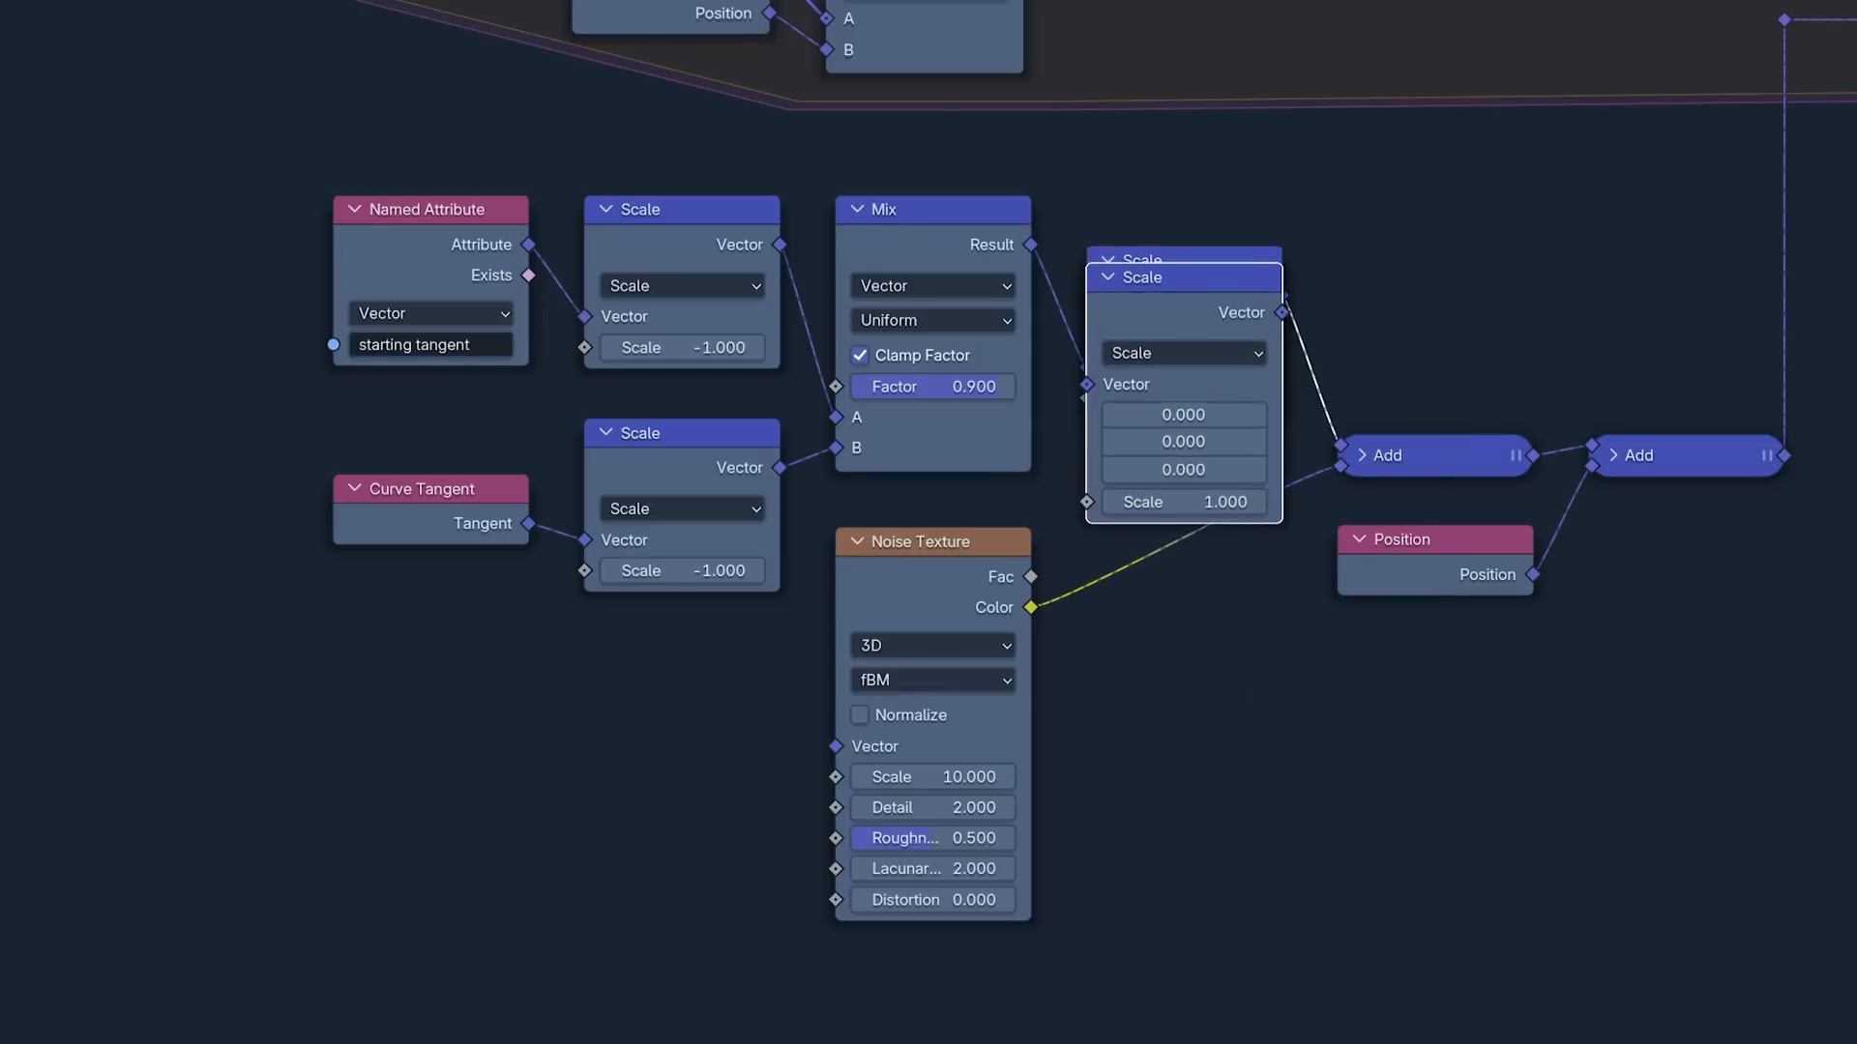
click(1185, 599)
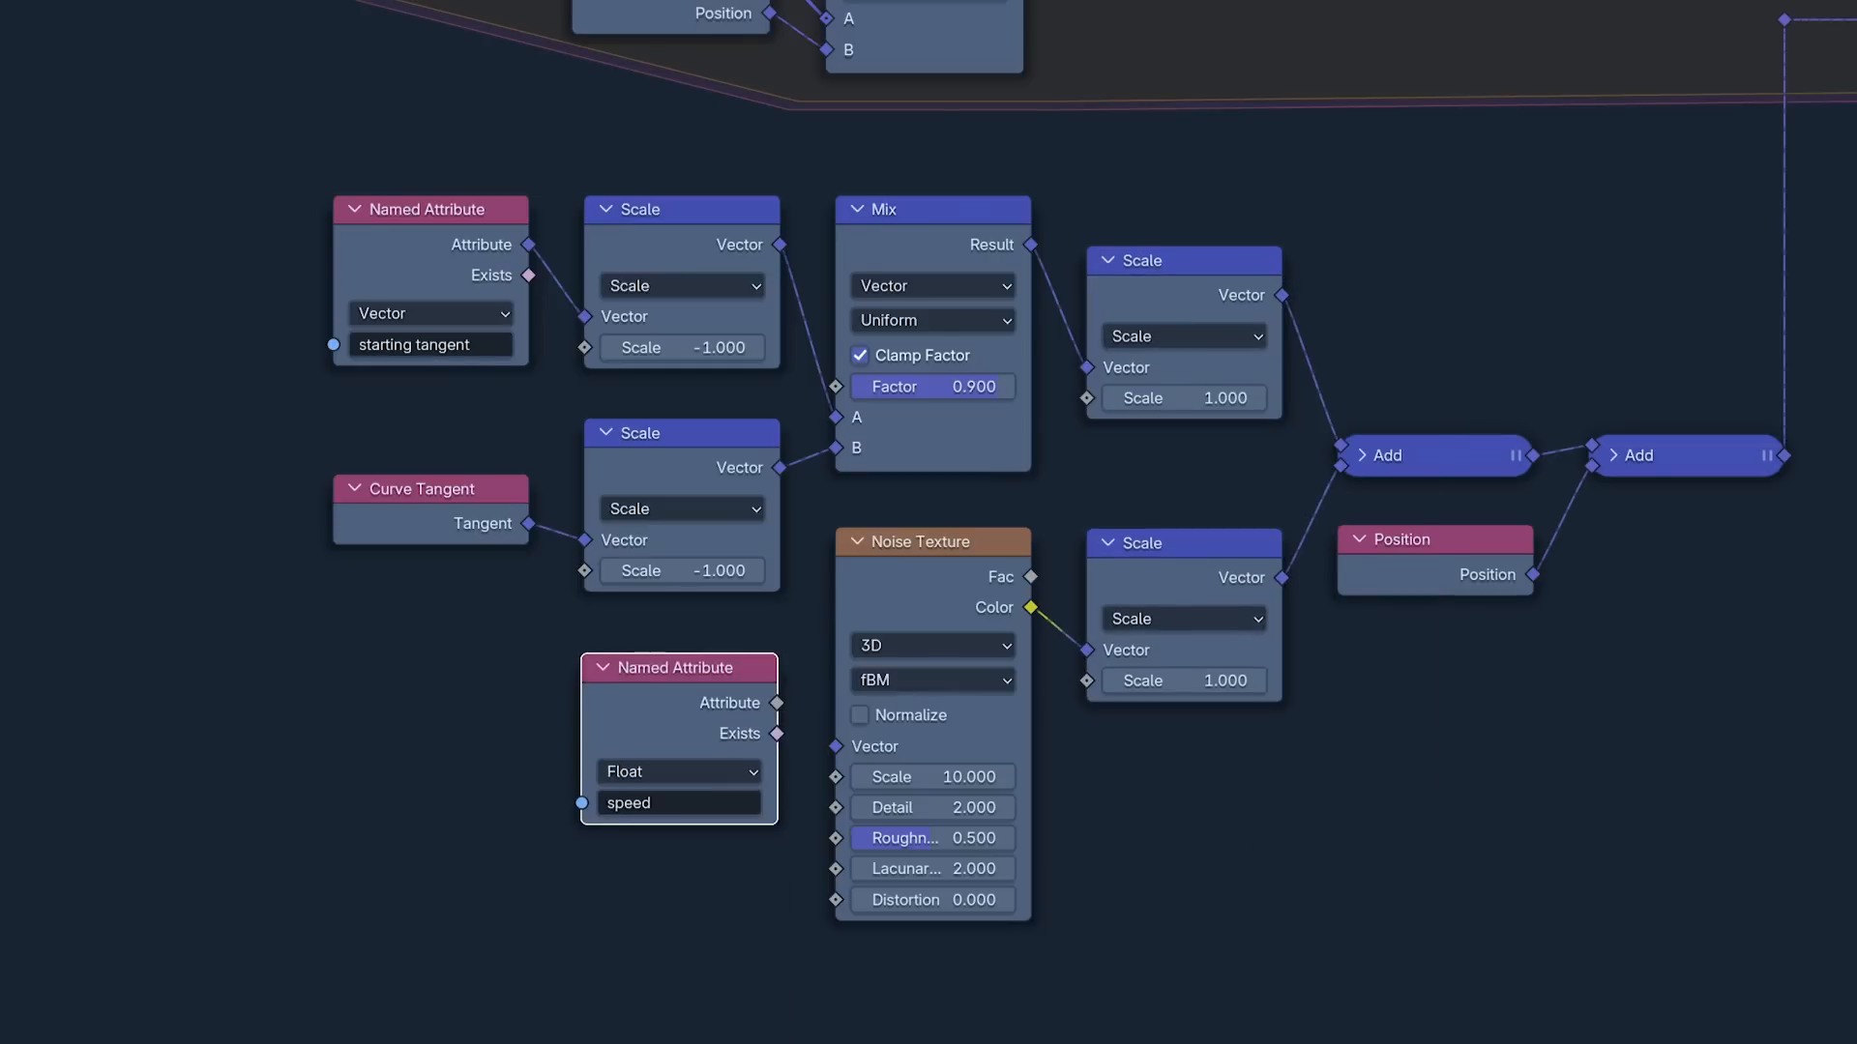
Step: Place a Float Named Attribute node reading speed and feed it into the Scale values of both new Scale nodes
click(679, 667)
drag(777, 686, 1087, 399)
drag(1059, 502, 1087, 681)
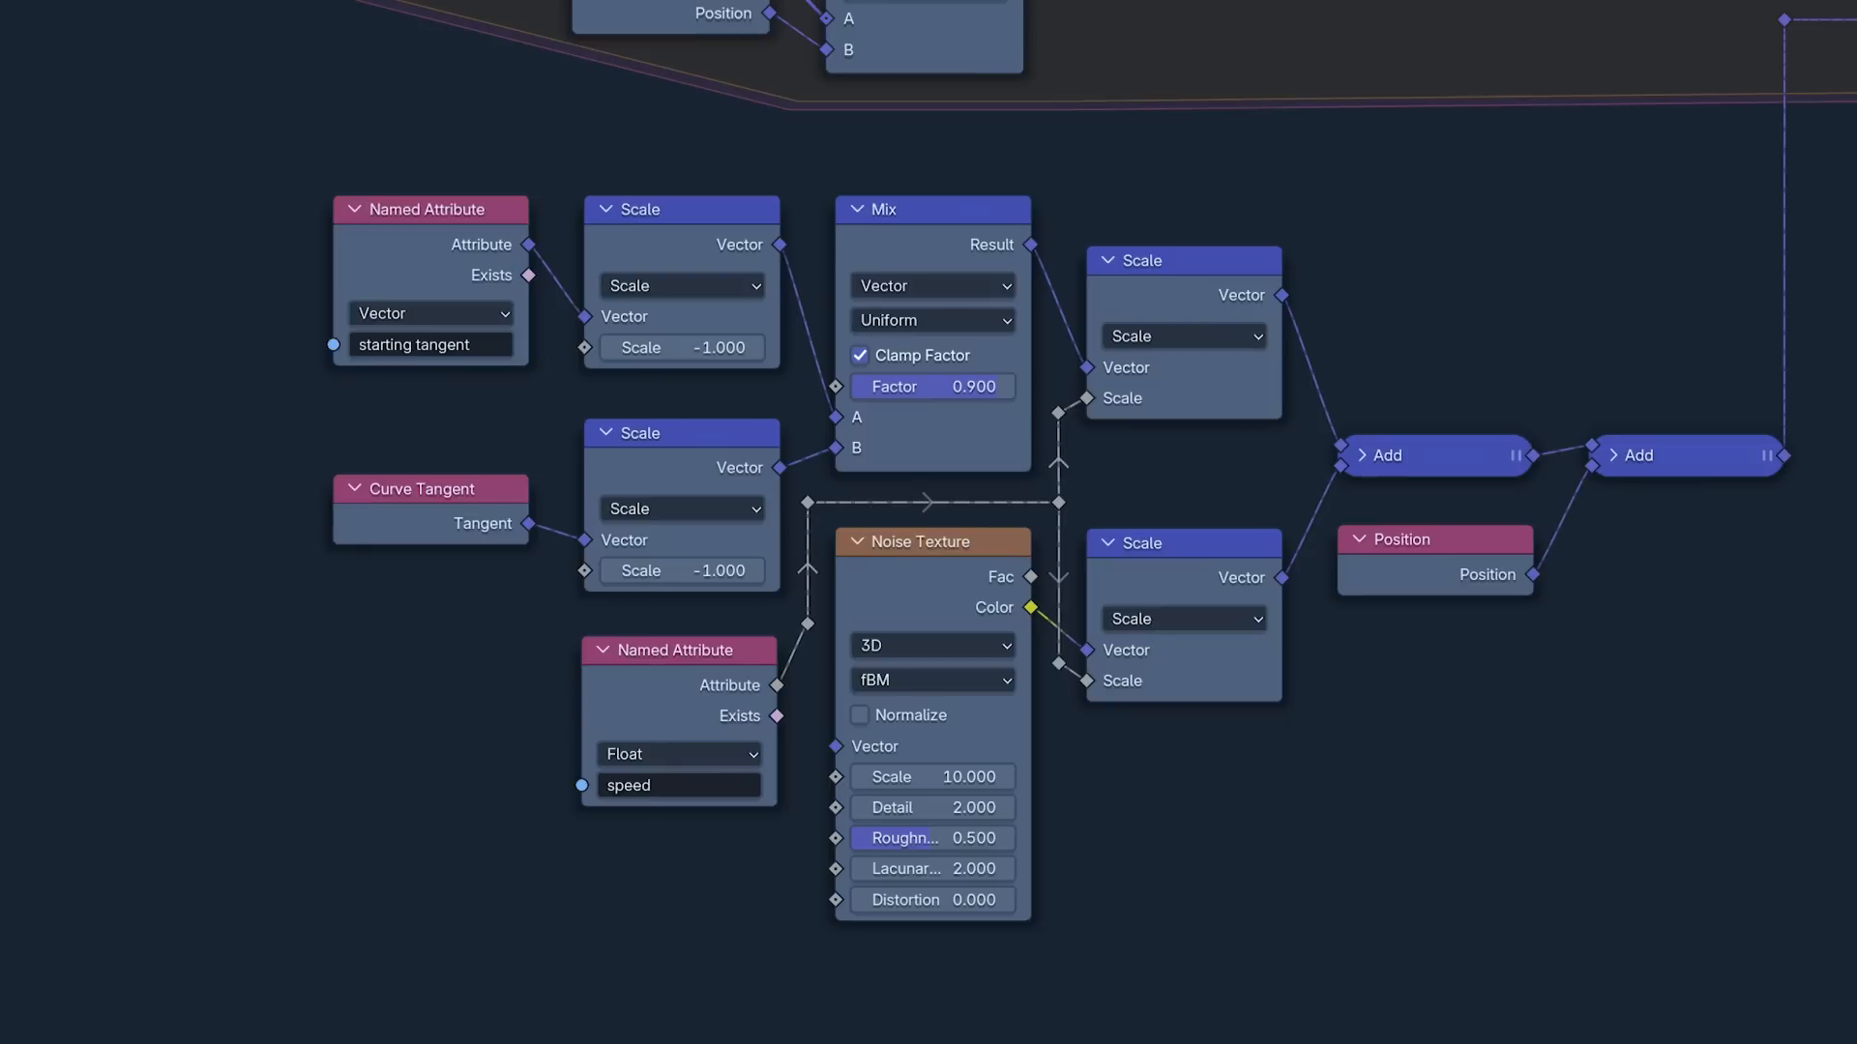
Step: Insert a Float Curve after the speed attribute, feed its Value input, and bend the curve with a point at about 0.64, 0.22
click(678, 650)
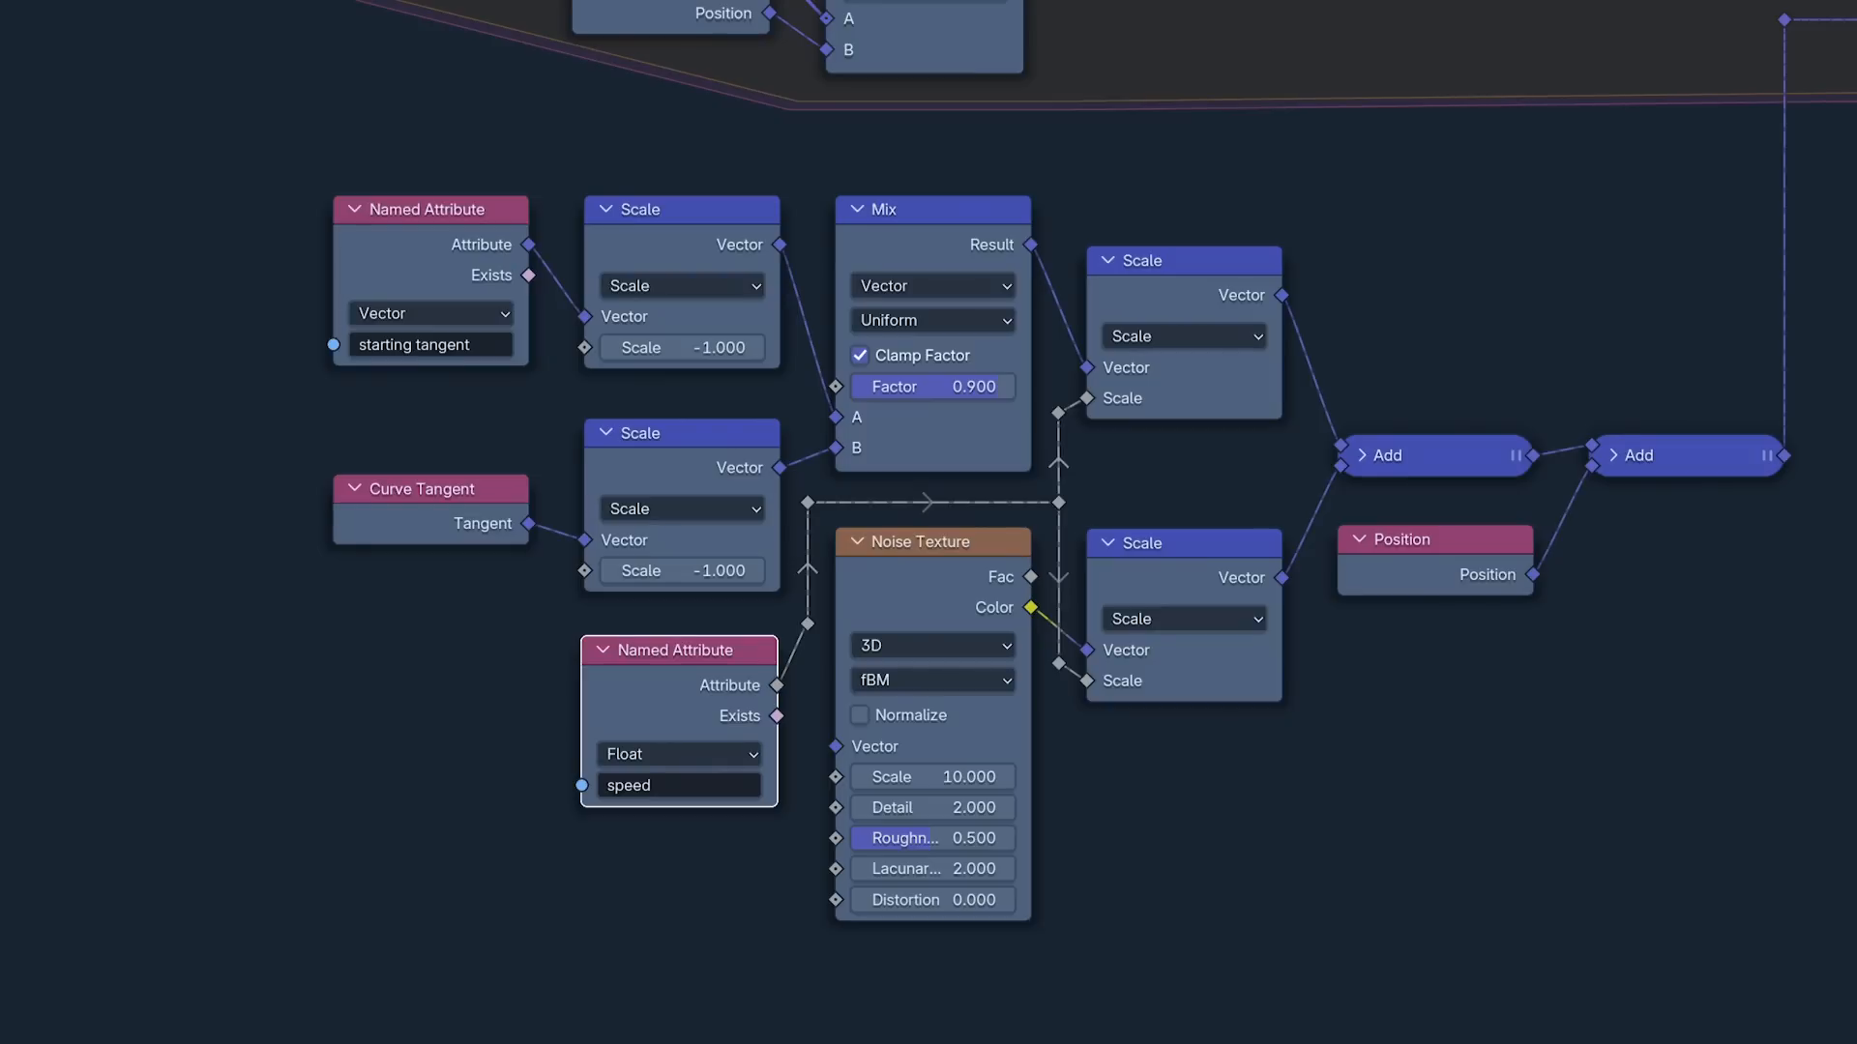
drag(679, 650, 294, 843)
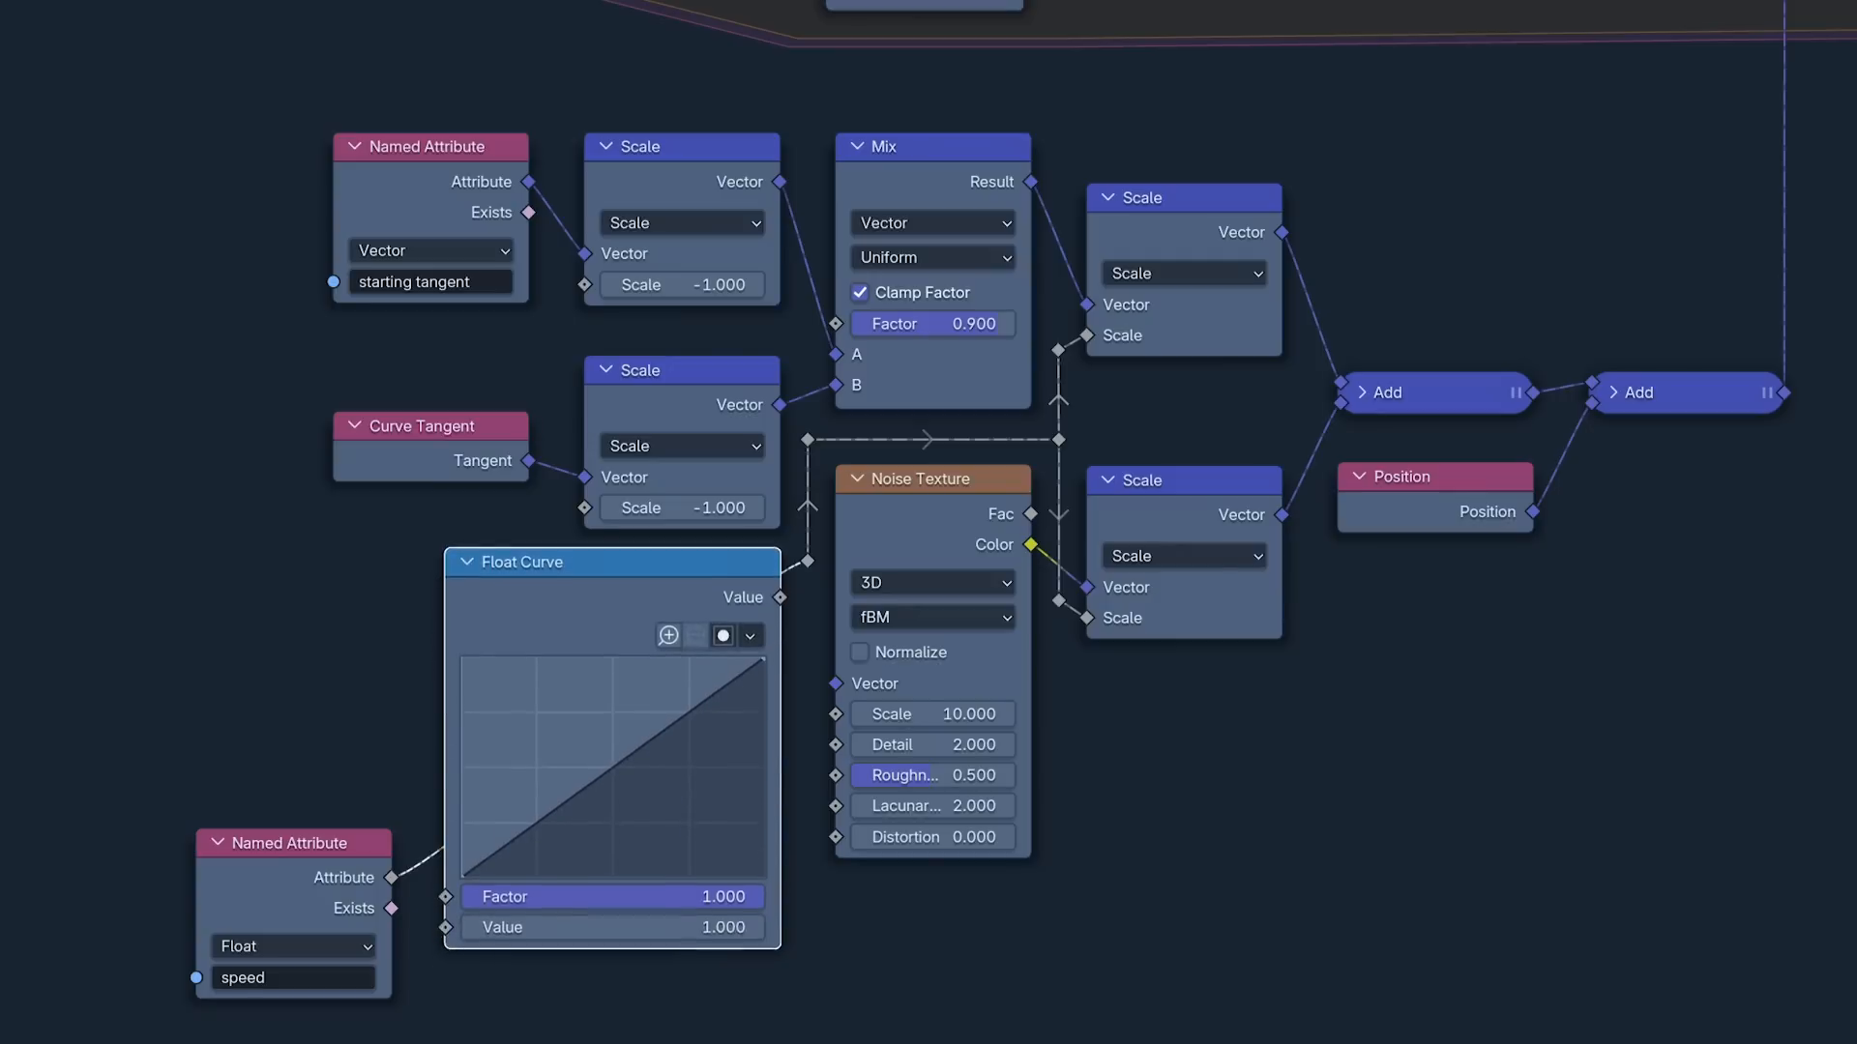
click(522, 617)
drag(522, 617, 523, 580)
key(alt+a)
drag(613, 785, 653, 847)
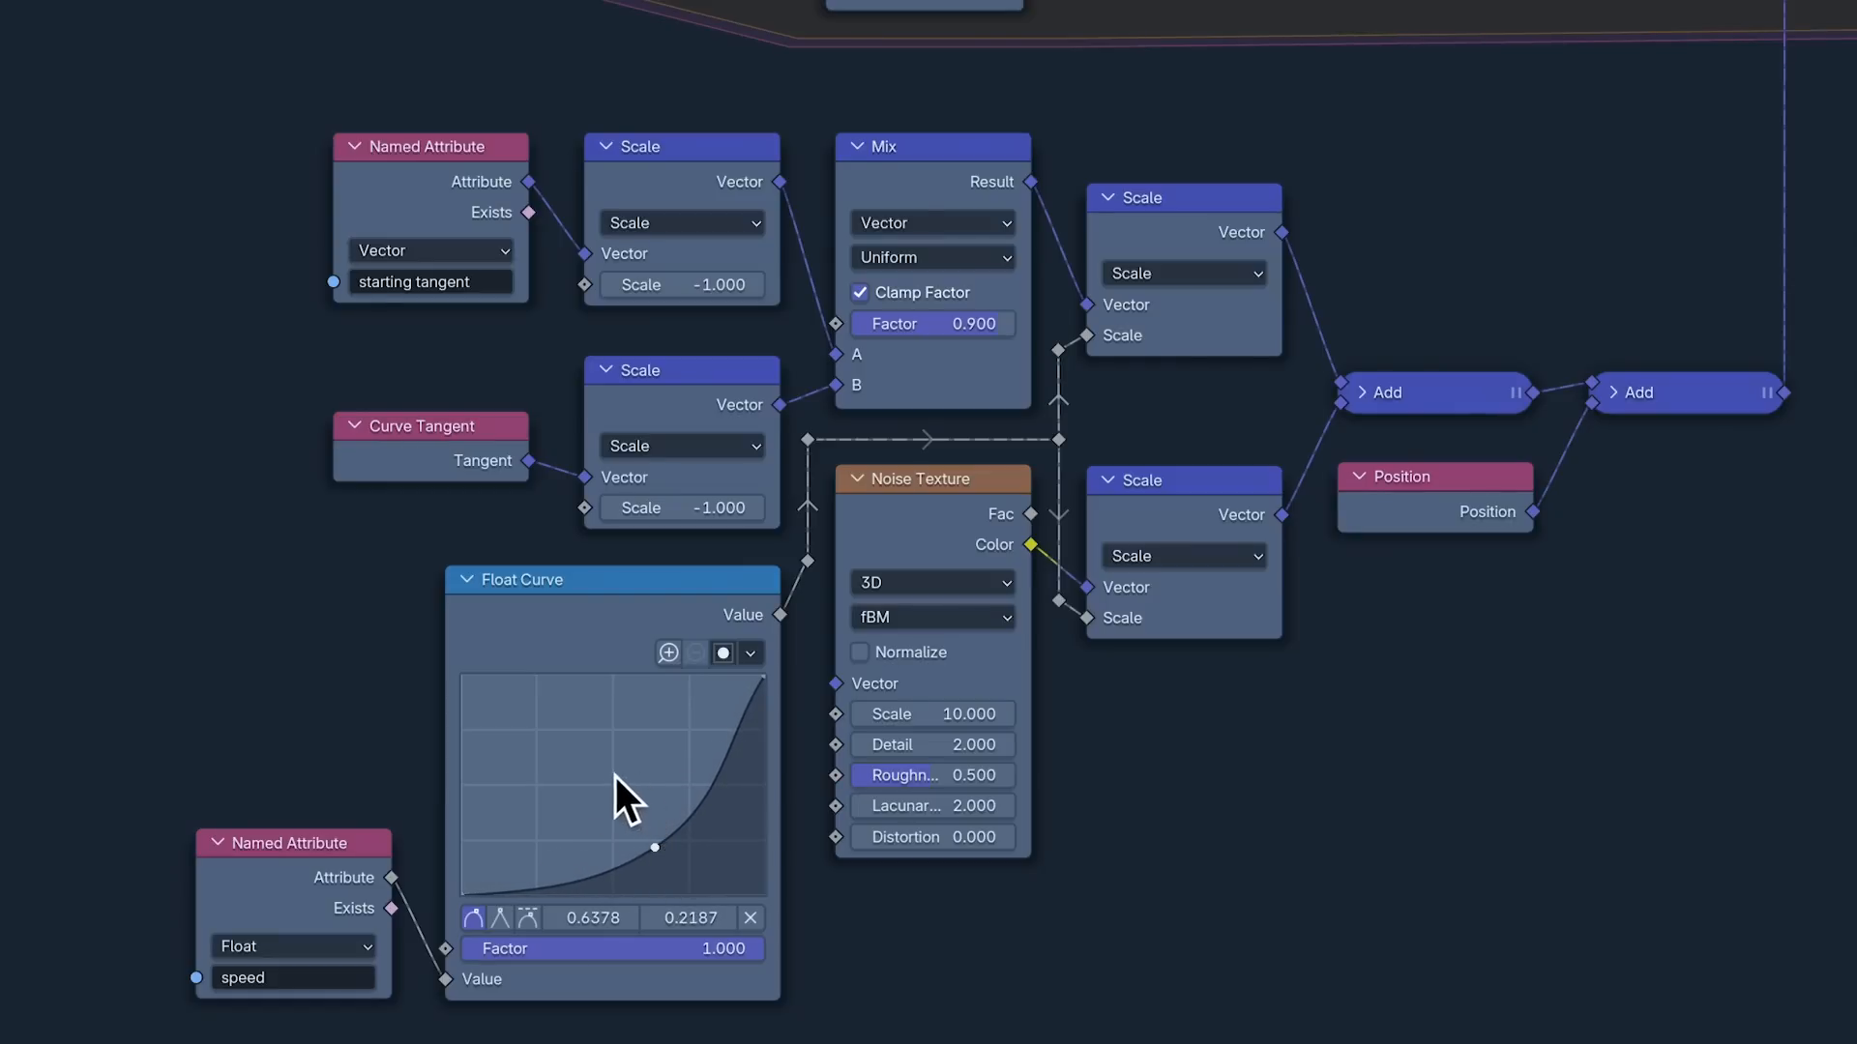
Step: Make room by moving the speed attribute and Float Curve, and insert a Math node after the Float Curve output
drag(803, 1025, 290, 813)
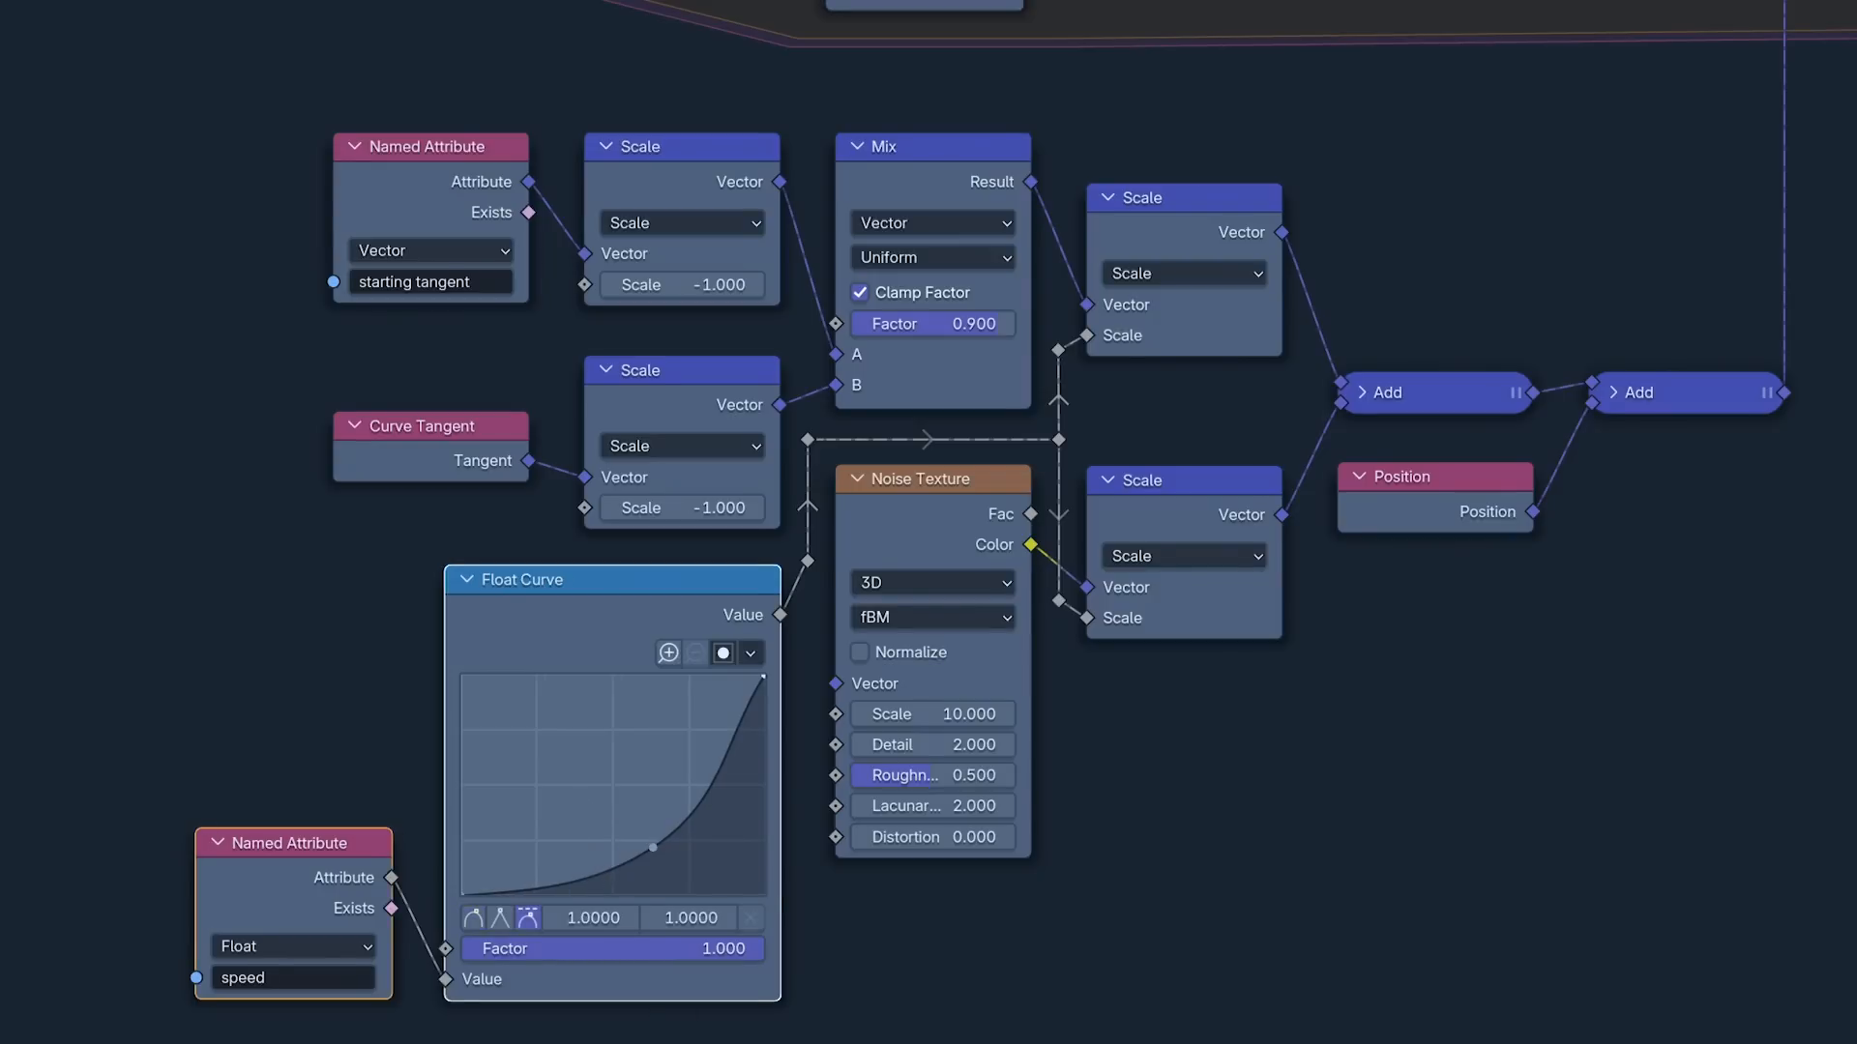
key(g)
key(shift+a)
click(829, 596)
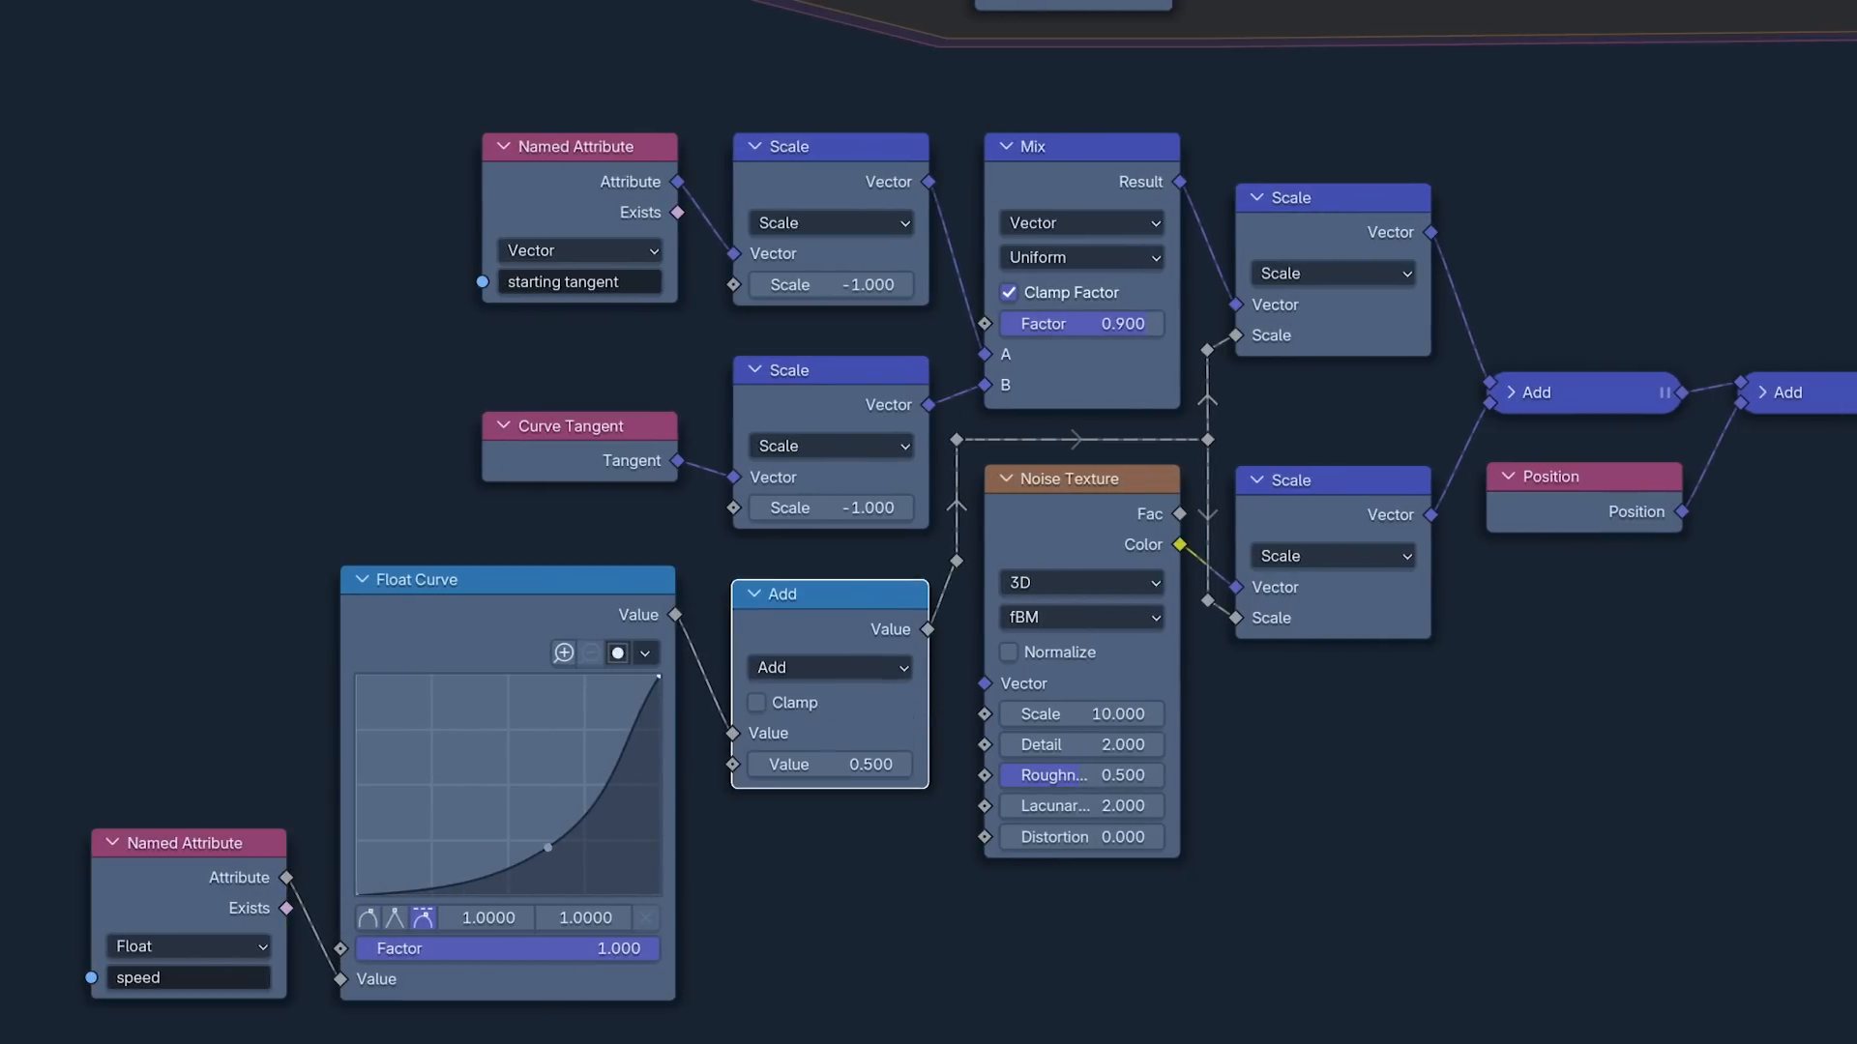
drag(830, 593, 830, 579)
click(836, 884)
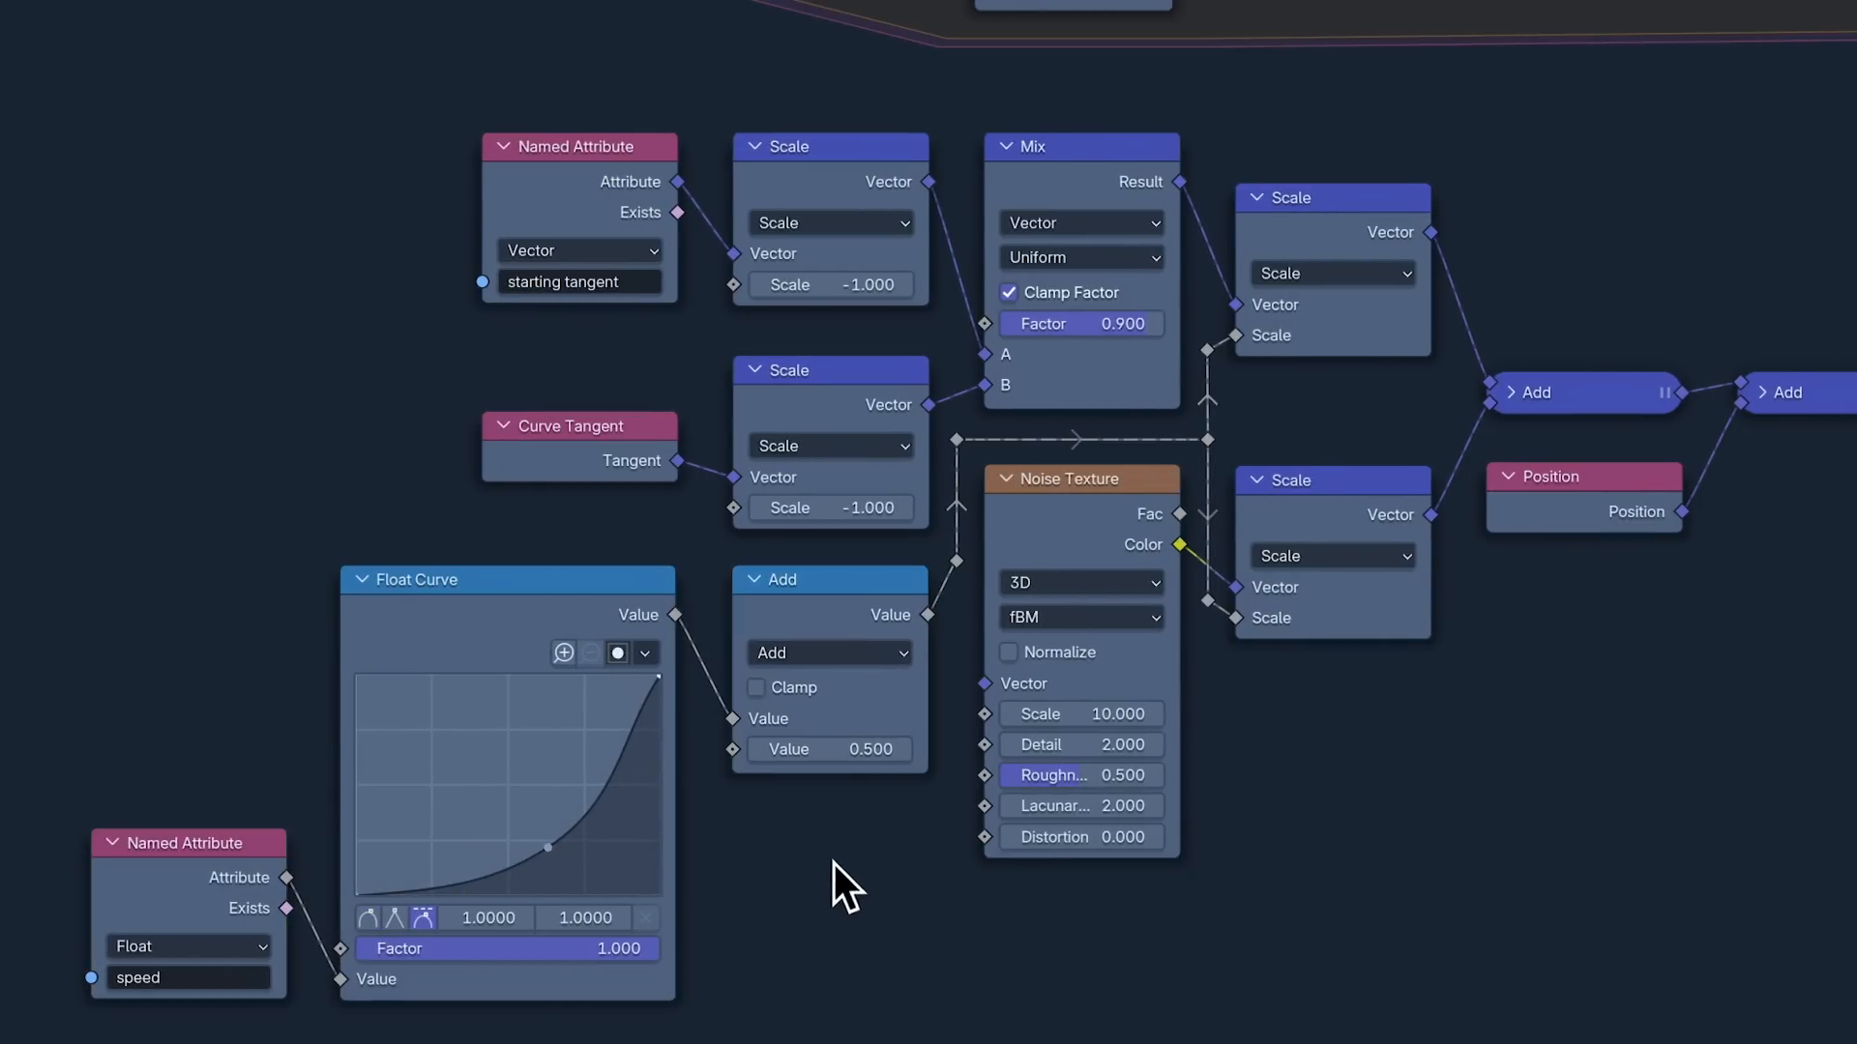
Step: Set the Math node after Float Curve to Multiply with a value of 1.500
click(829, 657)
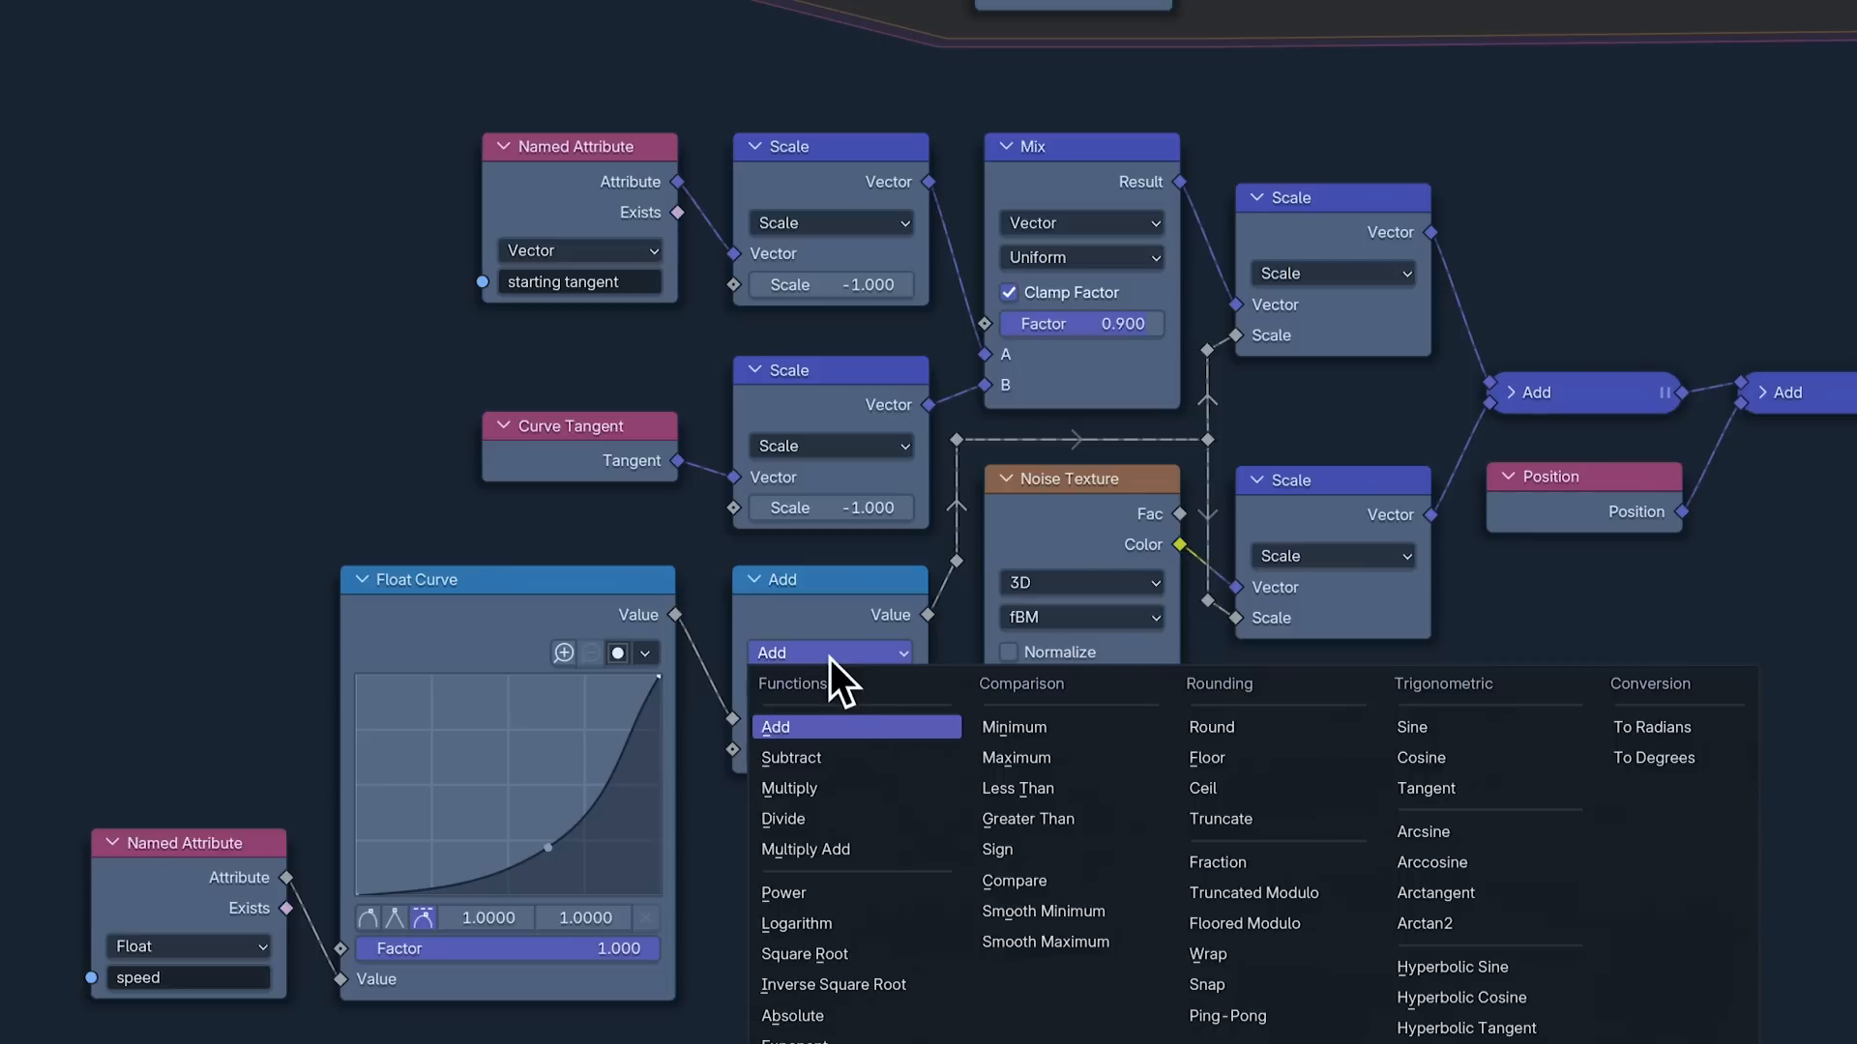
click(831, 781)
click(836, 750)
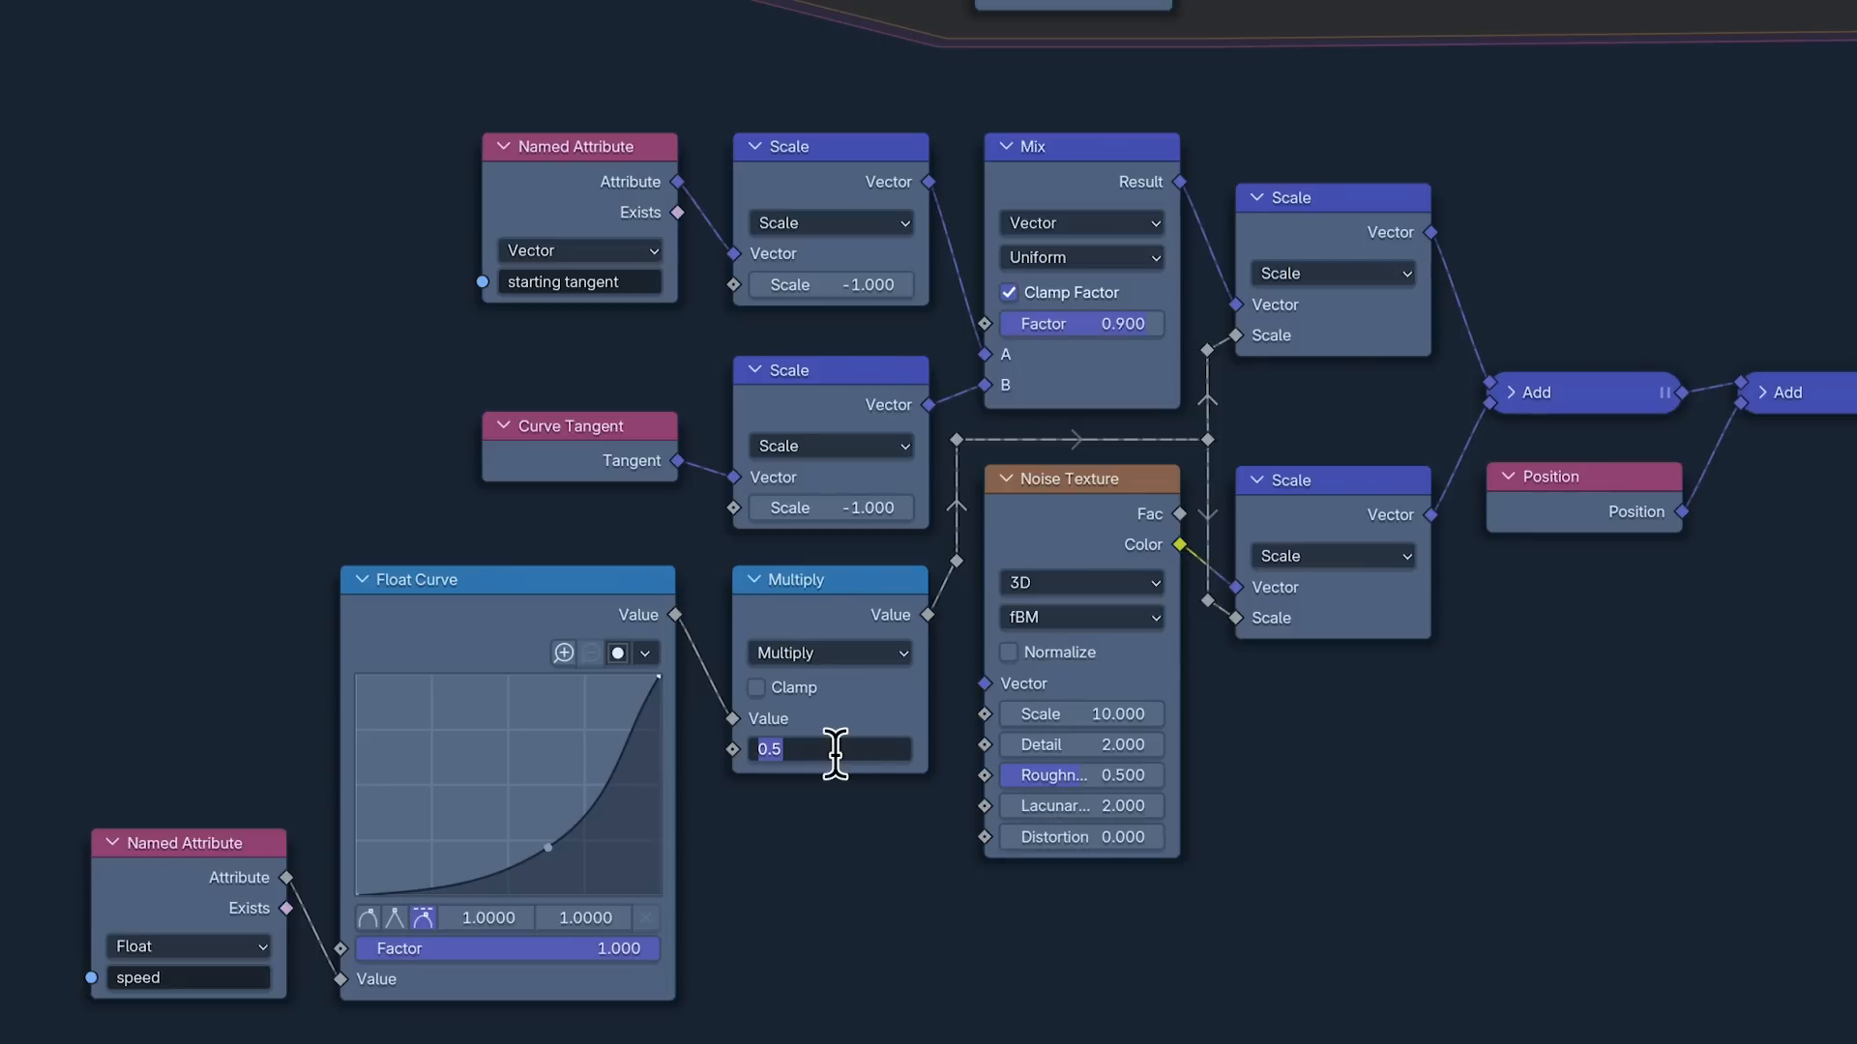
key(Return)
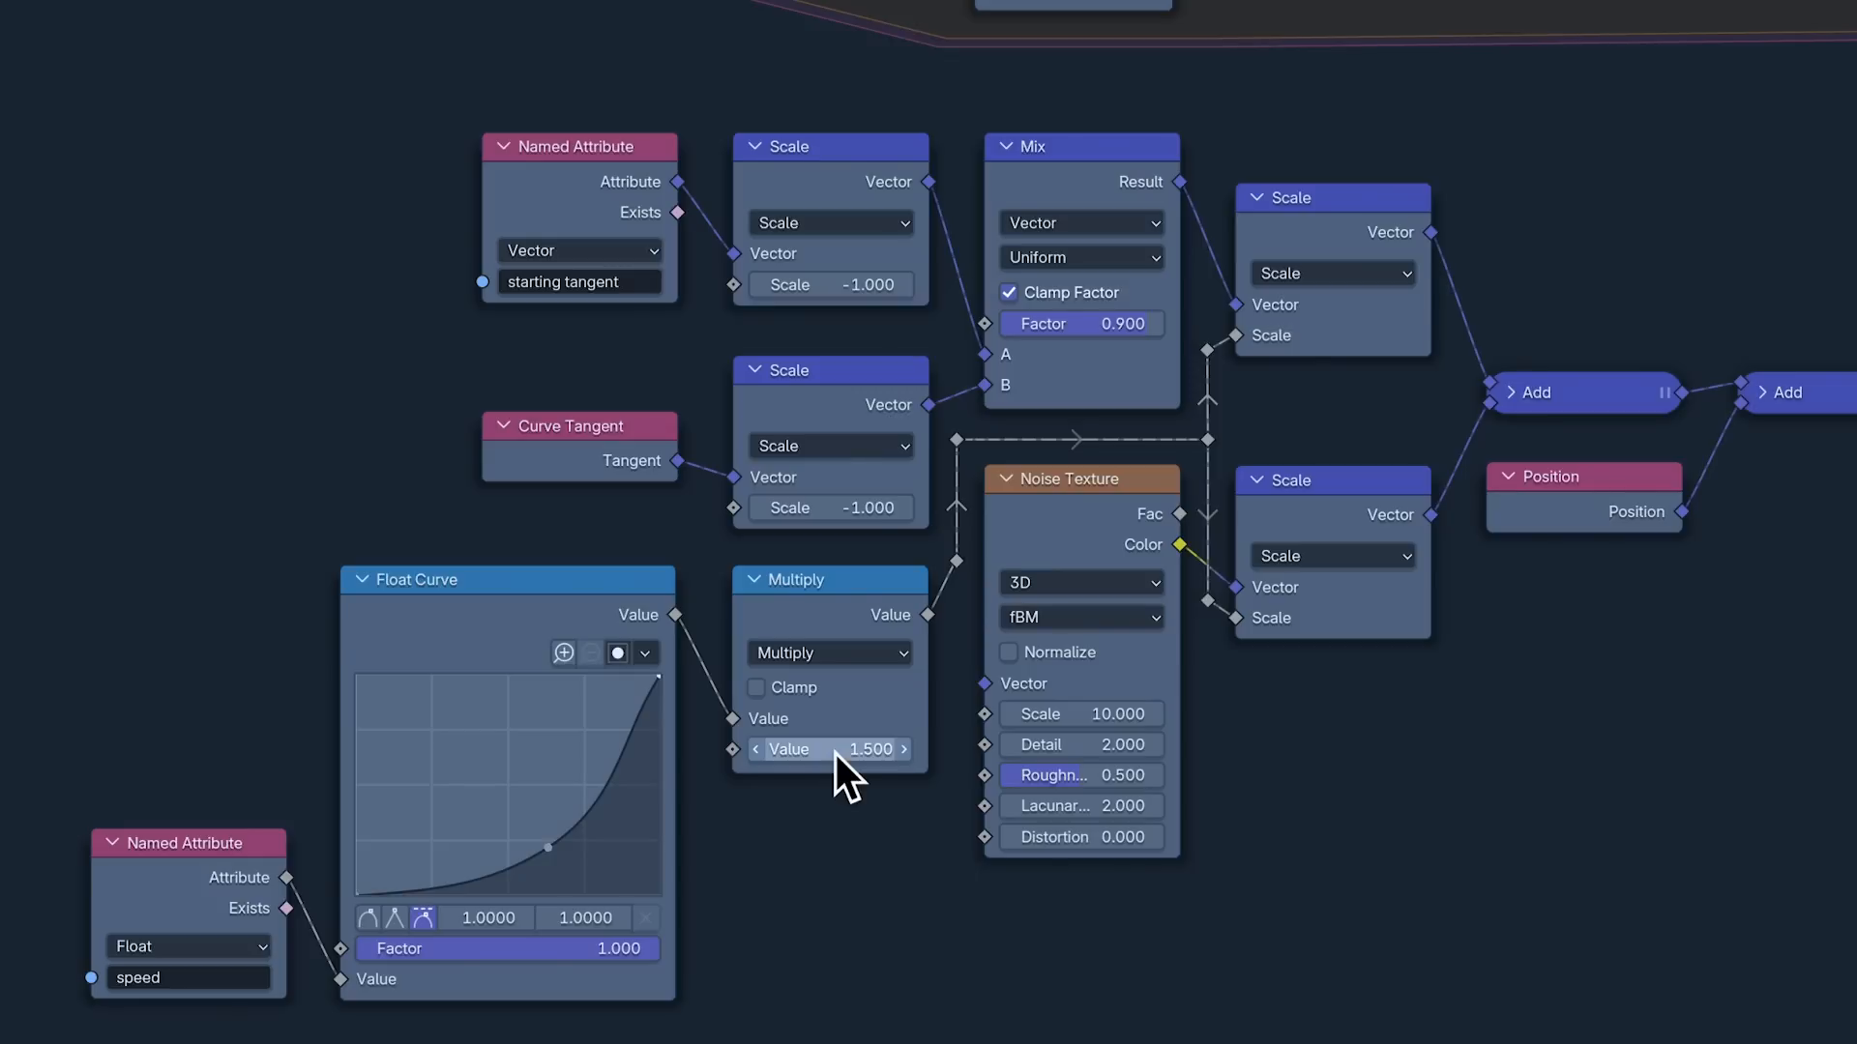